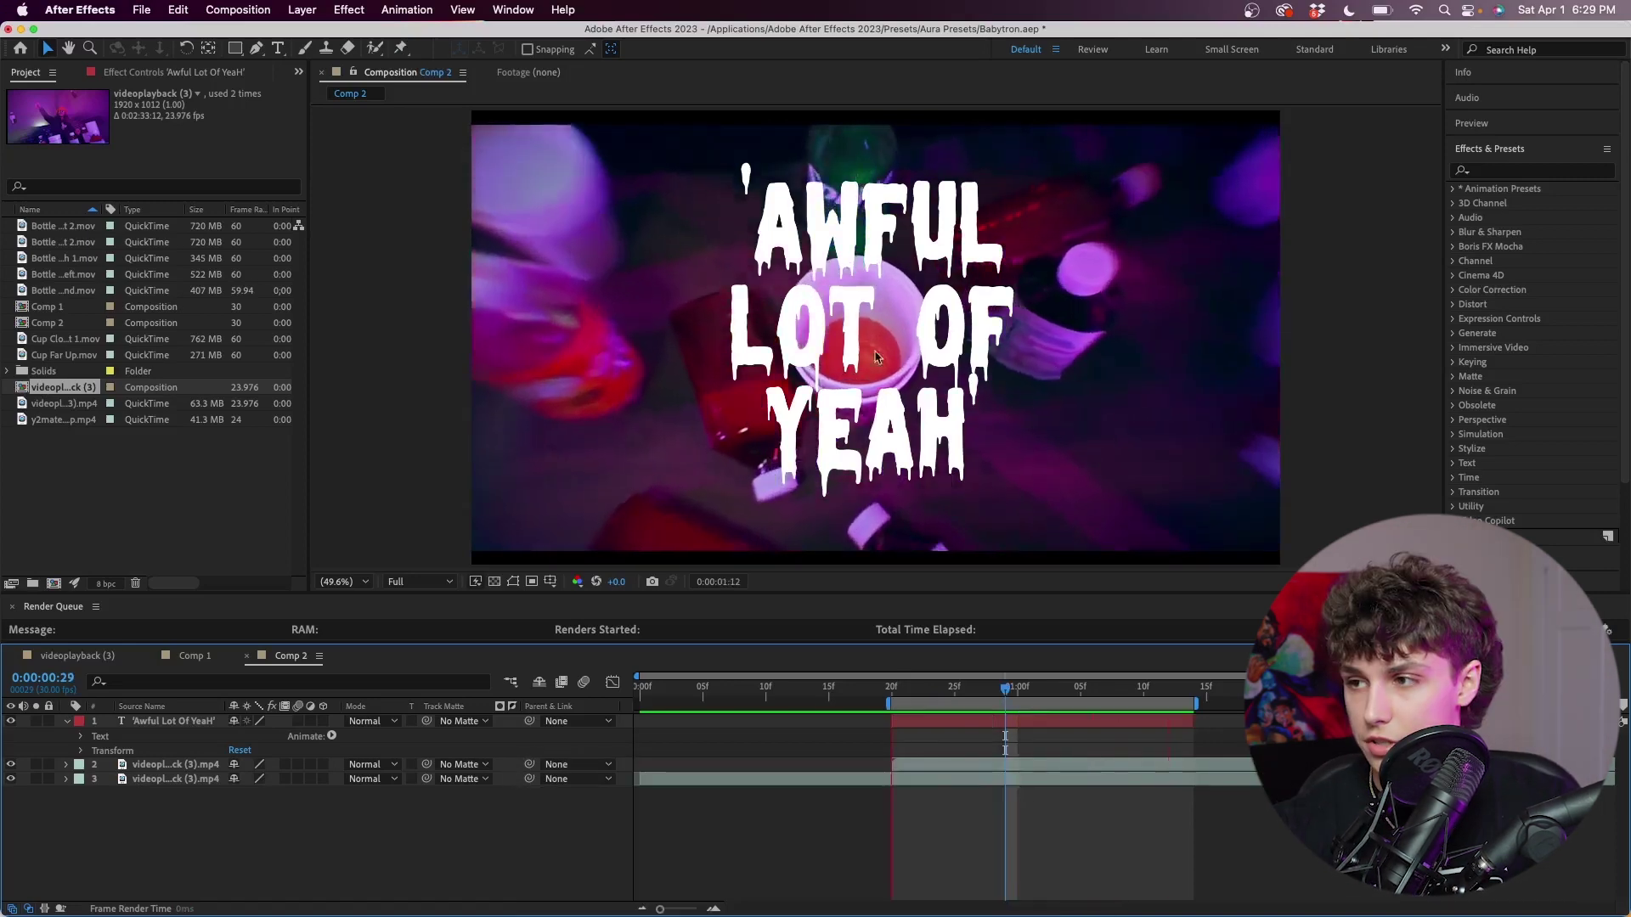
Check the font settings of the 'Awful Lot Of YeaH' text, and add a 1920 × 1080 px green solid to Comp 2.
double_click(886, 239)
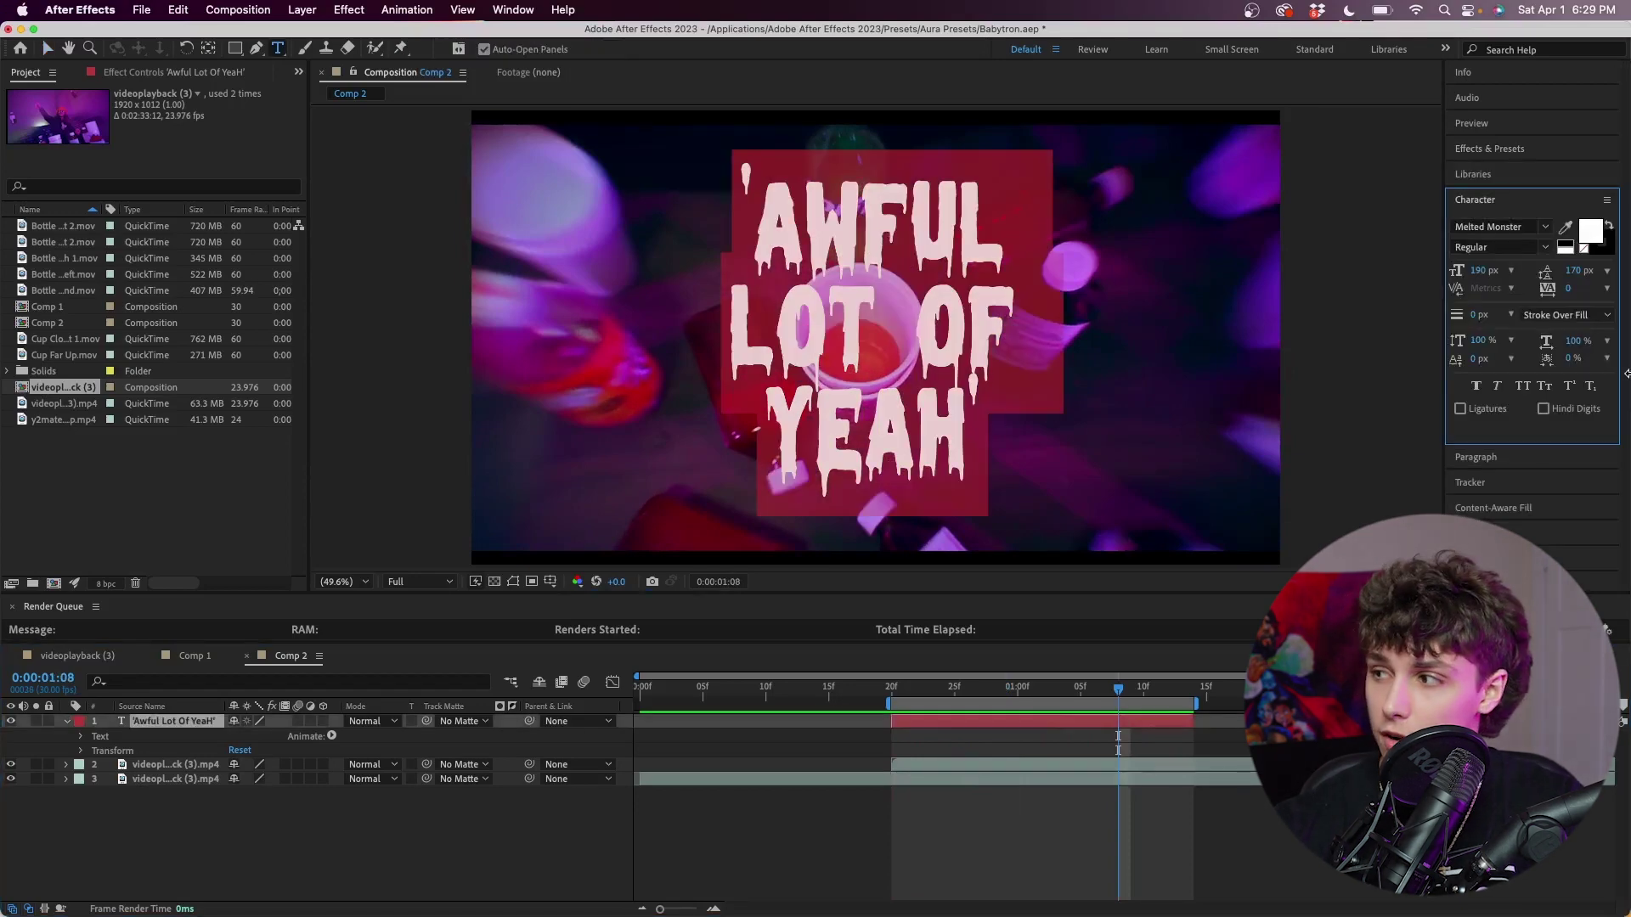
left_click(804, 808)
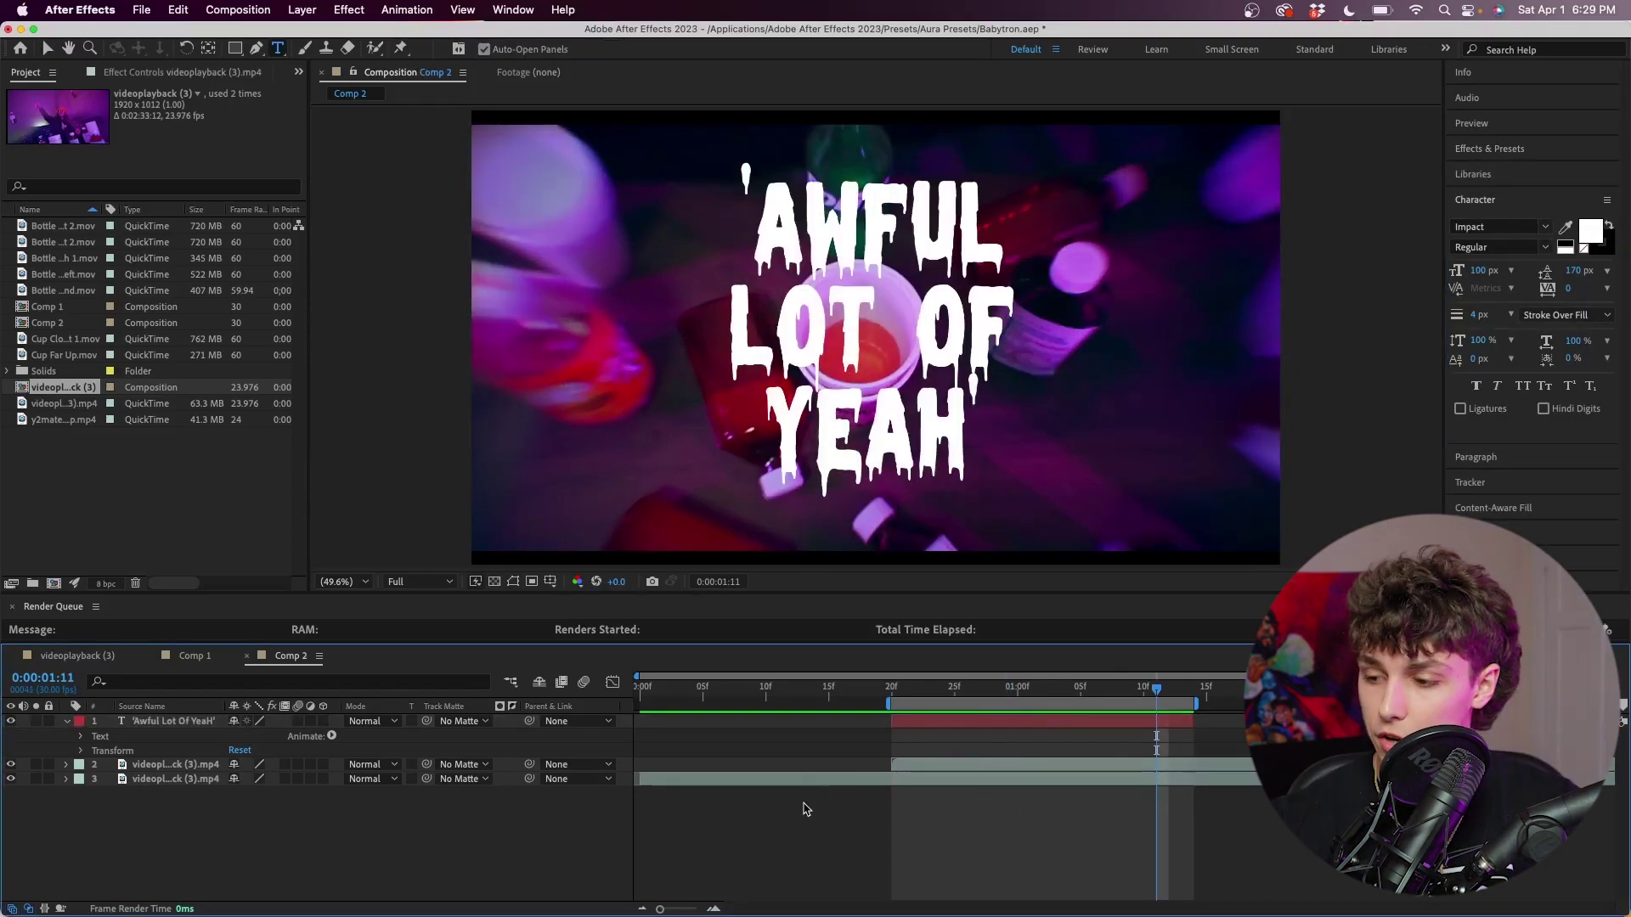
right_click(804, 809)
mouse_move(902, 697)
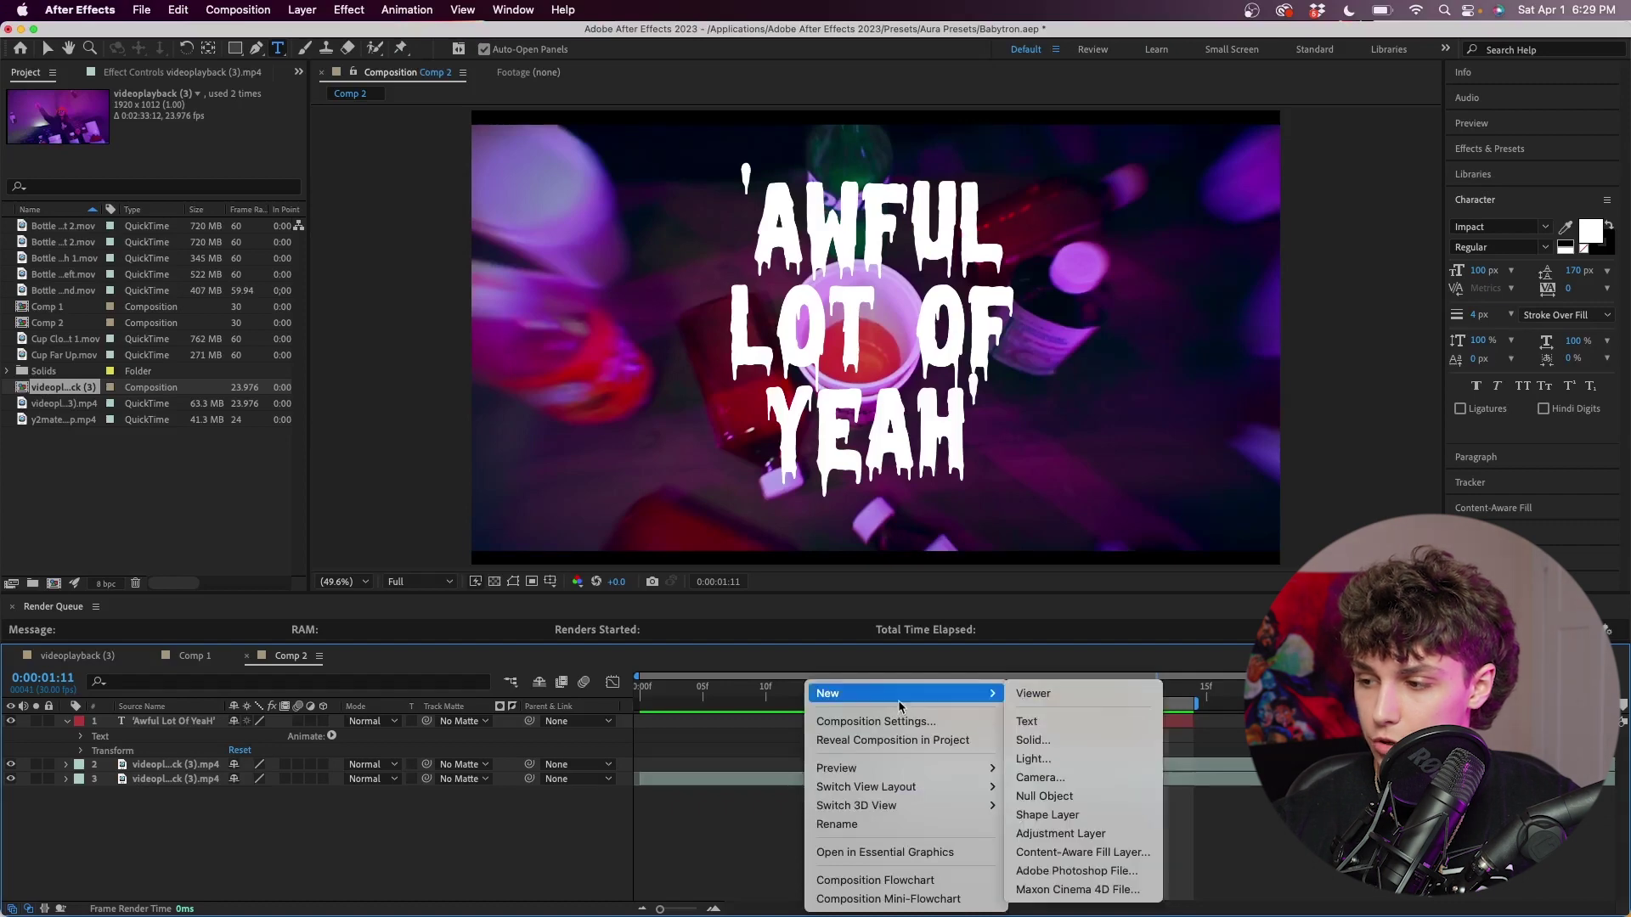
left_click(1038, 740)
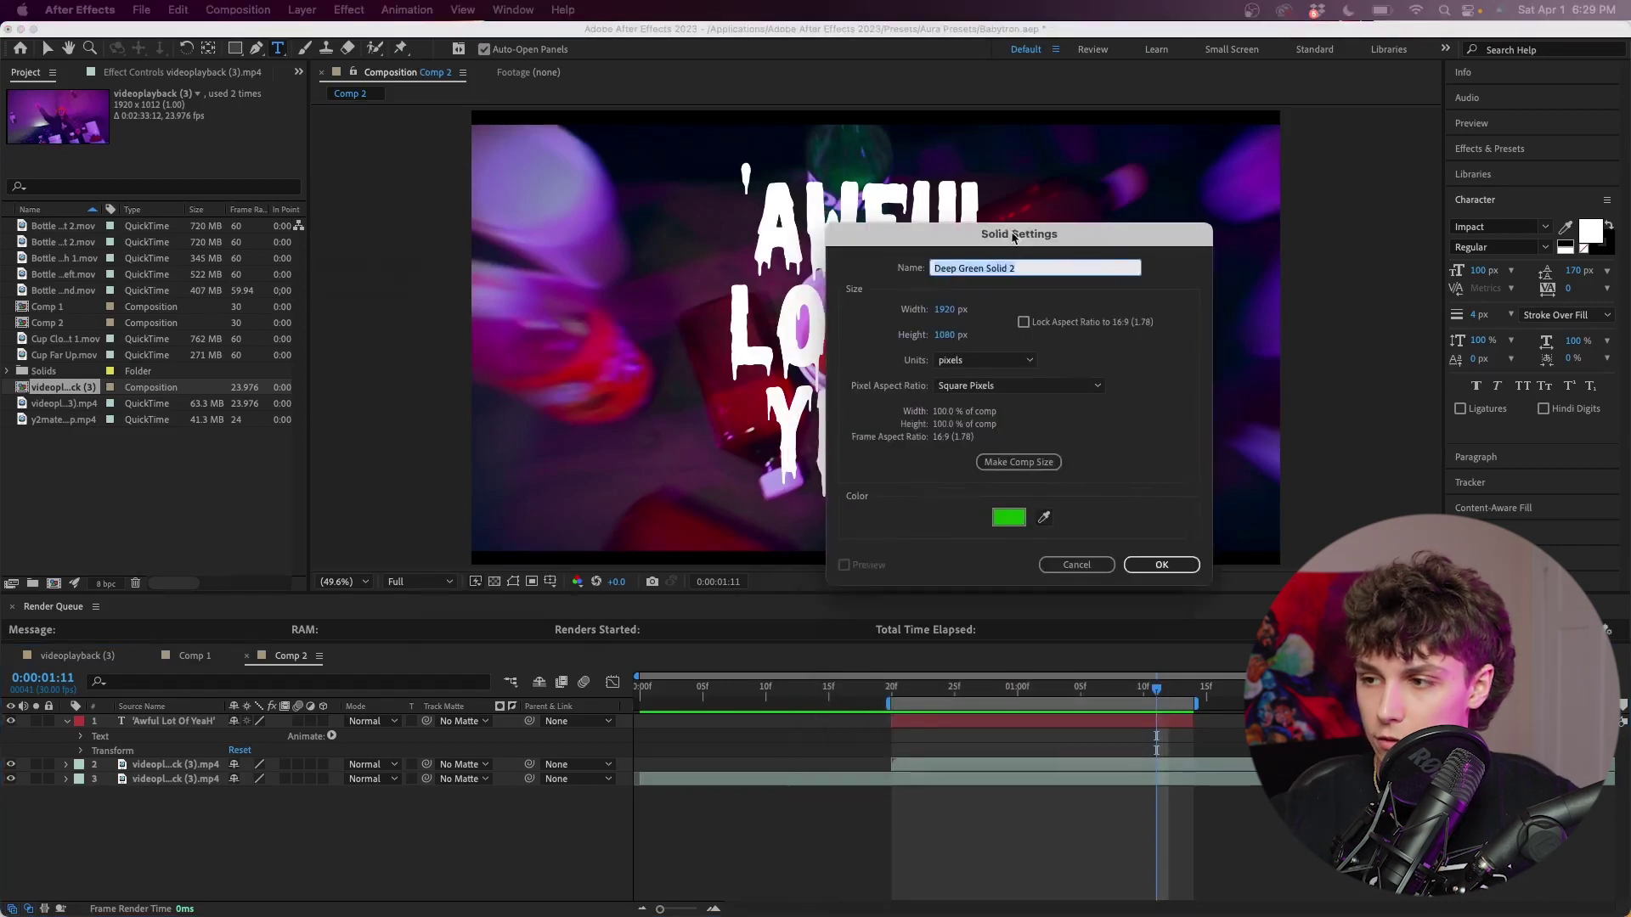
left_click(1157, 569)
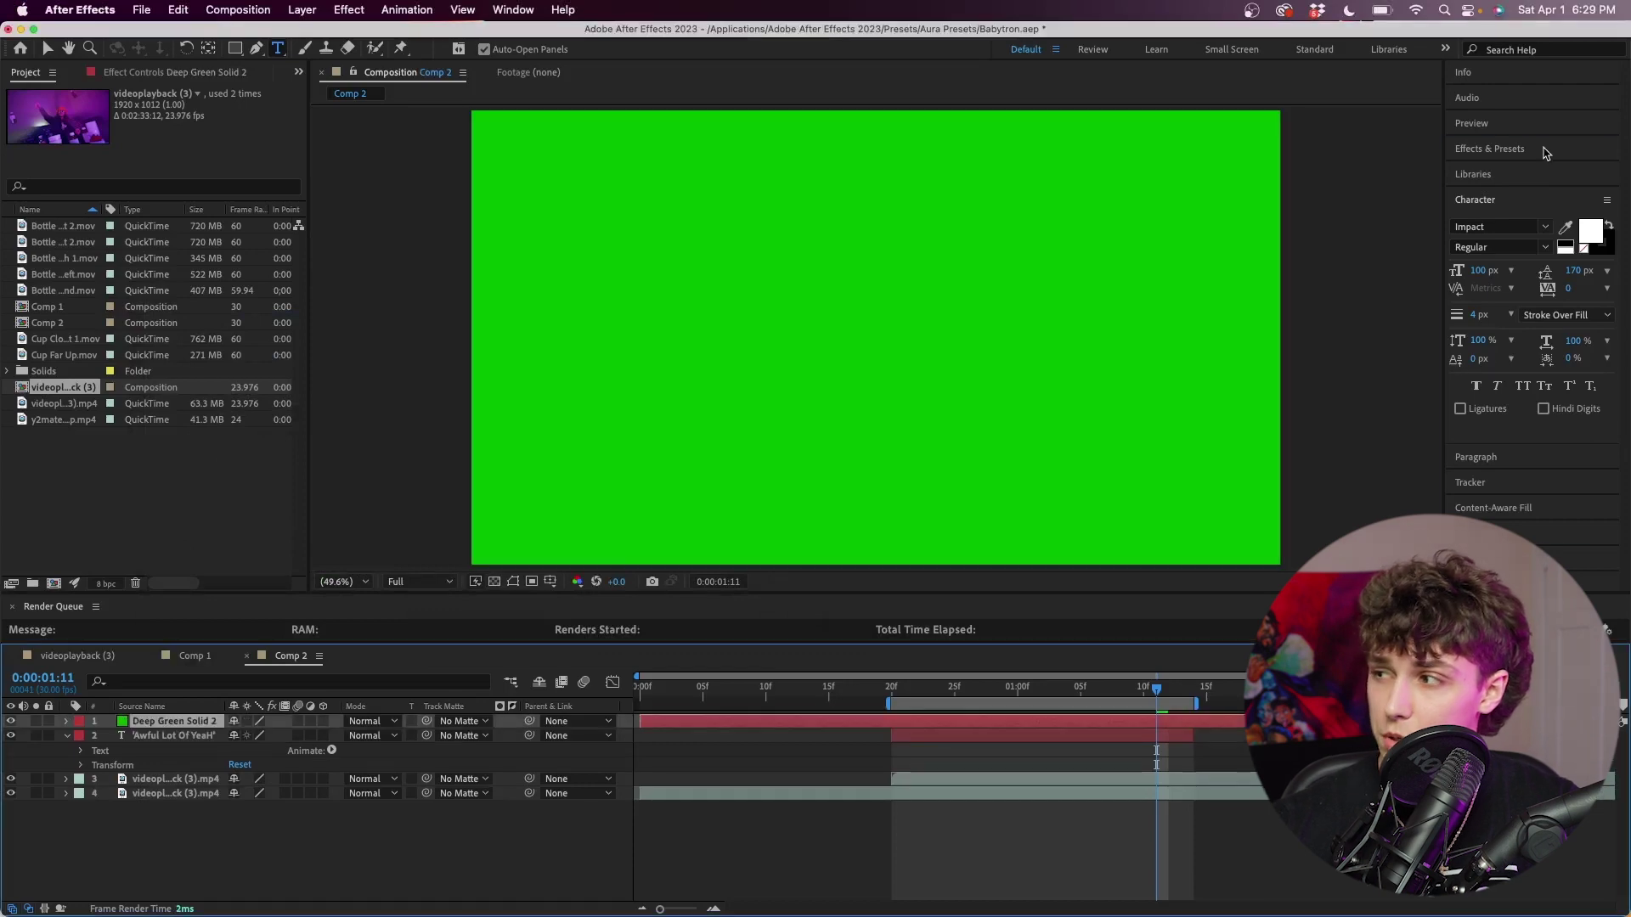
Find the Saber effect and apply it to the green solid.
left_click(1489, 149)
left_click(1529, 171)
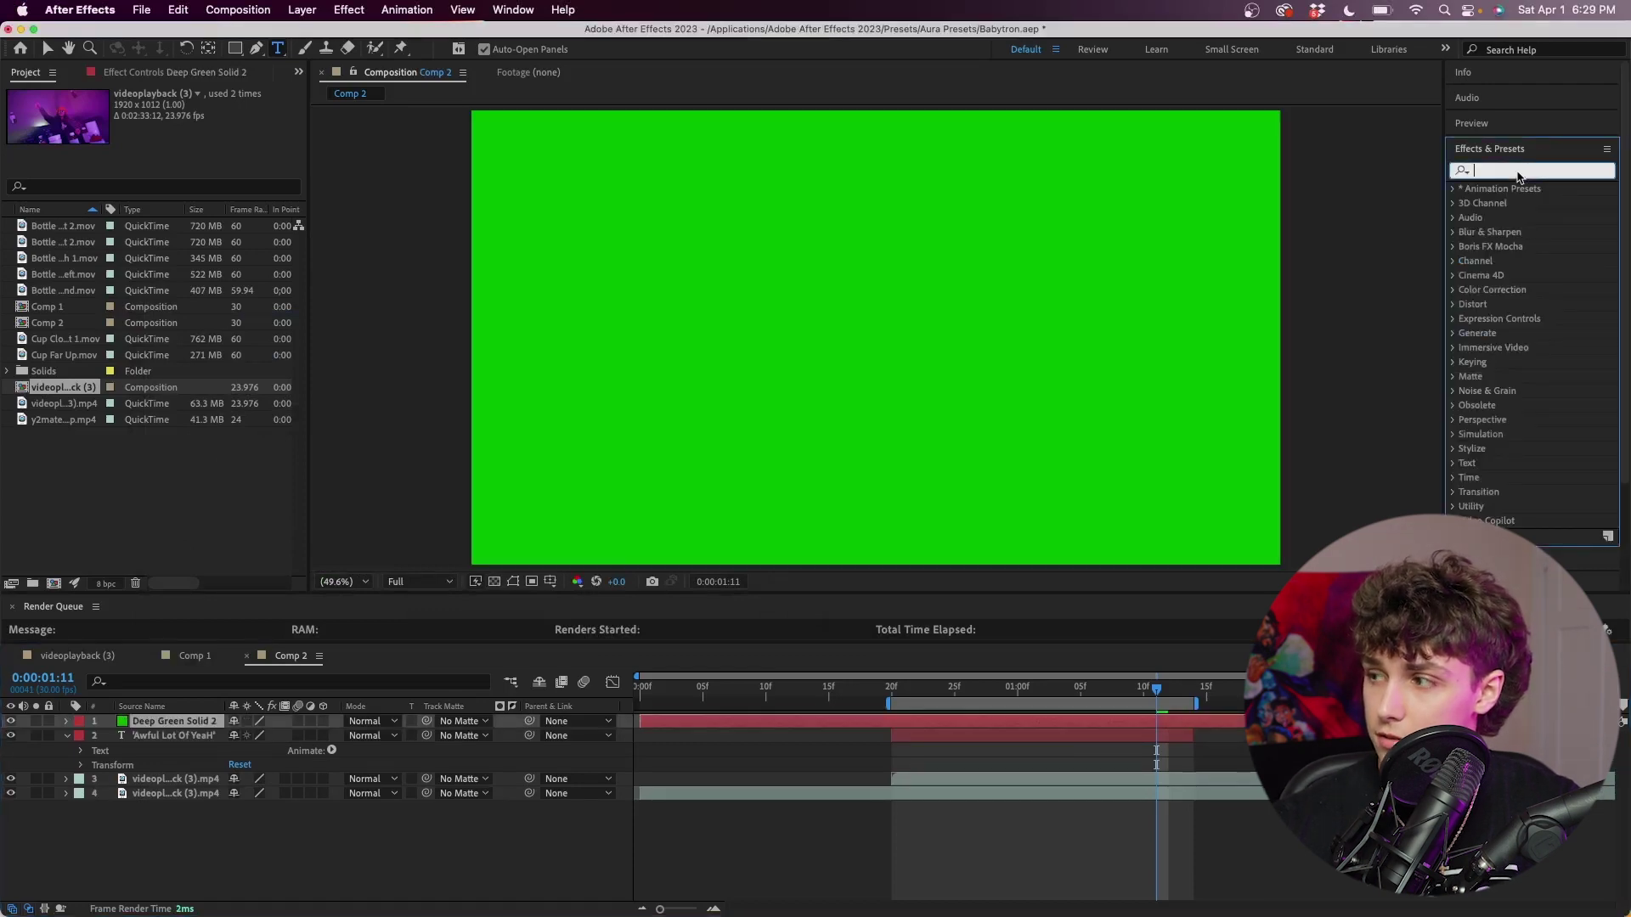
type("saber")
left_click_drag(1510, 209, 951, 724)
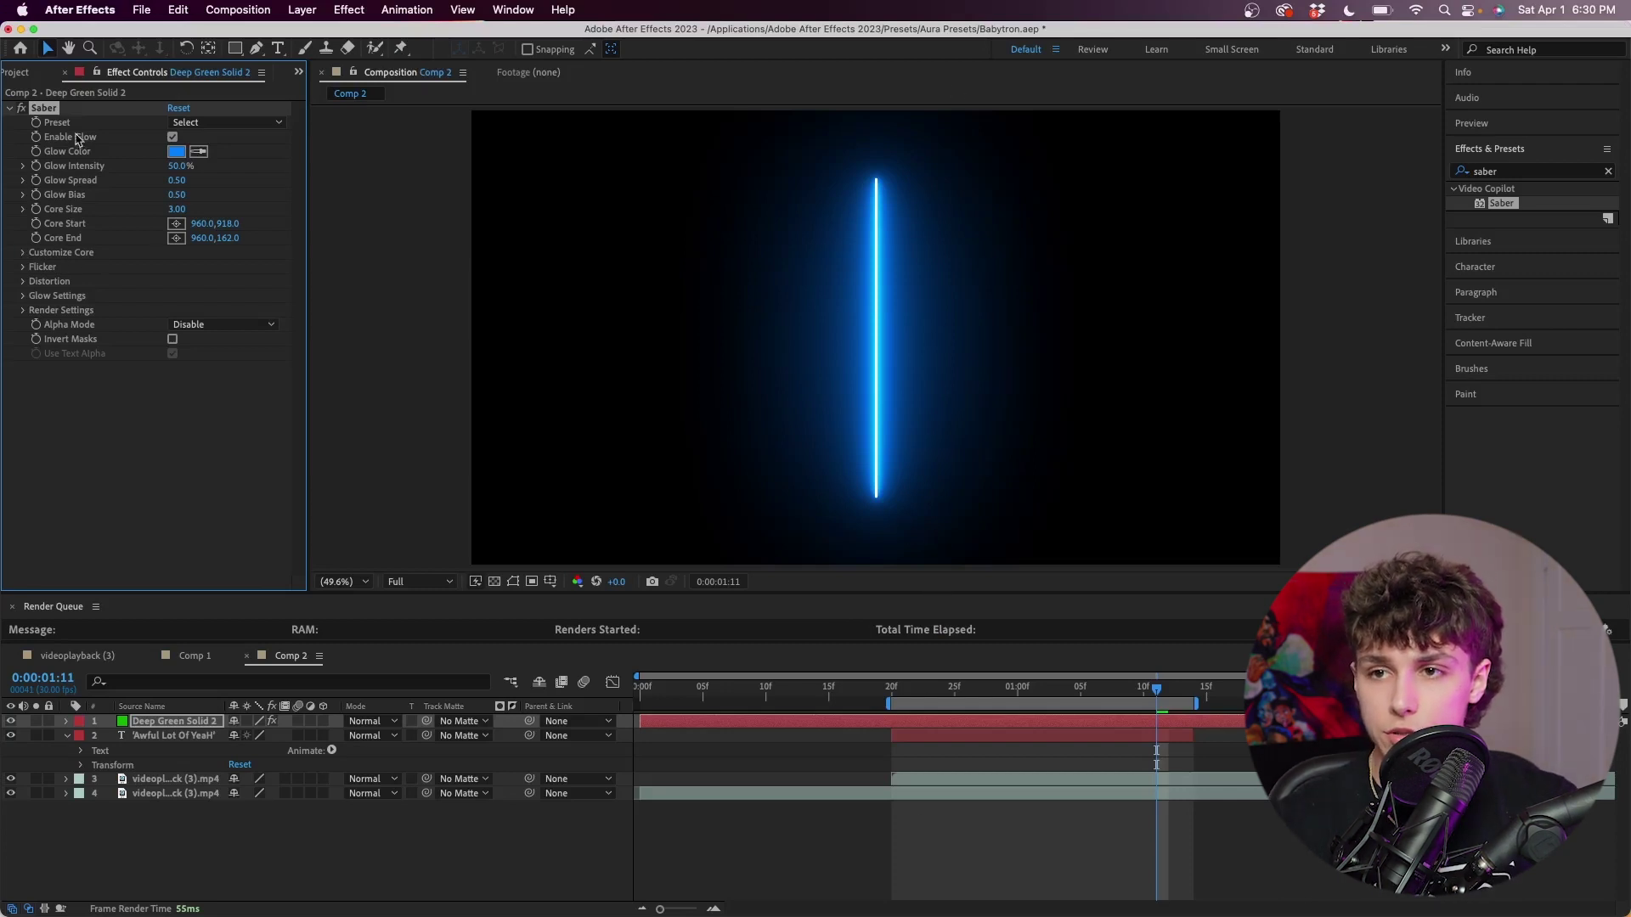
Customize Saber's core to use the Text Layer core type with 'Awful Lot Of YeaH' as its text layer.
left_click(23, 253)
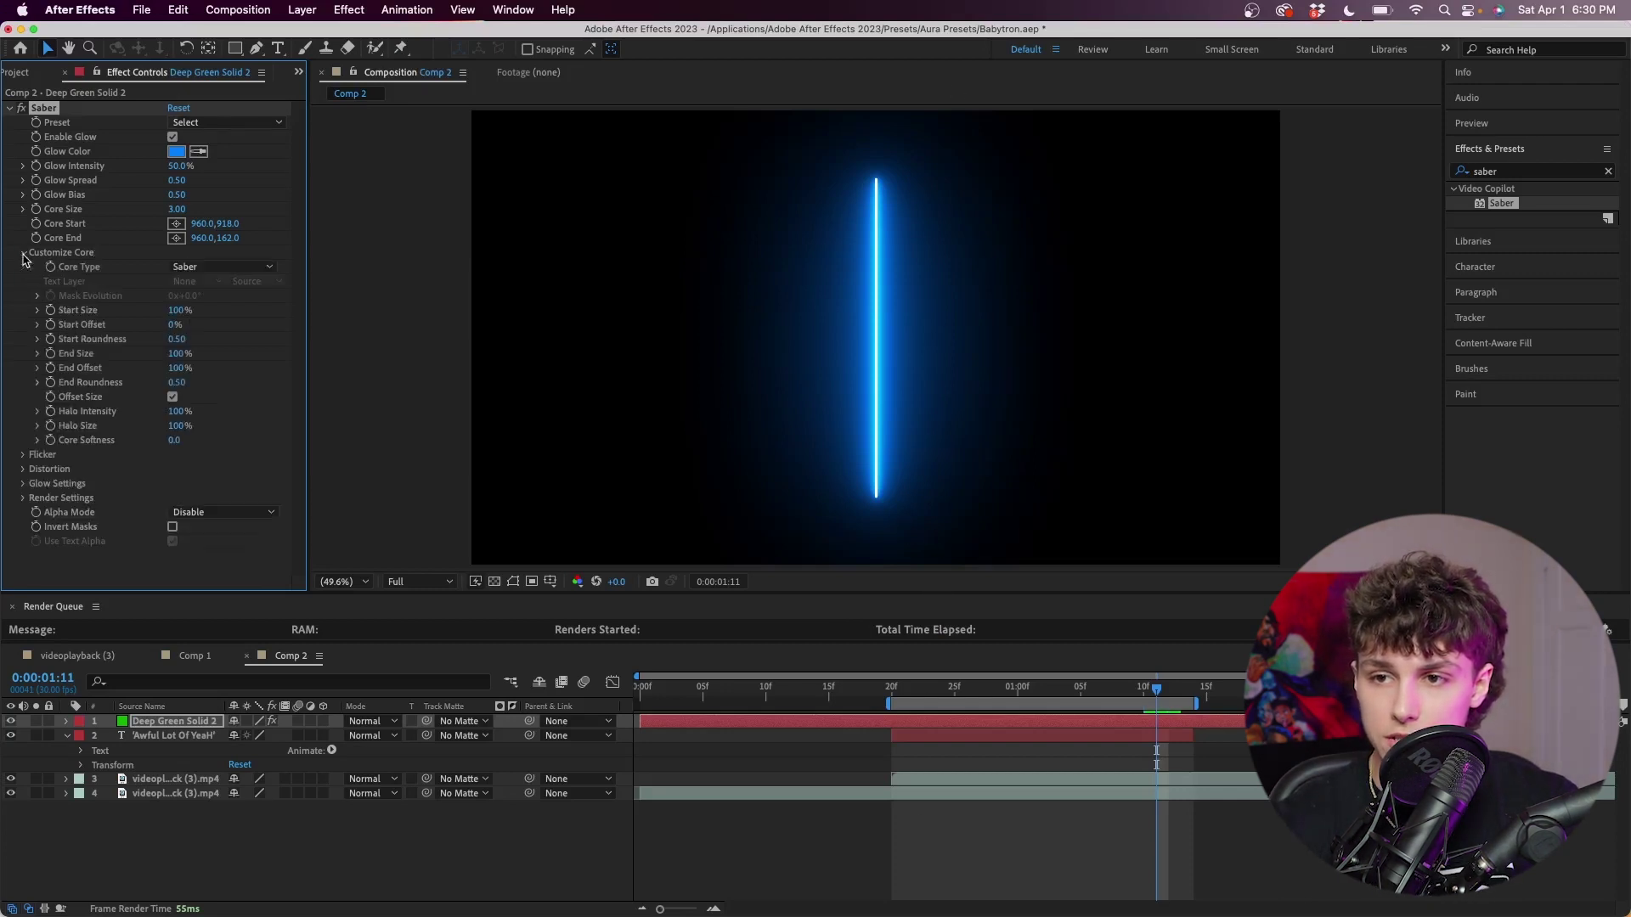
left_click(213, 268)
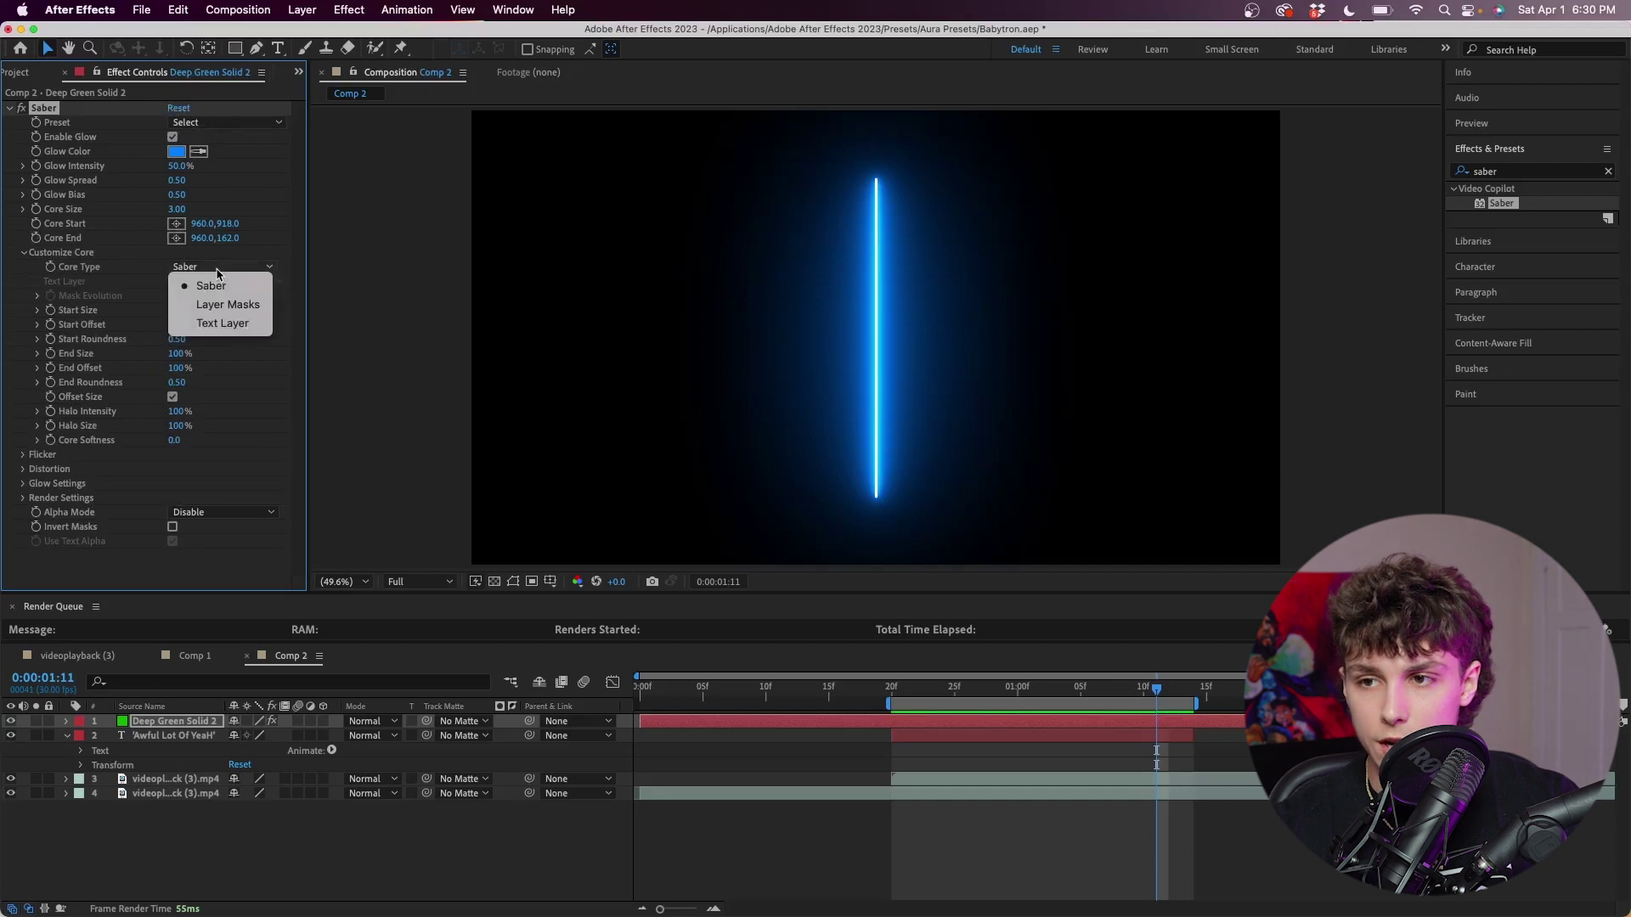
left_click(223, 323)
left_click(203, 282)
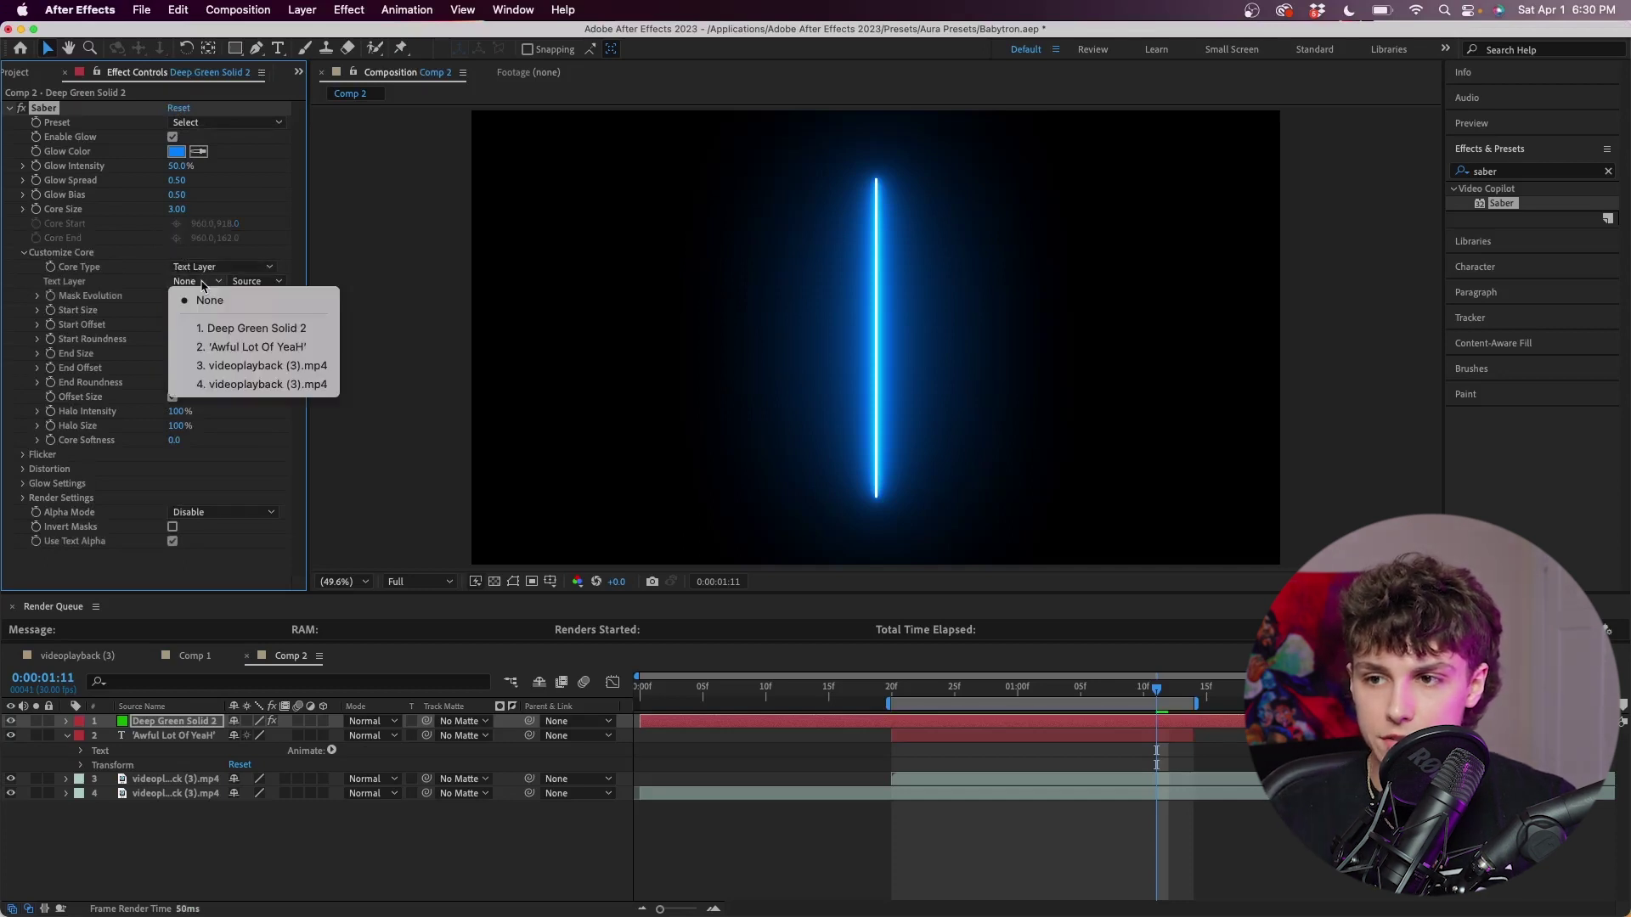
left_click(271, 347)
Apply the Portal preset to Saber and set its Glow Intensity to 46%.
mouse_move(175, 165)
left_mouse_down()
mouse_move(131, 167)
mouse_move(195, 167)
mouse_move(118, 168)
mouse_move(174, 167)
left_mouse_up()
left_click(225, 123)
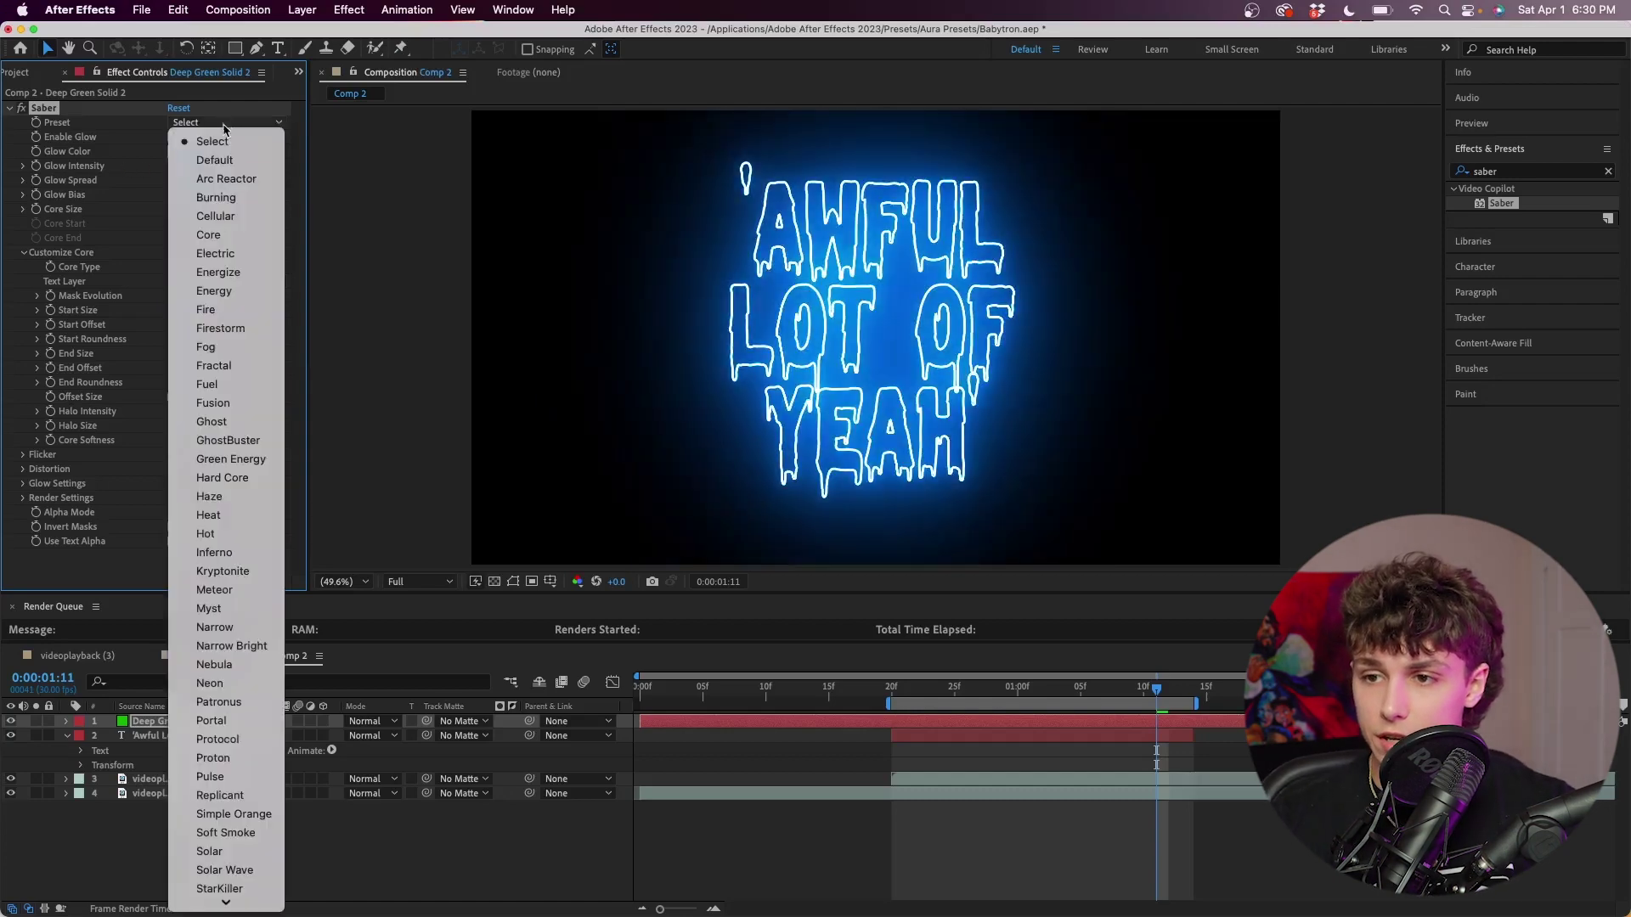
left_click(249, 722)
left_click_drag(174, 165, 115, 170)
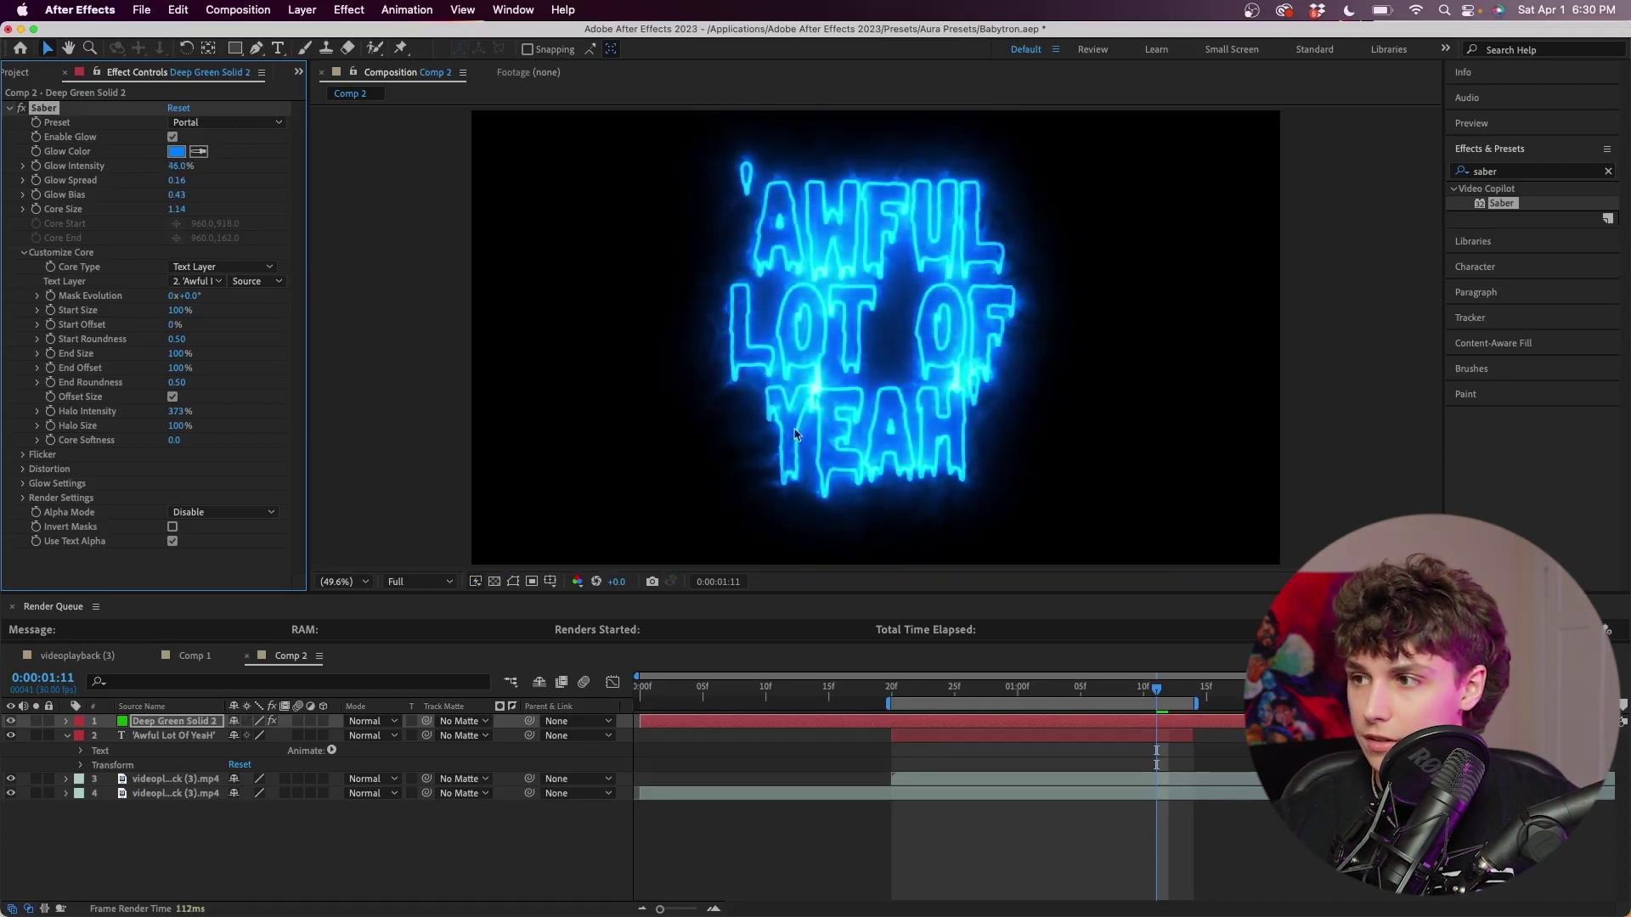
Change Saber's glow color to a saturated purple.
left_click(176, 152)
left_click(393, 557)
left_click(395, 570)
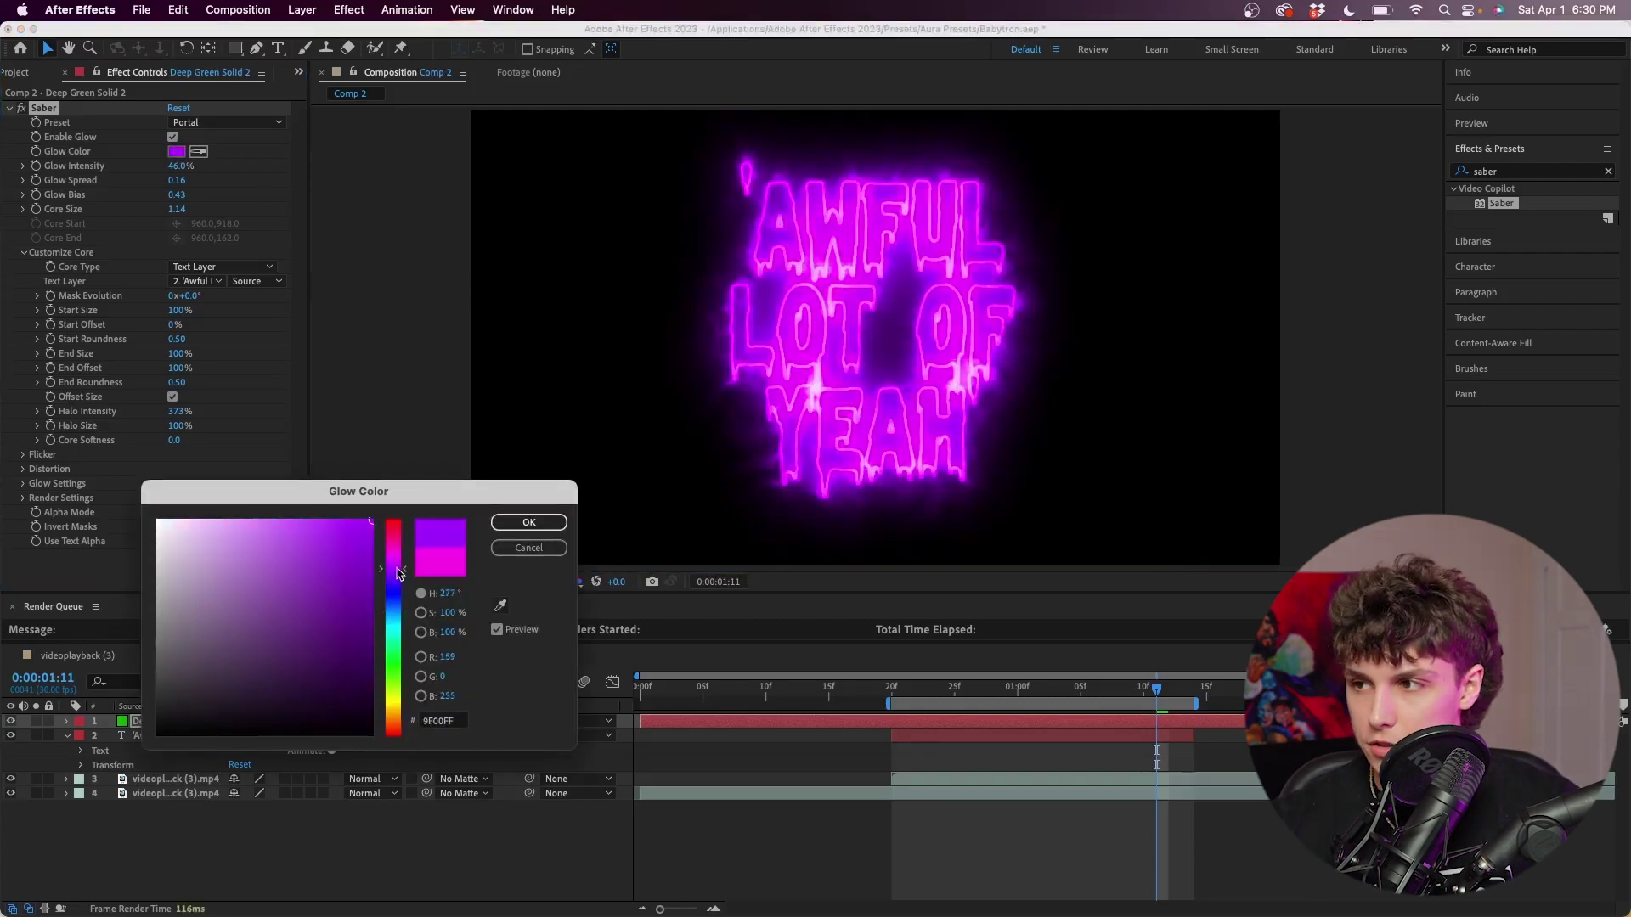
left_click_drag(367, 540, 394, 521)
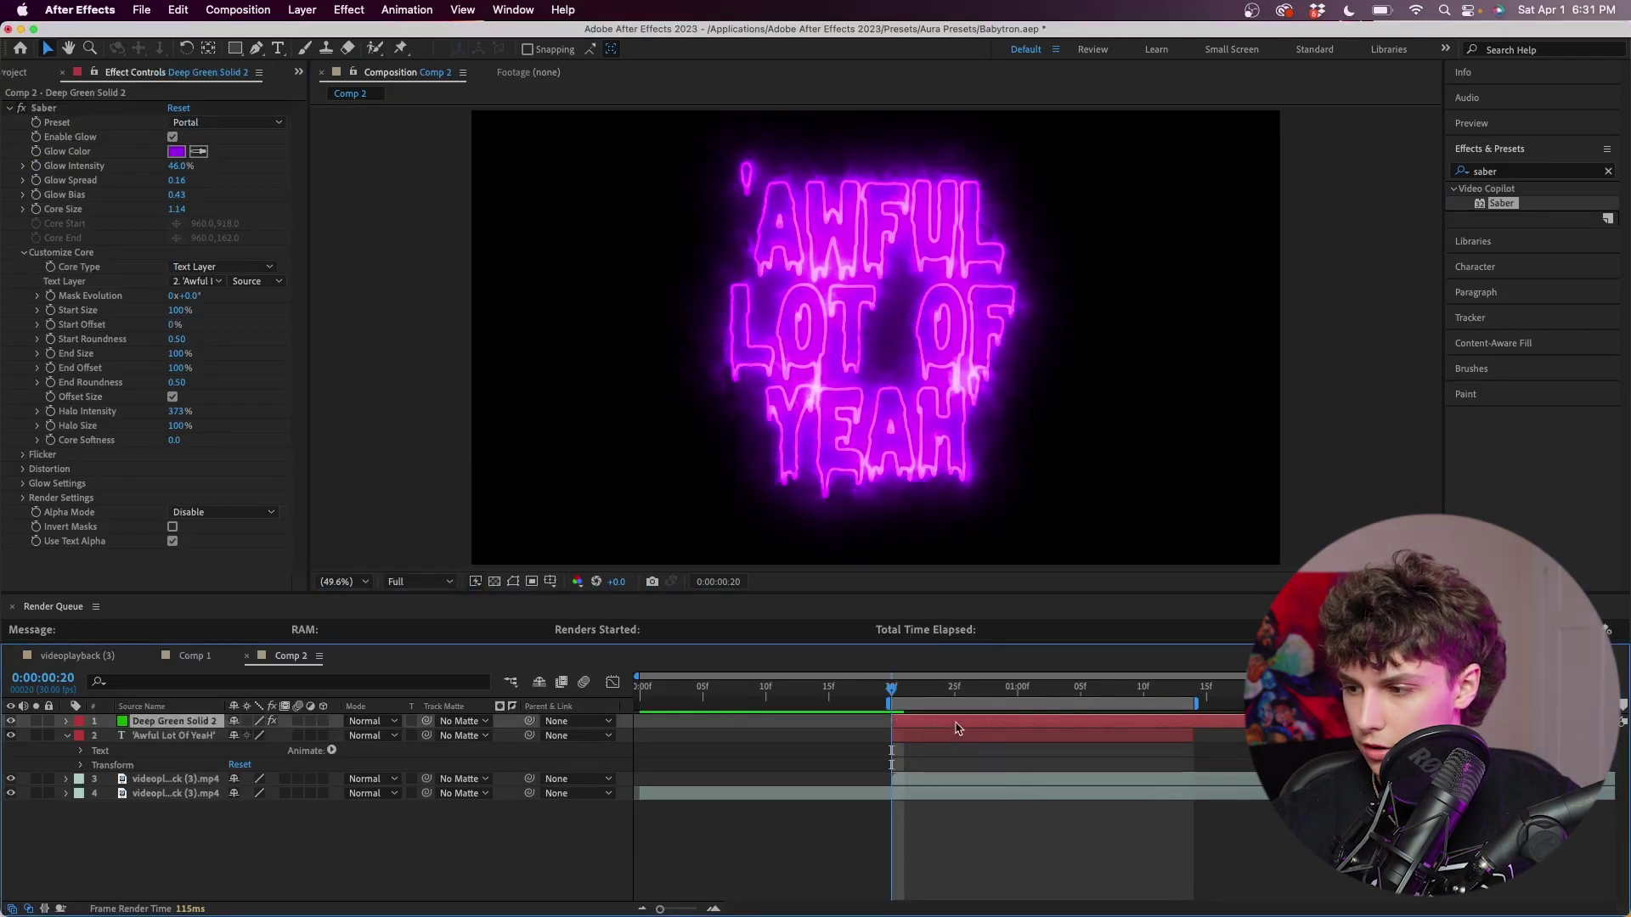
Set the green solid's blending mode to Screen and preview the glowing text over the footage.
right_click(957, 729)
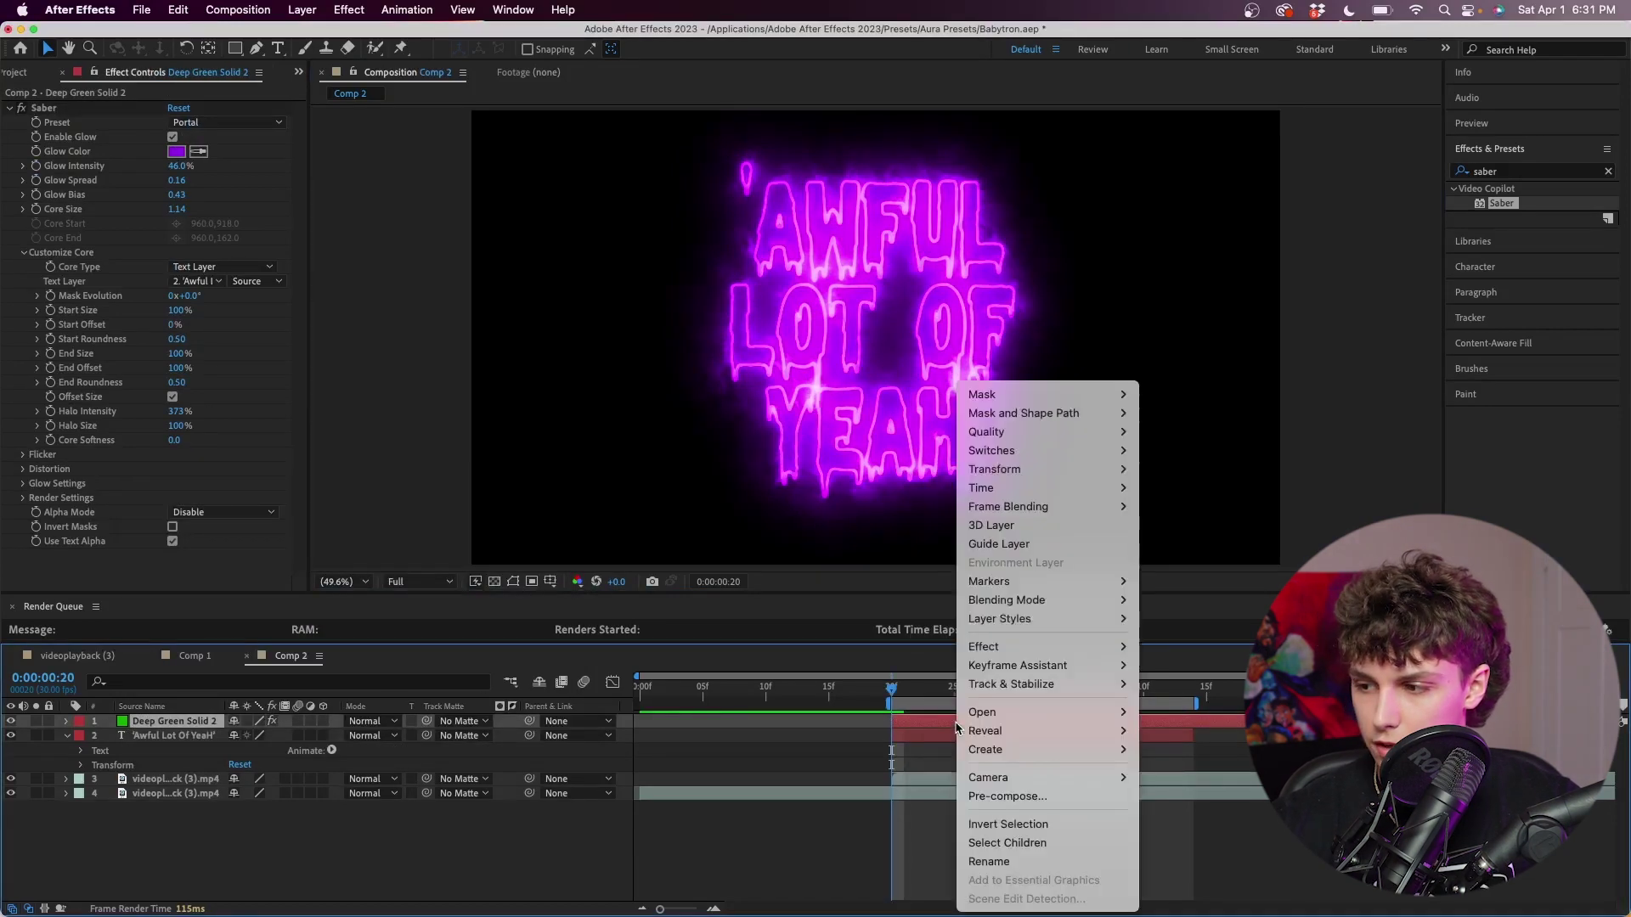
mouse_move(1044, 600)
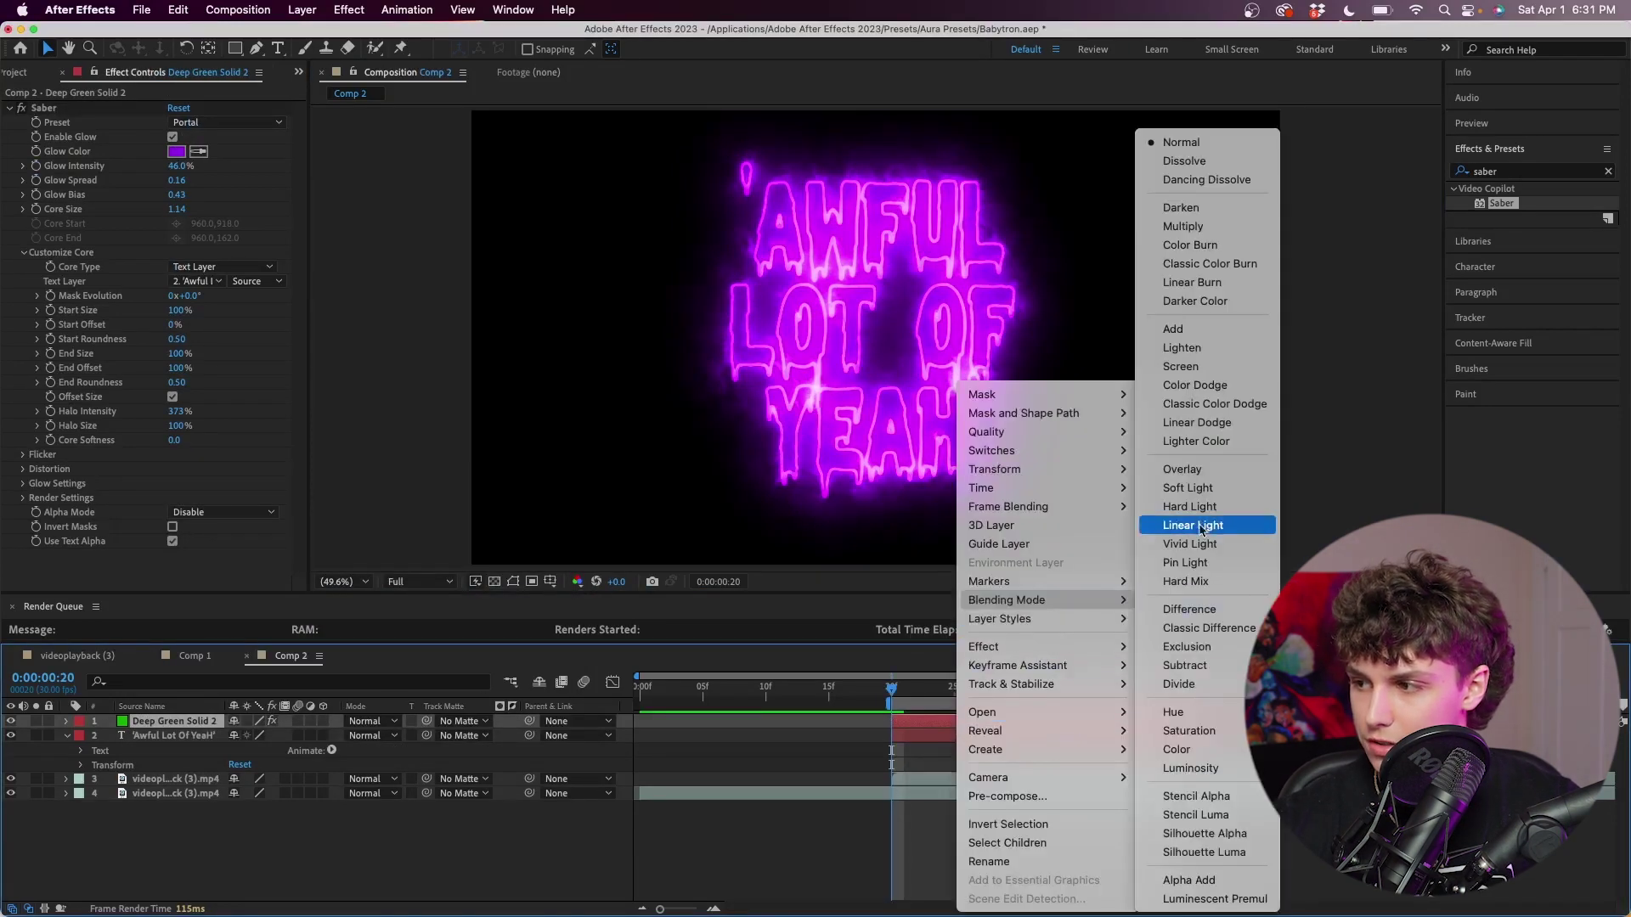
left_click(1181, 366)
left_click(174, 735)
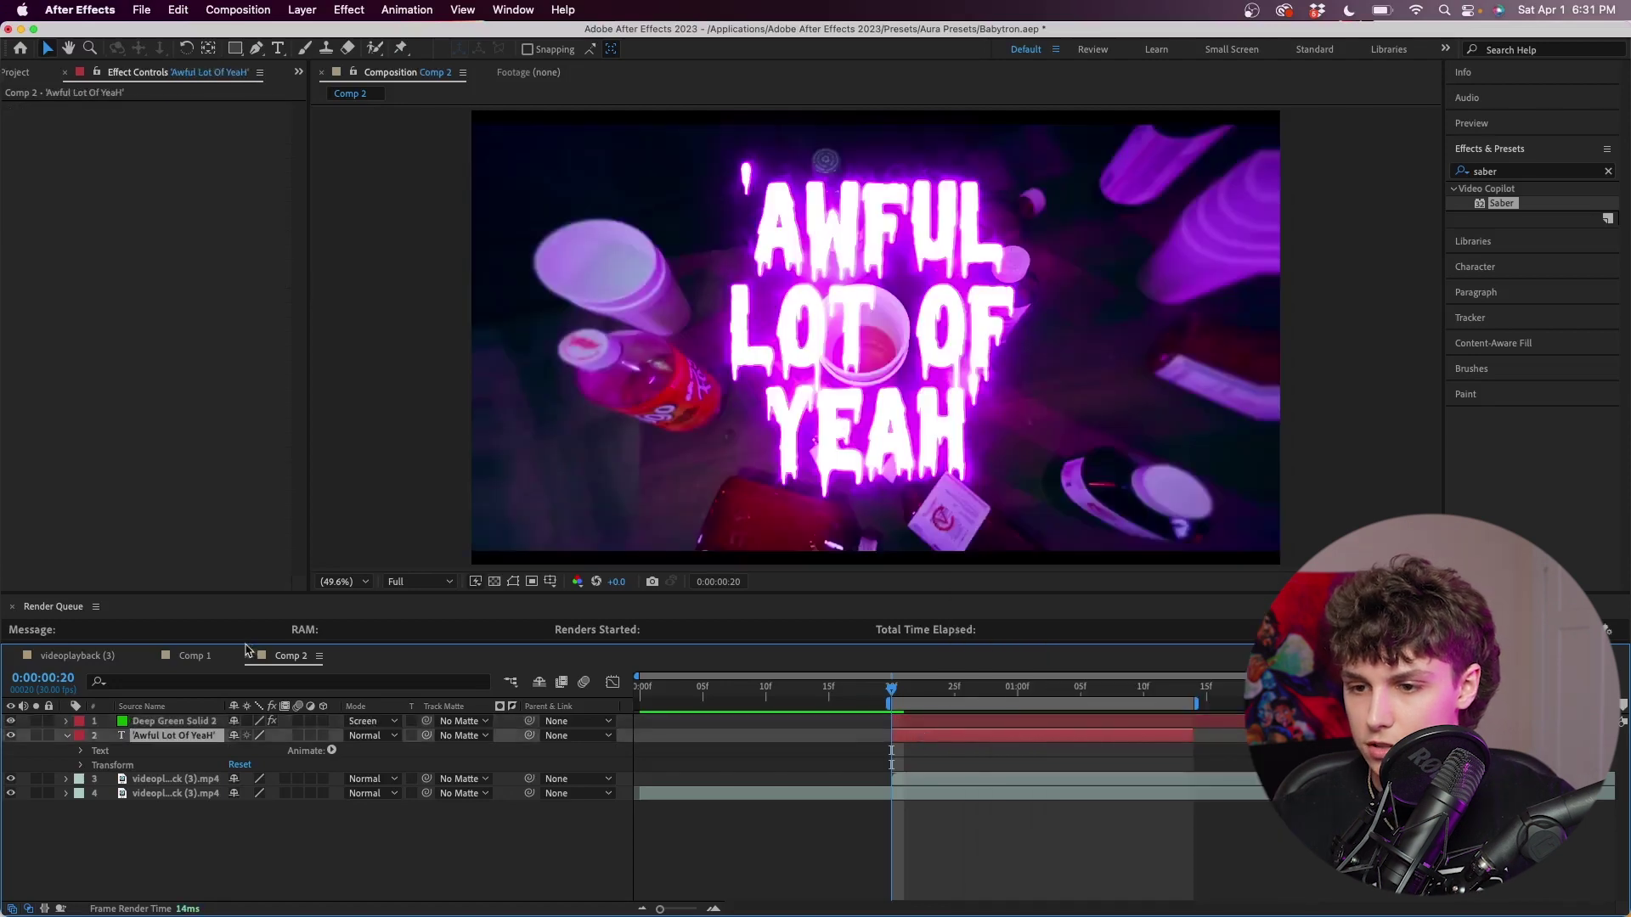
left_click(169, 721)
key("space")
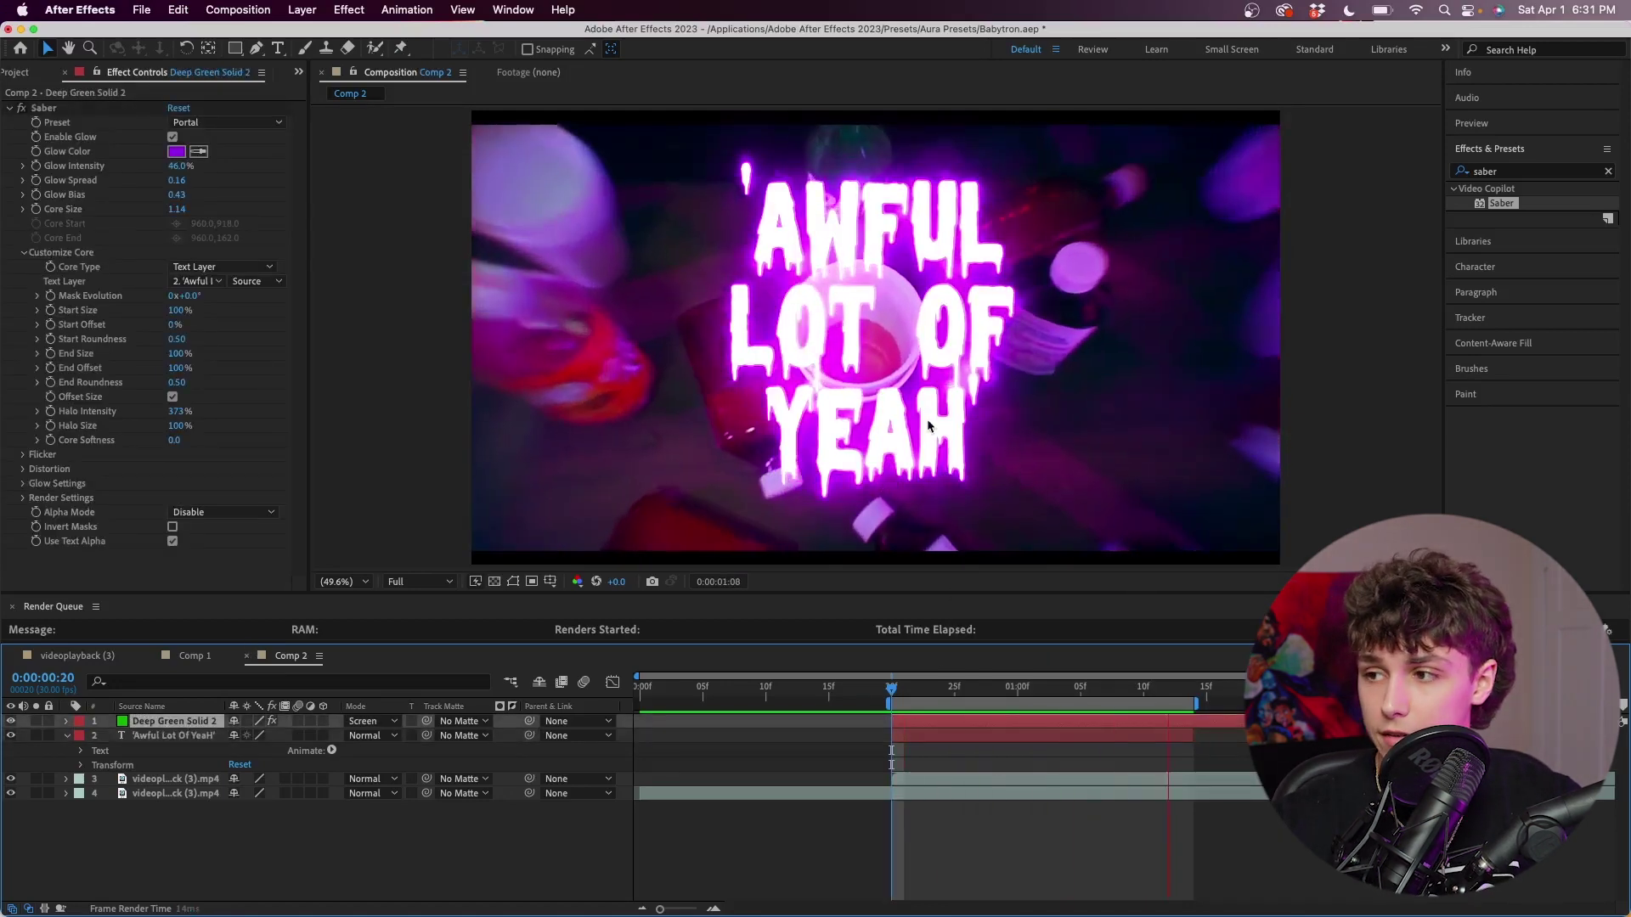
Apply Turbulent Displace to the 'Awful Lot Of YeaH' text layer with Amount 30 and Size 30.
left_click(892, 688)
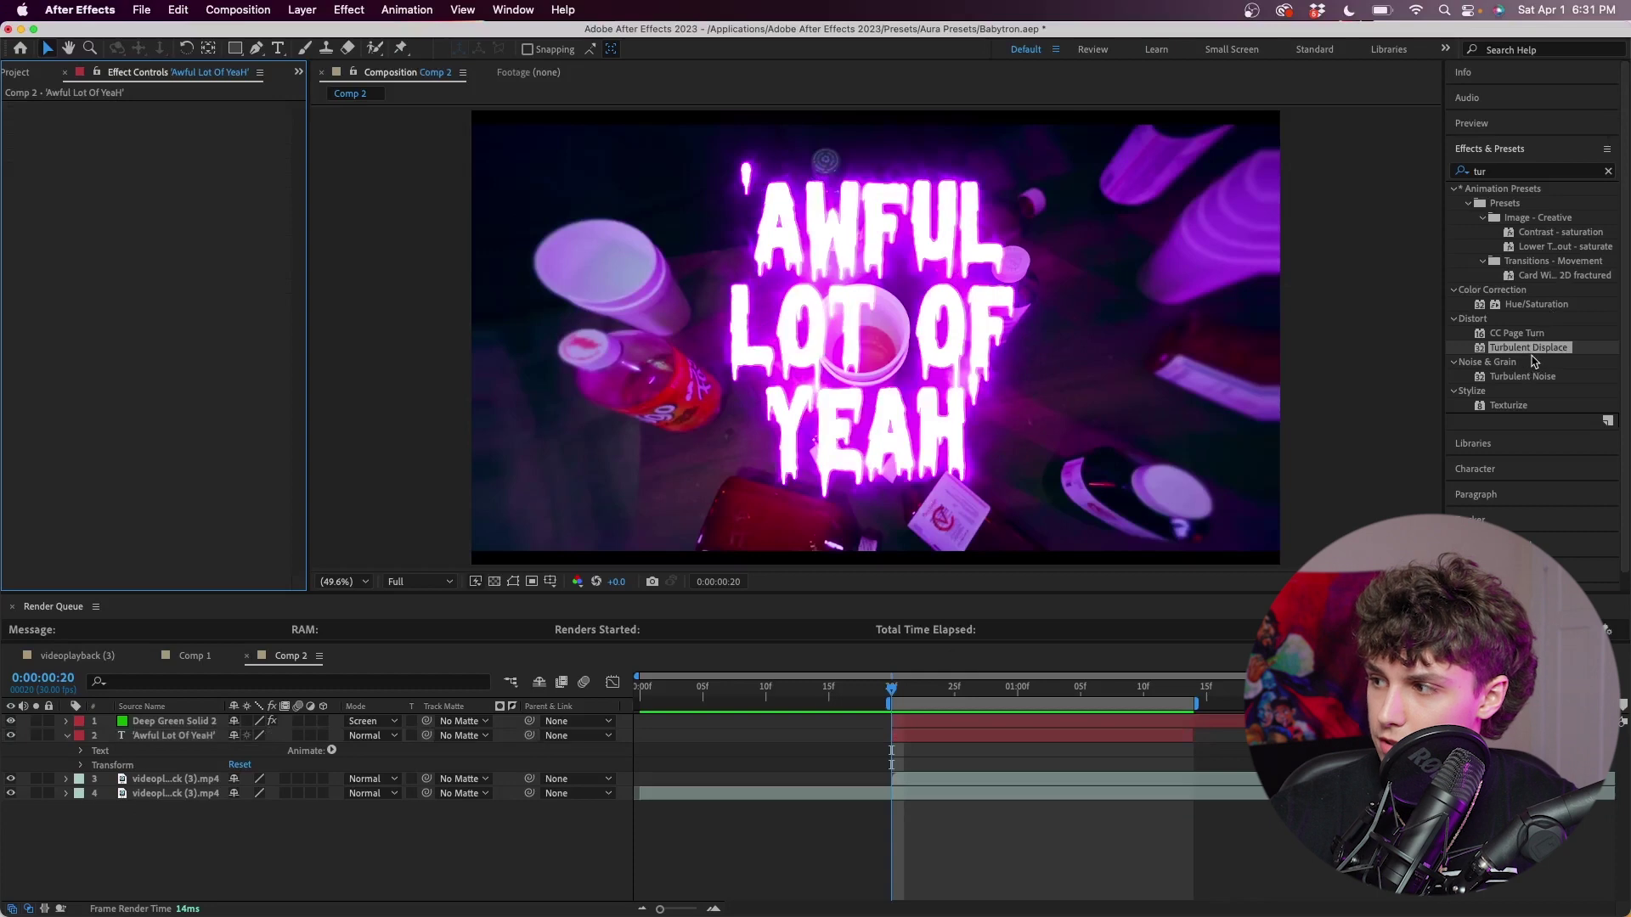
double_click(1529, 348)
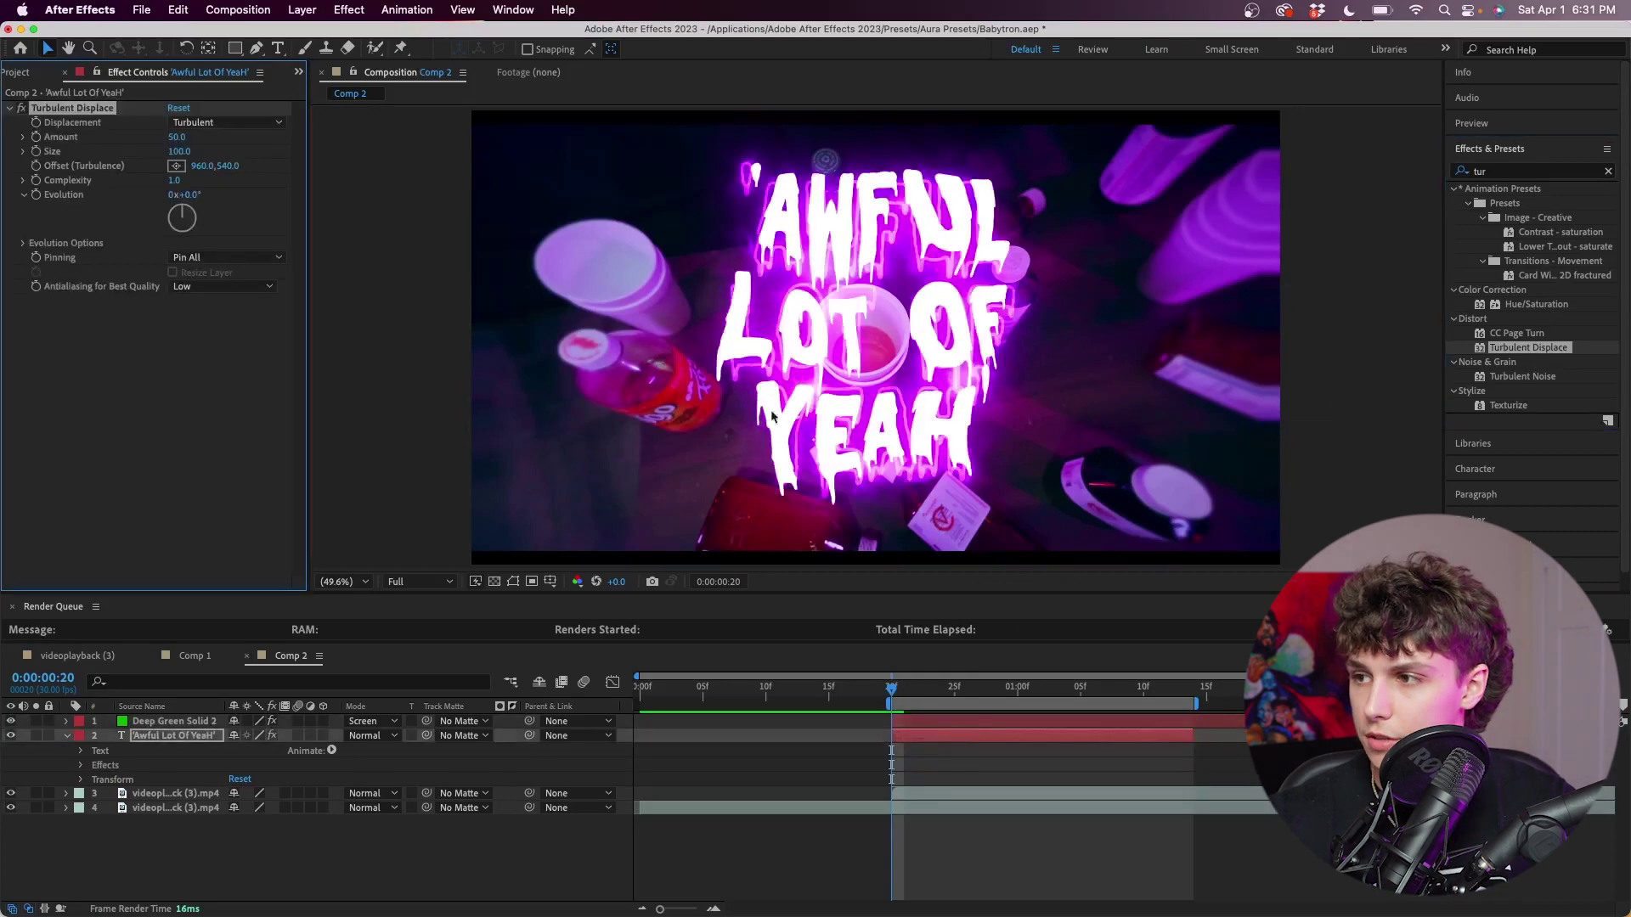
left_click(176, 138)
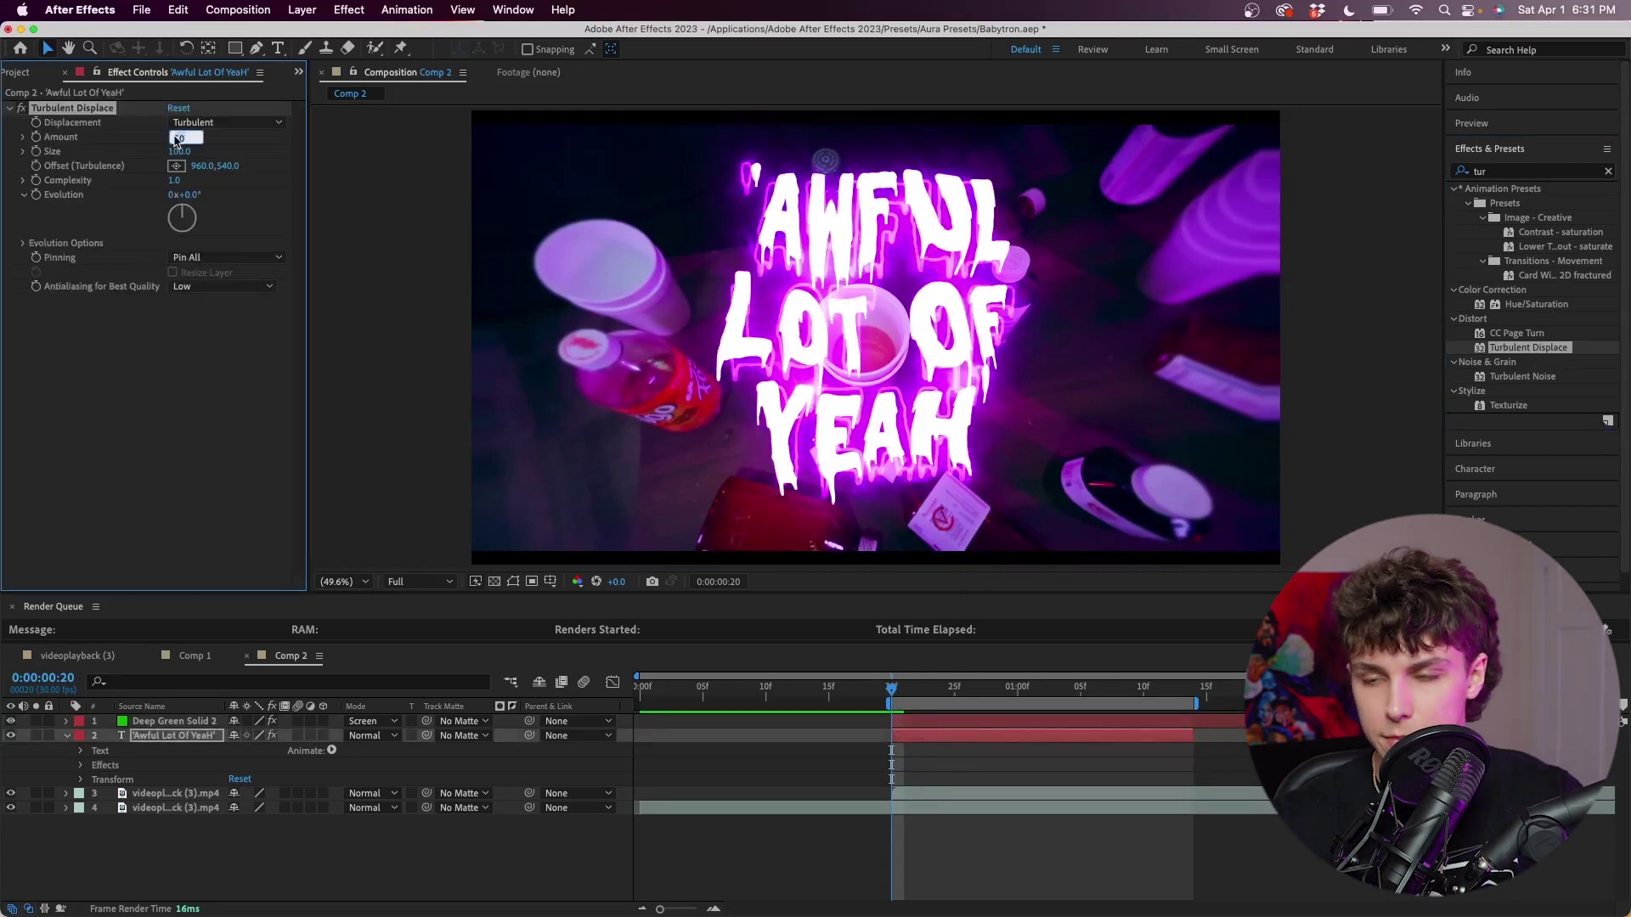
key("Return")
type("30")
key("Return")
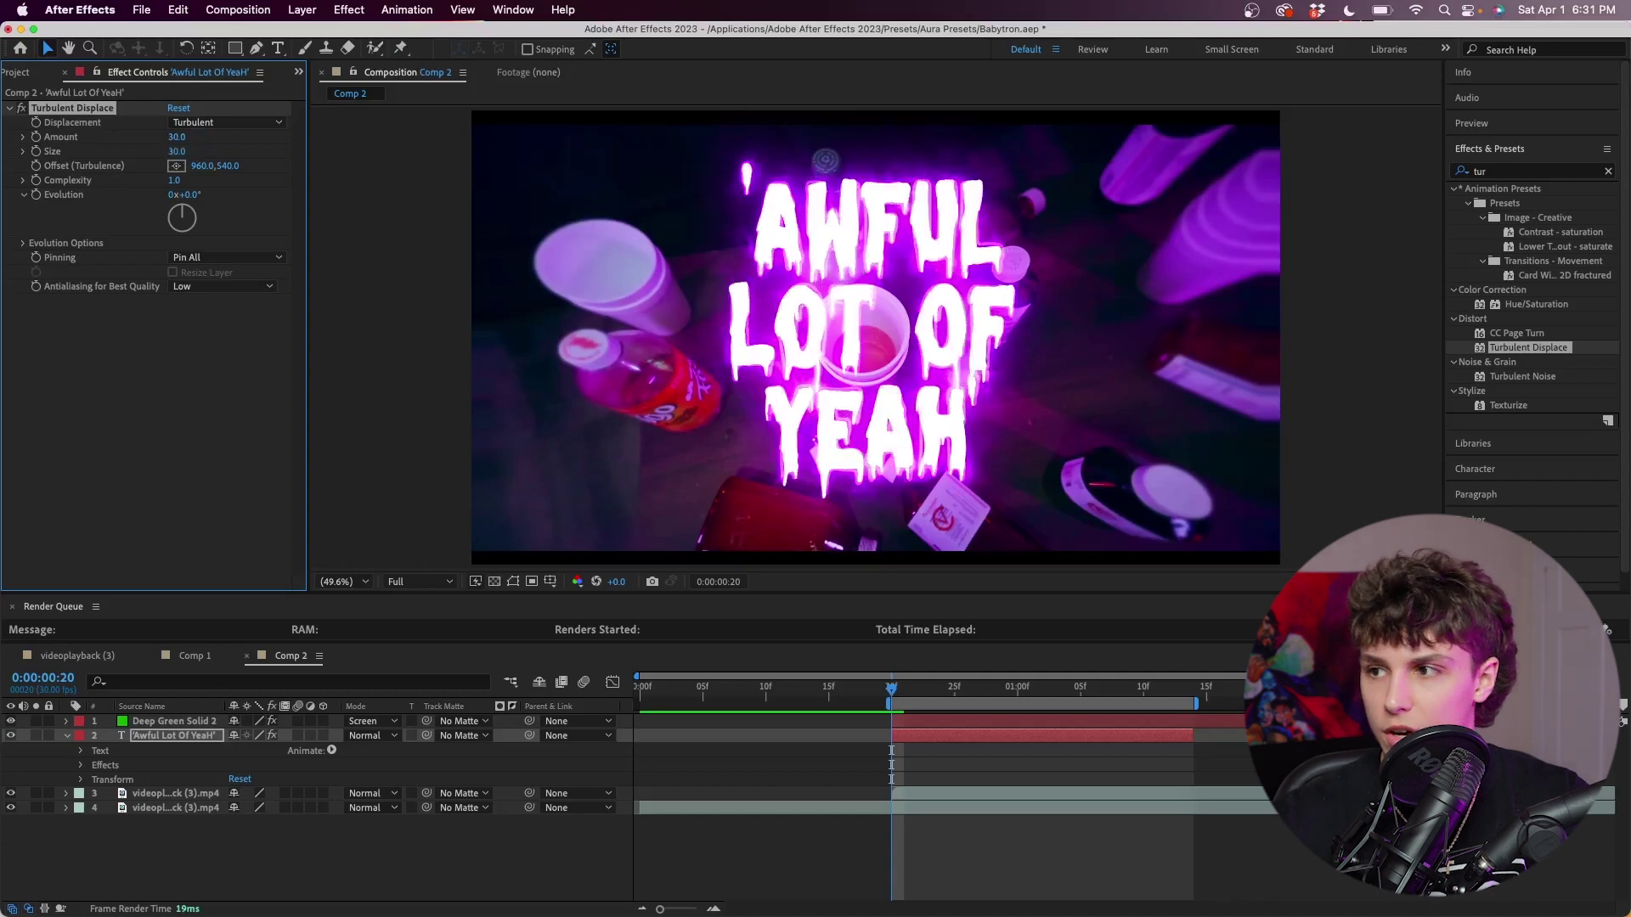
Keyframe the text's Turbulent Displace Evolution from -9° at 0:00:00:20 to 136° at 0:00:01:14, and preview the animation.
left_click_drag(164, 233, 179, 200)
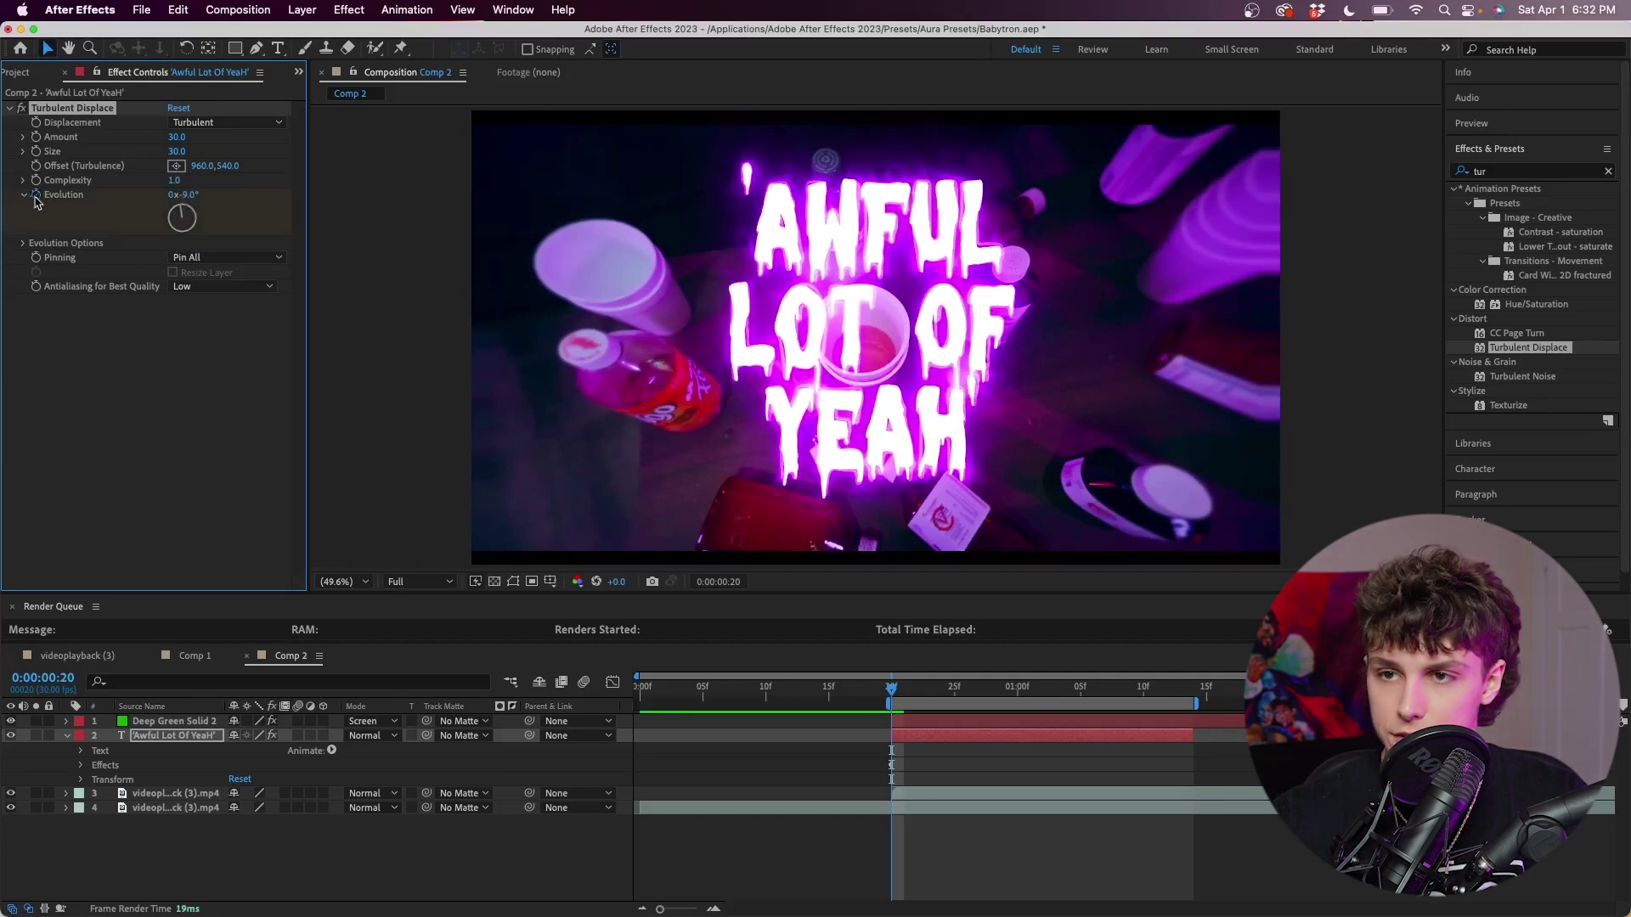
left_click_drag(920, 690, 1194, 710)
left_click_drag(188, 211, 204, 242)
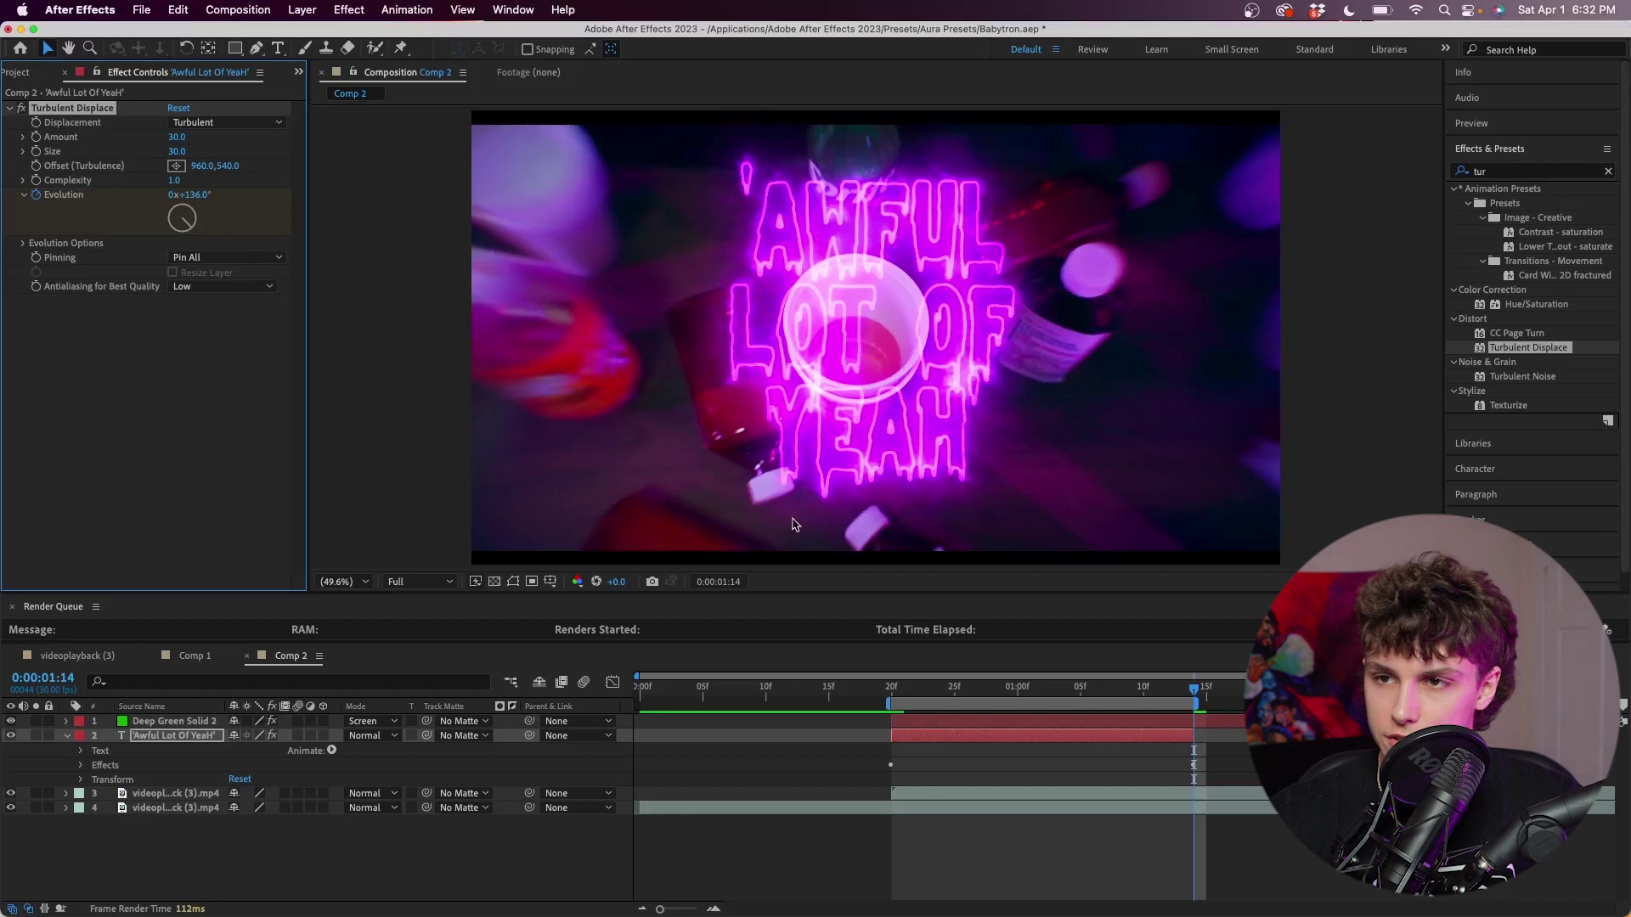
key("space")
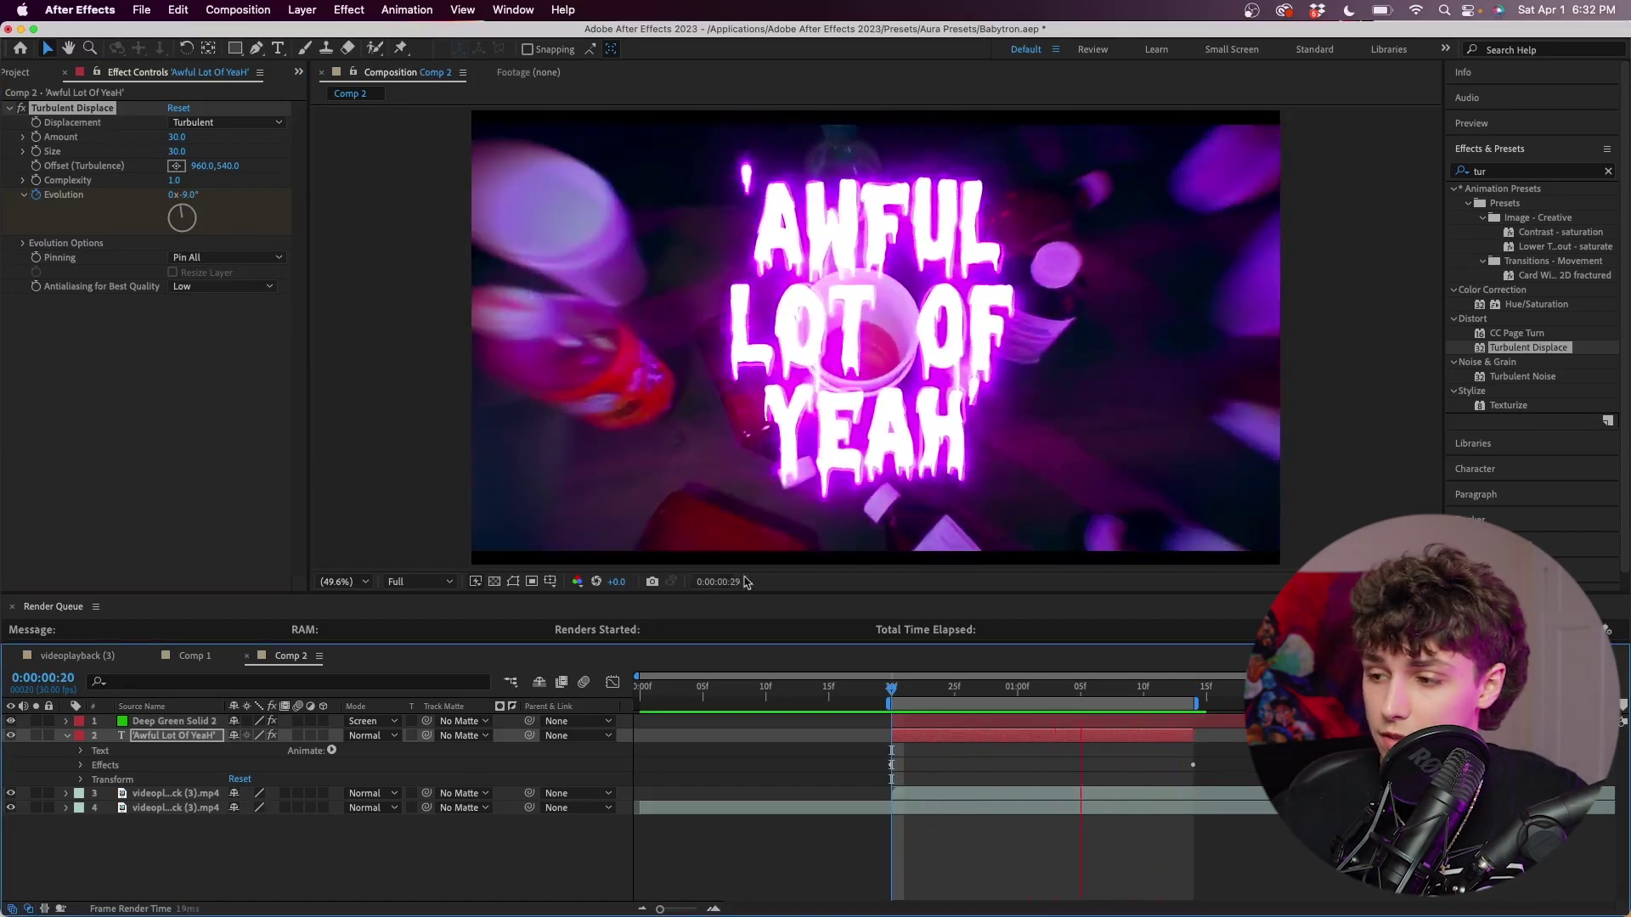
Copy the animated Turbulent Displace effect from the text onto the Saber solid at 0:00:00:20 and preview it.
left_click(894, 690)
left_click(95, 114)
left_click(941, 725)
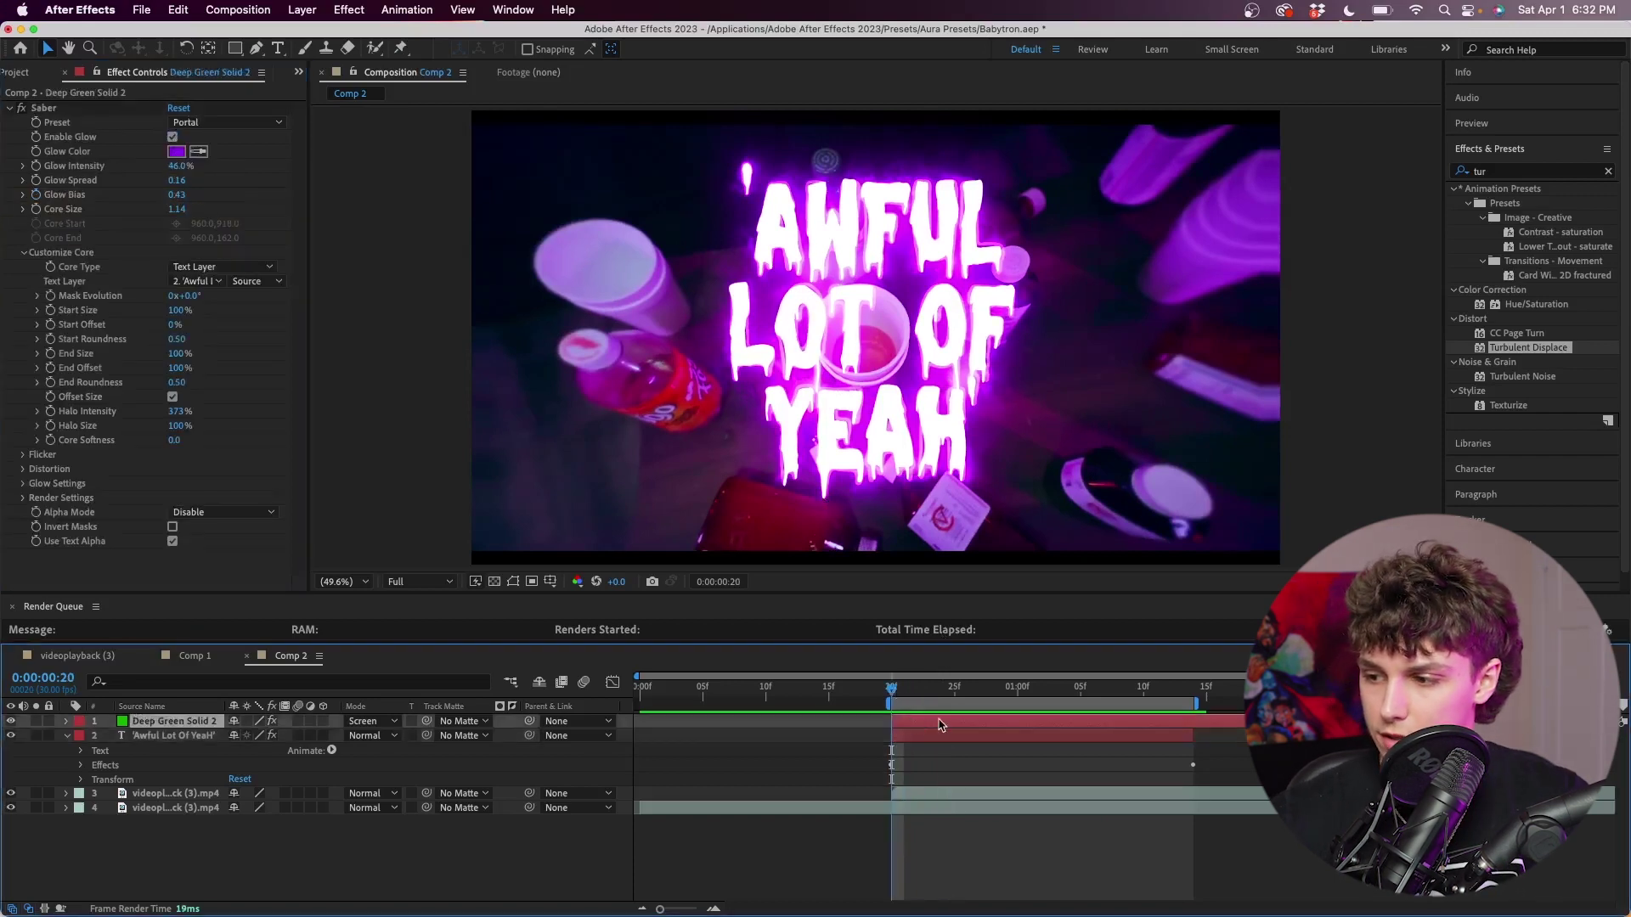
key("super+v")
key("space")
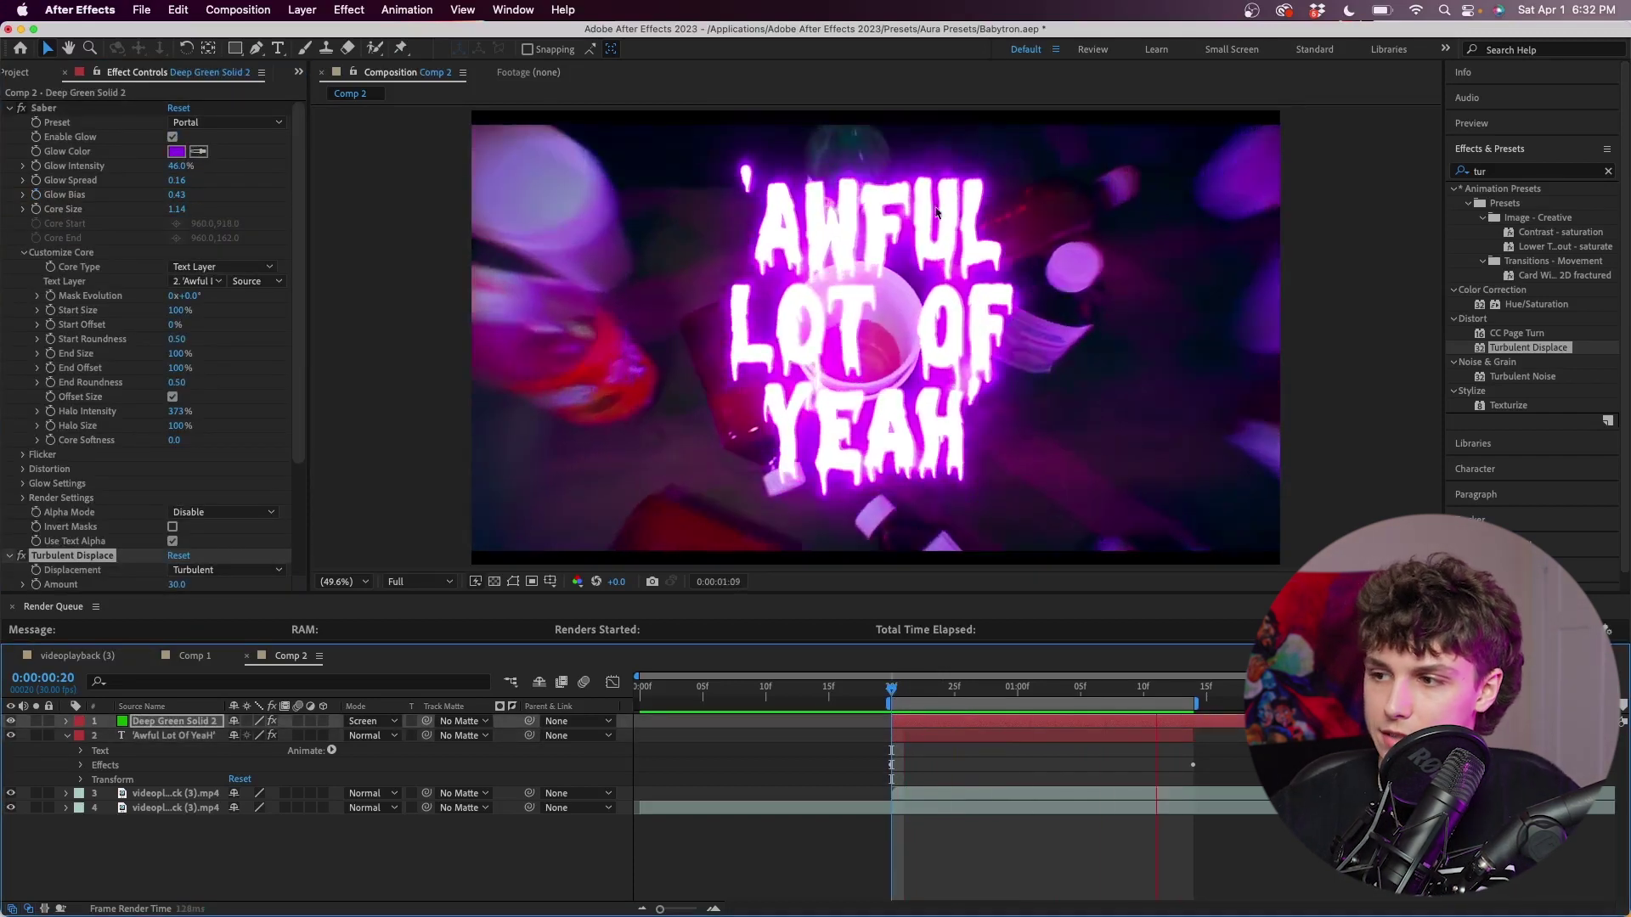
key("space")
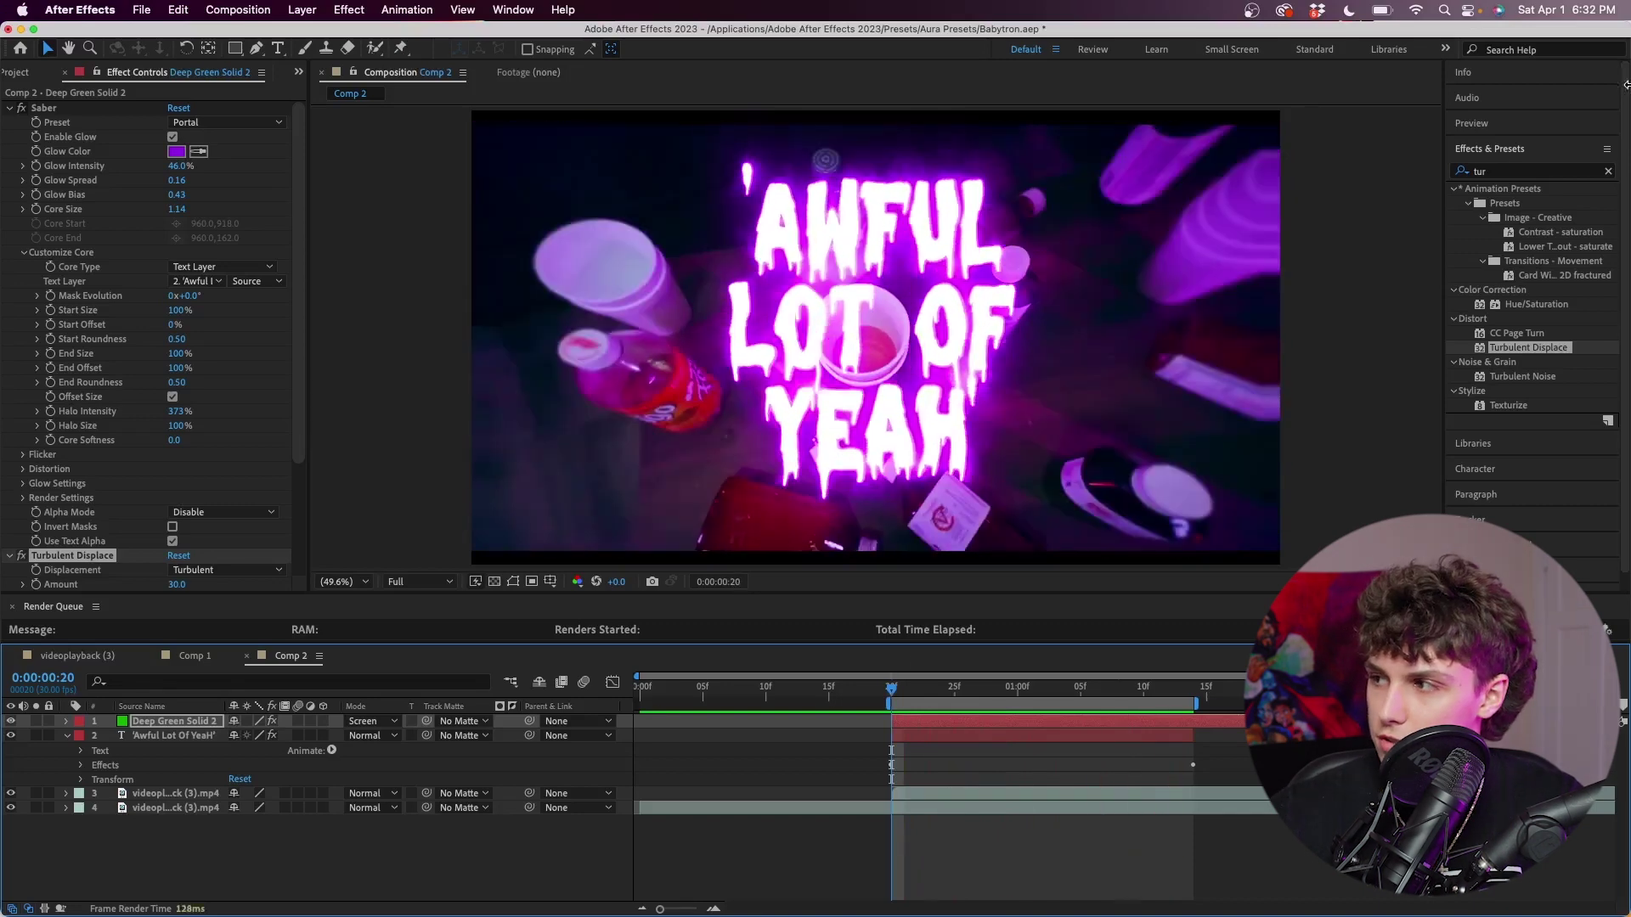
Apply the Stylize Glow effect to the 'Awful Lot Of YeaH' text layer and adjust its Glow Radius.
left_click(1538, 168)
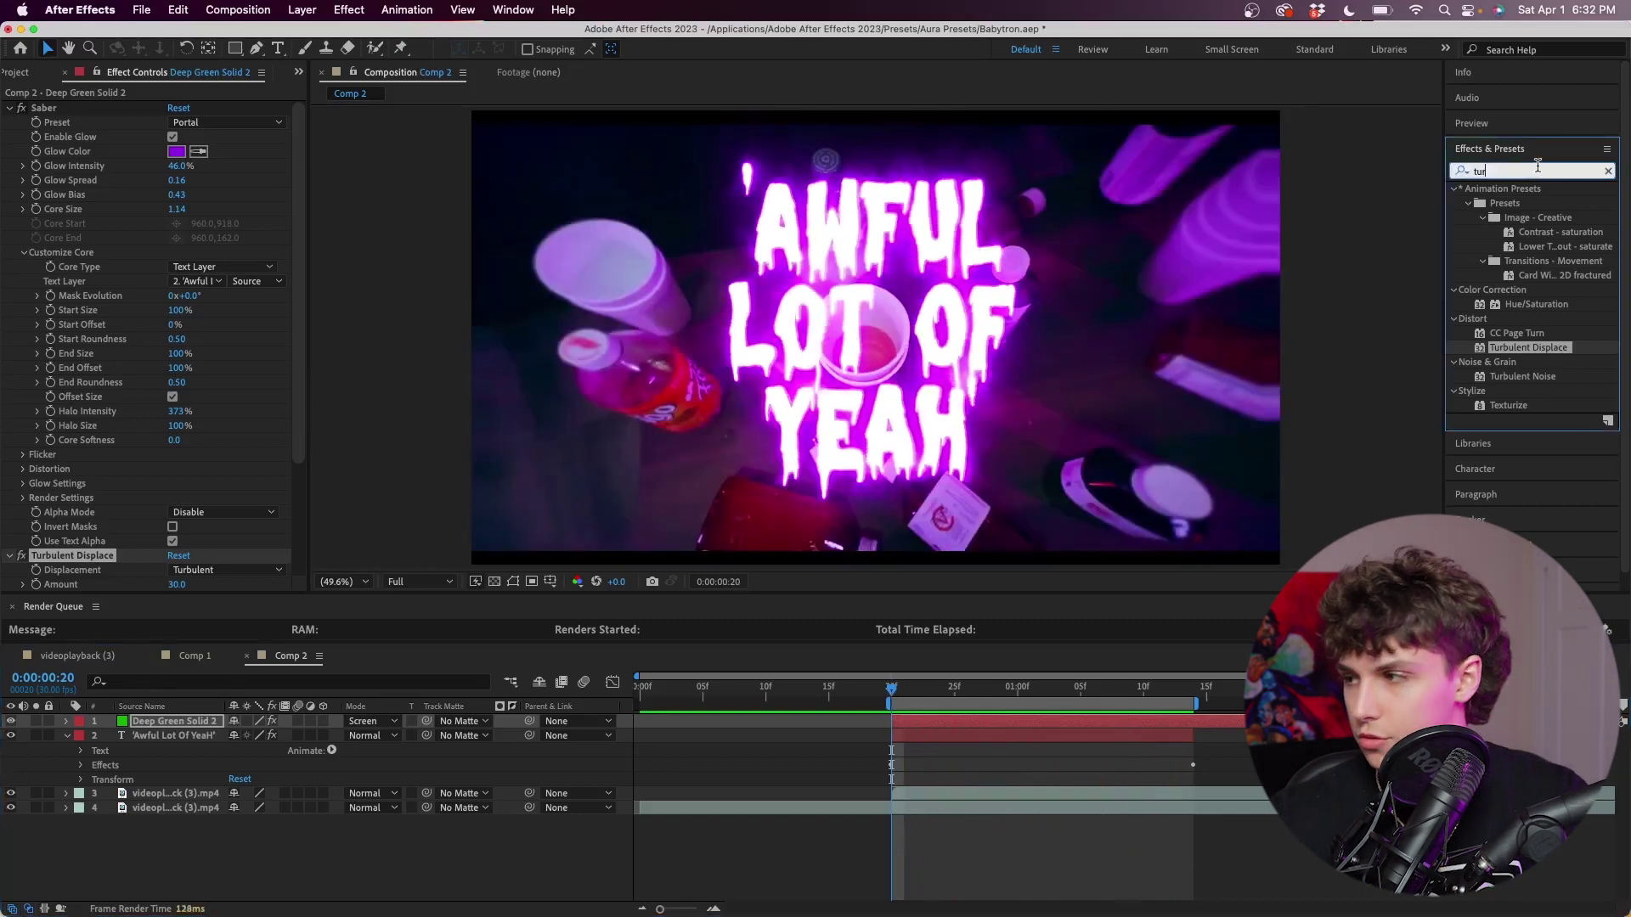
key("BackSpace")
key("BackSpace")
key("BackSpace")
type("glow")
left_click_drag(1478, 293, 935, 739)
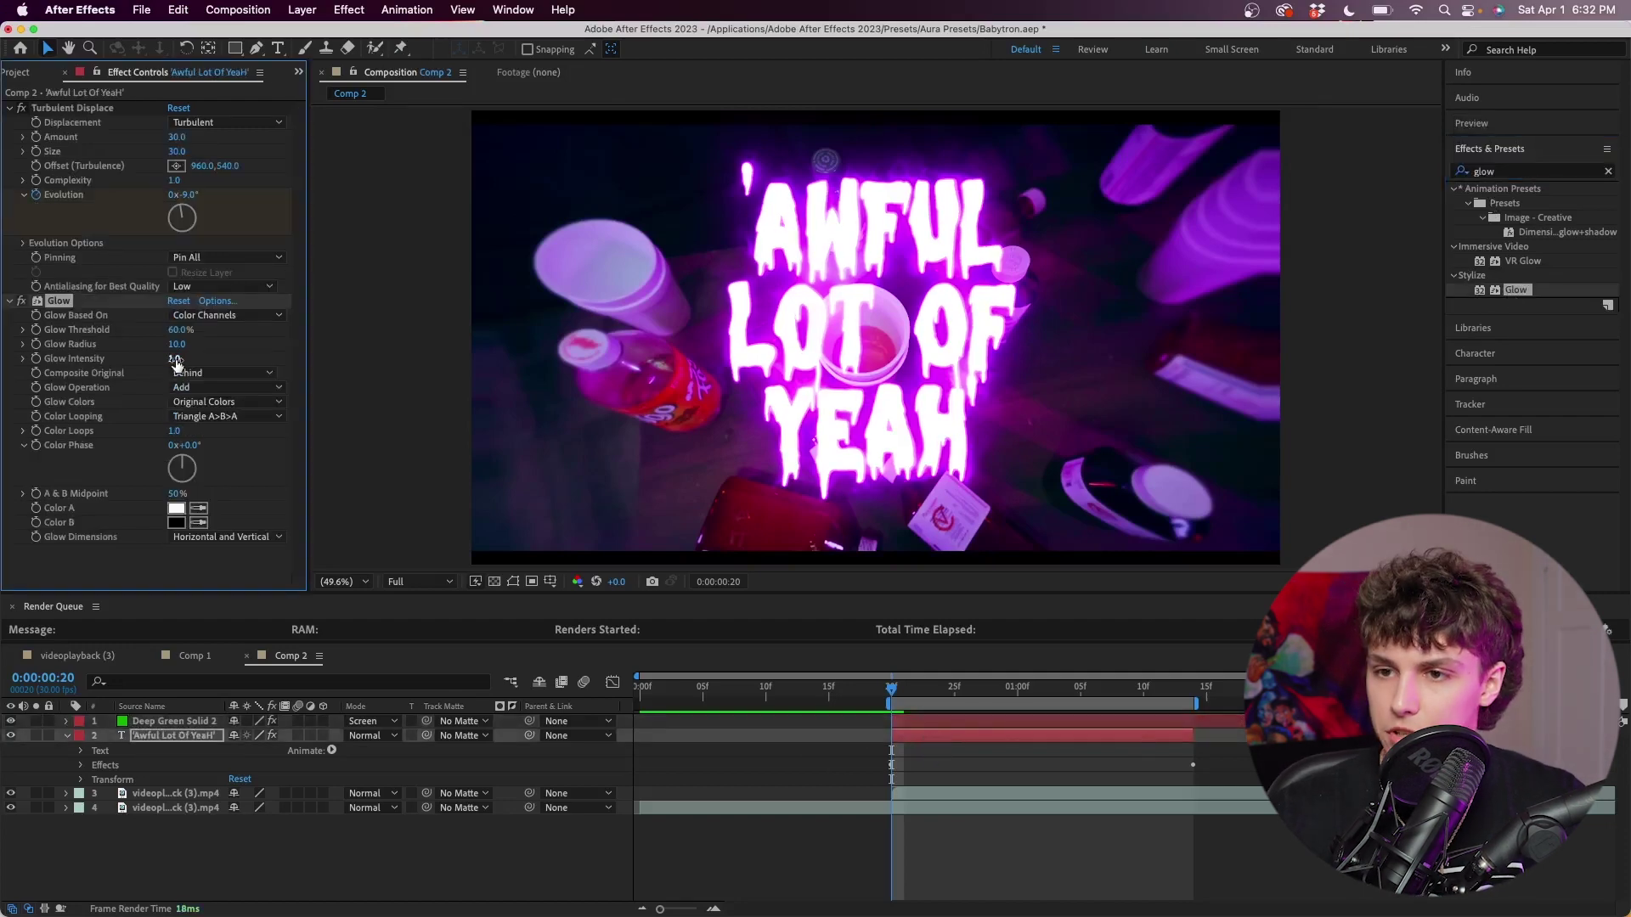
left_click_drag(177, 344, 182, 345)
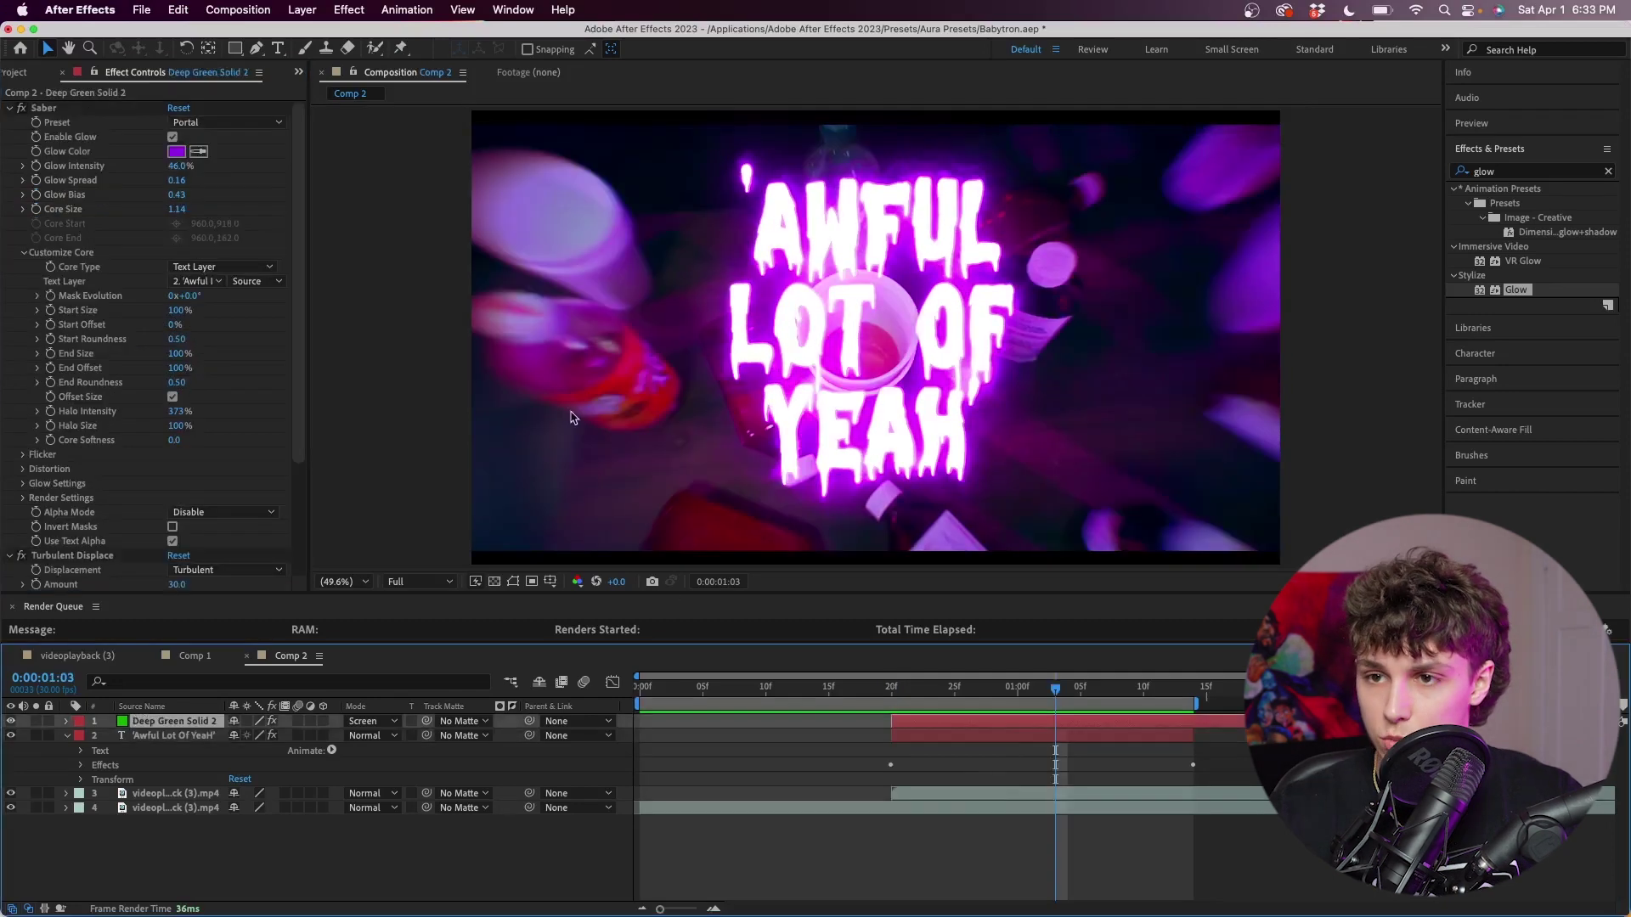
Reduce Saber's Glow Intensity to 40% and its Glow Spread to about 0.08 on the green solid.
left_click_drag(176, 170, 173, 169)
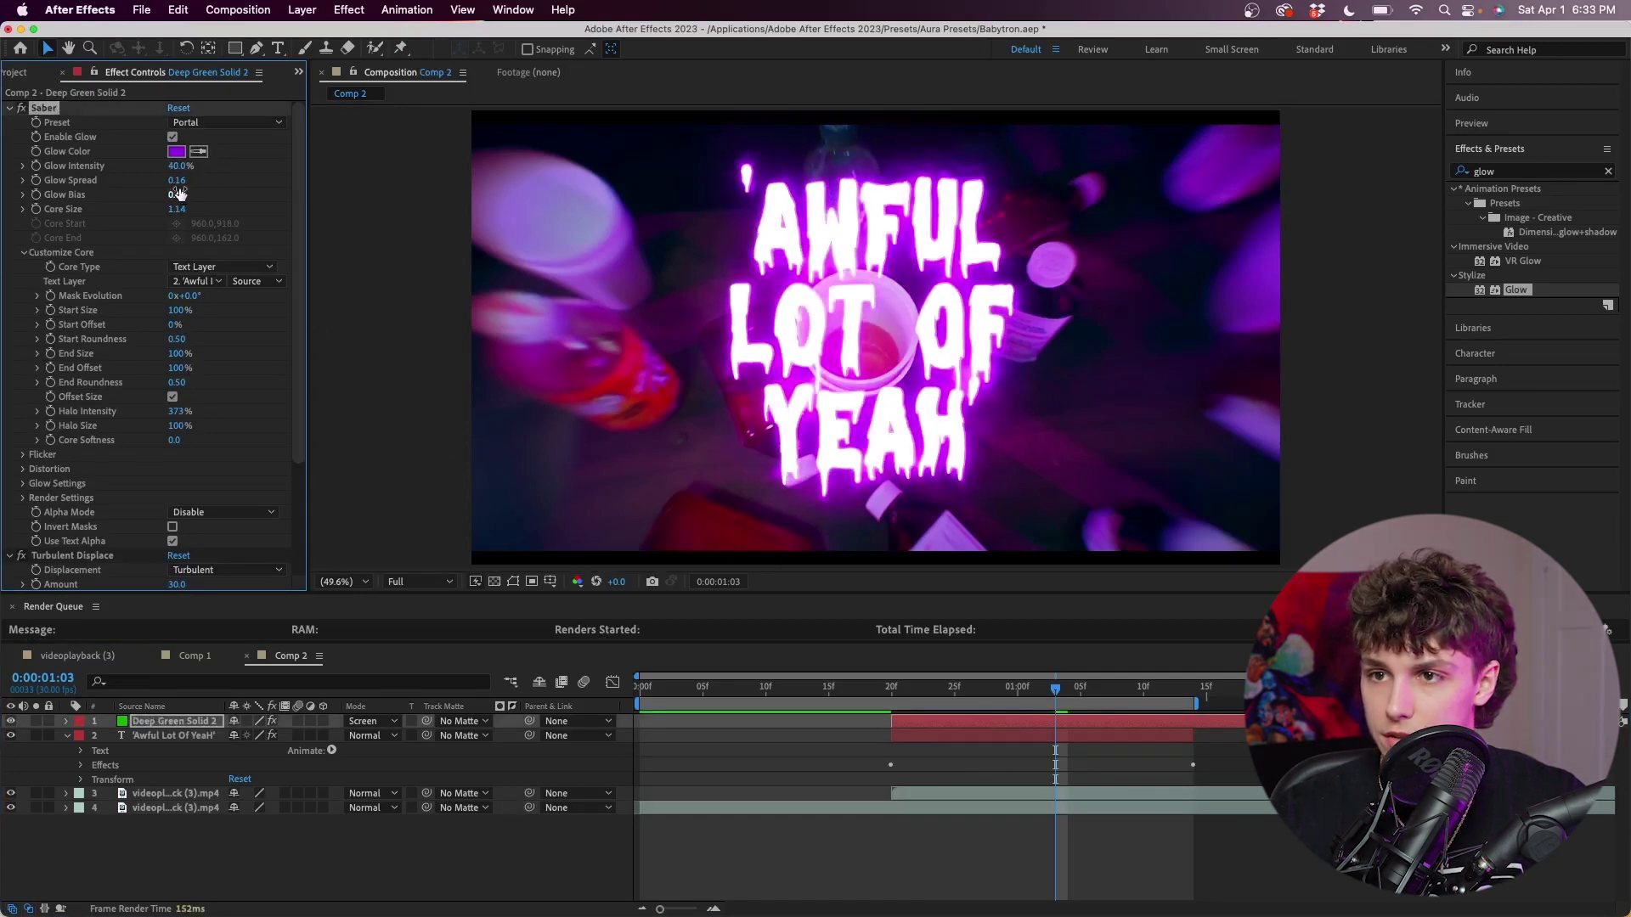
left_click_drag(176, 180, 168, 190)
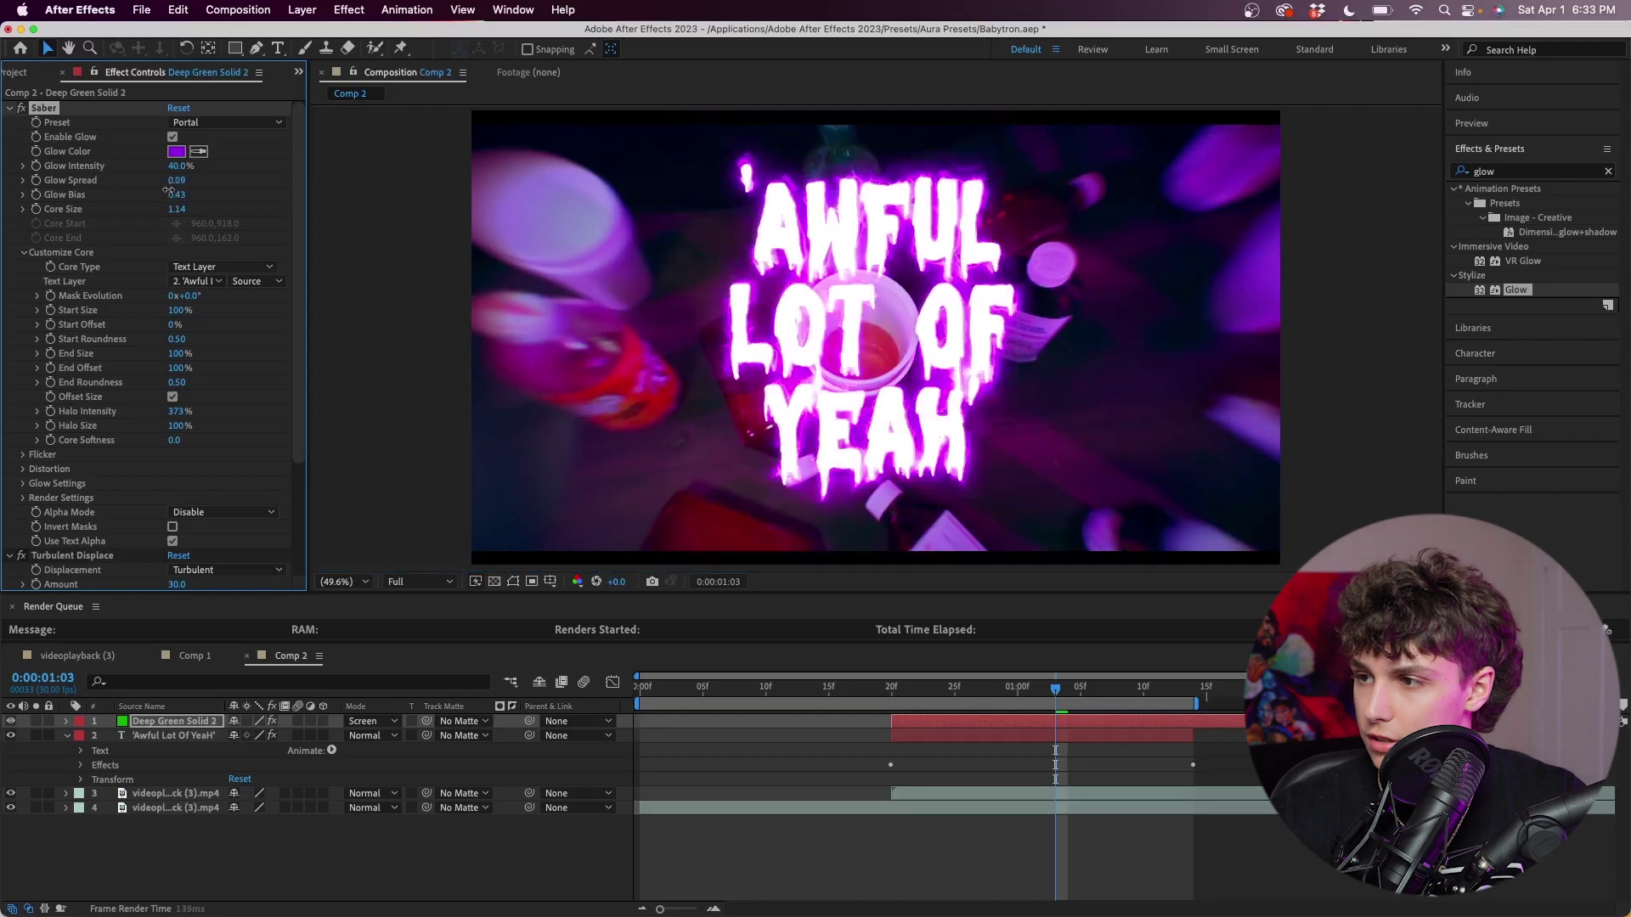
left_click_drag(166, 192, 168, 194)
Preview the glowing dripping text animation in Comp 2.
key("space")
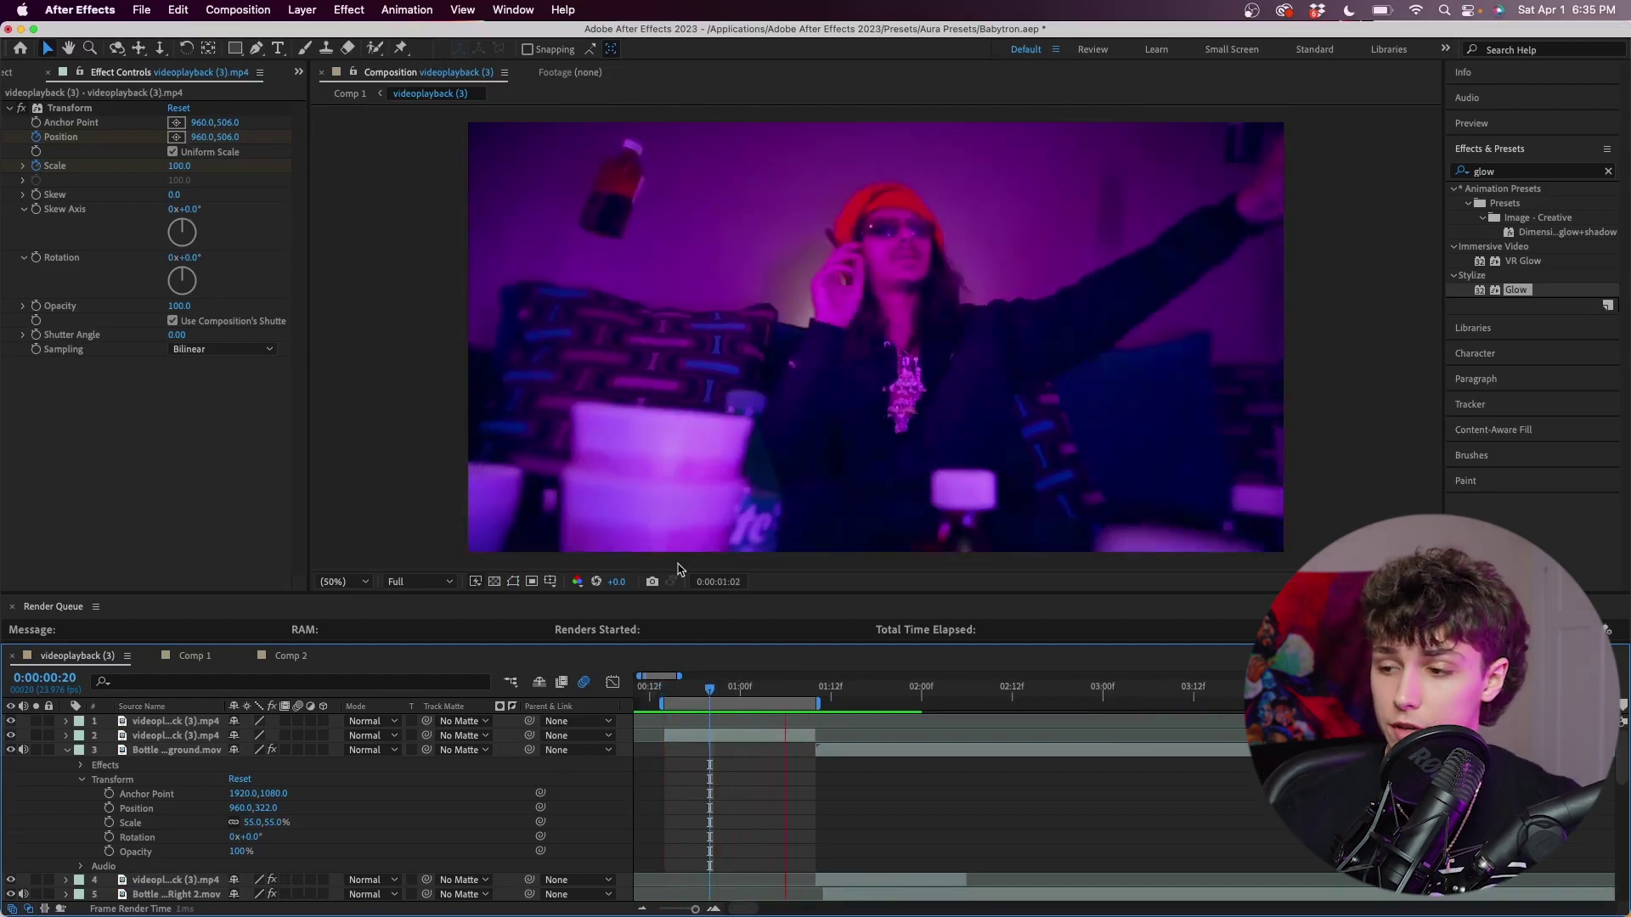
Duplicate the layer 2 video clip twice in videoplayback (3) and return to the clip's start at 0:00:00:14.
key("space")
left_click(732, 736)
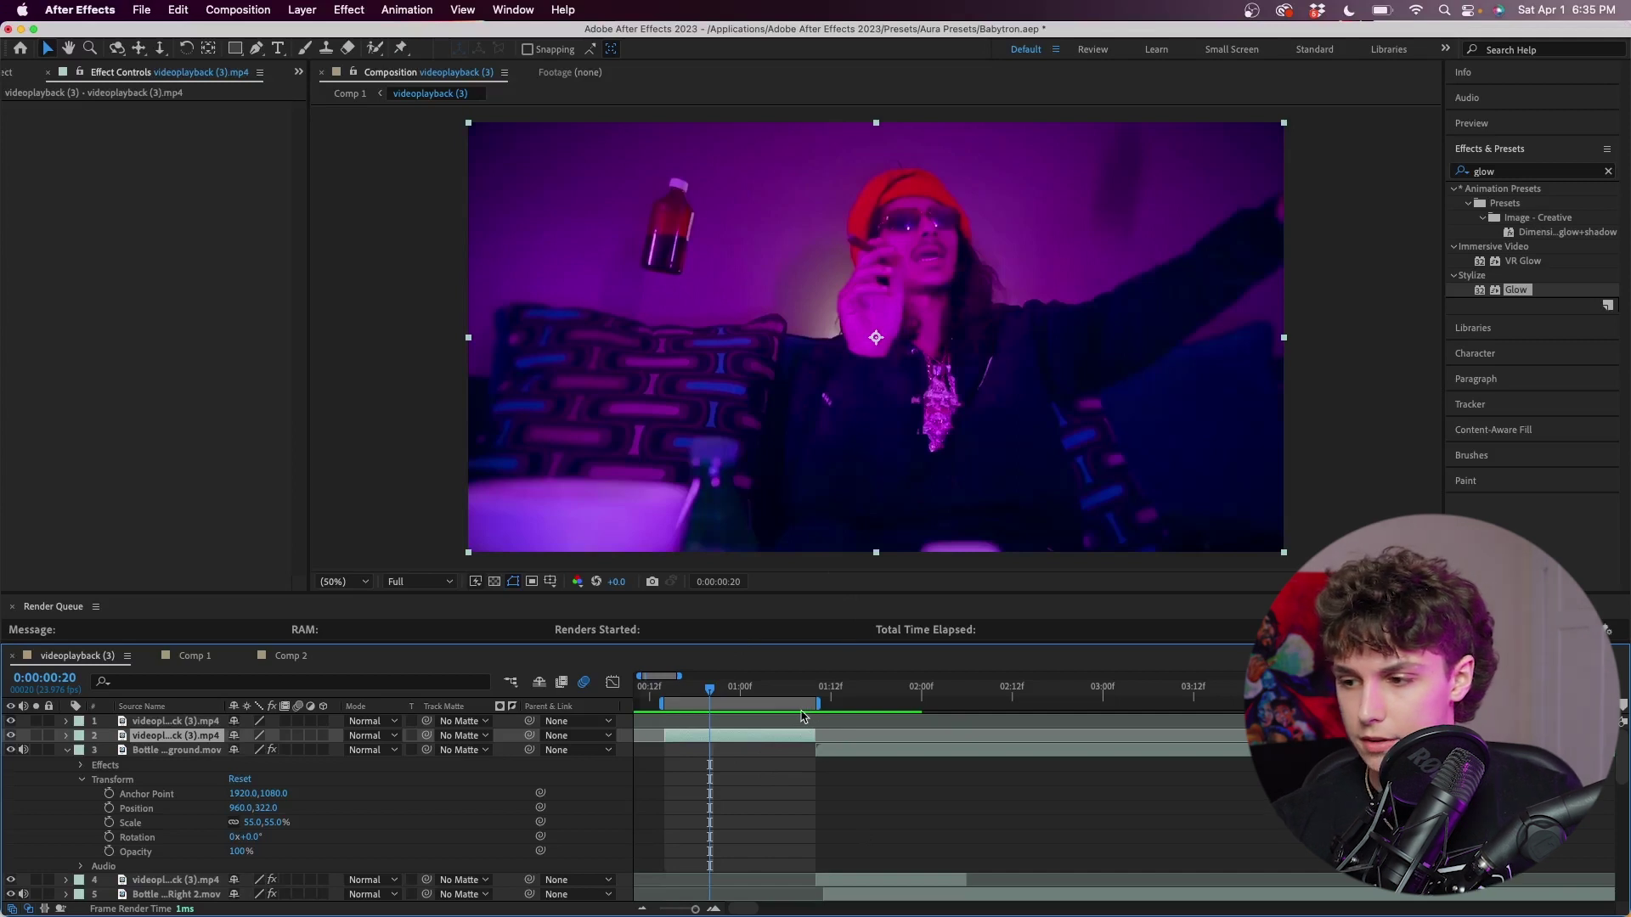
key("super+d")
key("super+d")
left_click_drag(709, 688, 665, 688)
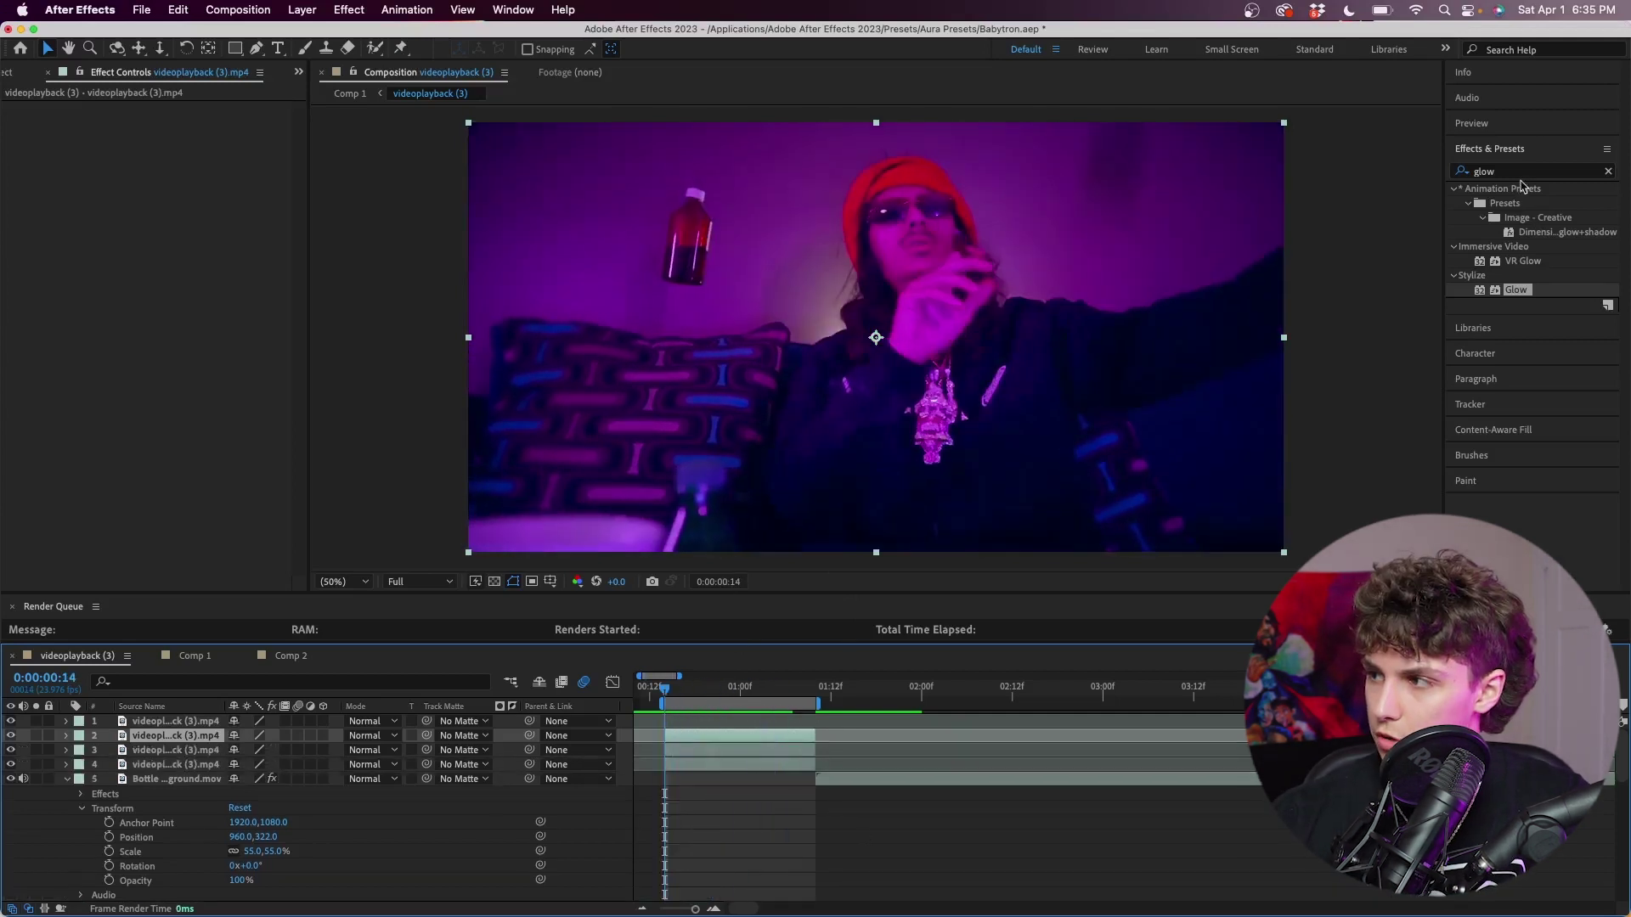
Apply Radial Blur to the layer 2 video clip with Type Zoom and Amount 220.
left_click(1525, 176)
type("radia")
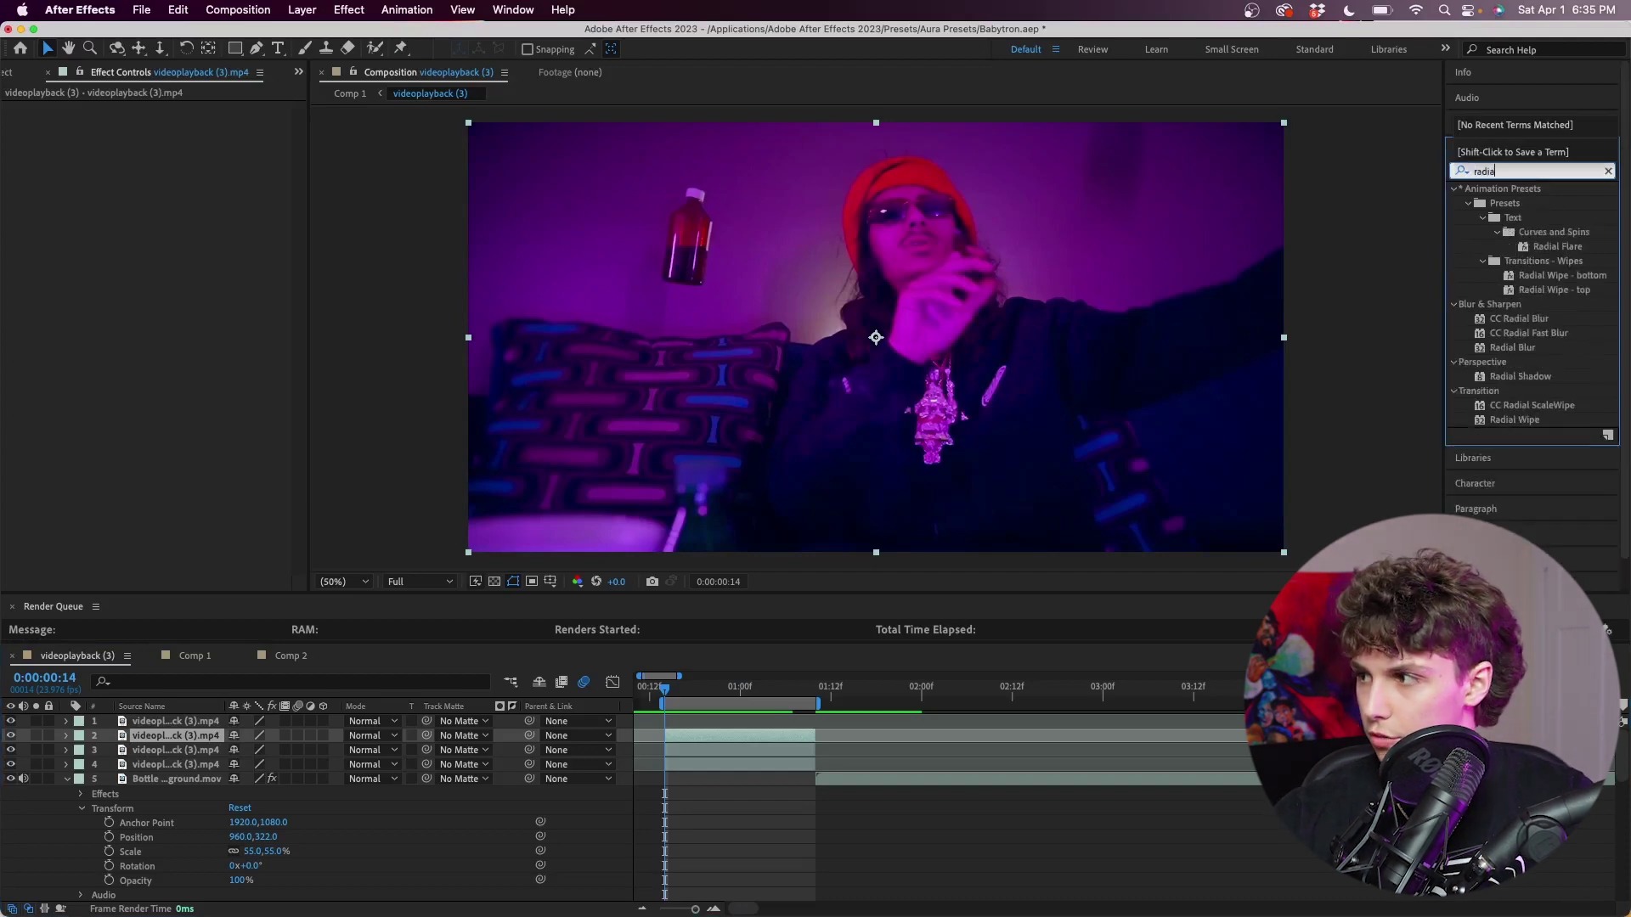
left_click_drag(1497, 341, 734, 738)
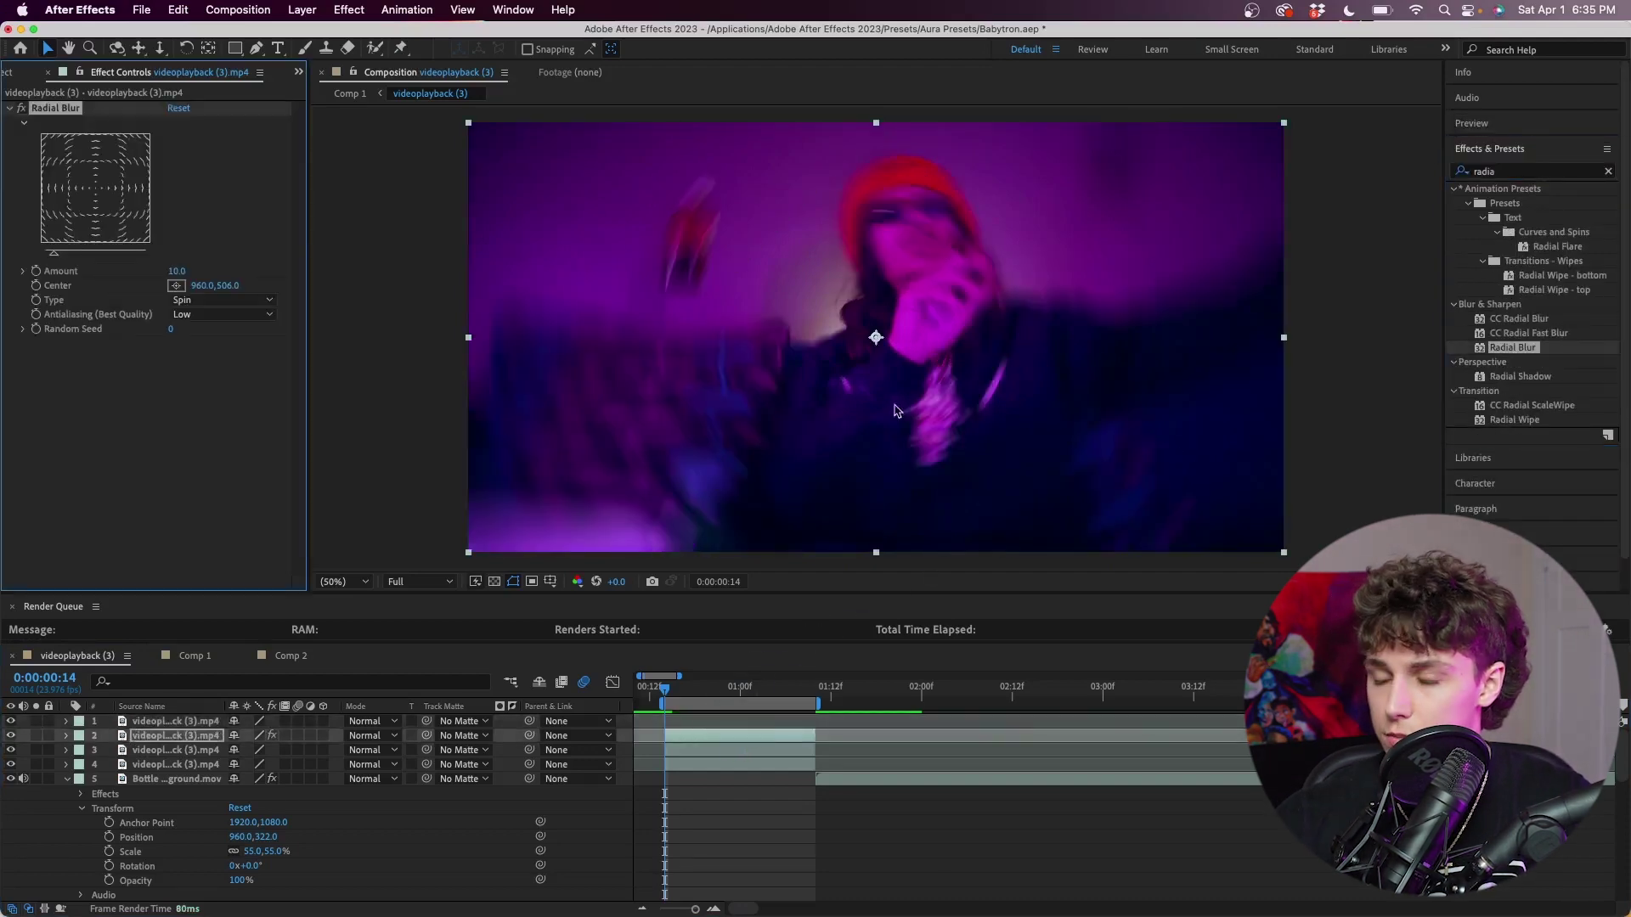
left_click(187, 302)
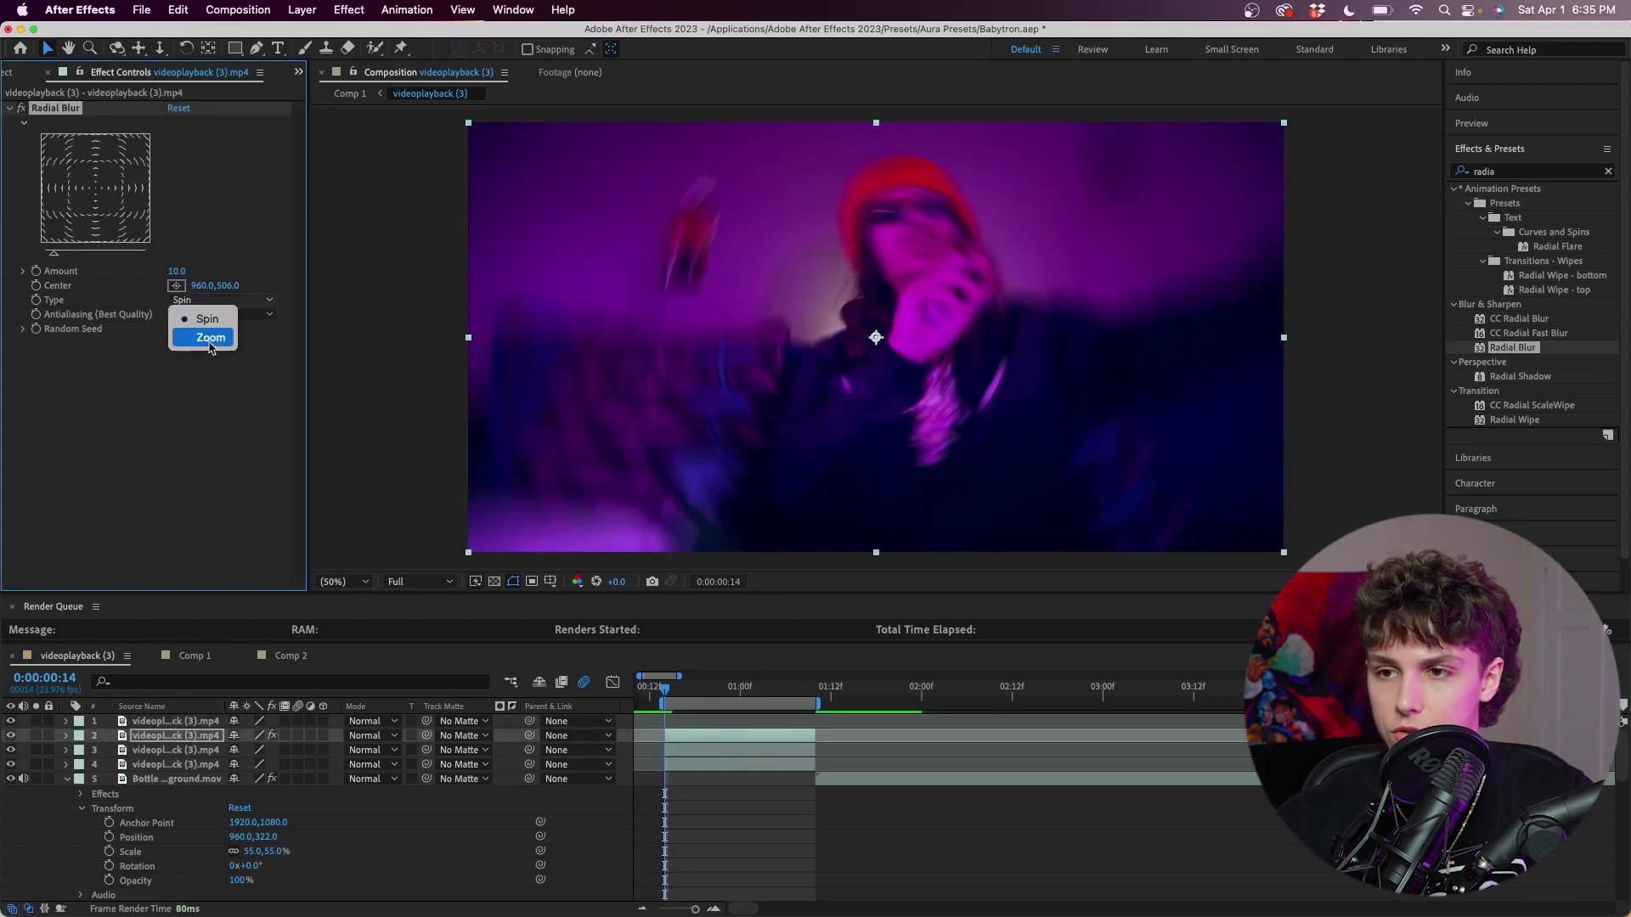
left_click(210, 338)
left_click_drag(180, 271, 274, 273)
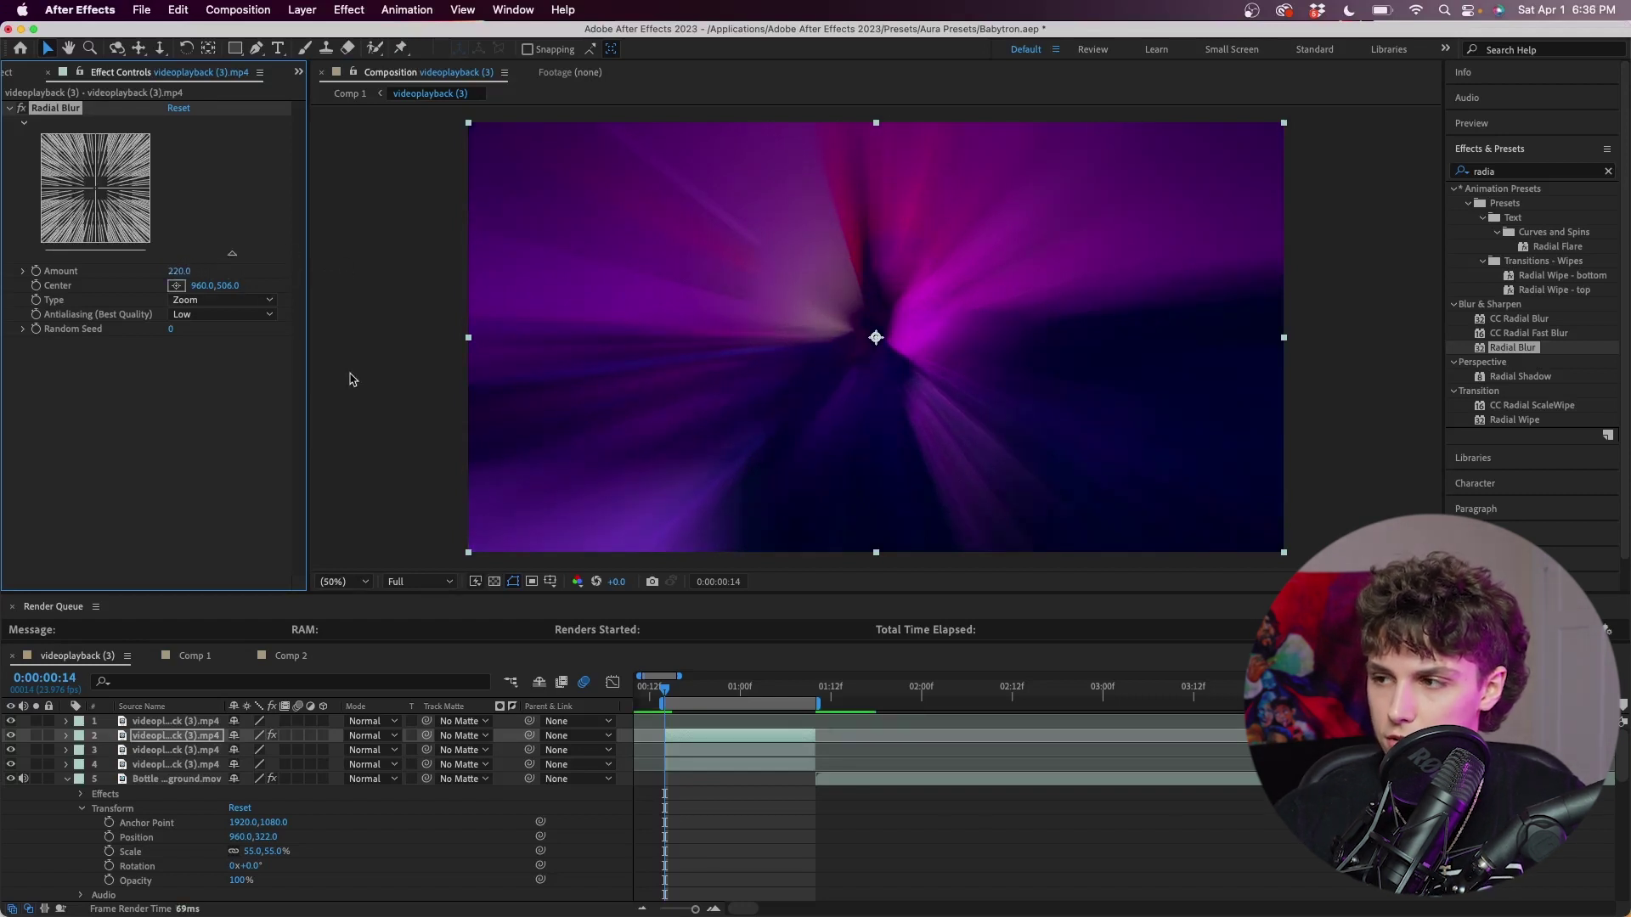
Add Gaussian Blur to the layer 2 video clip with a Blurriness of about 6.6.
left_click(1533, 171)
type("gau")
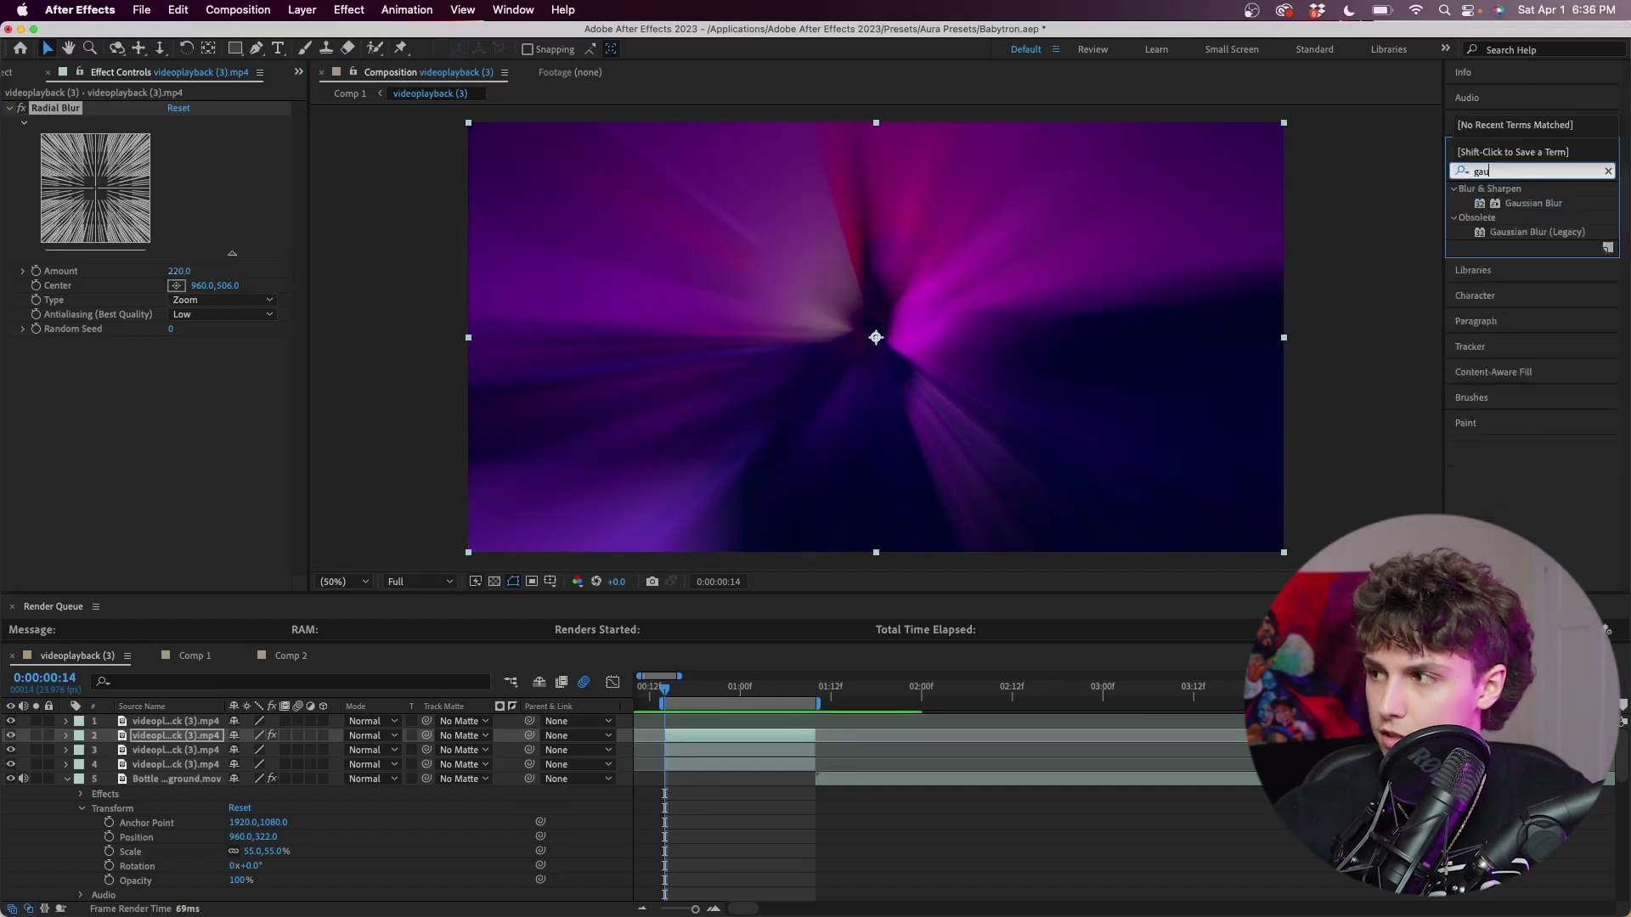
key("BackSpace")
key("BackSpace")
key("BackSpace")
type("gau")
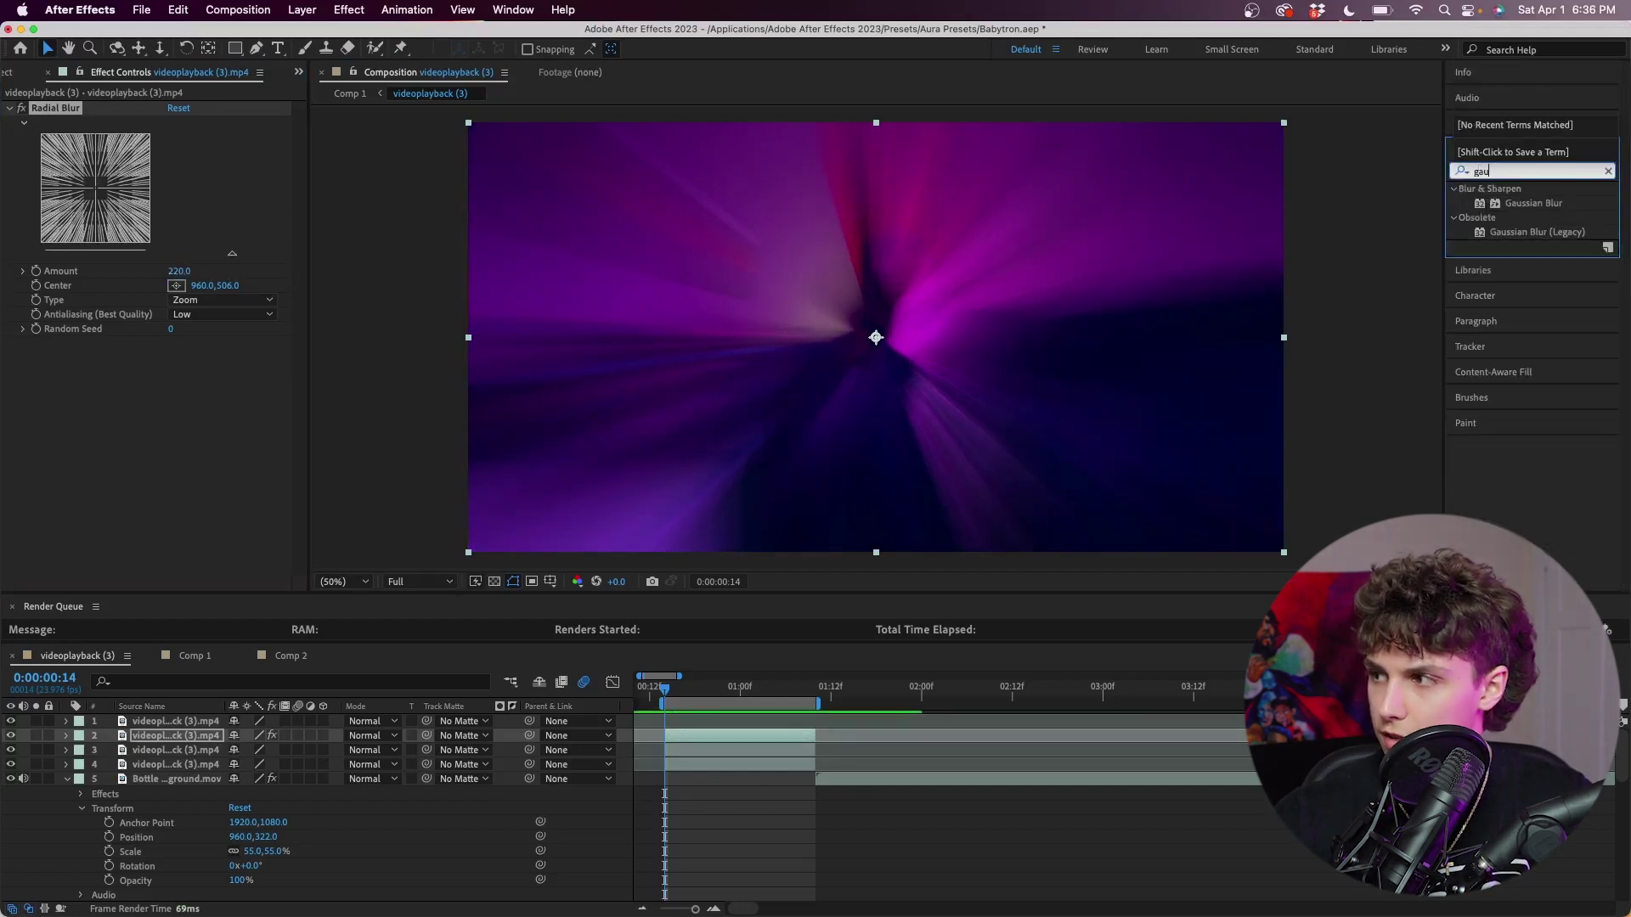
left_click_drag(1532, 212, 749, 744)
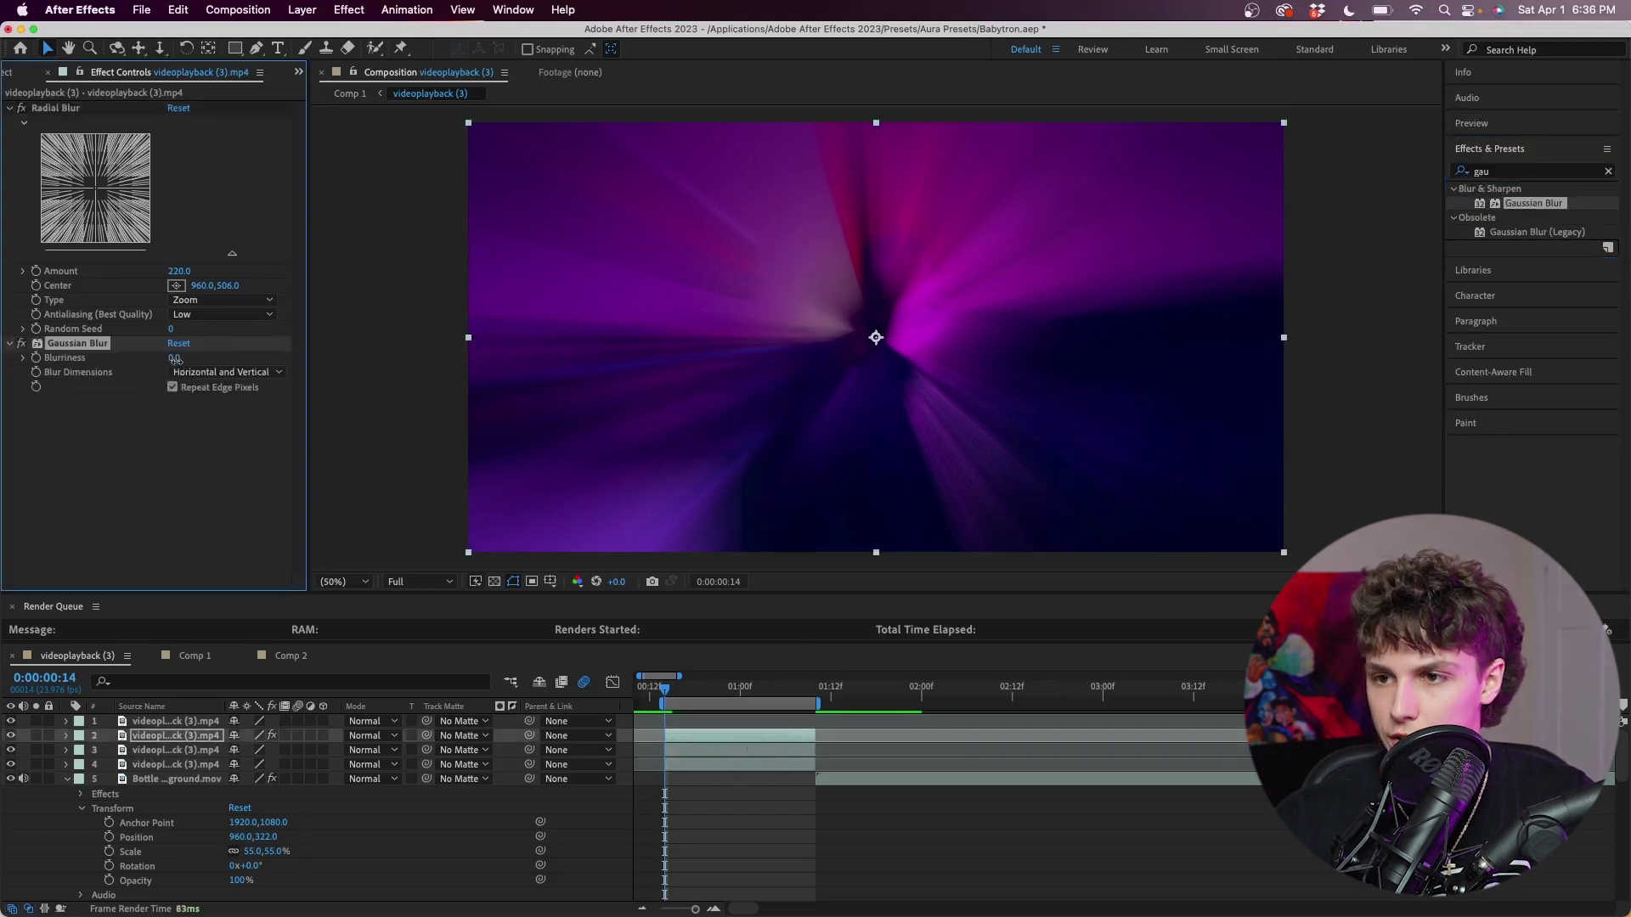
left_click_drag(242, 362, 232, 367)
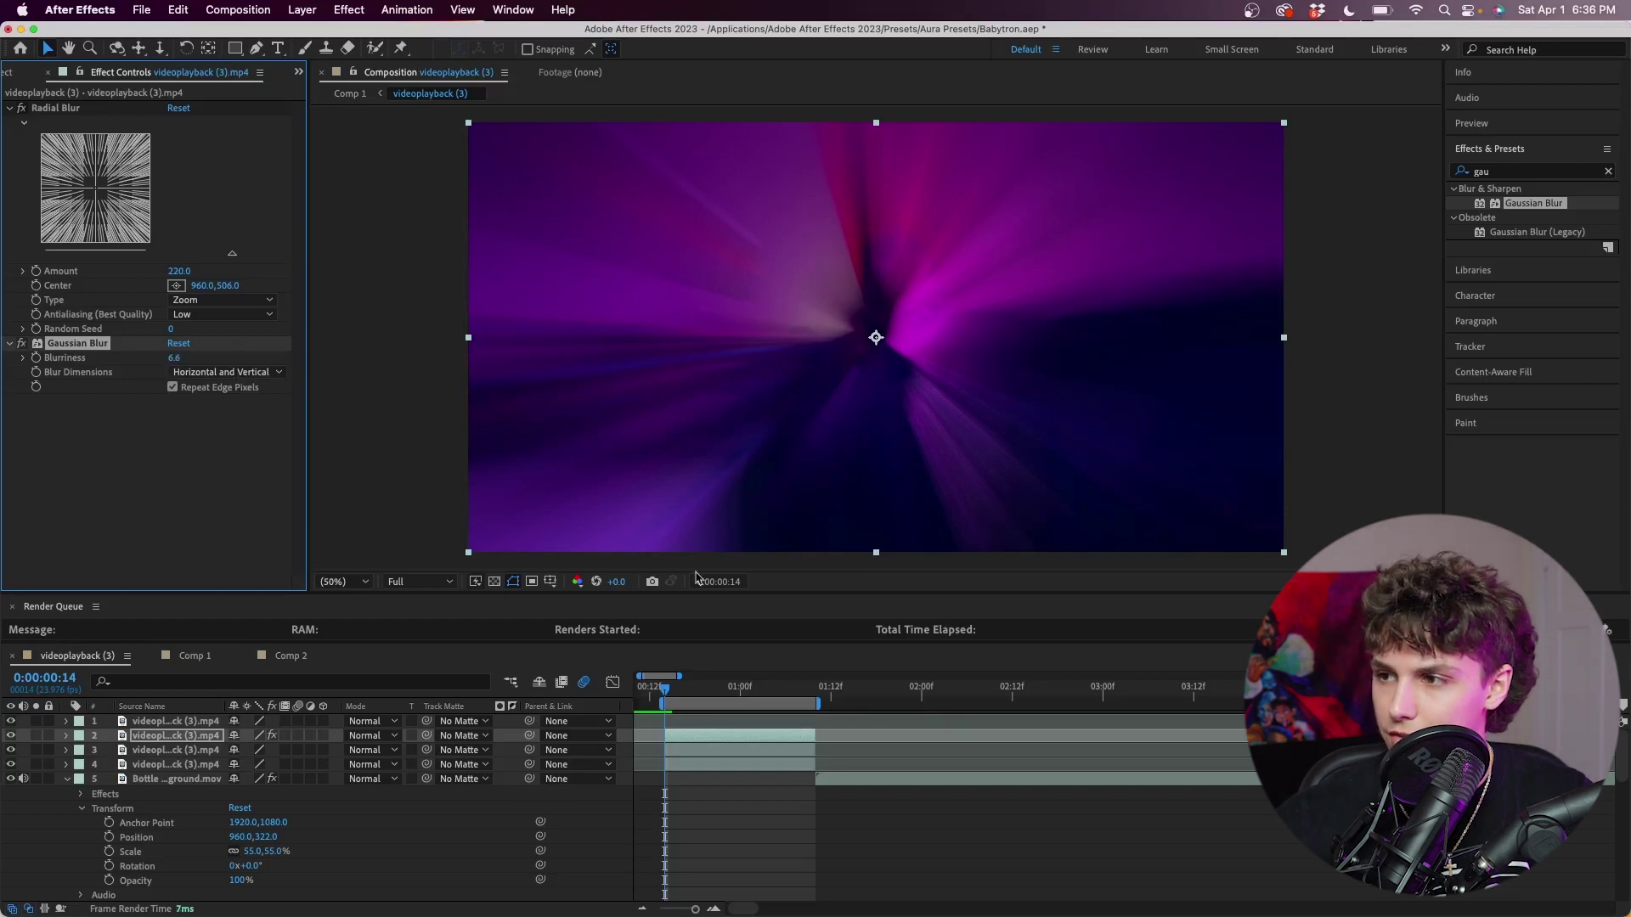
Lower the Opacity of the radially blurred layer 2 clip to 51% and preview the result.
left_click(735, 736)
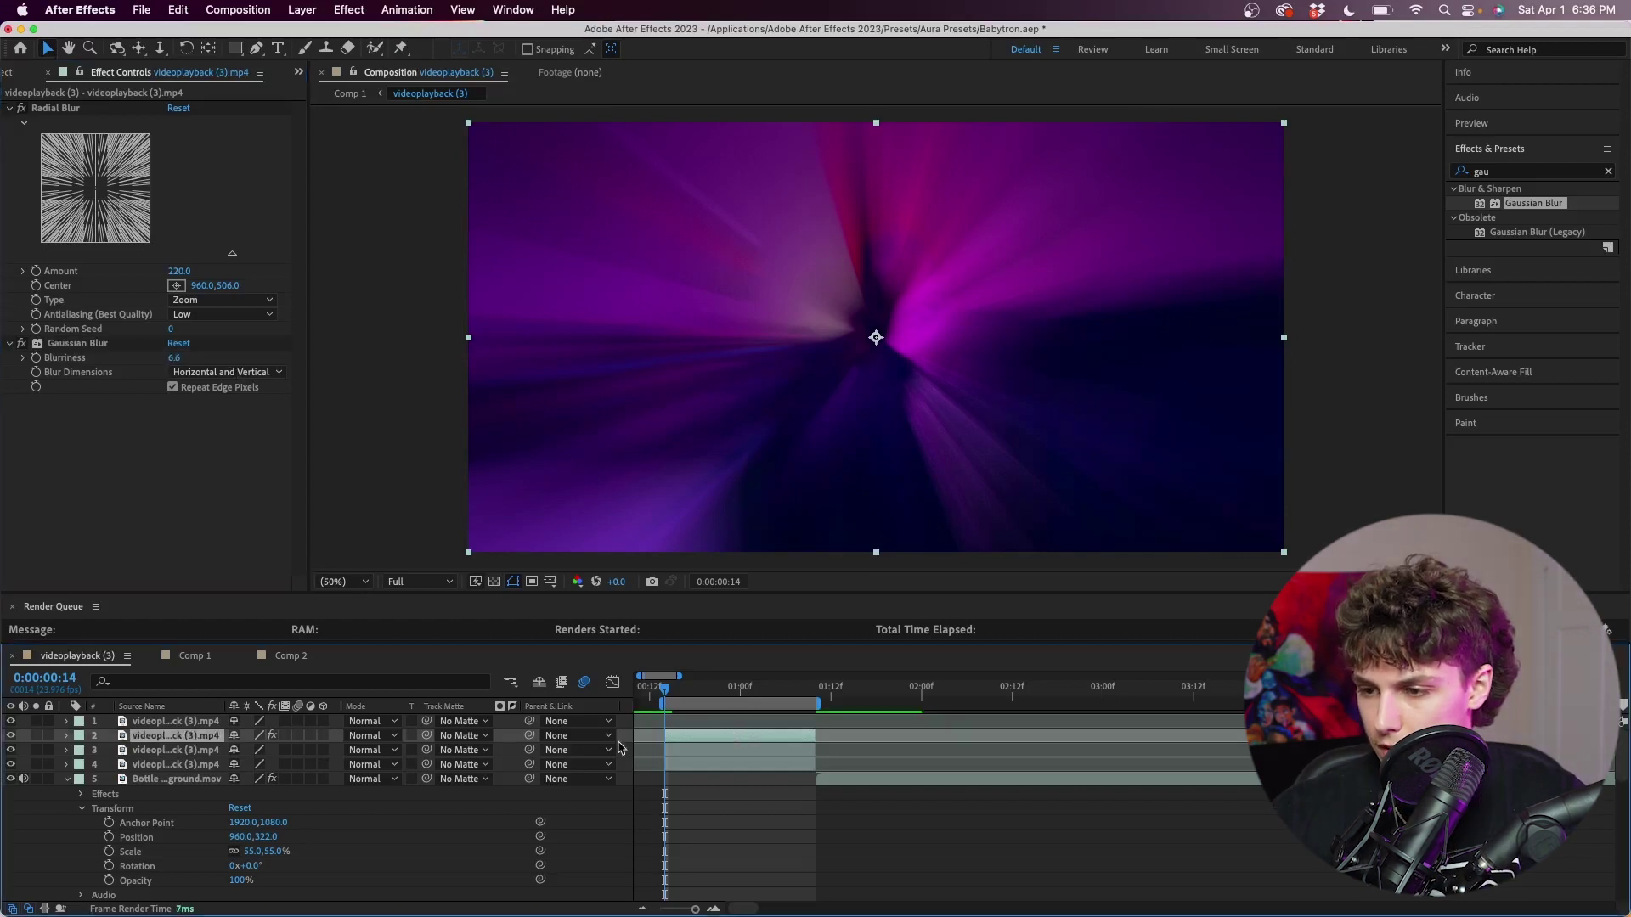
left_click(67, 736)
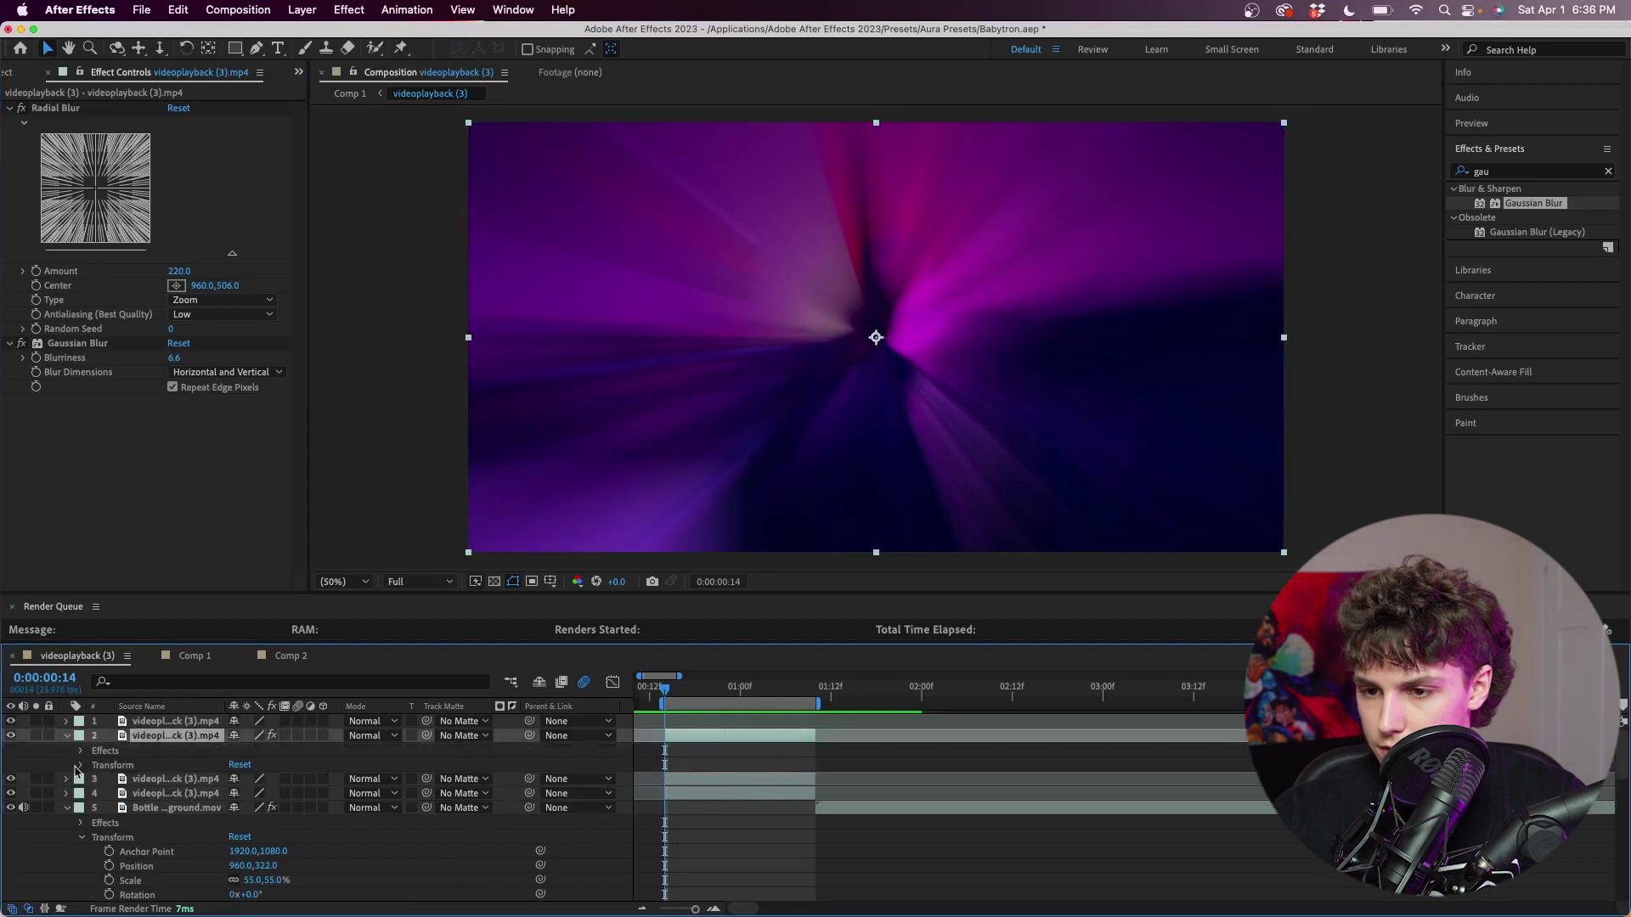
left_click(79, 766)
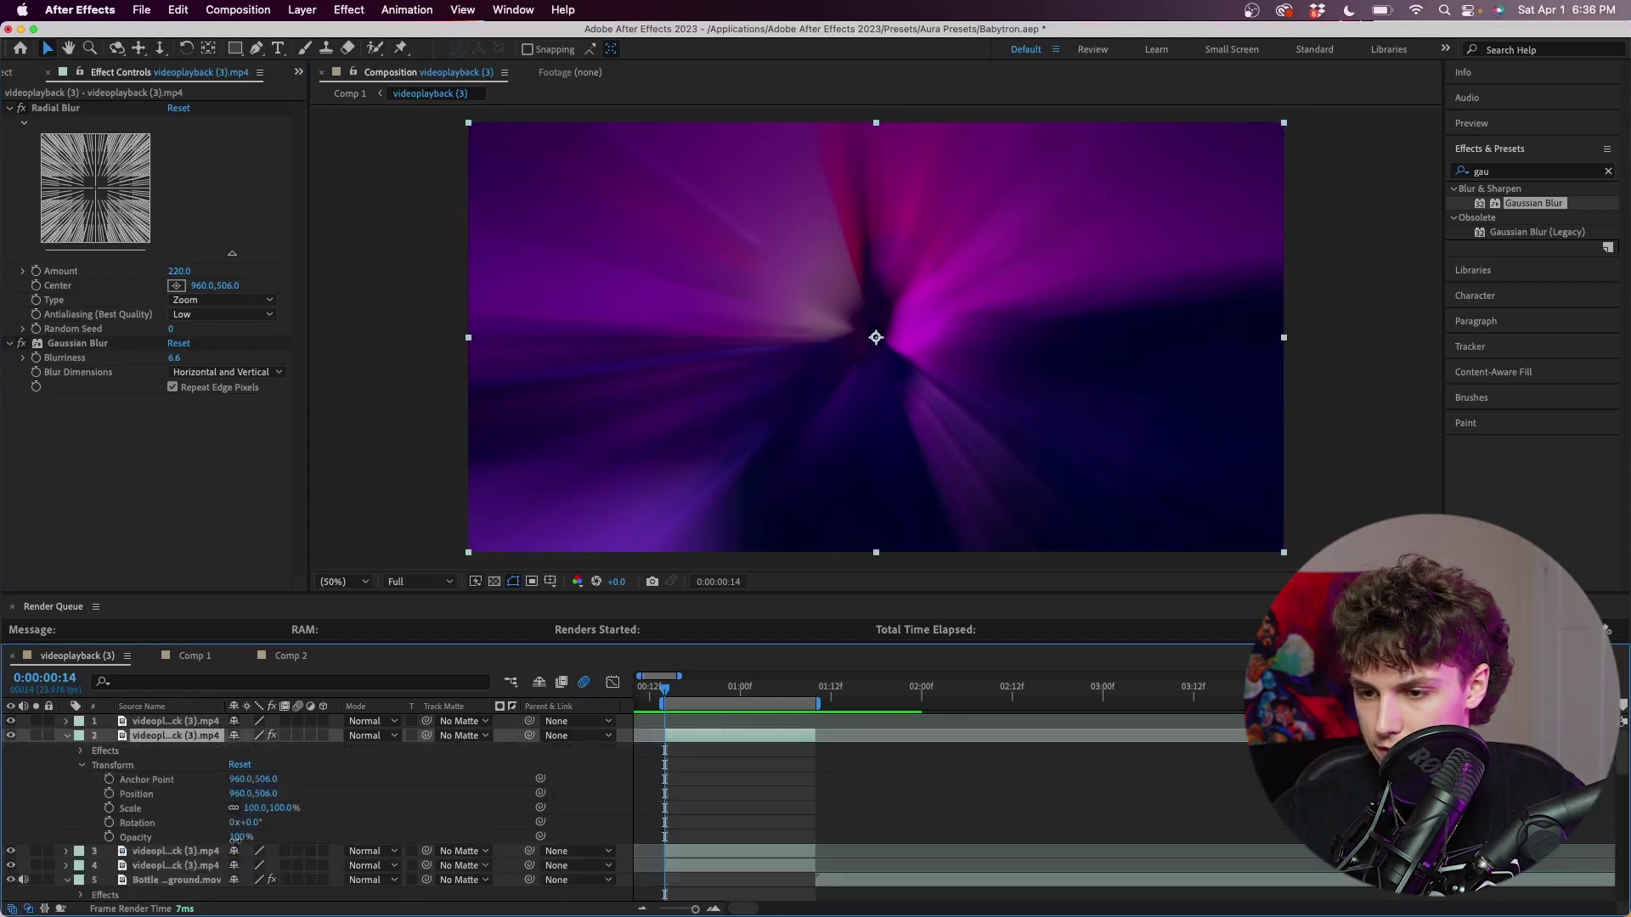
left_click_drag(235, 839, 220, 841)
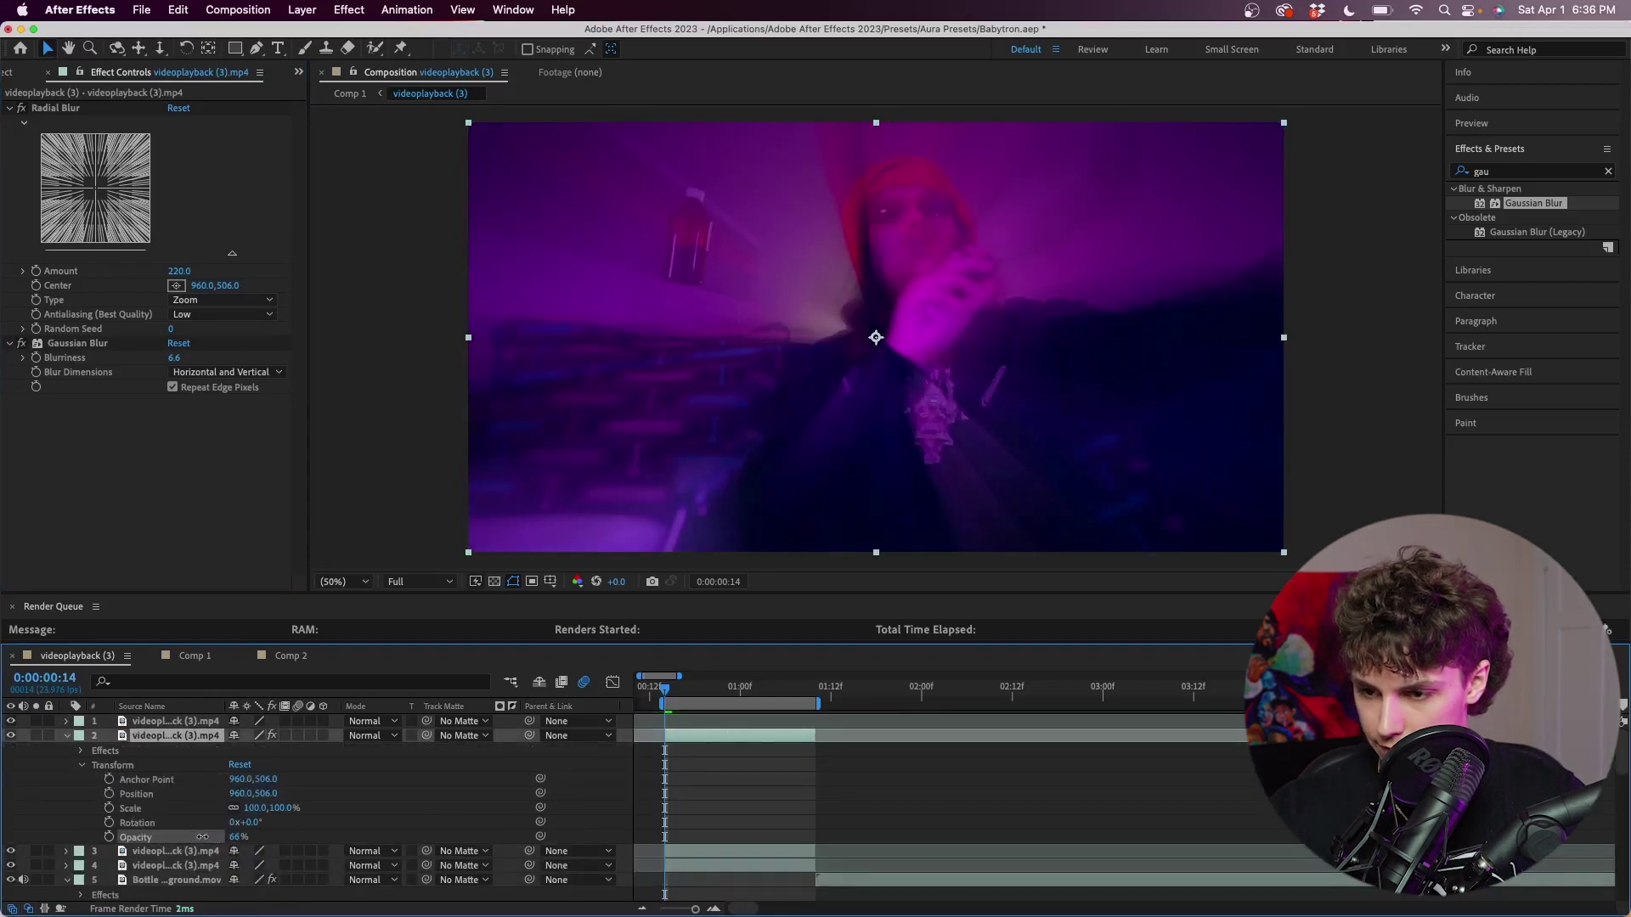
key("space")
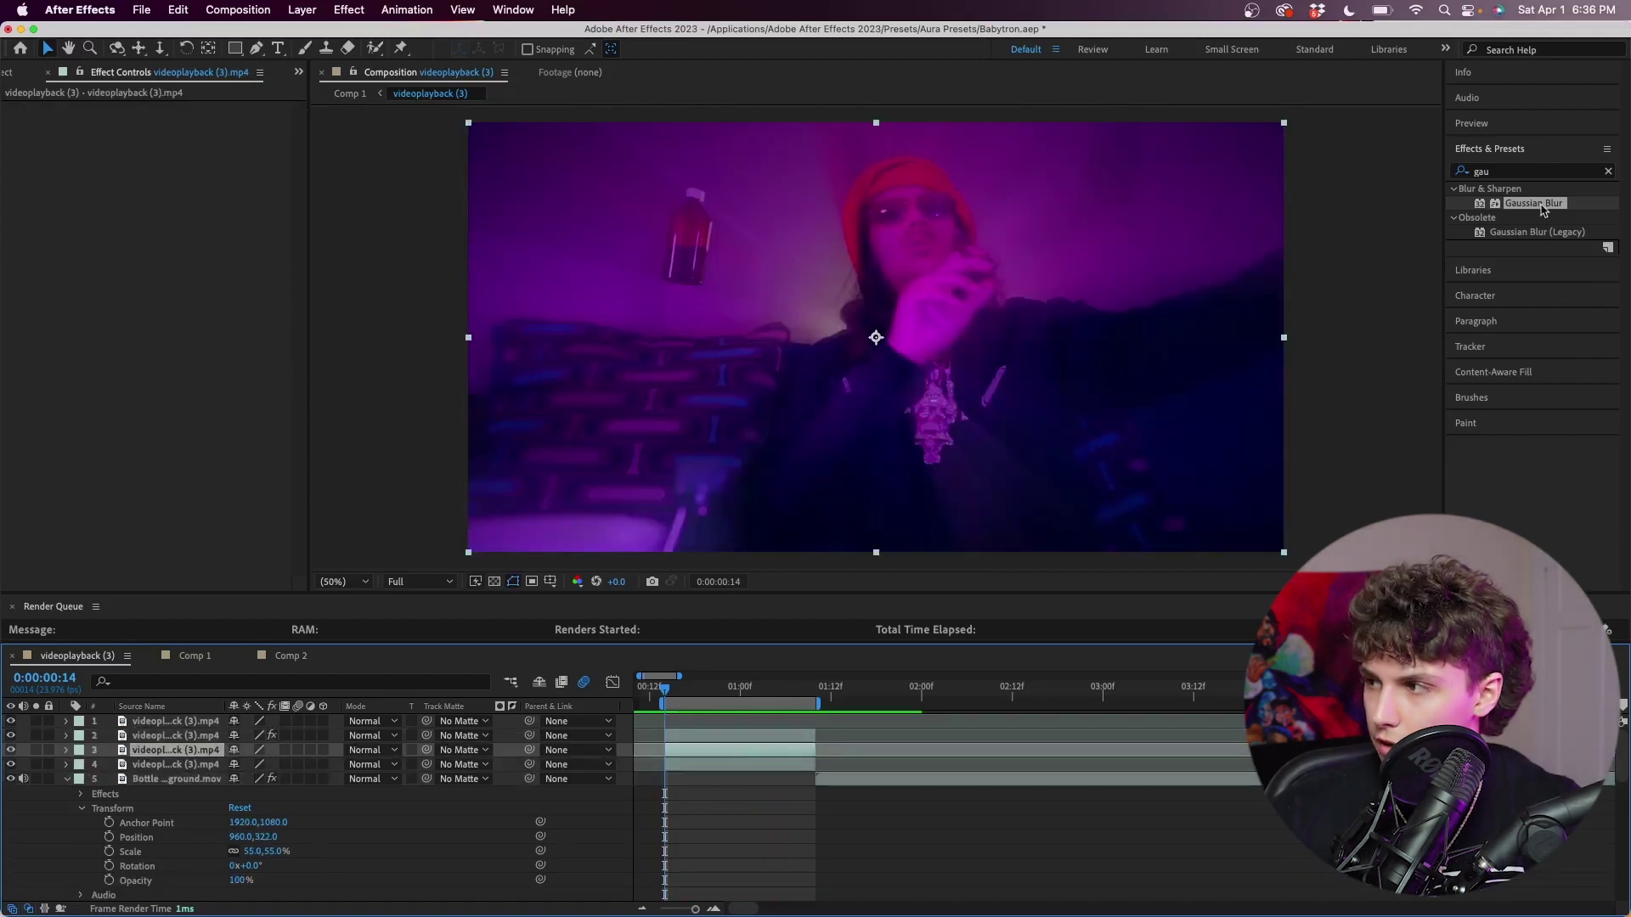
Apply Gaussian Blur of 34.5 to the layer 3 clip, set its Scale to 134% and Opacity to 31%, and preview it.
left_click_drag(1543, 211, 791, 759)
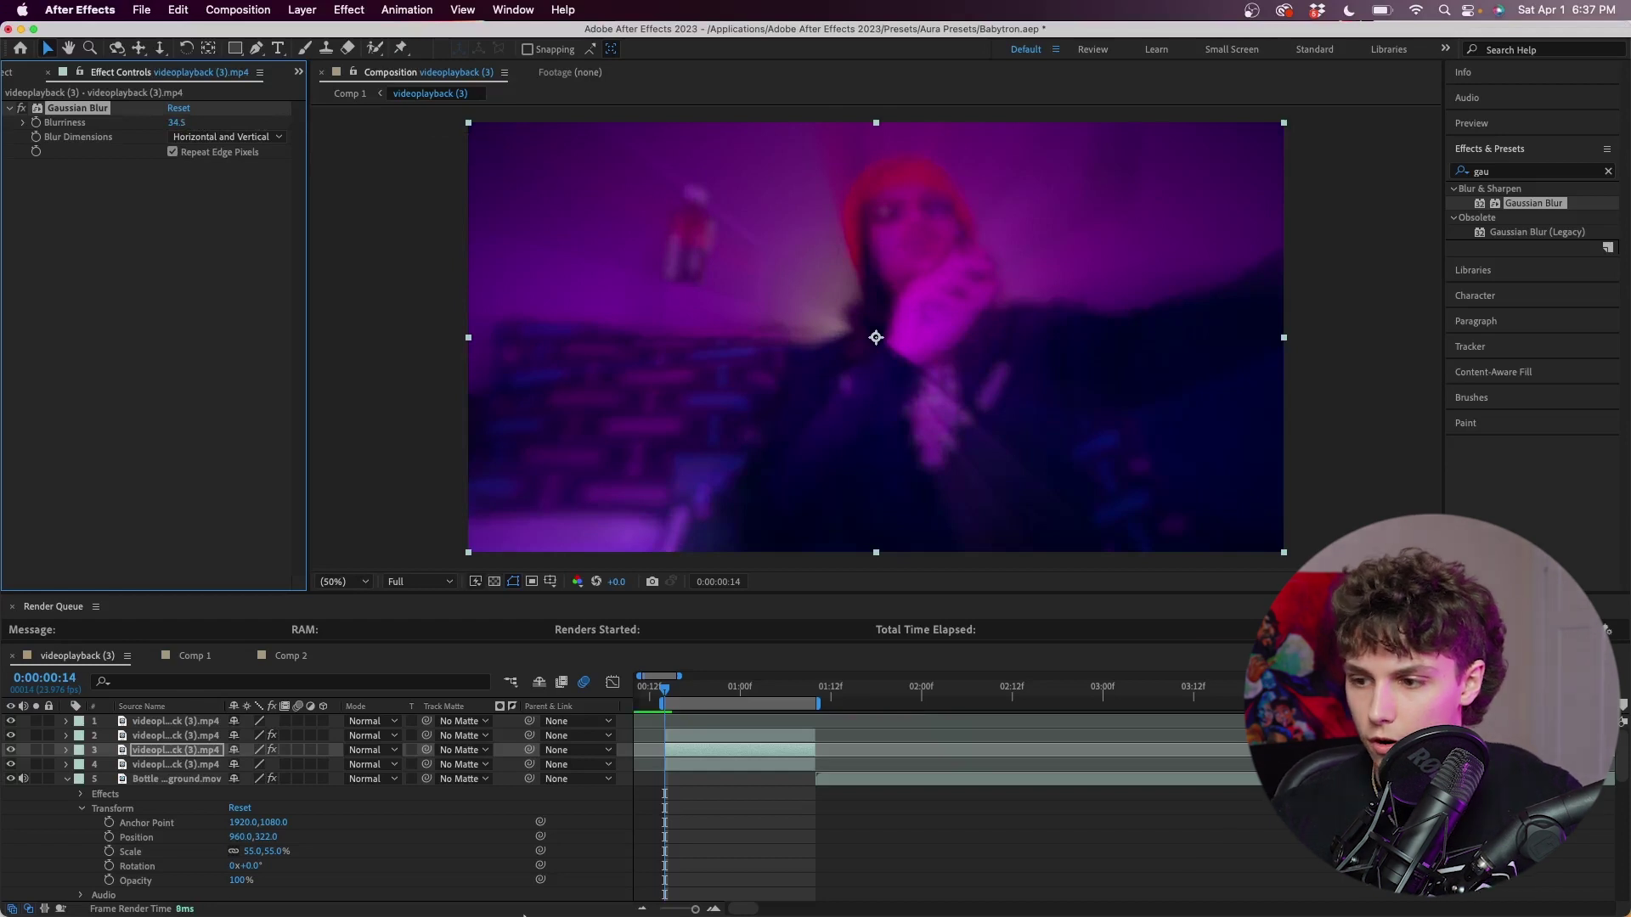
left_click(66, 750)
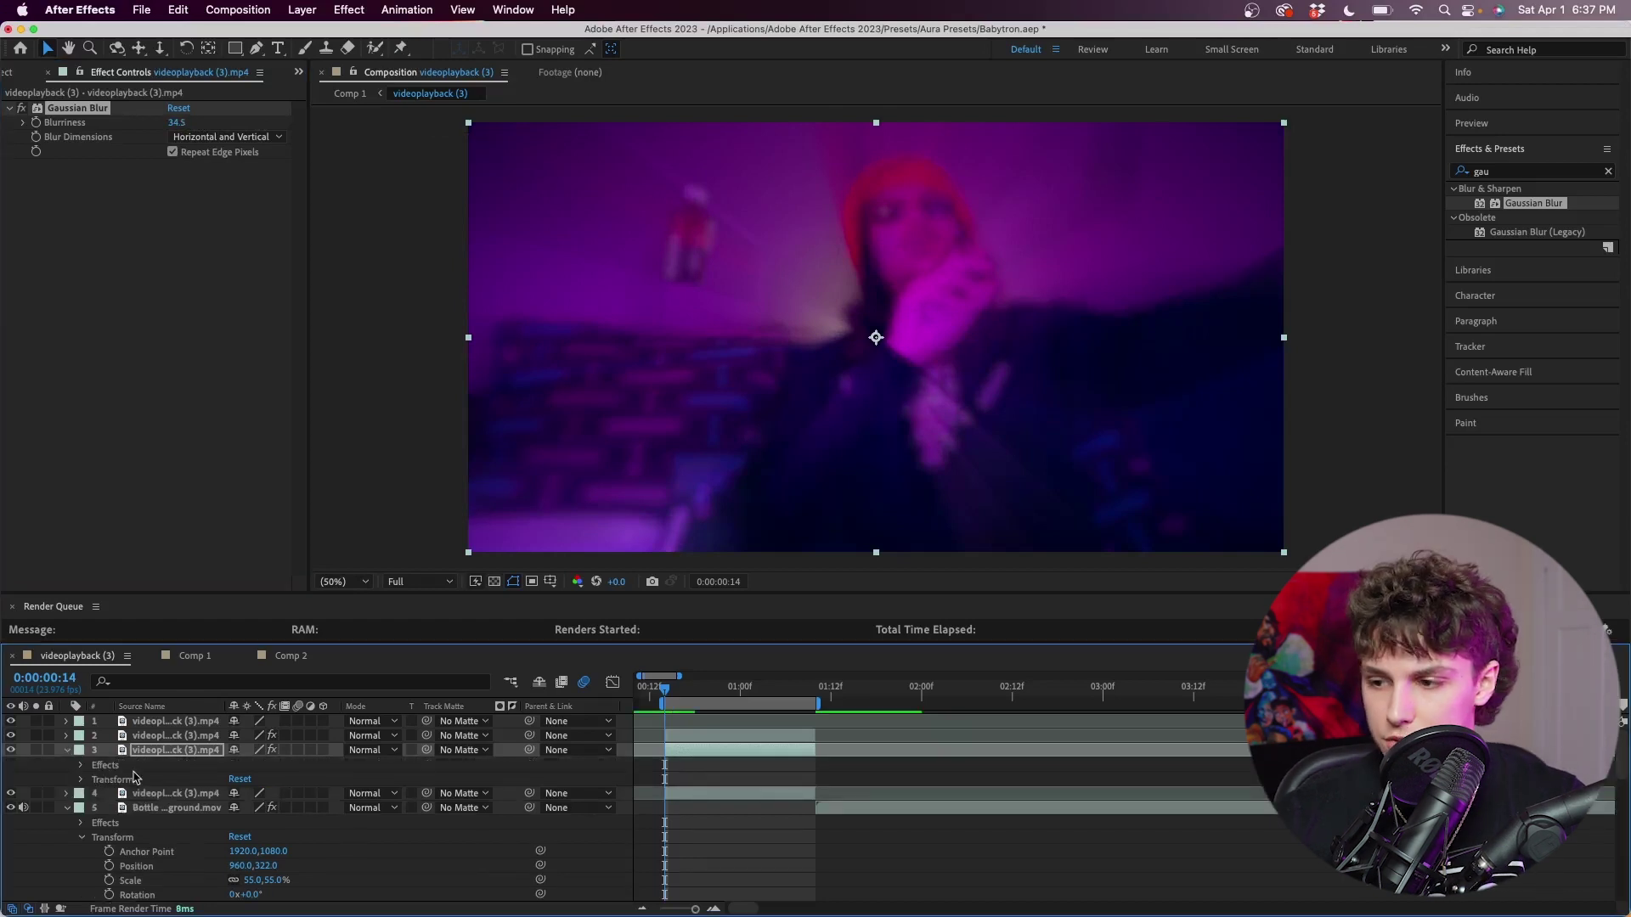
left_click(82, 780)
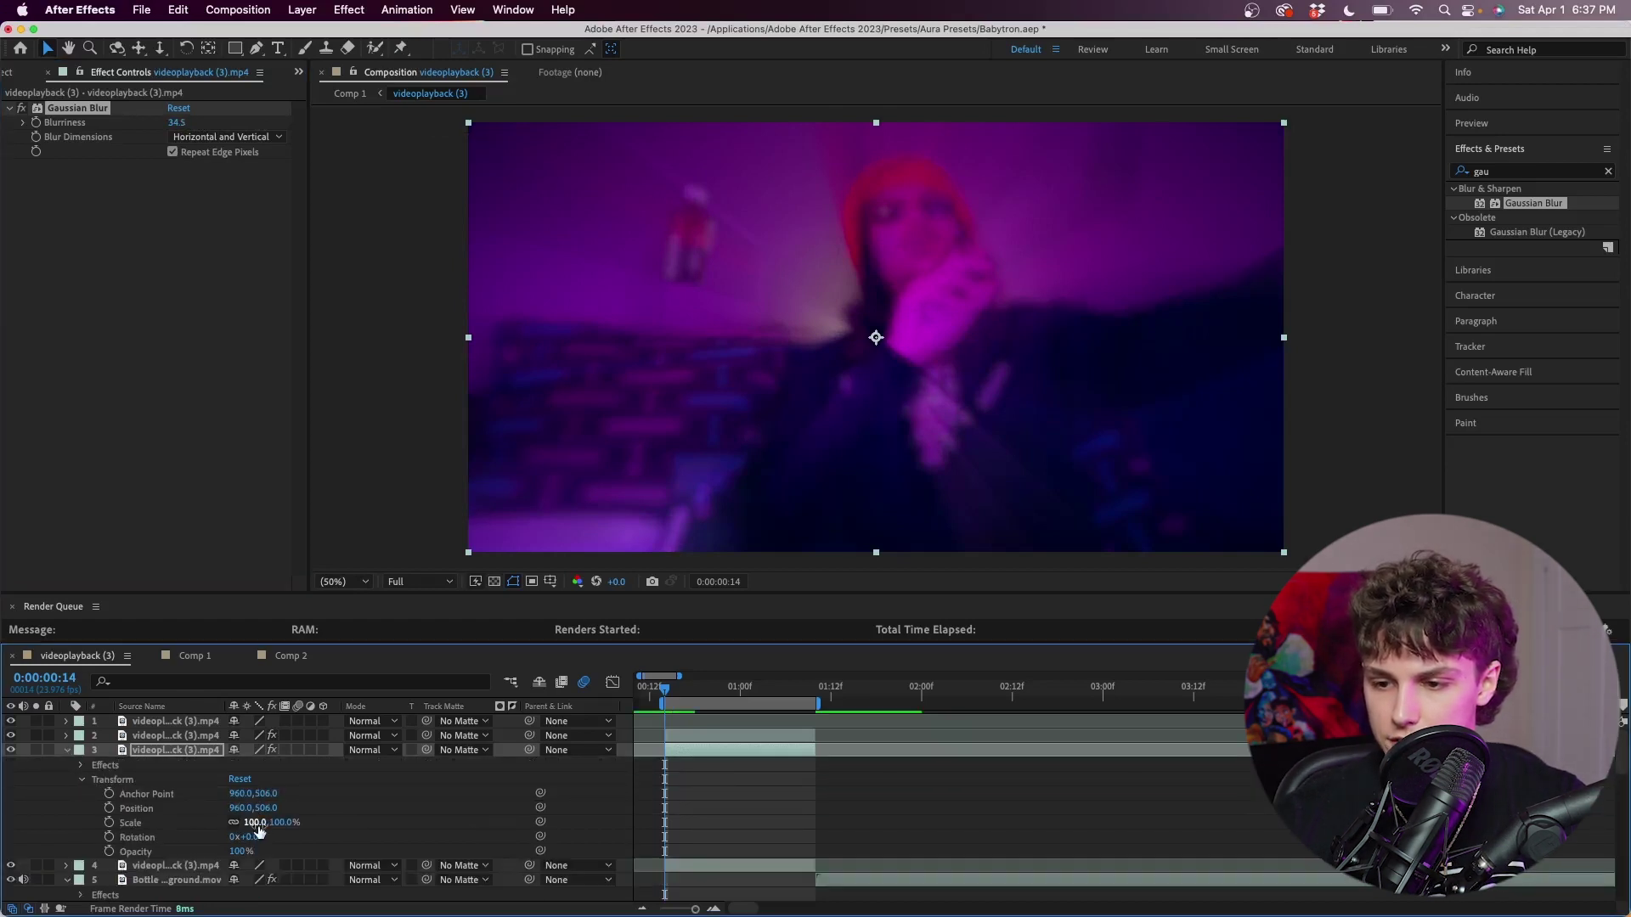
left_click_drag(252, 823, 224, 852)
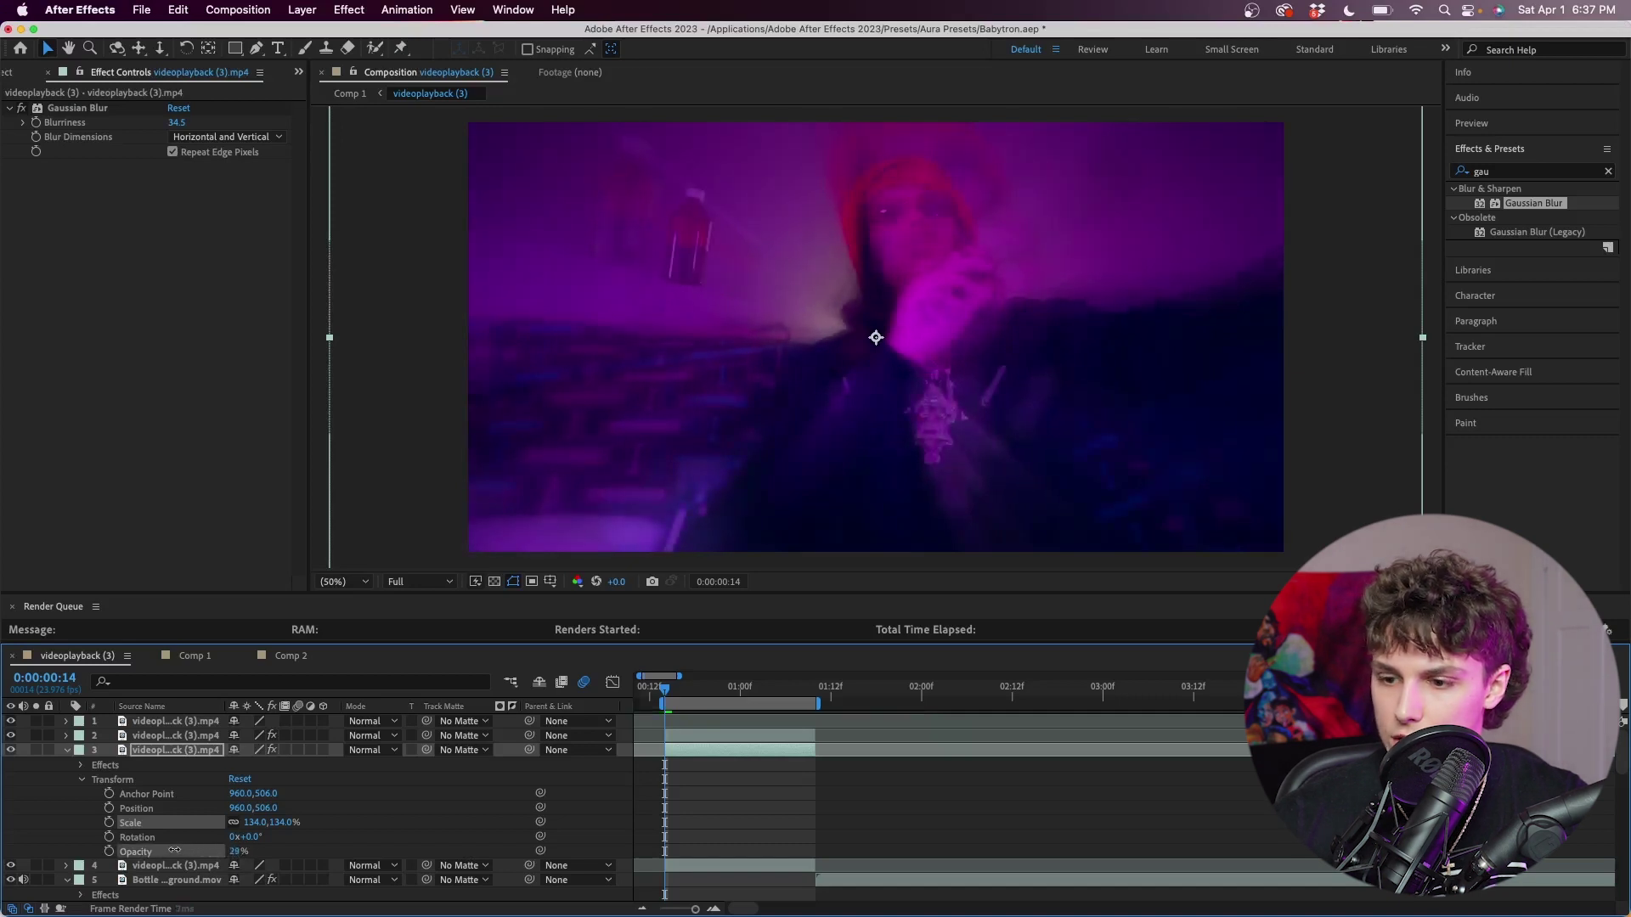
left_click_drag(179, 851, 181, 858)
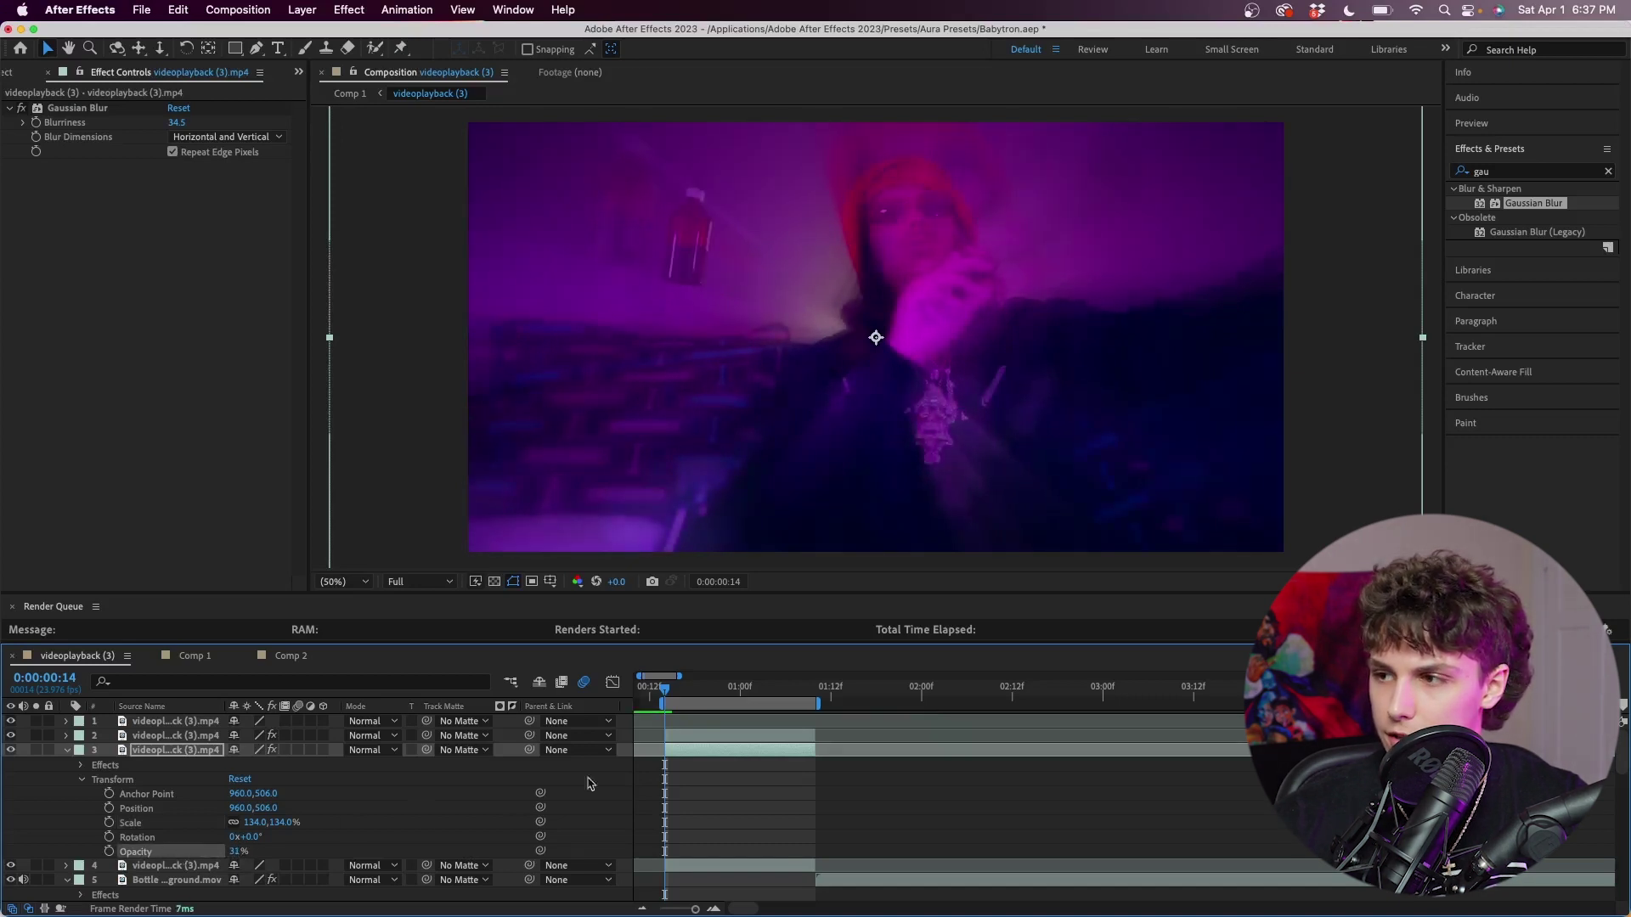
key("space")
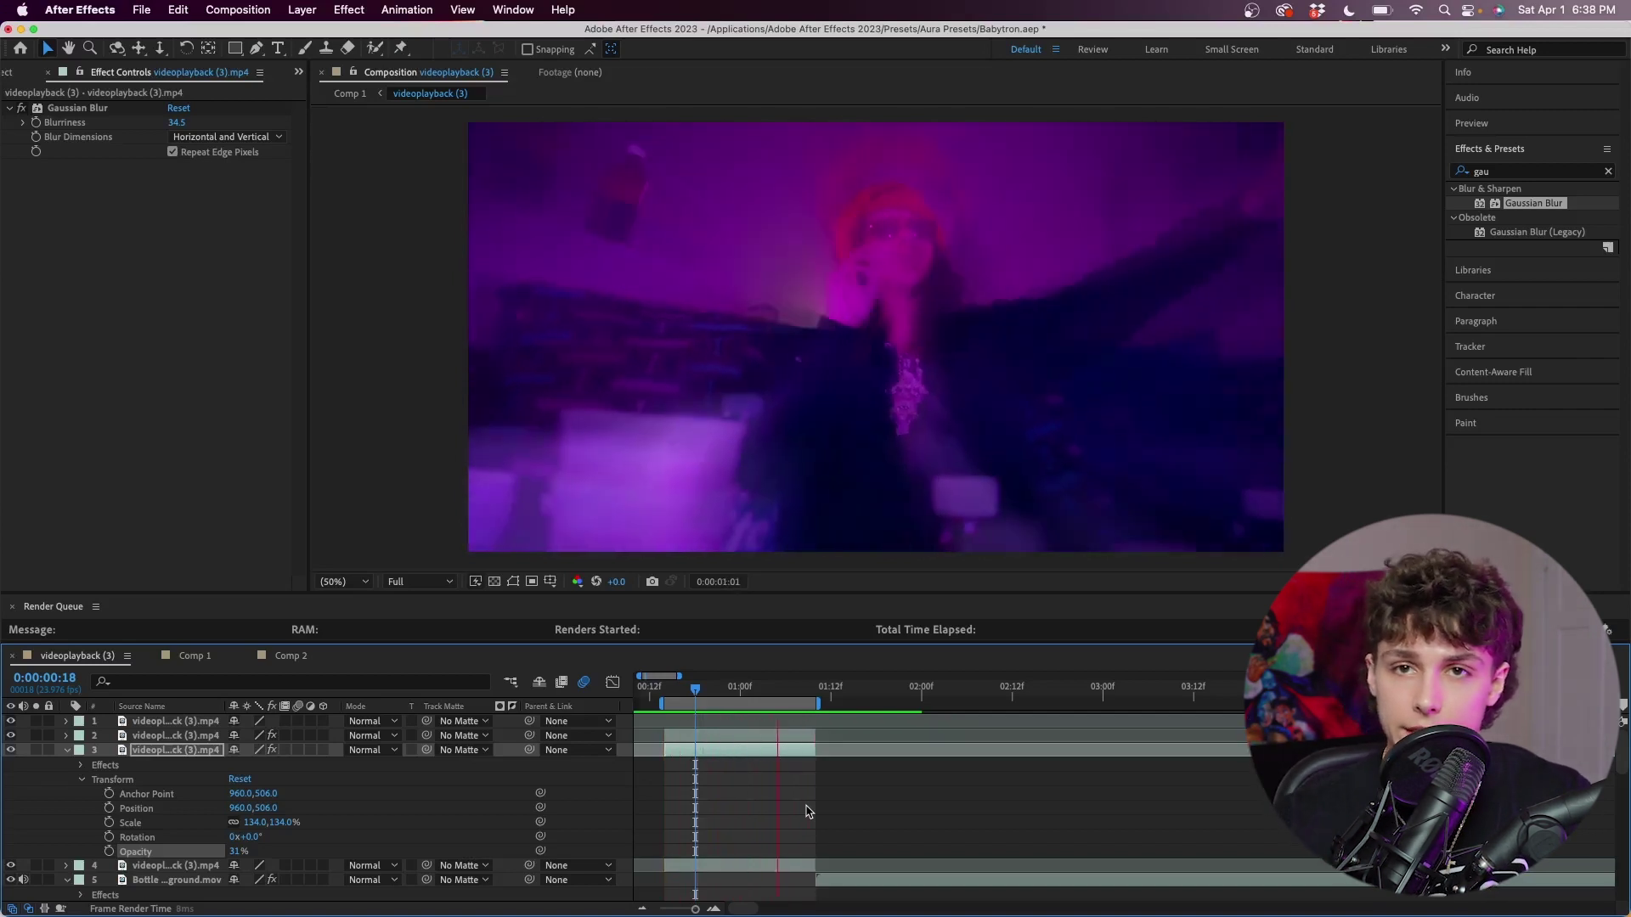
Keyframe layer 2's Radial Blur Center from about 630, 288 at 0:00:00:14 to a lower point near the clip's end, and preview it.
left_click(668, 691)
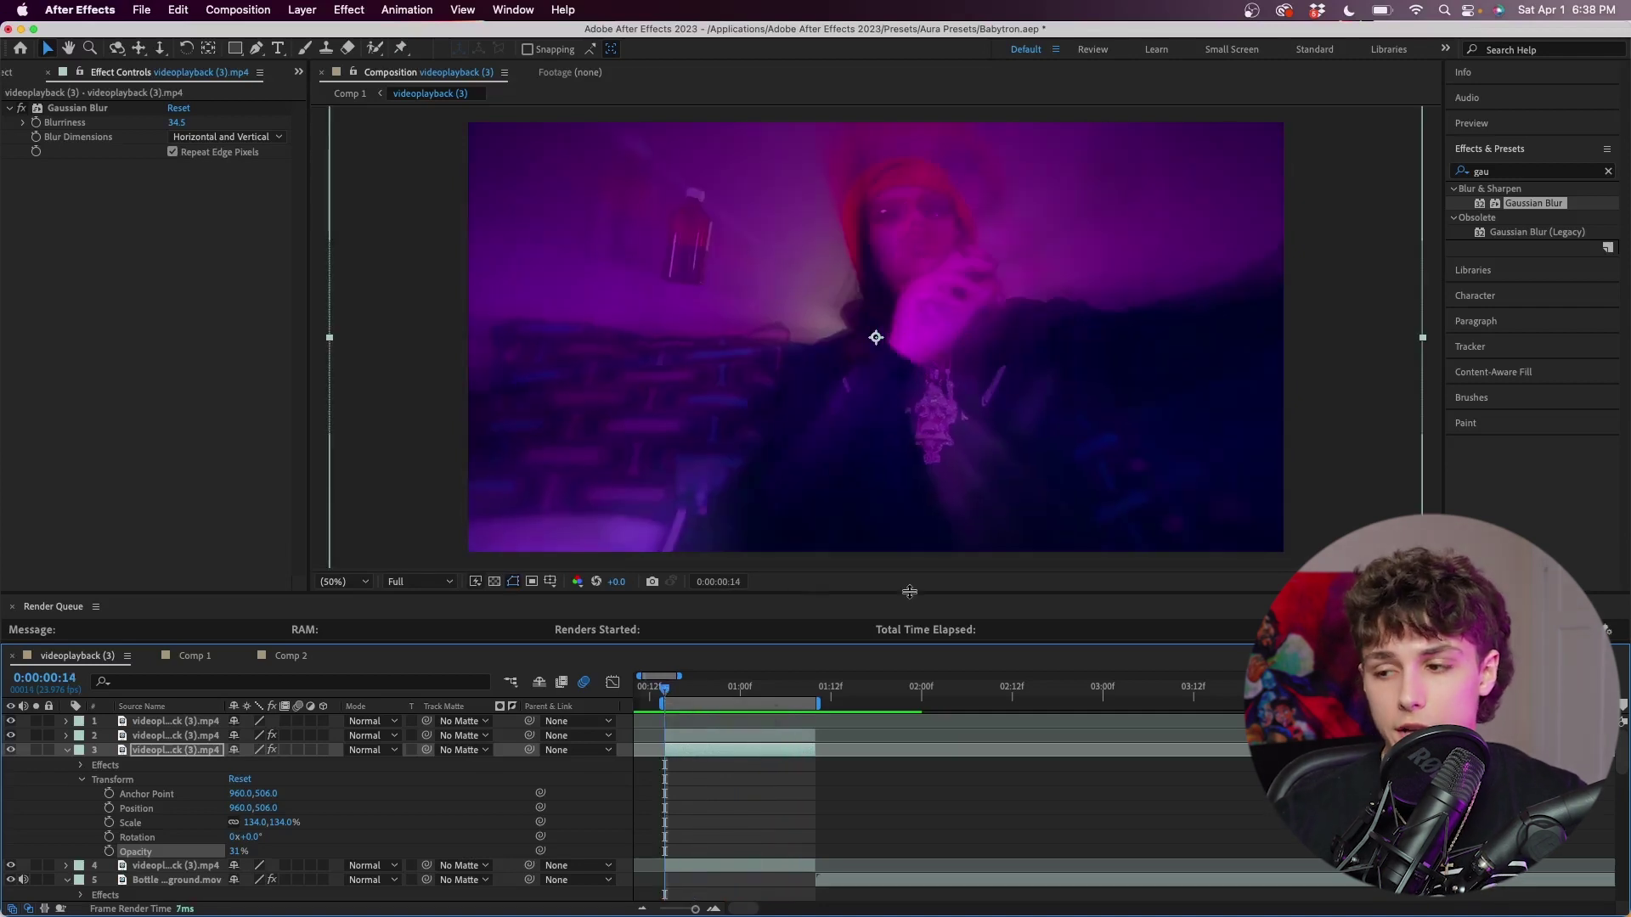
left_click(714, 736)
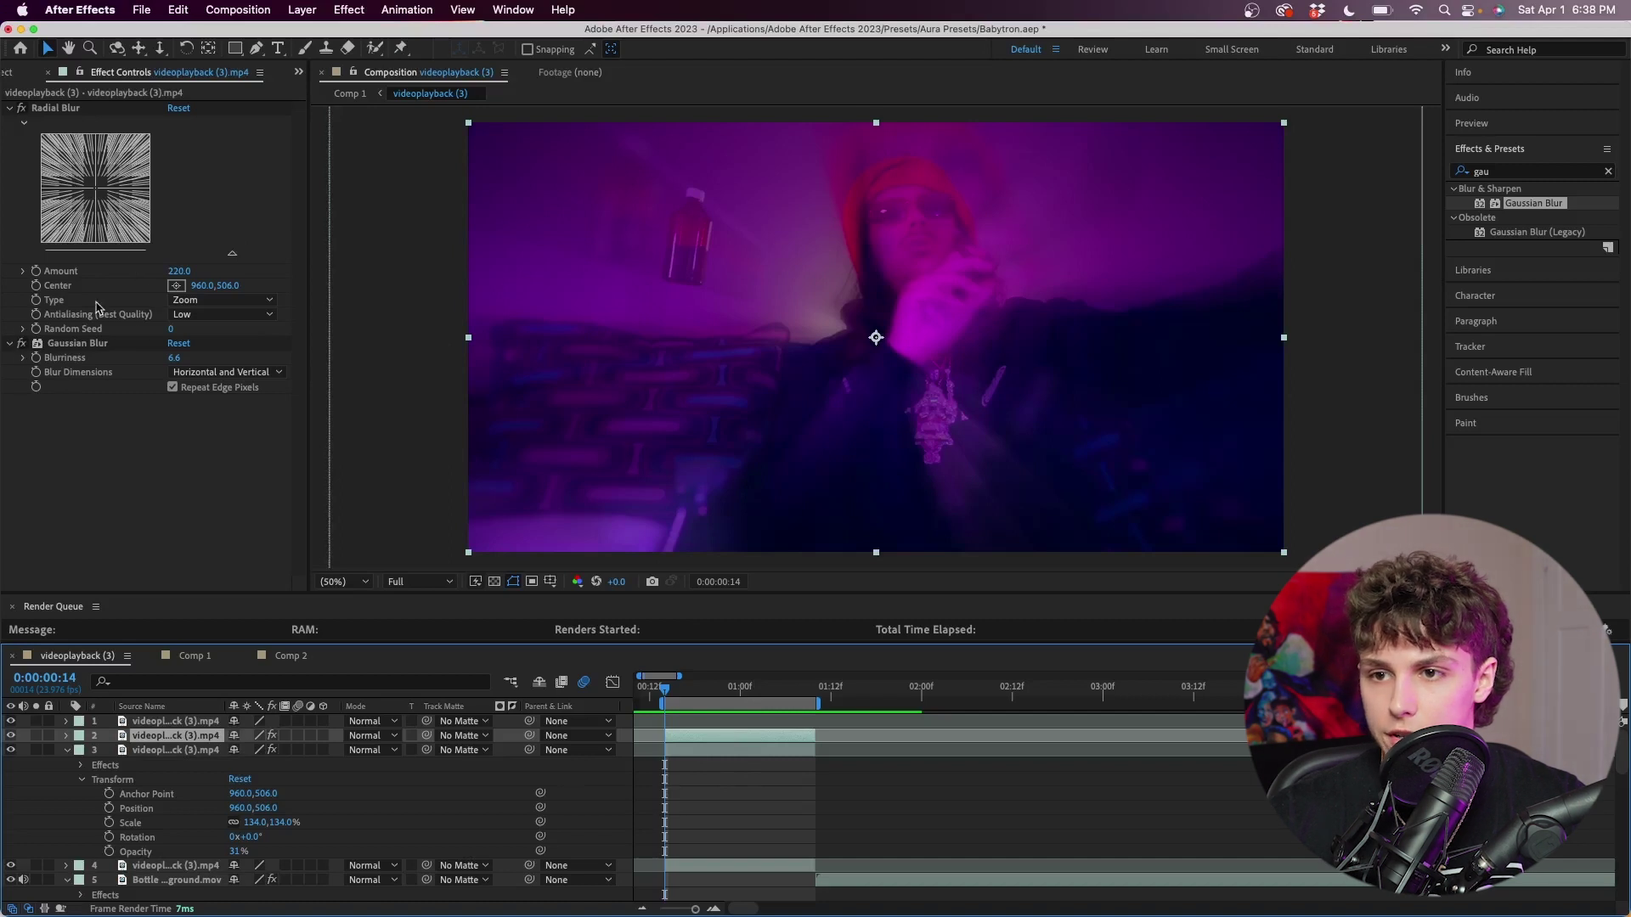
left_click(38, 293)
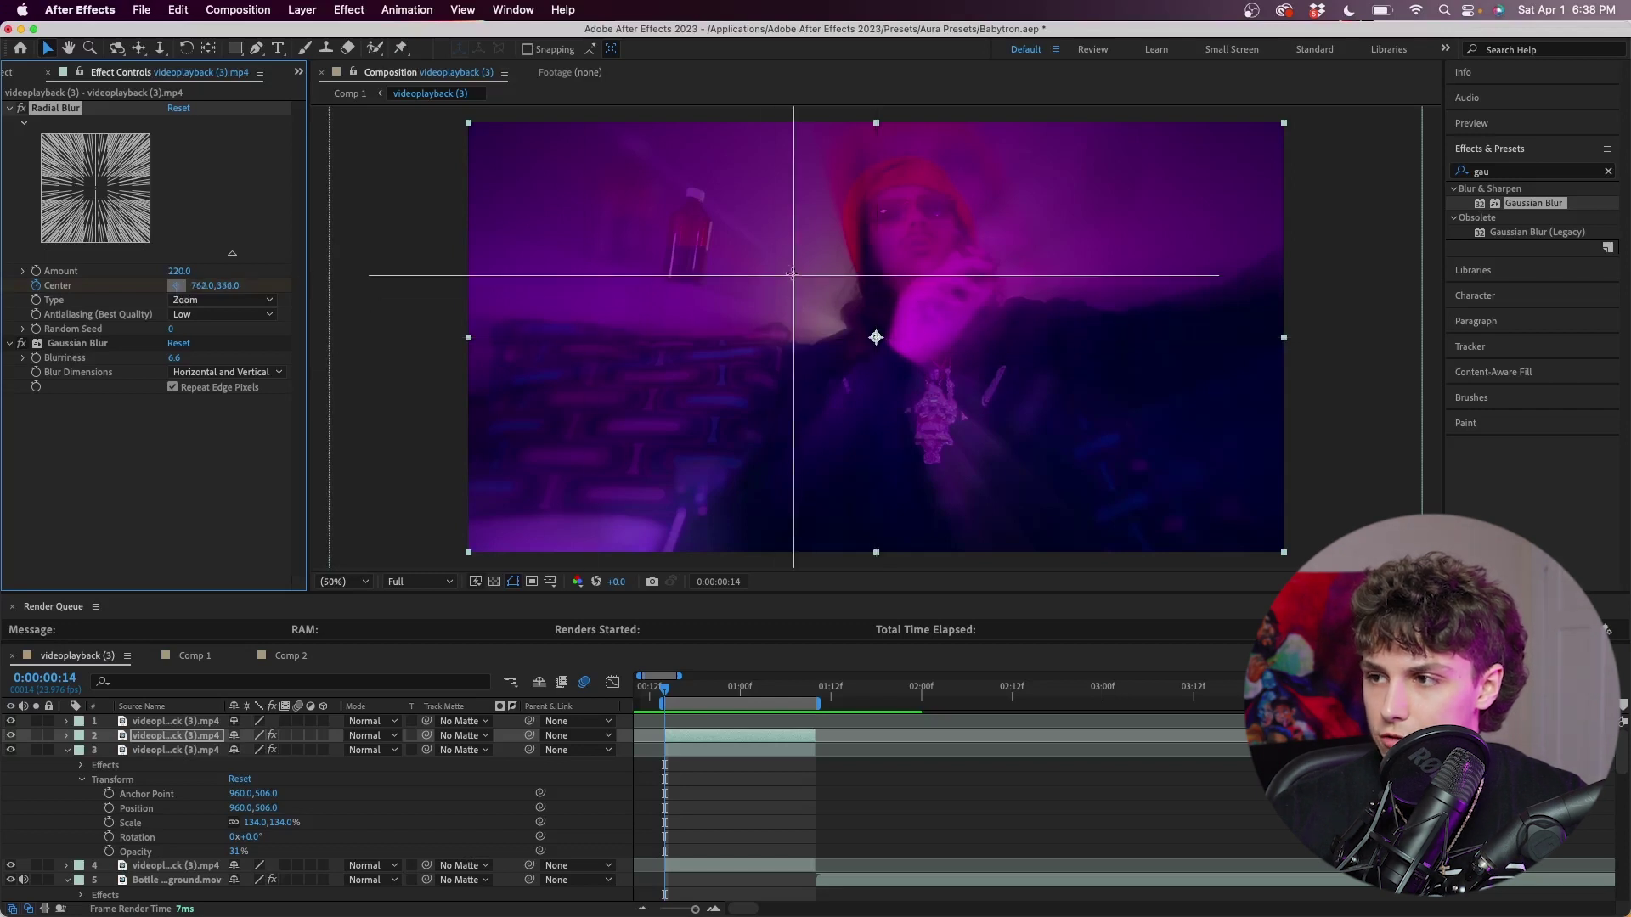
left_click(739, 245)
left_click_drag(671, 696, 813, 697)
left_click_drag(739, 244, 807, 355)
key("space")
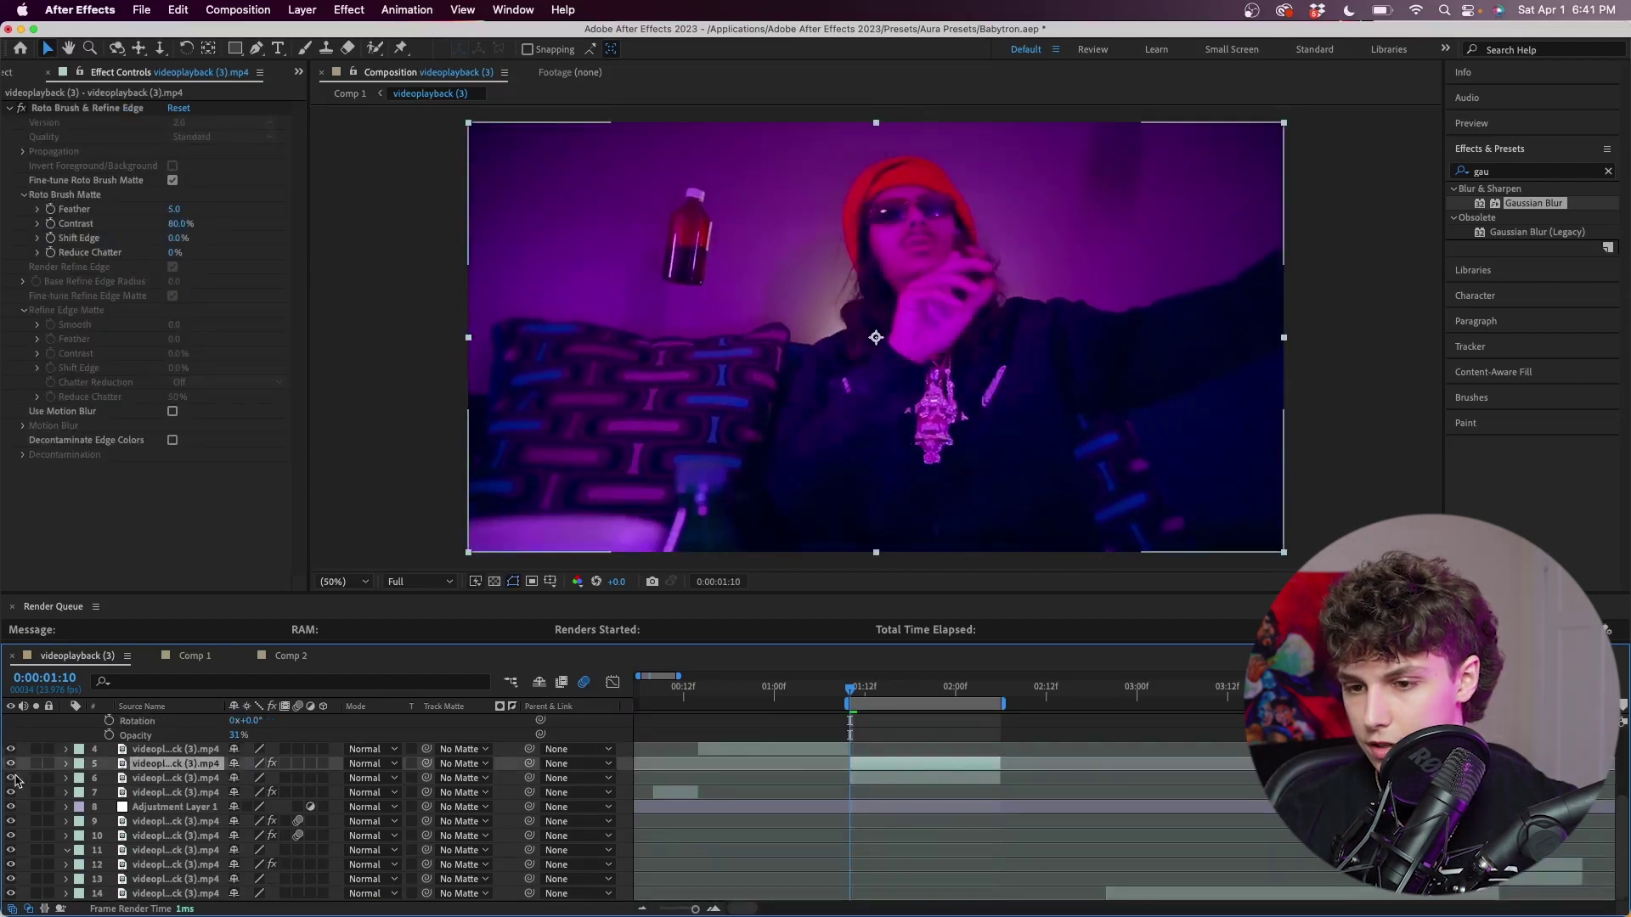
Toggle the visibility of the clip beneath the Roto Brush layer to check the cutout.
left_click(10, 778)
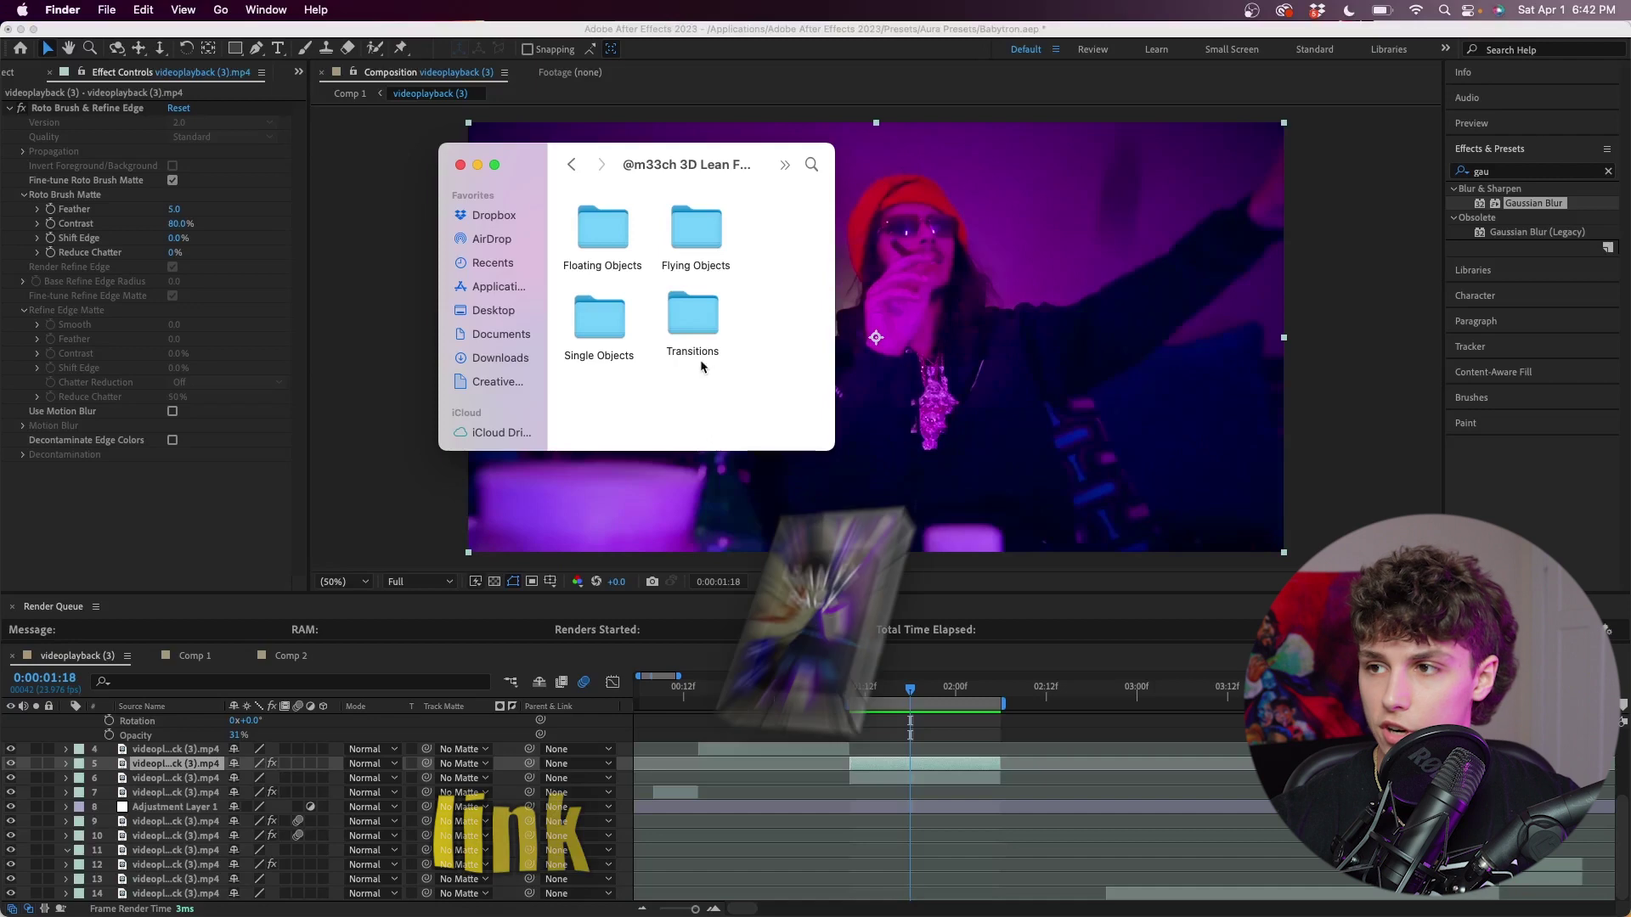
Browse the 3D Lean pack in Finder and add Bottle Close Right 2.mov from the Flying Objects folder to the videoplayback (3) composition.
left_click_drag(730, 161, 440, 128)
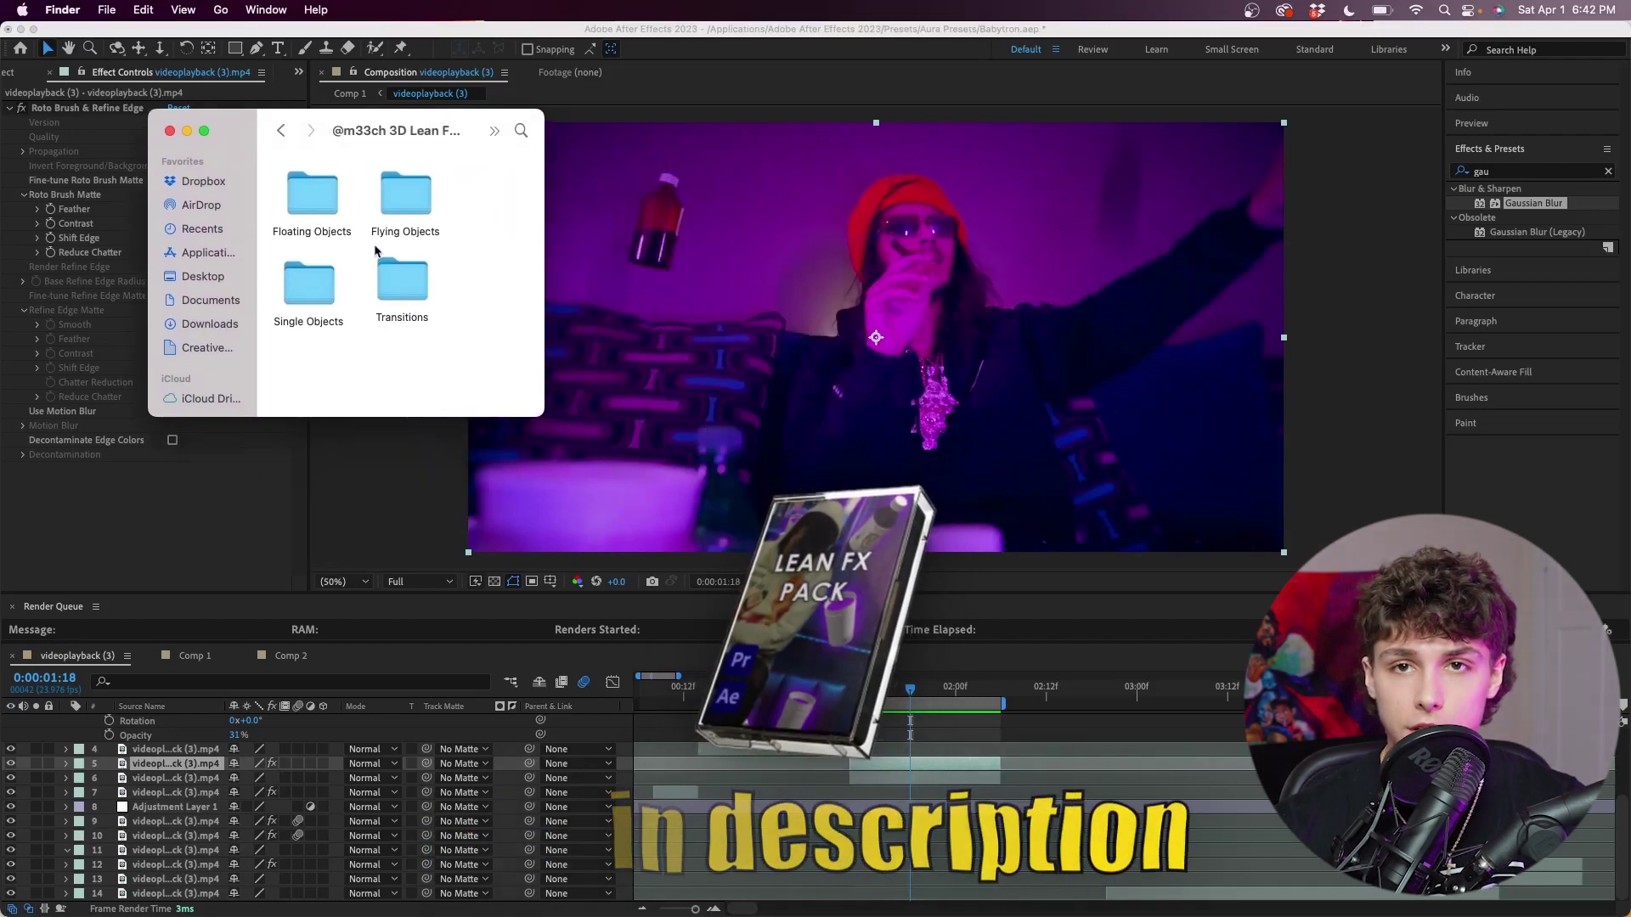
double_click(312, 202)
scroll(379, 304, "down", 3)
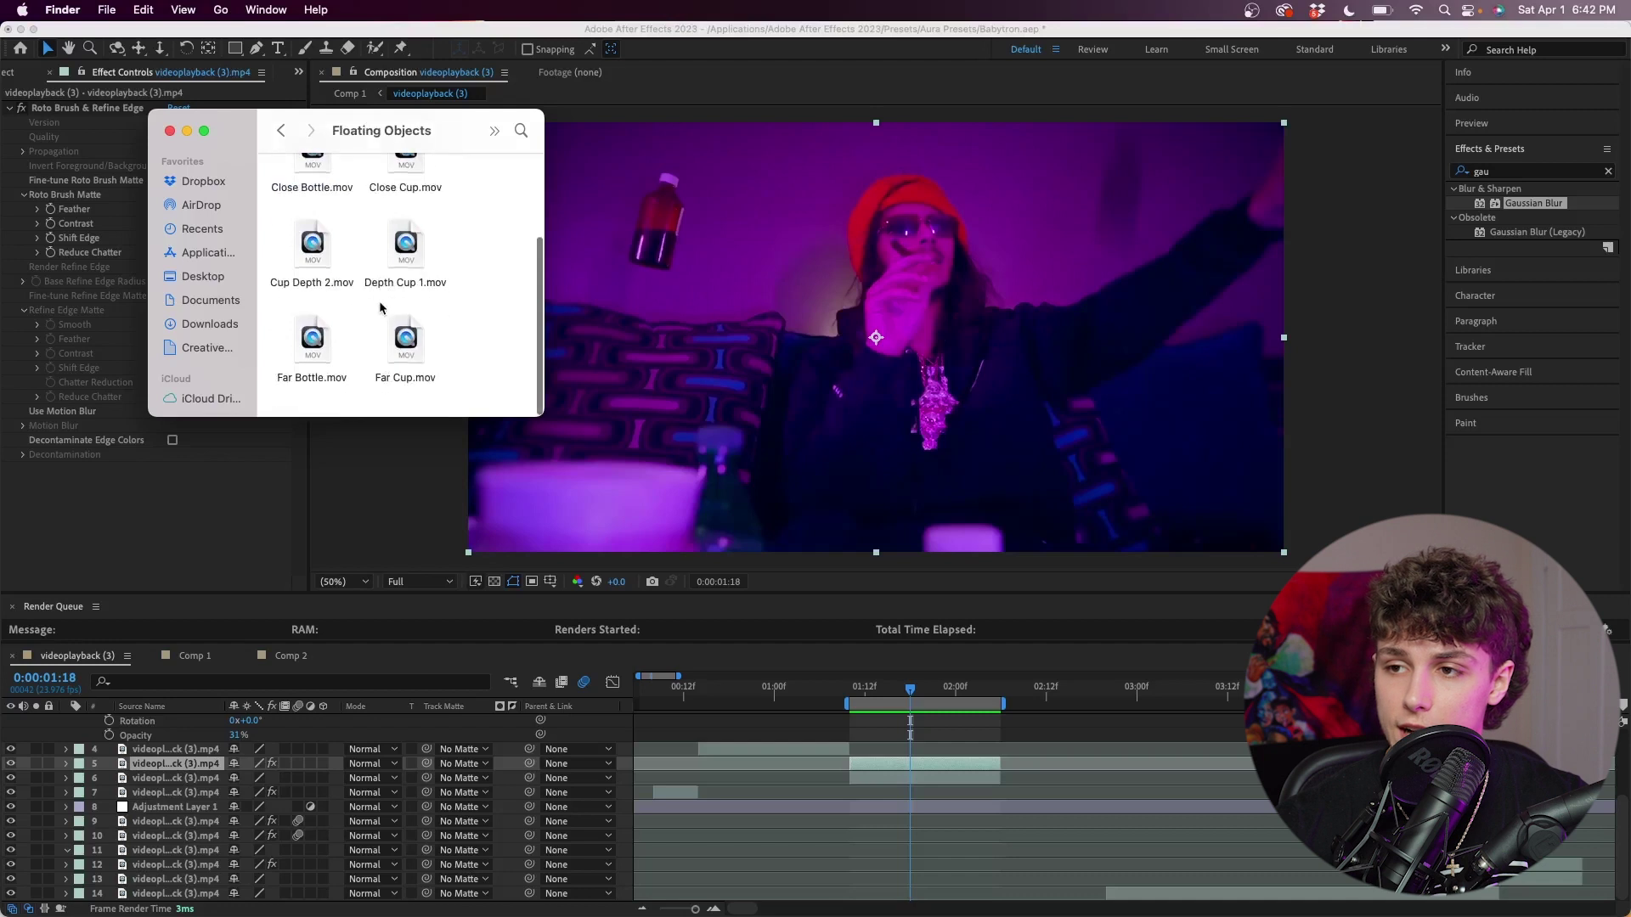
left_click(280, 133)
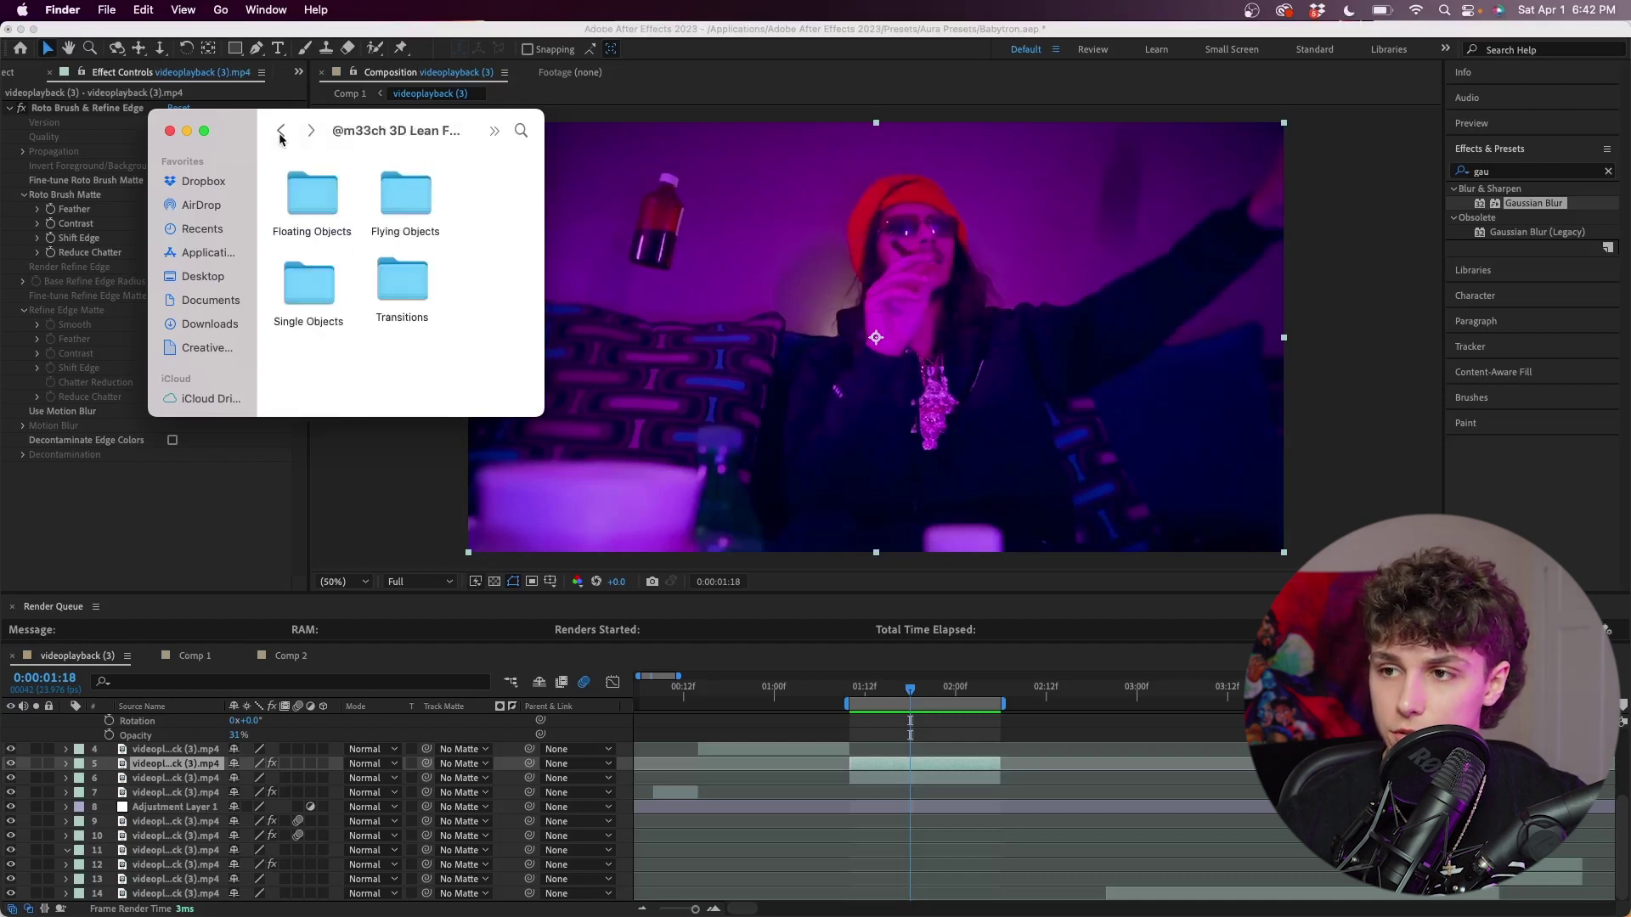
double_click(412, 211)
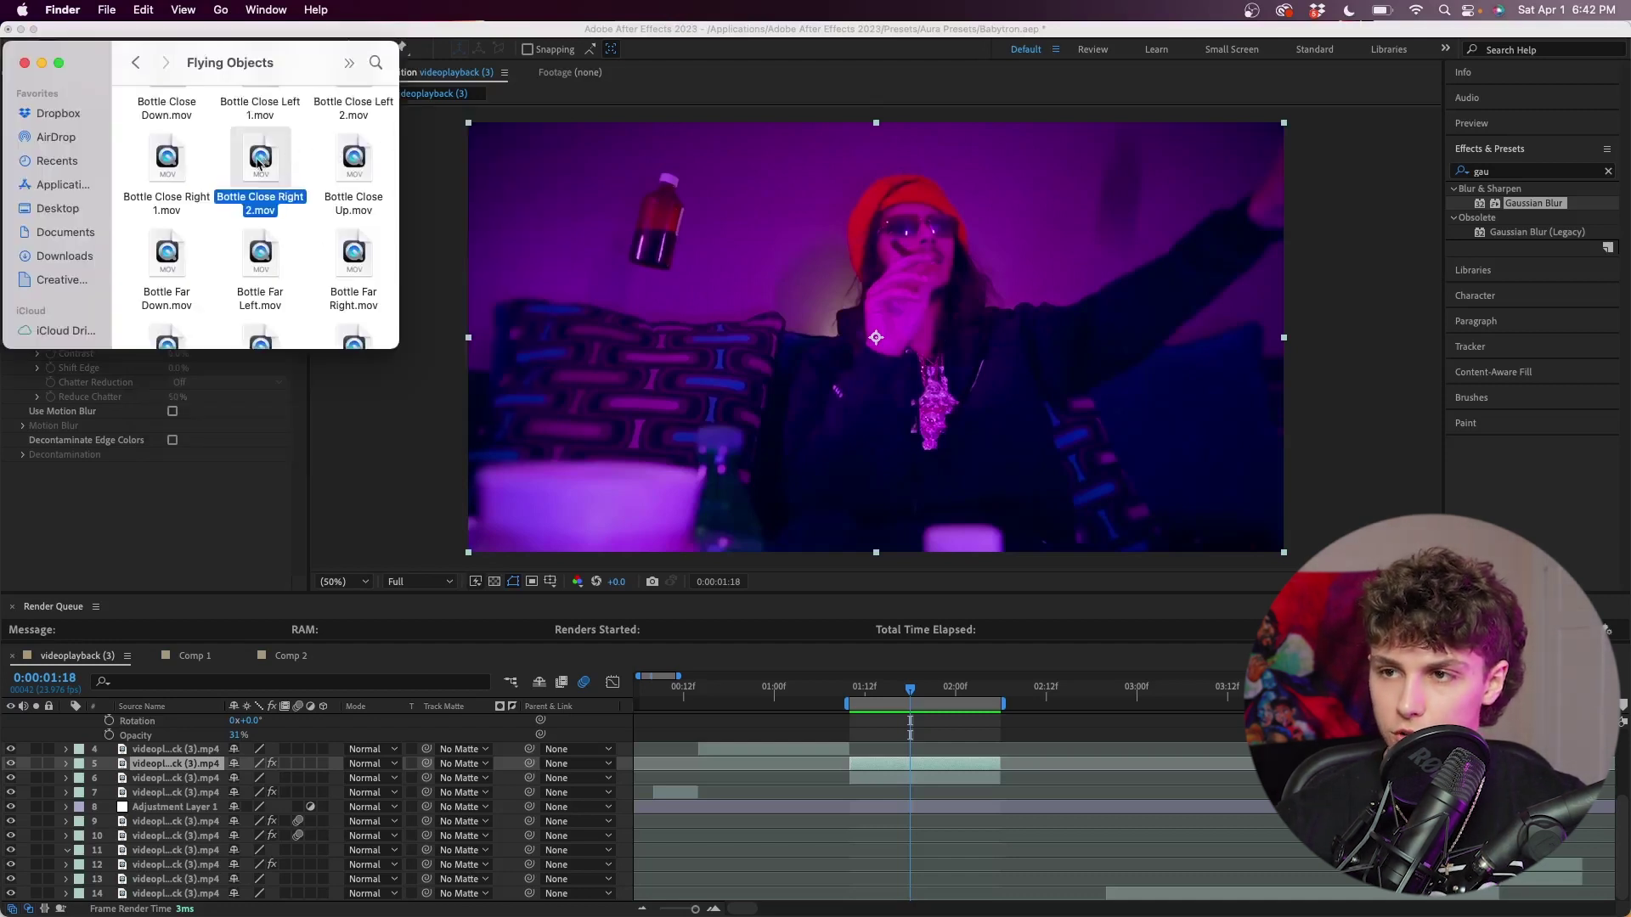
left_click_drag(260, 161, 945, 773)
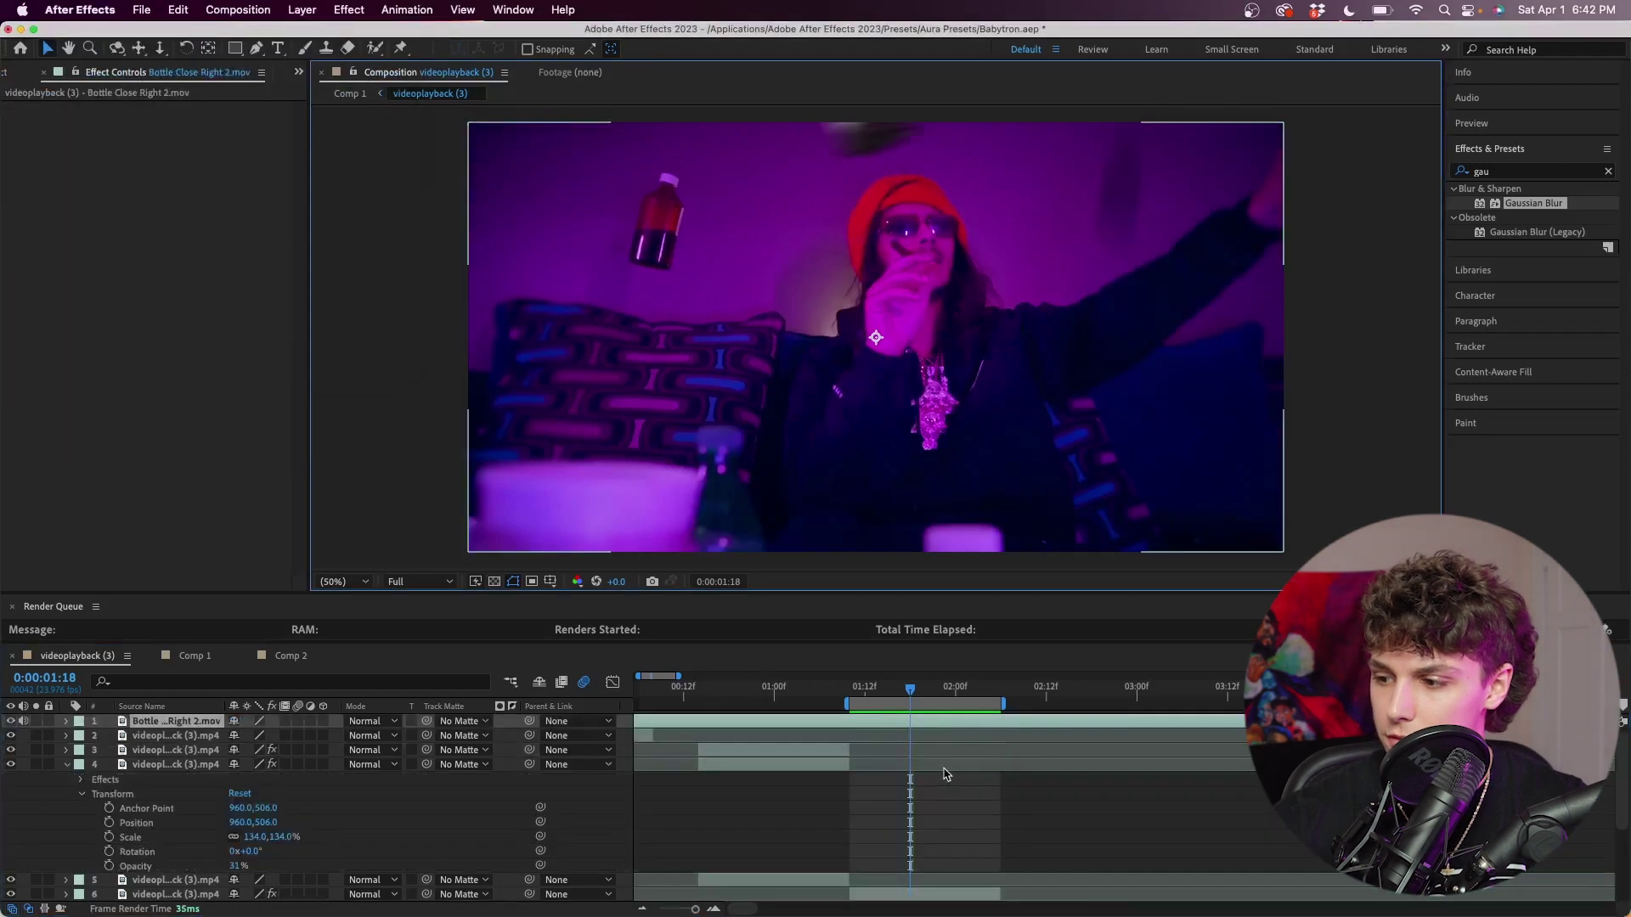
Place the Bottle Close Right 2.mov layer between the Roto Brush cutout clip and the background clip.
left_click(902, 805)
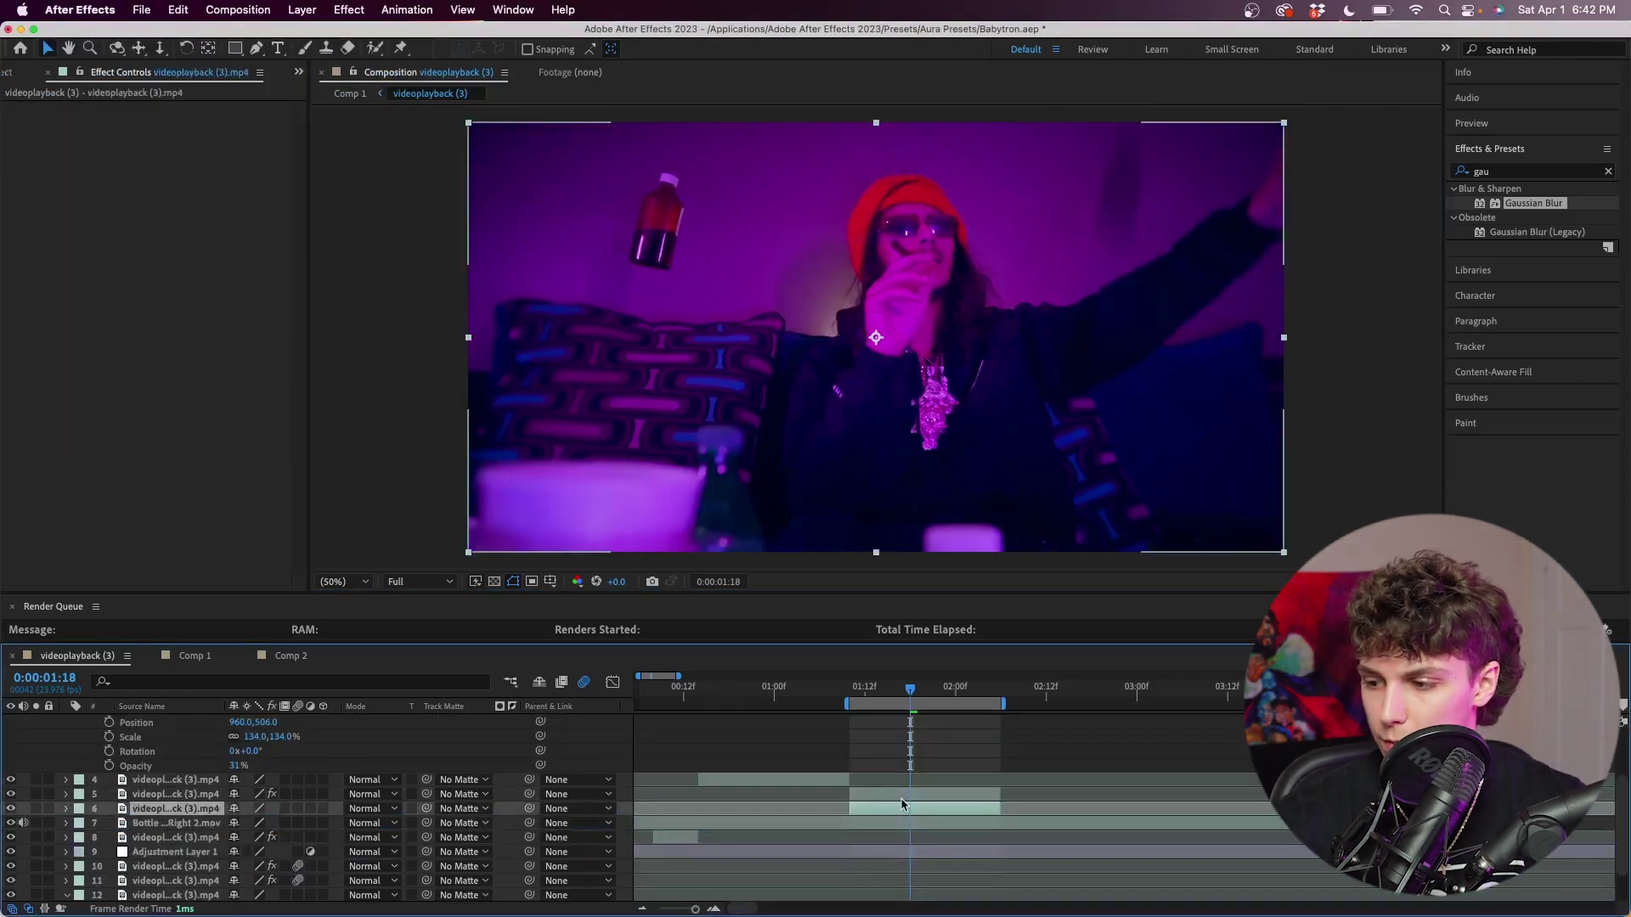
left_click(902, 794)
left_click_drag(154, 828, 166, 800)
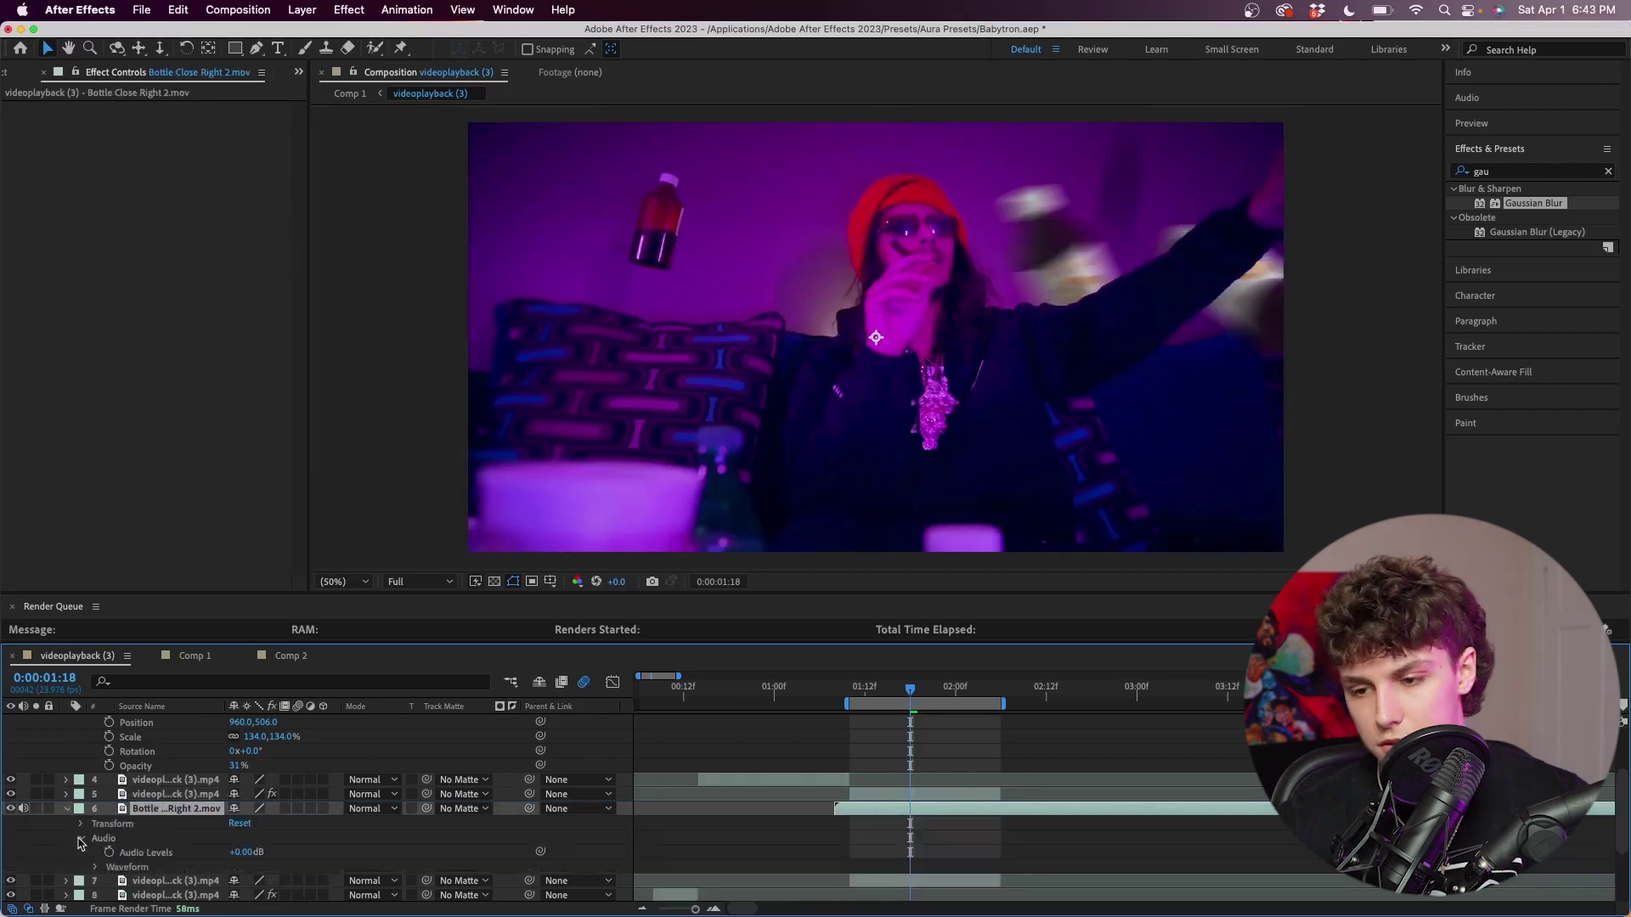
Scale the Bottle Close Right 2.mov layer to 56%, shift it earlier in the timeline, and preview the flying bottles.
left_click(82, 838)
left_click(82, 823)
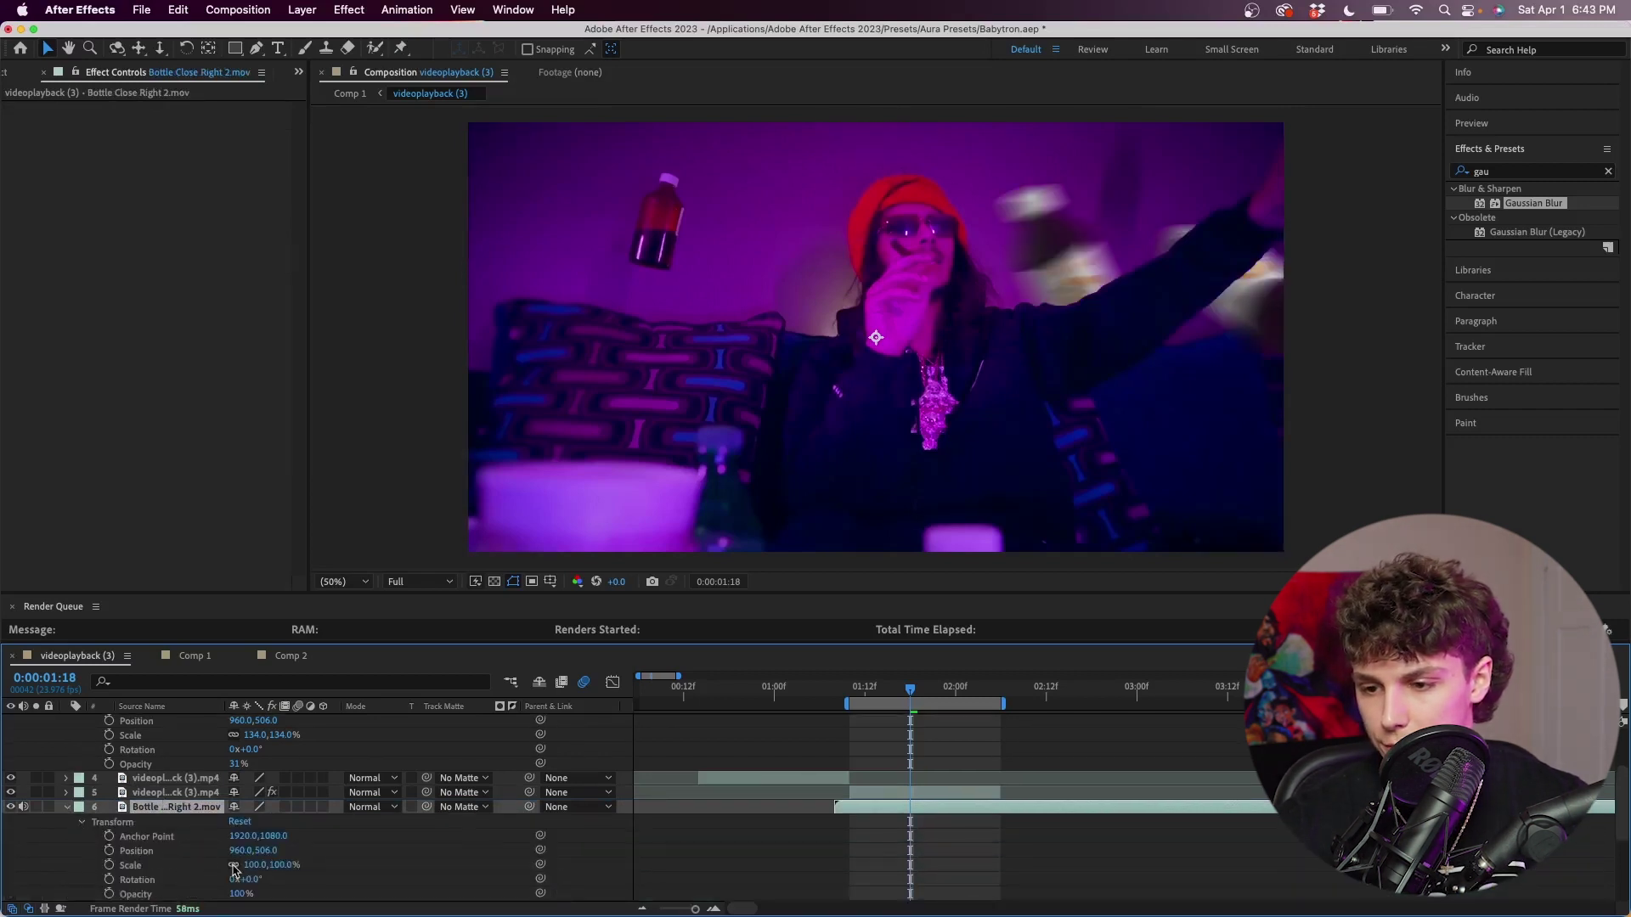
left_click_drag(248, 865, 200, 858)
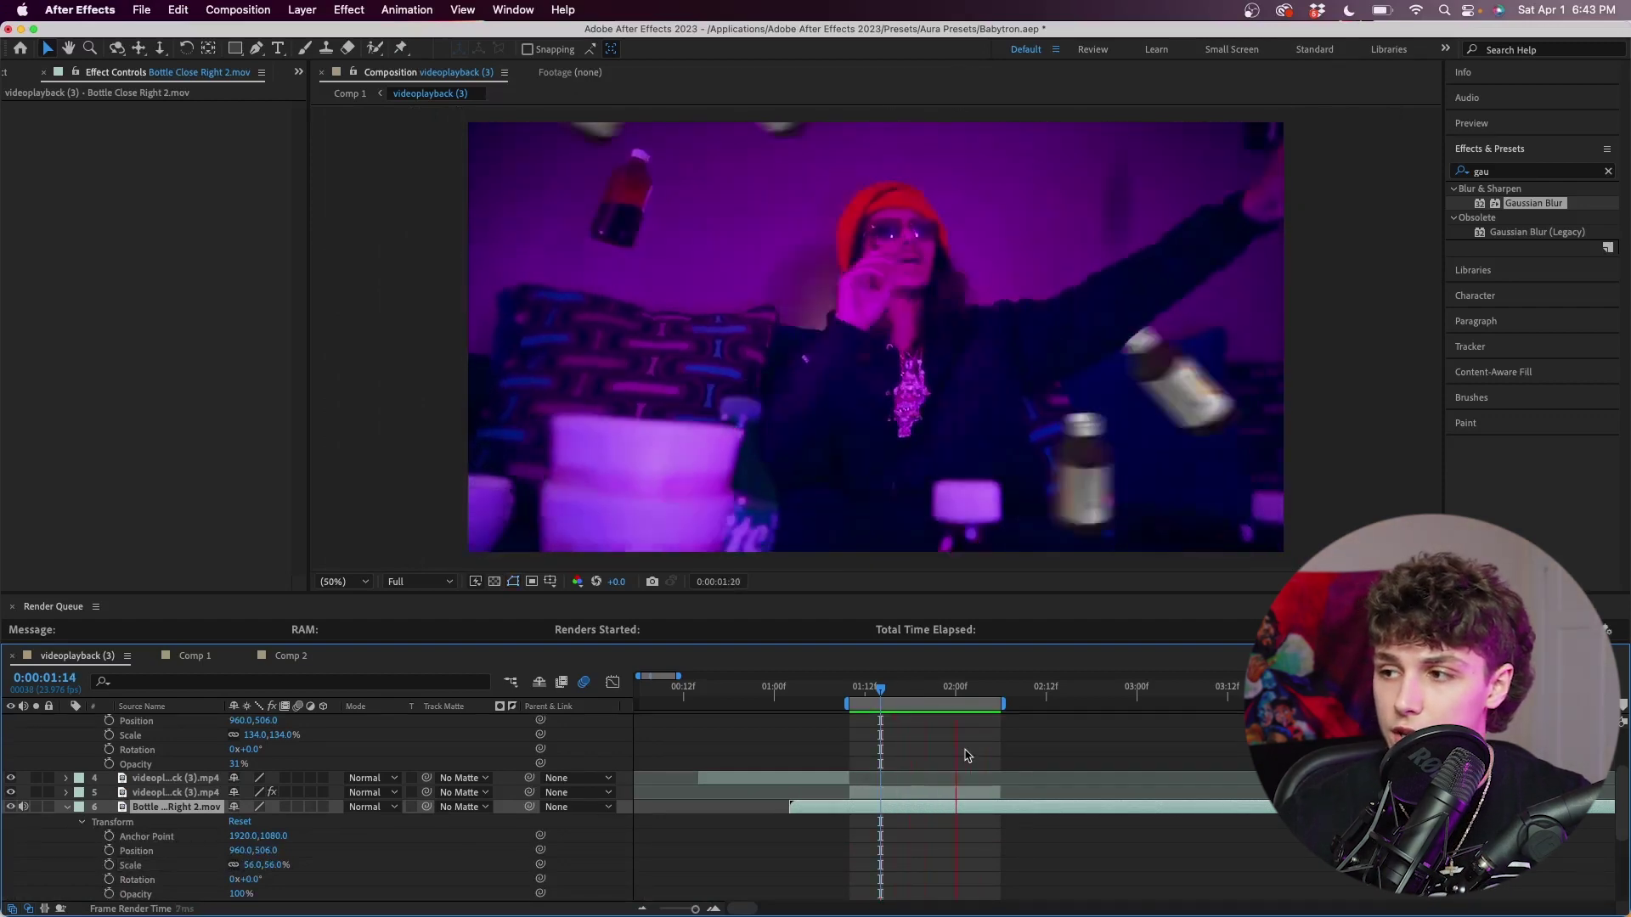
left_click(902, 688)
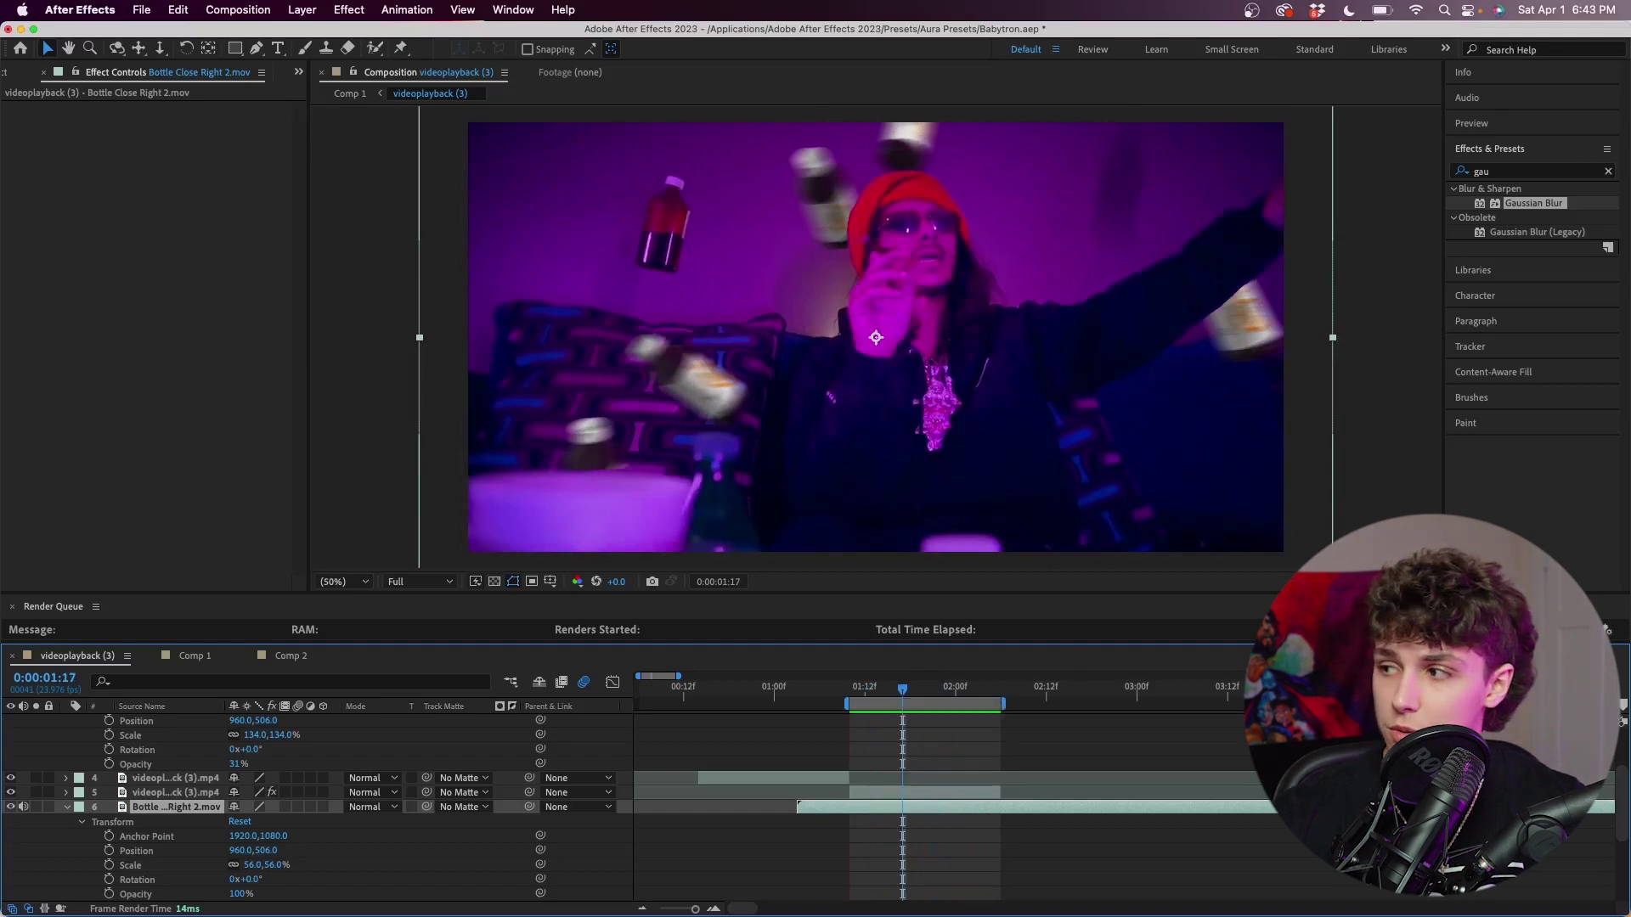
Find the Tritone effect and apply it to the Bottle Close Right 2.mov layer.
left_click(1529, 170)
type("trit")
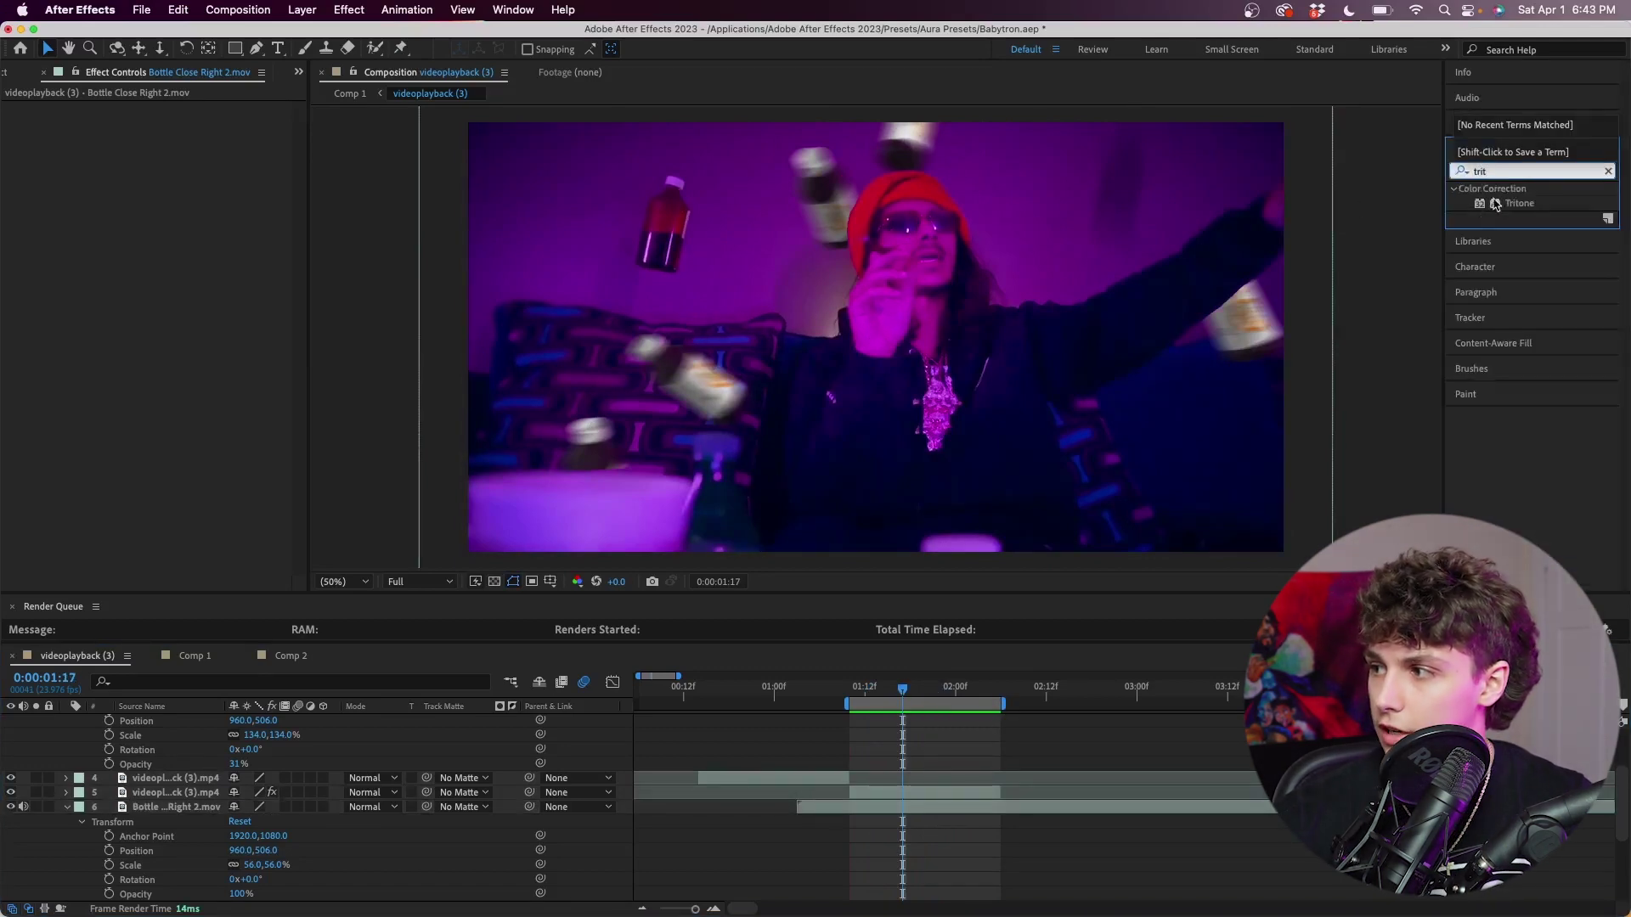
left_click_drag(1517, 204, 913, 809)
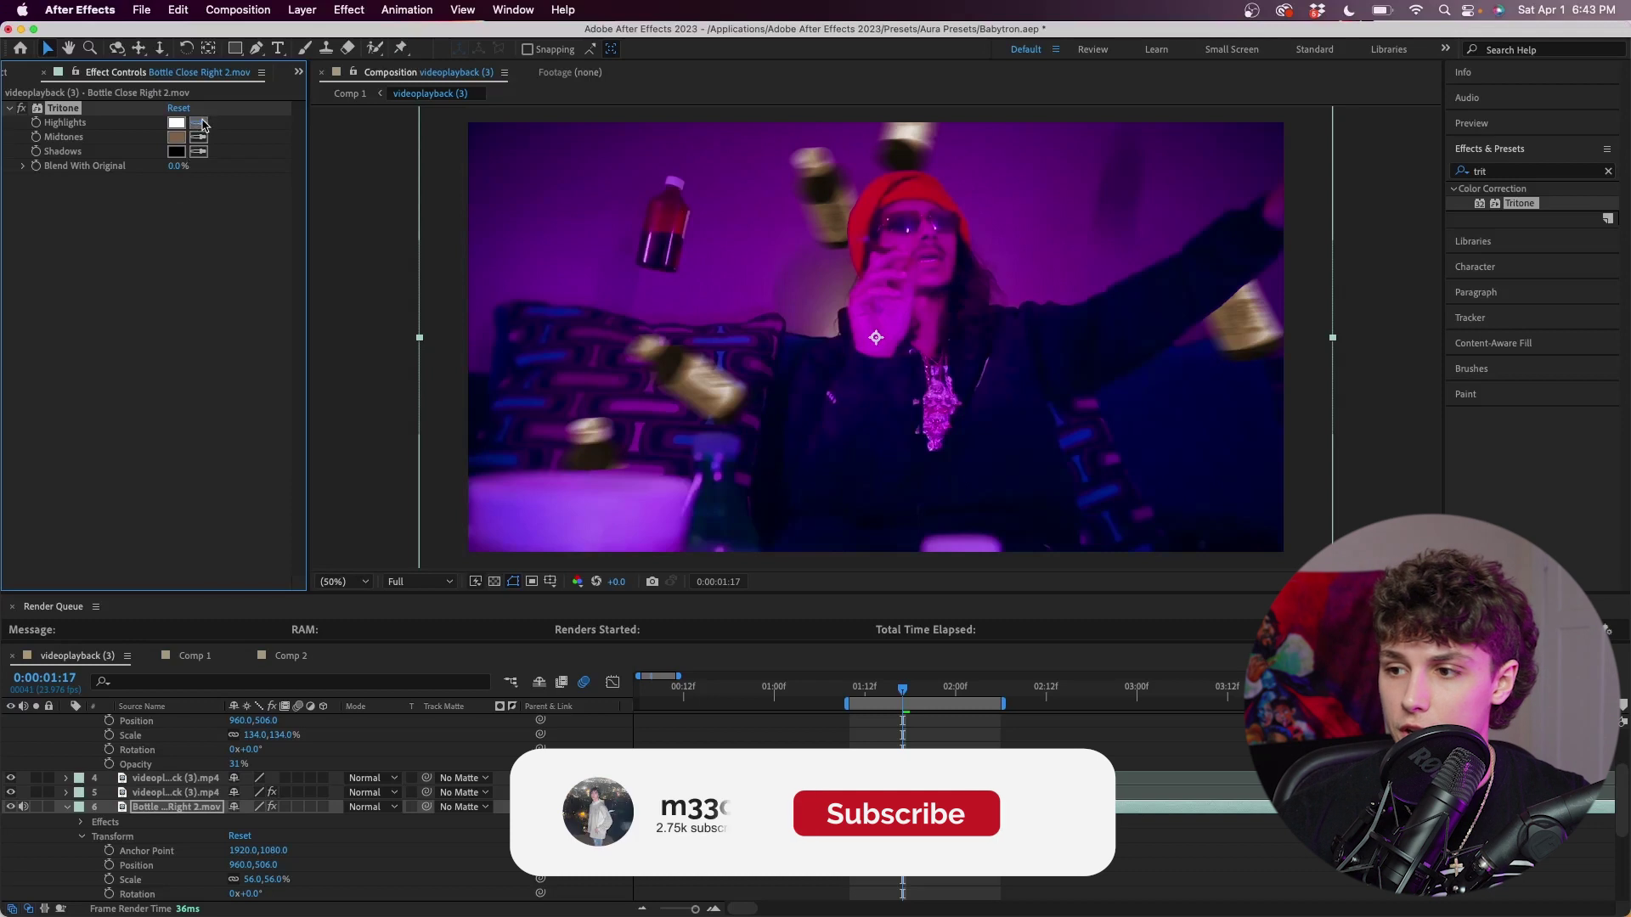
Sample the Tritone highlights, midtones and shadows from the purple footage and set Blend With Original to 35%.
left_click(705, 332)
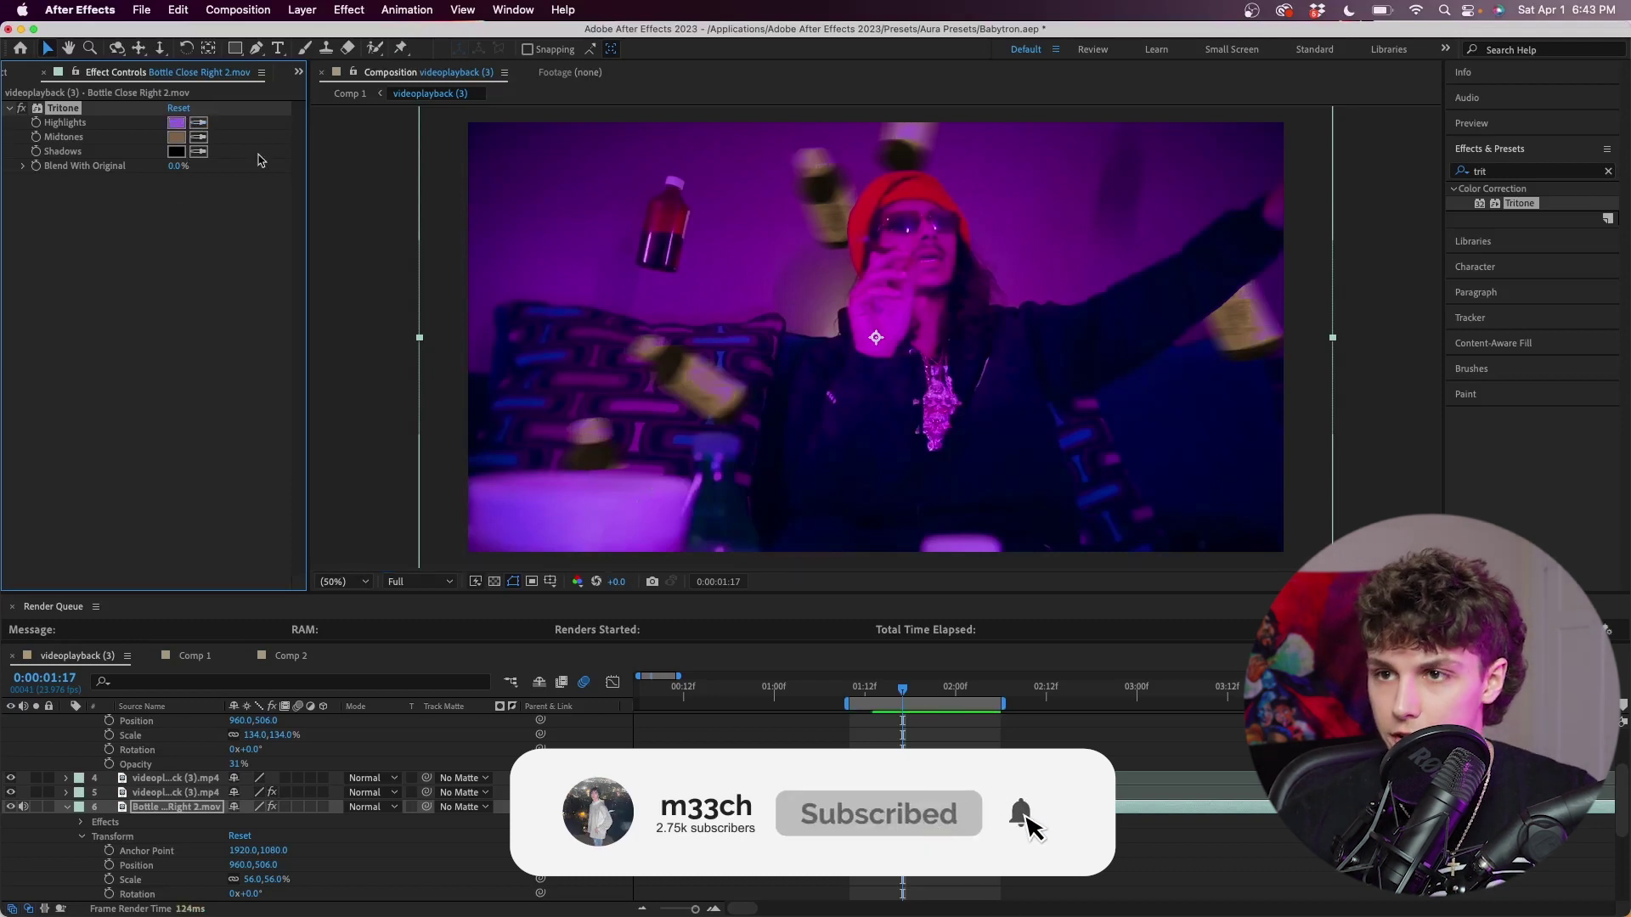
left_click(642, 397)
left_click(198, 151)
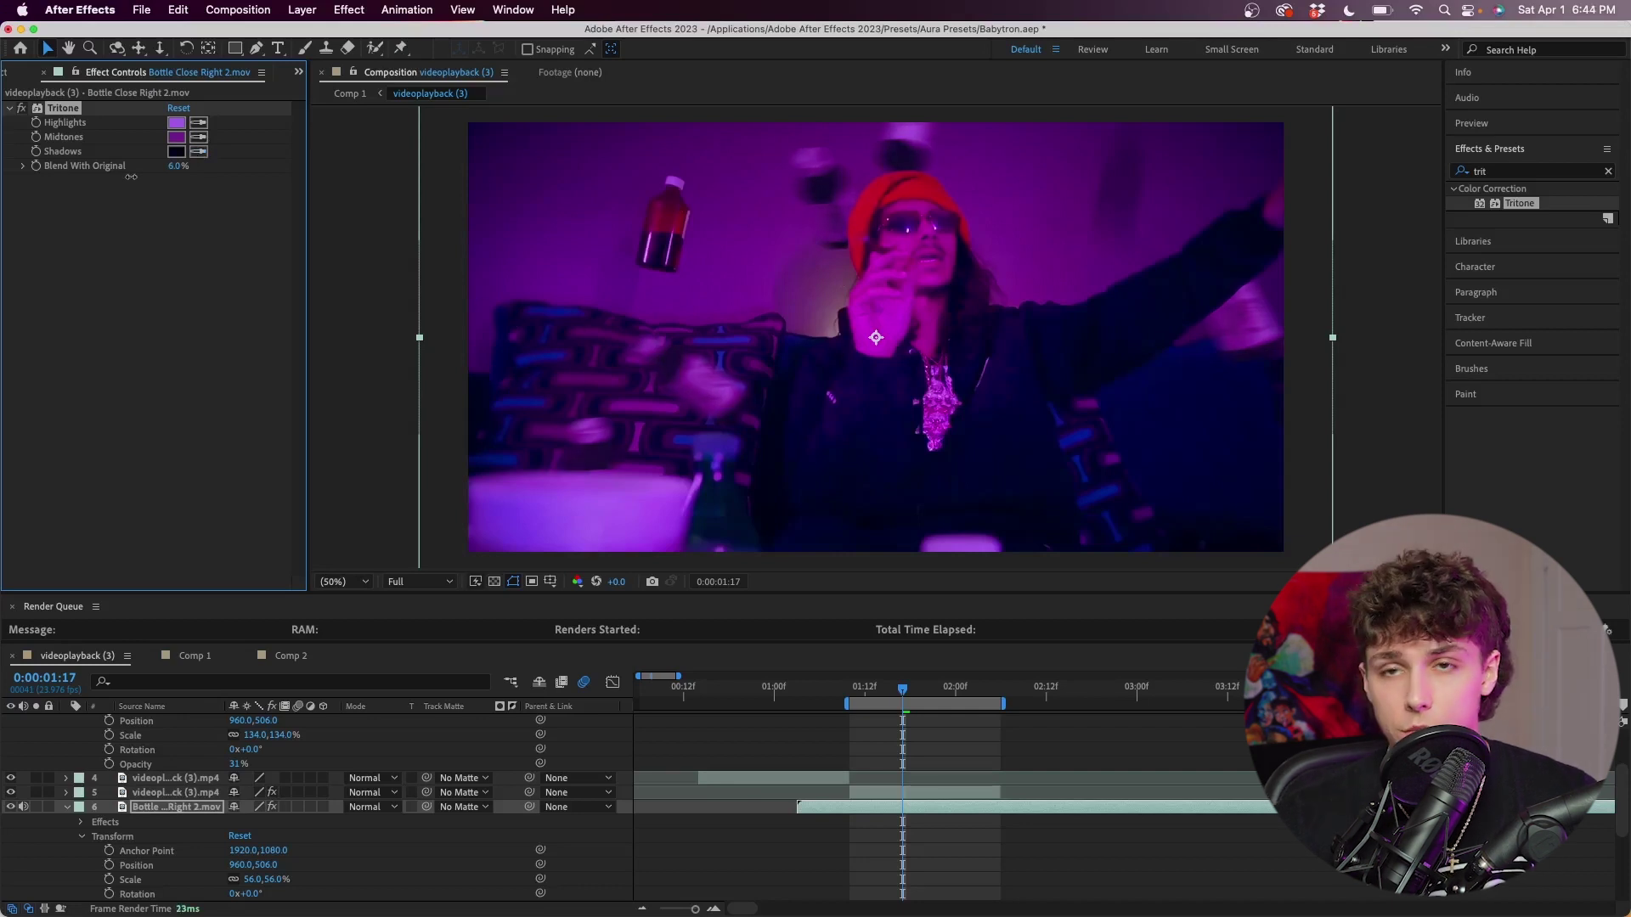
left_click_drag(140, 175, 172, 183)
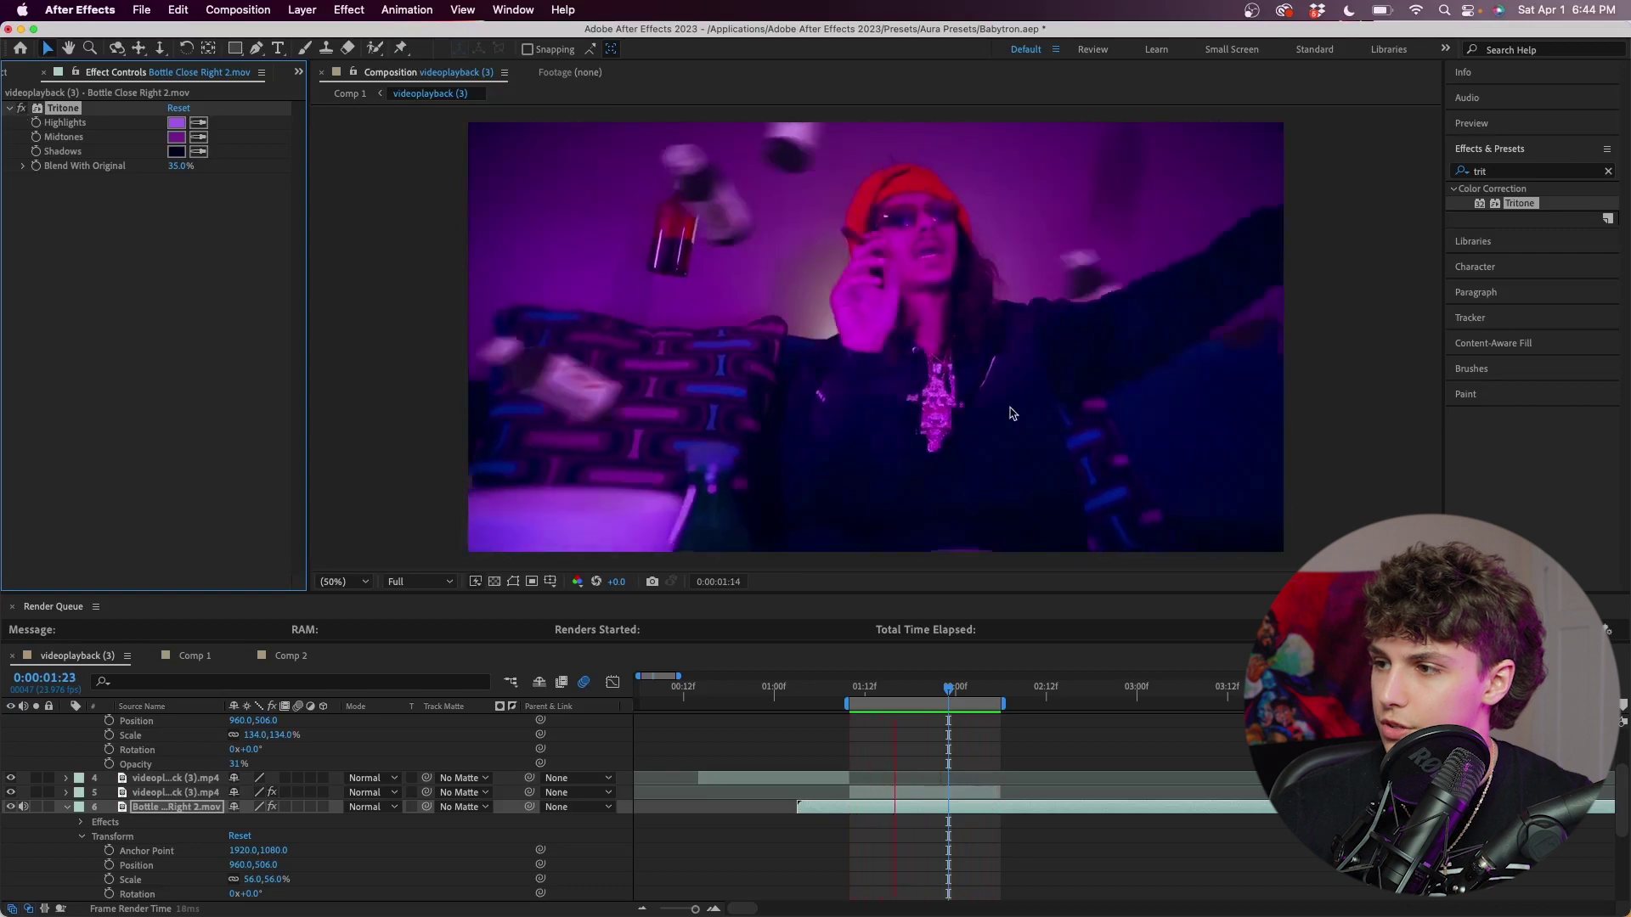
Time-stretch the Bottle Close Right 2.mov layer with a stretch factor of 200.
left_click(846, 808)
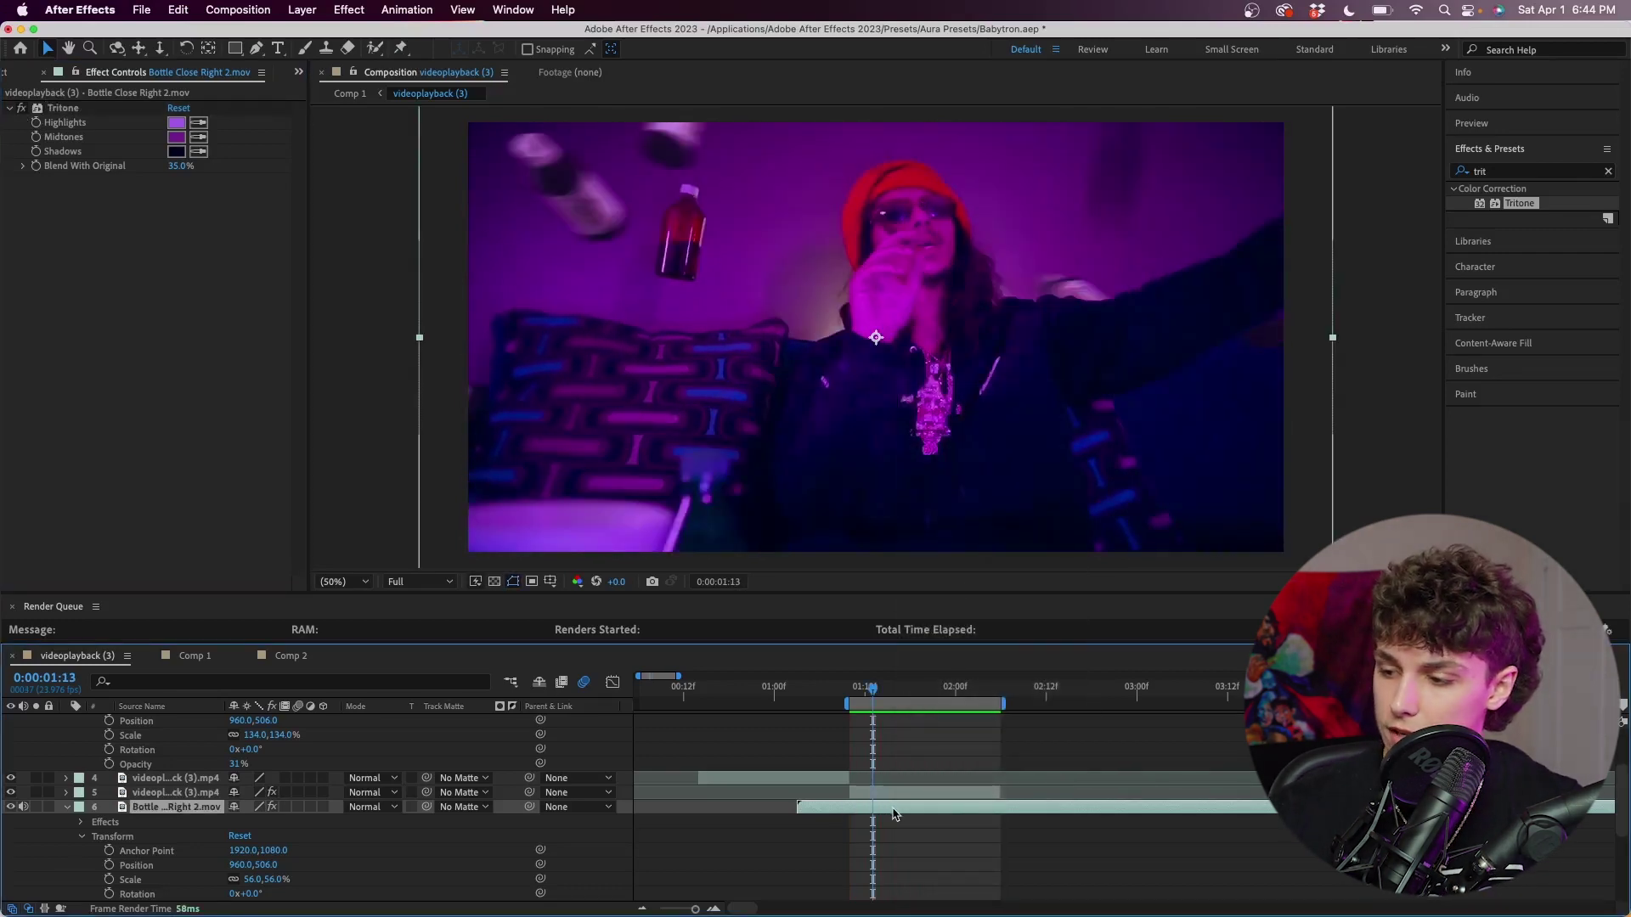
right_click(880, 805)
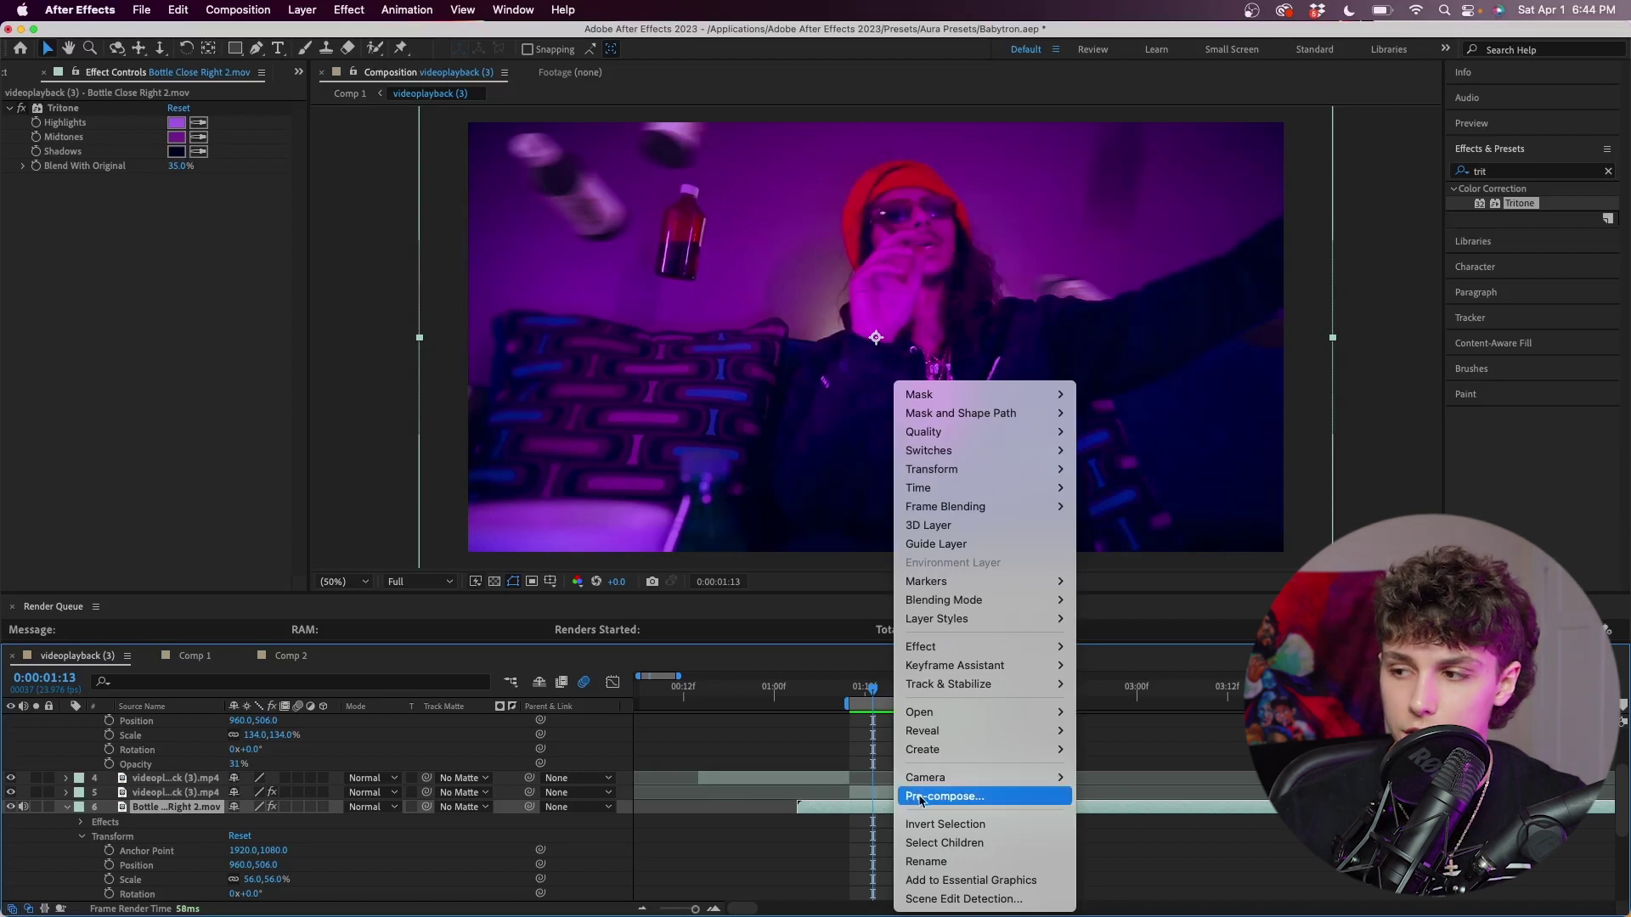
key("Escape")
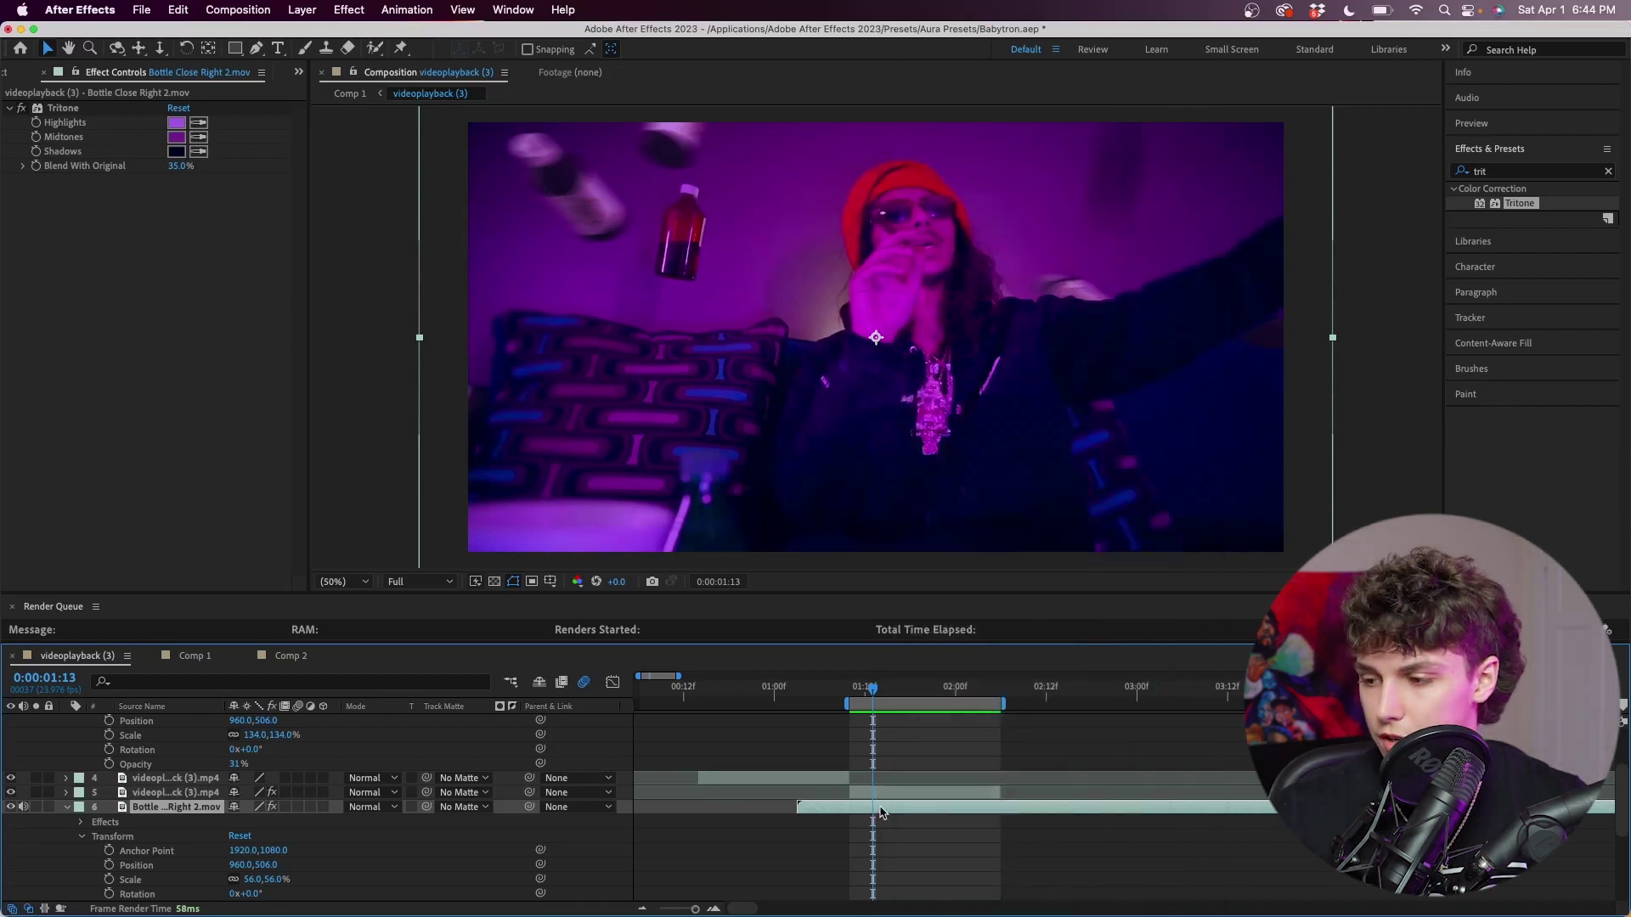
right_click(880, 811)
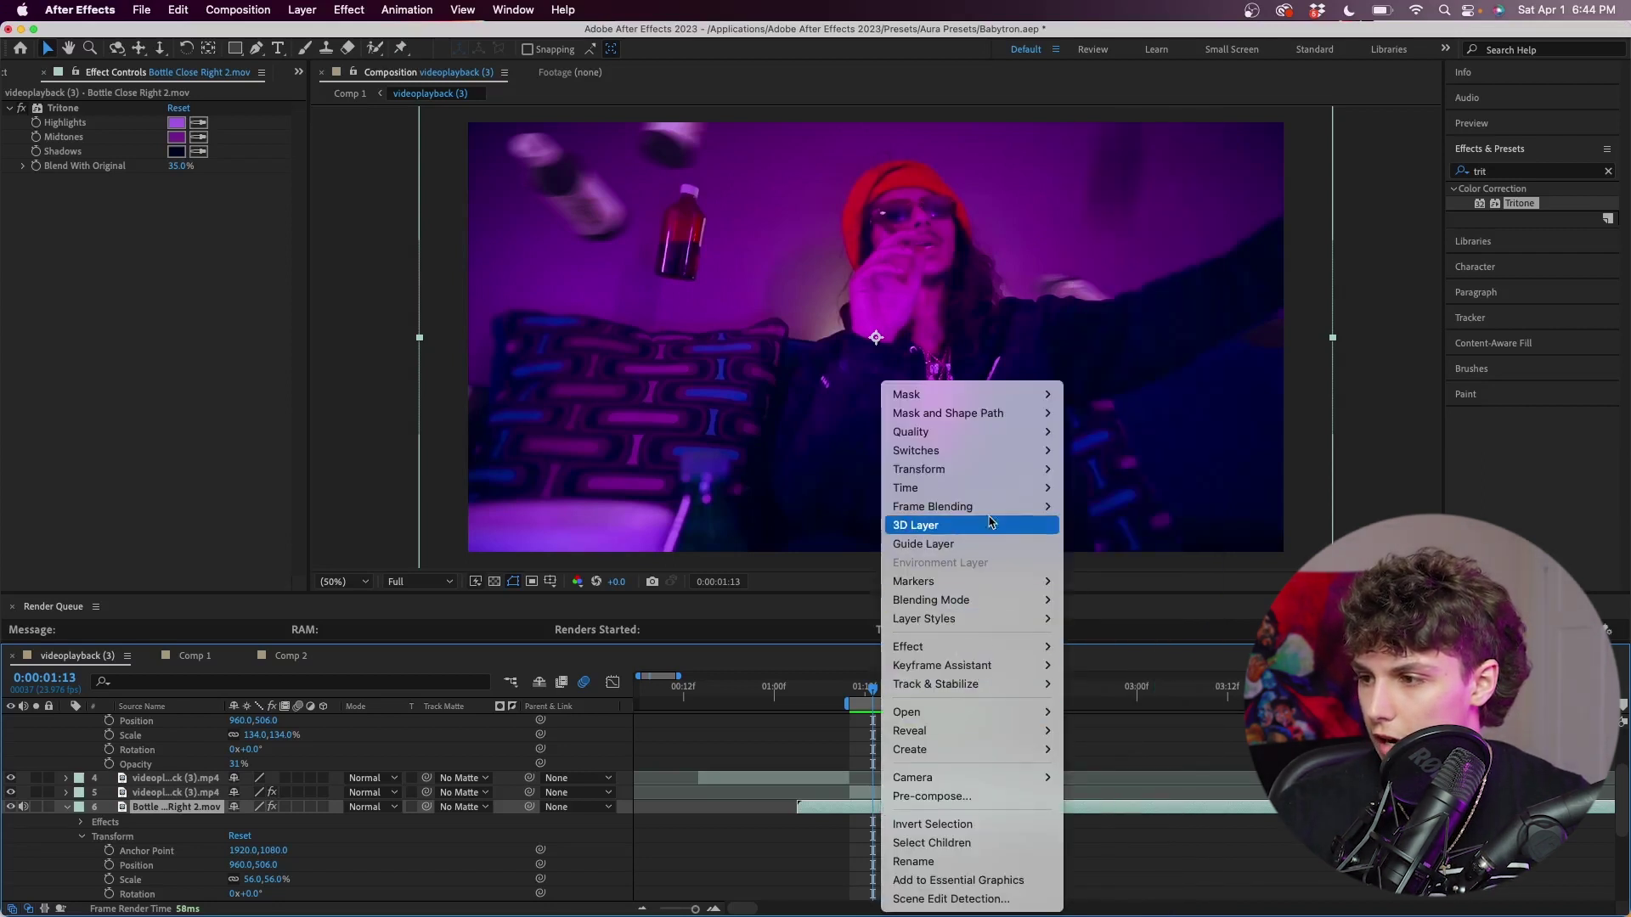
mouse_move(977, 487)
left_click(1109, 526)
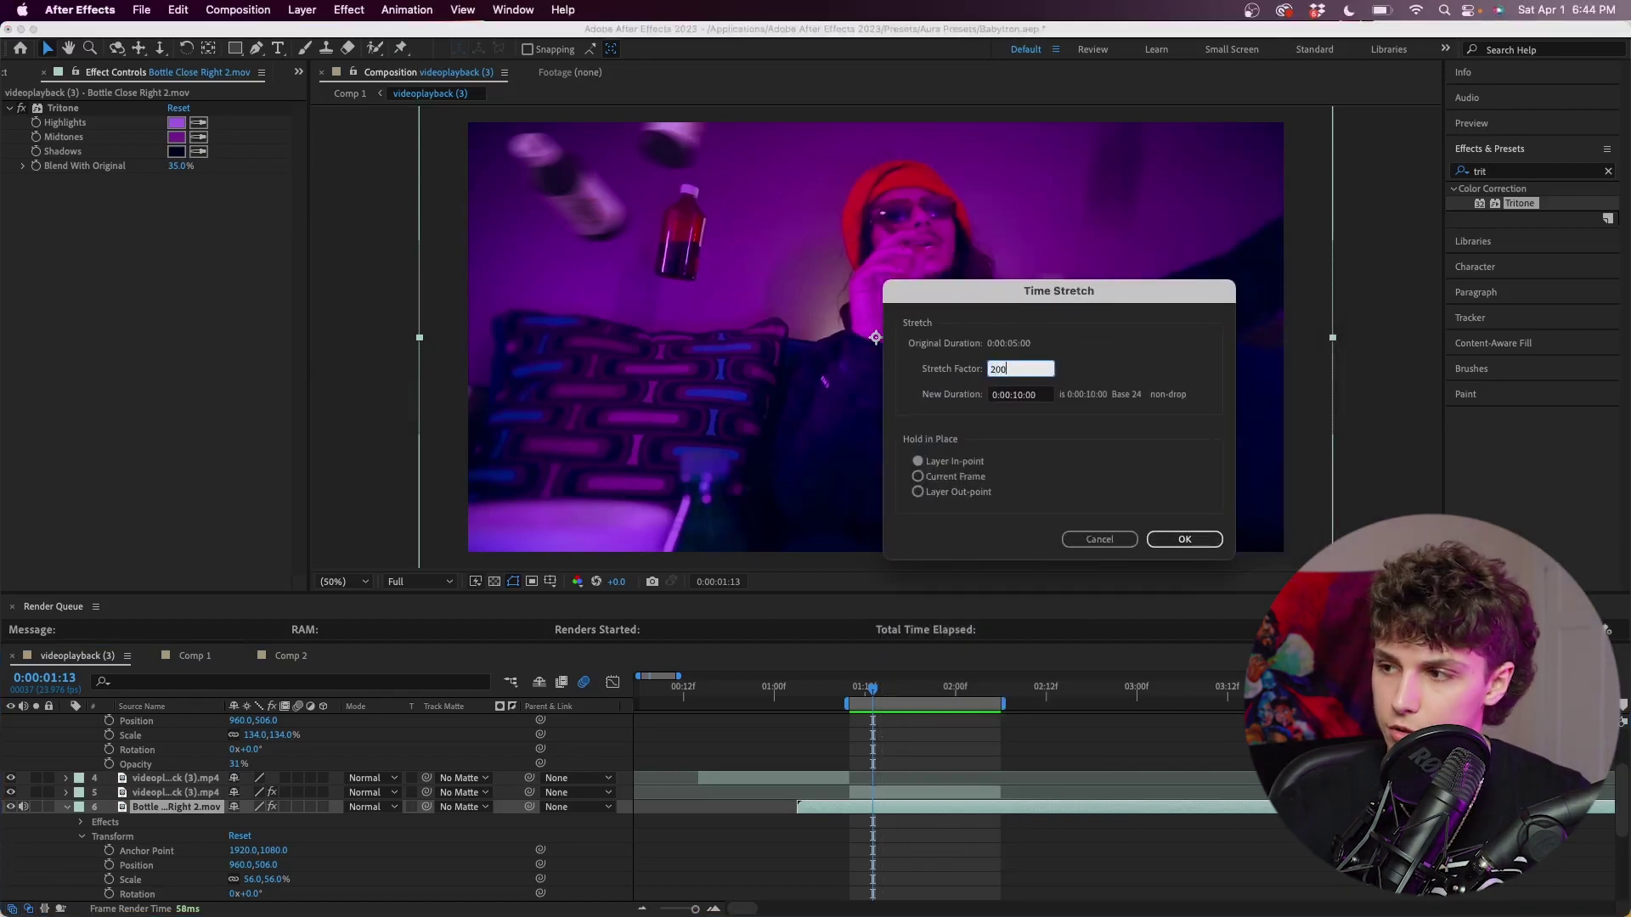
key("Return")
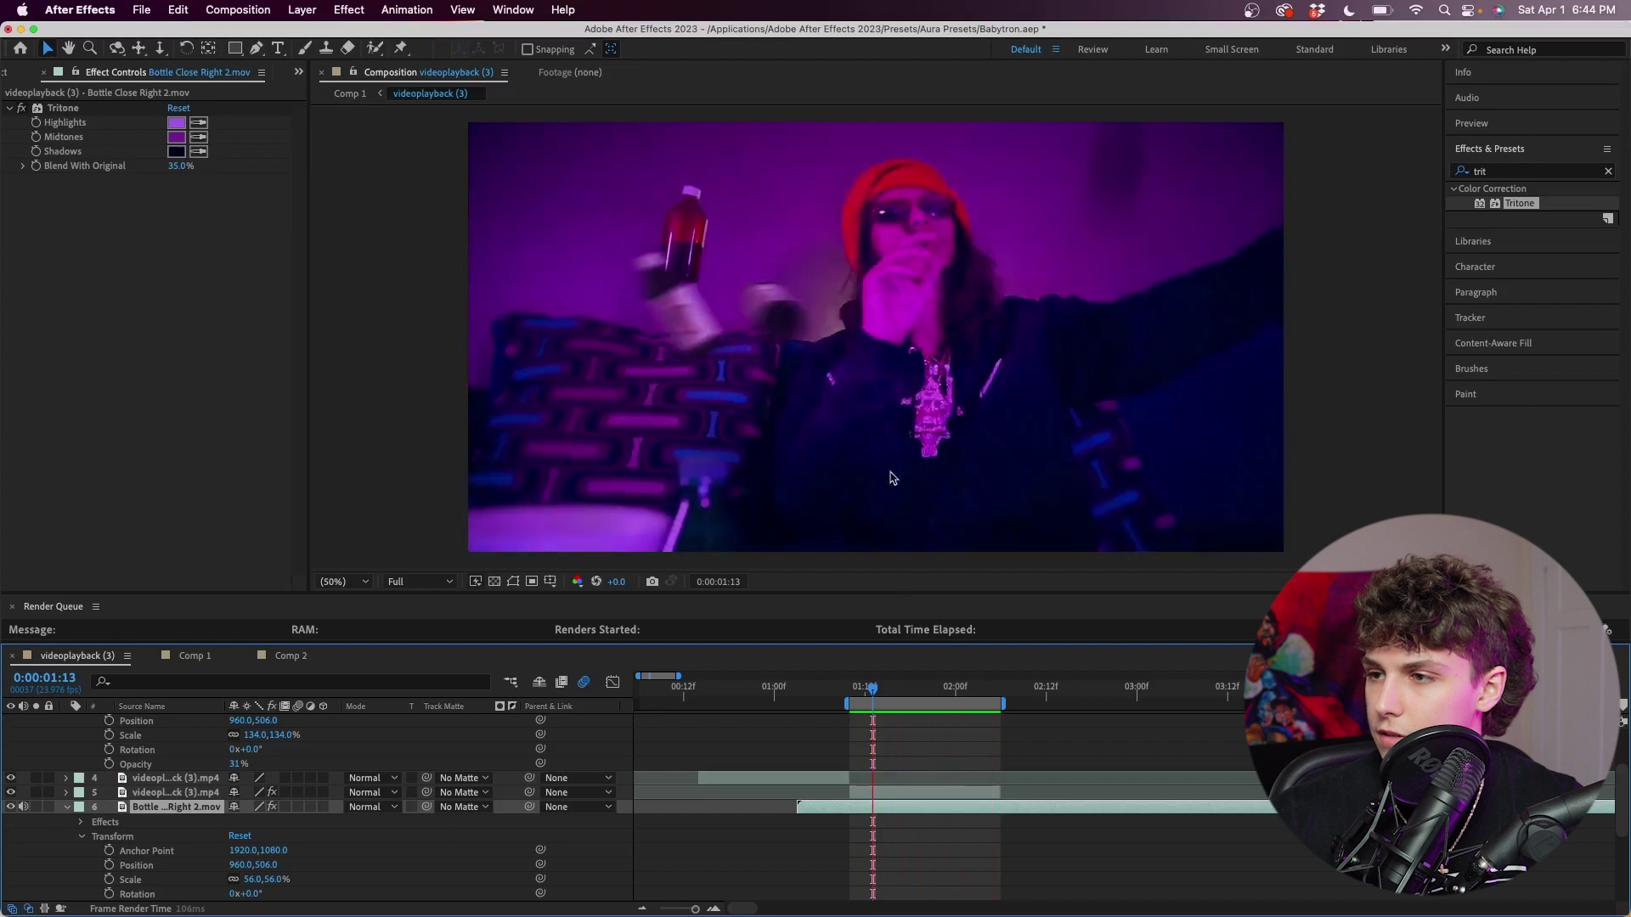
Apply the Drop Shadow effect to the Bottle Close Right 2.mov layer and preview it.
left_click(1520, 170)
type("drop")
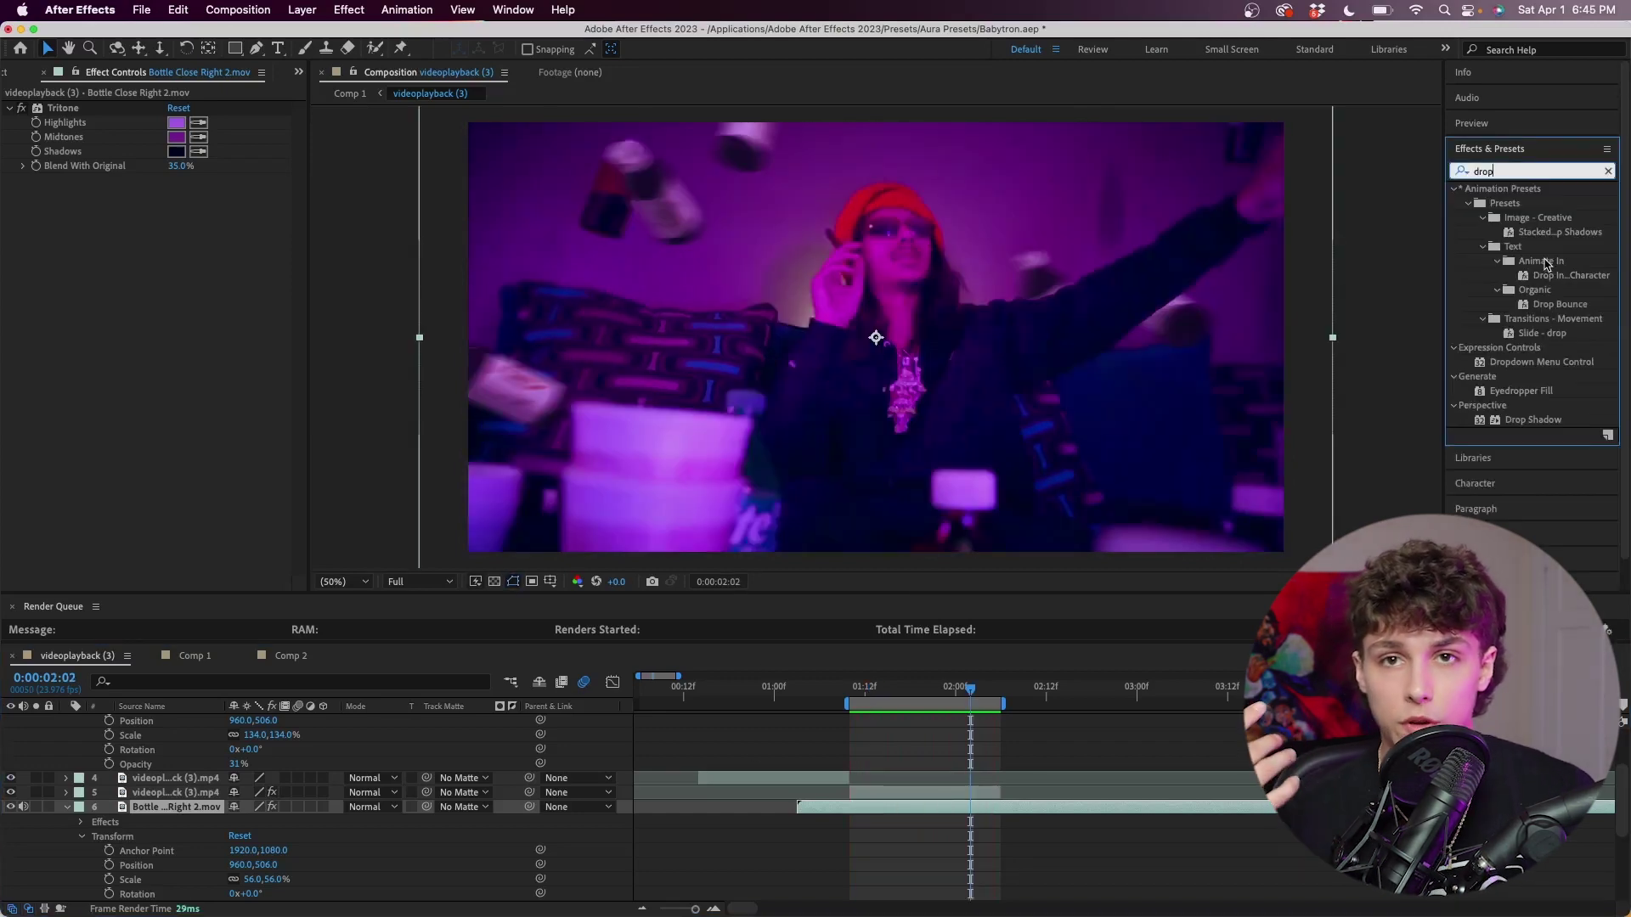
left_click(1526, 422)
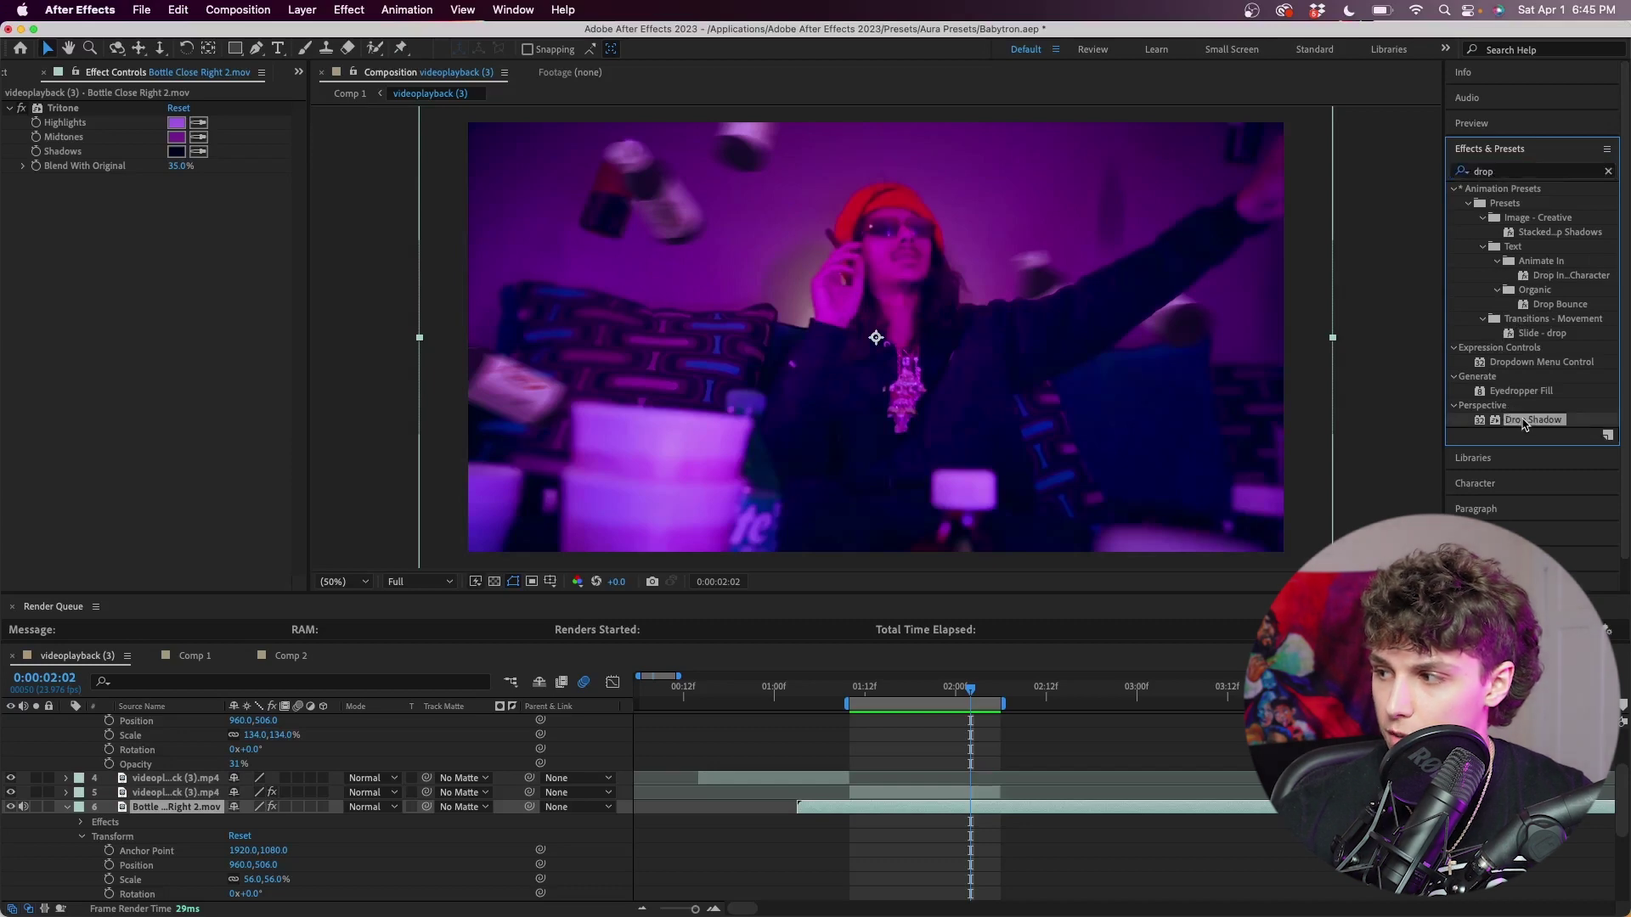
left_click_drag(1536, 423, 960, 822)
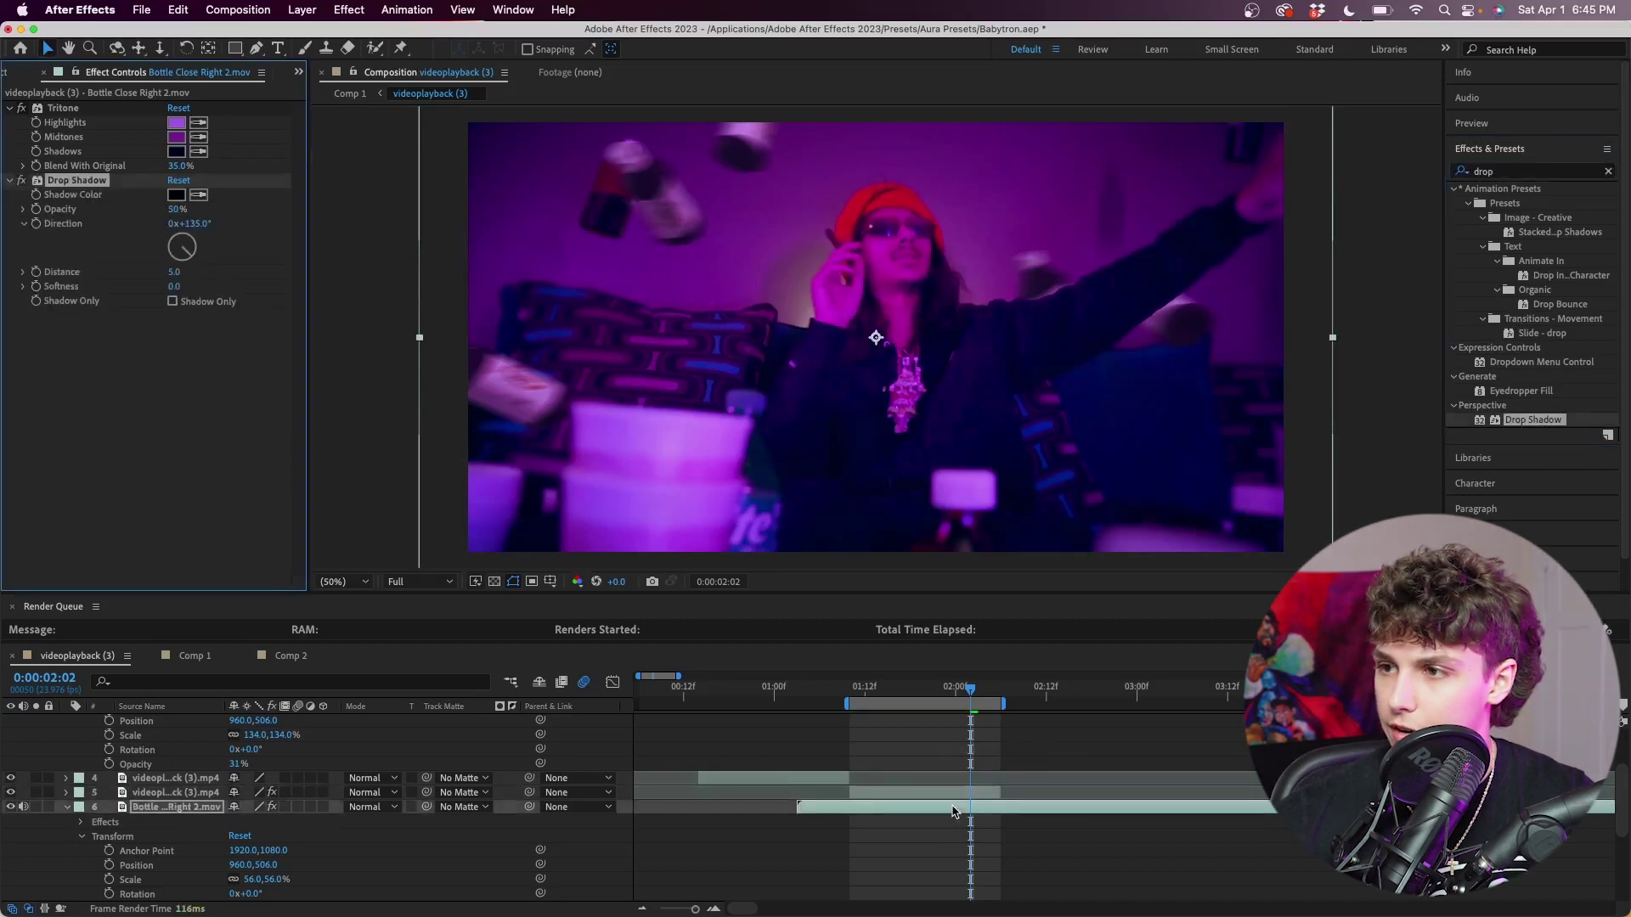
key("space")
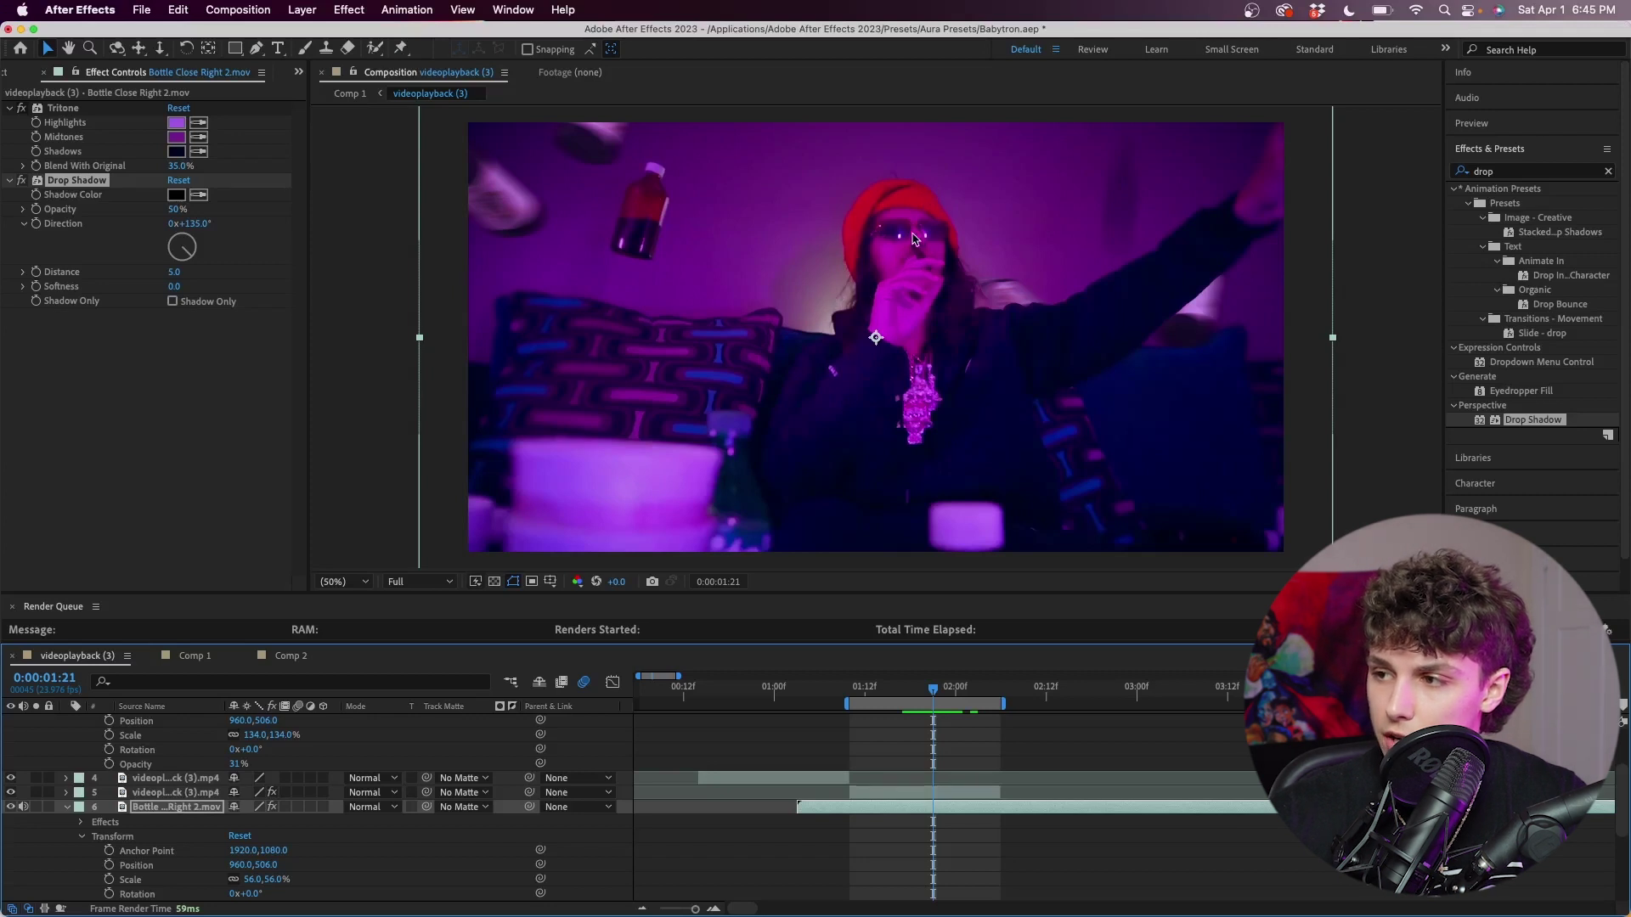
Set the bottle's drop shadow to 30% opacity, 234° direction, 215 distance and 110 softness, and preview it.
left_click_drag(192, 260, 159, 256)
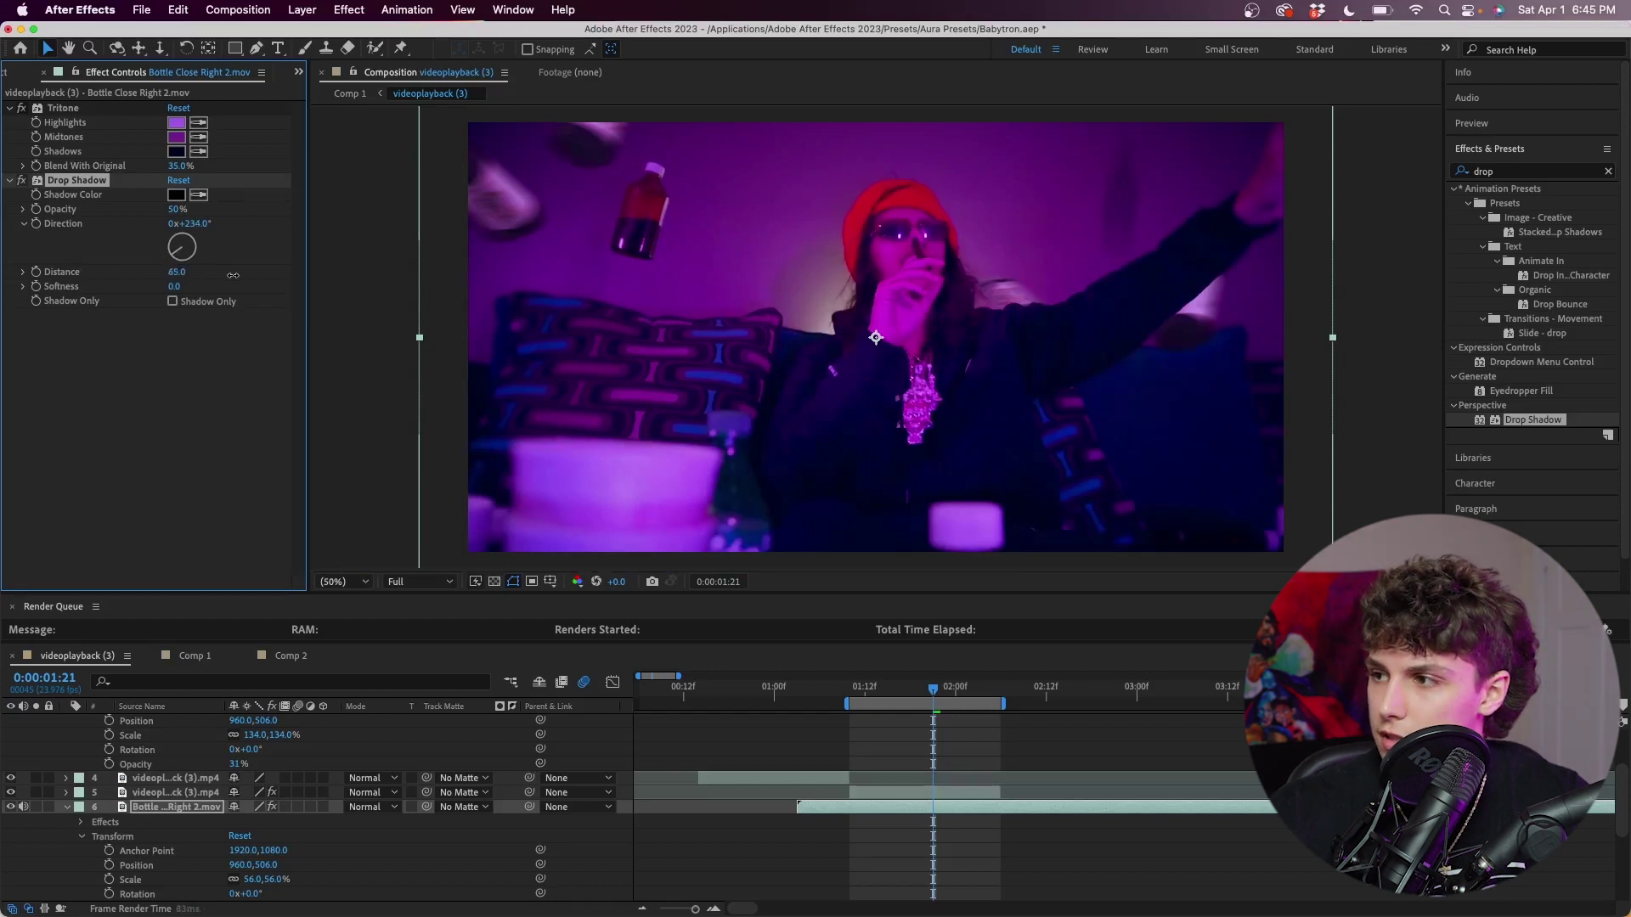
left_click_drag(174, 286, 296, 294)
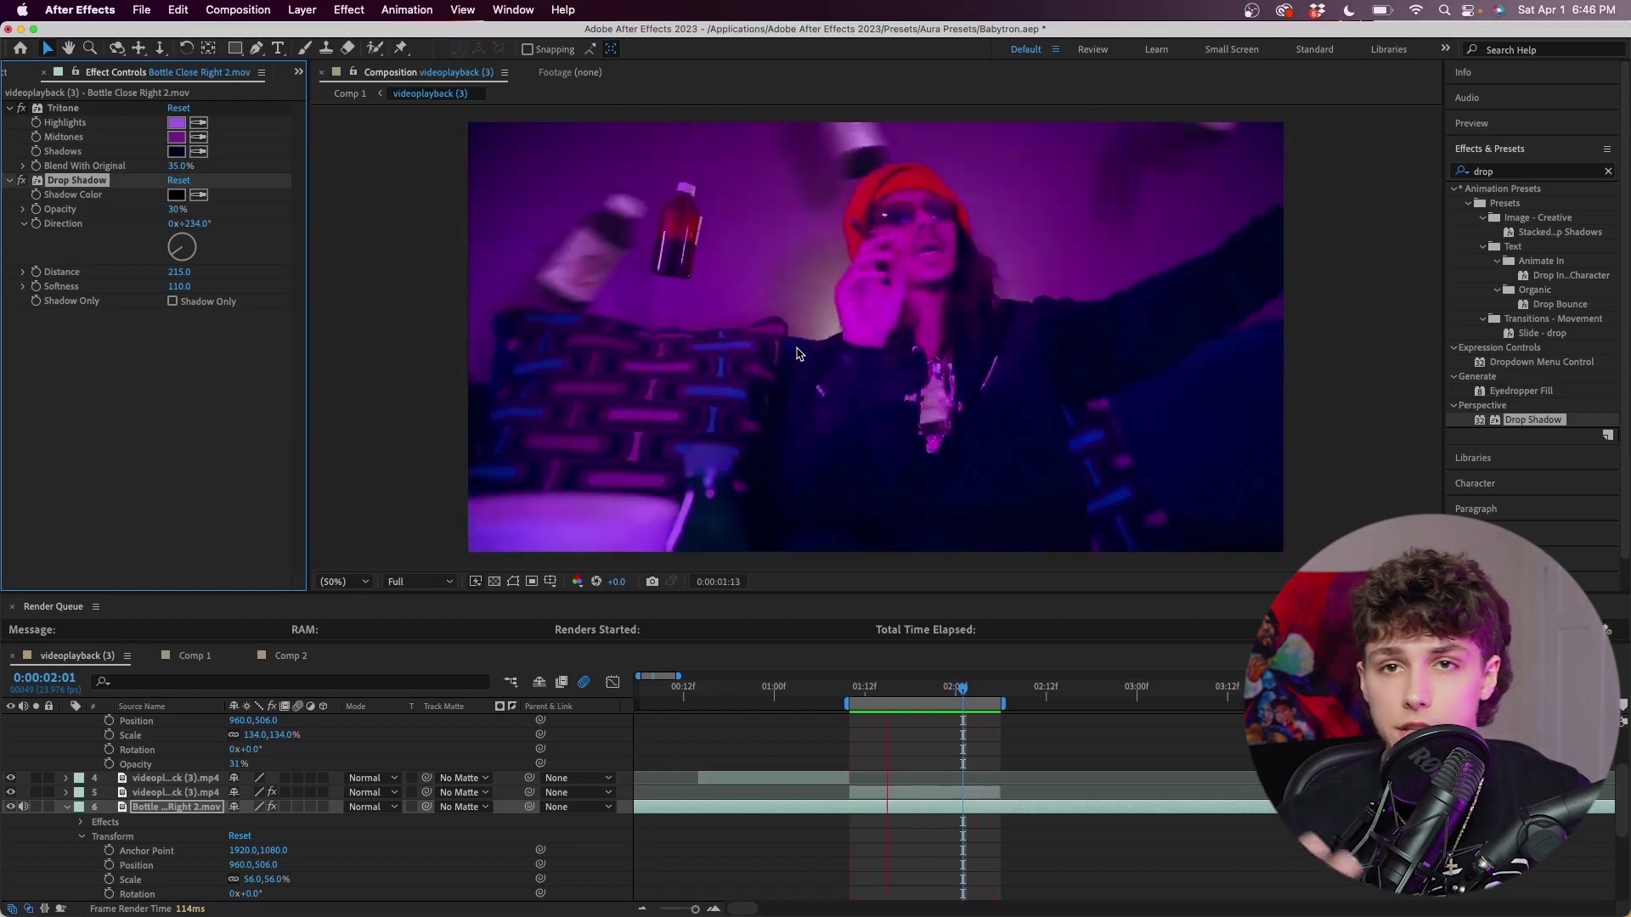
left_click(797, 354)
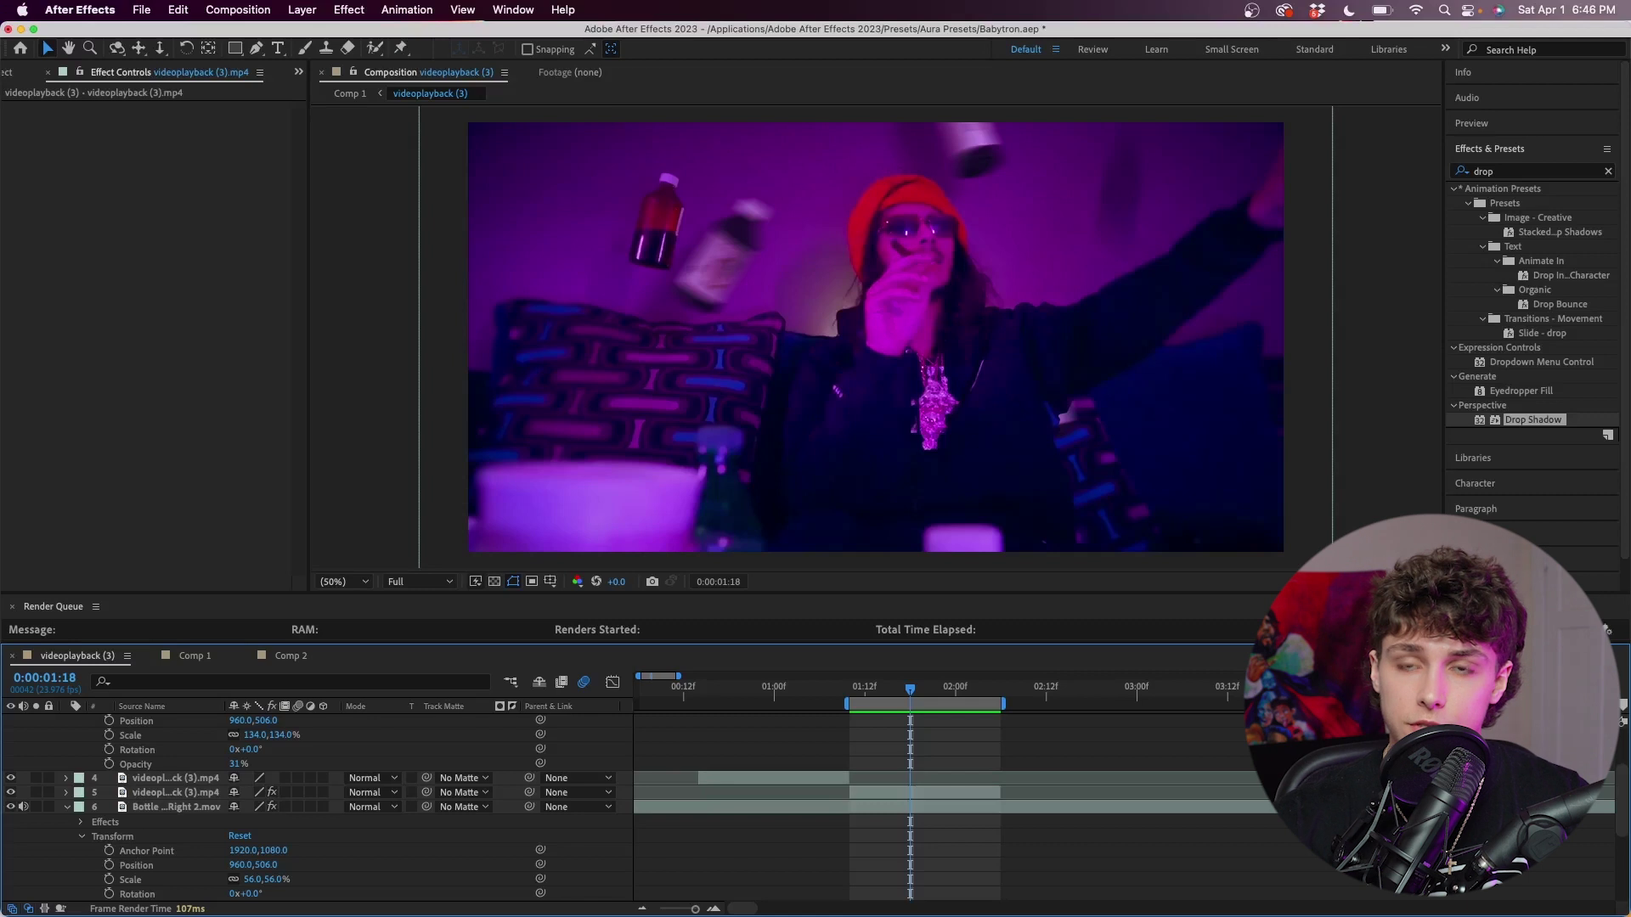
Add Bottle Left Foreground.mov from the Flying Objects folder in Finder to the videoplayback (3) composition, placing it above the Roto Brush cutout clip.
key("super+Tab")
scroll(292, 249, "down", 3)
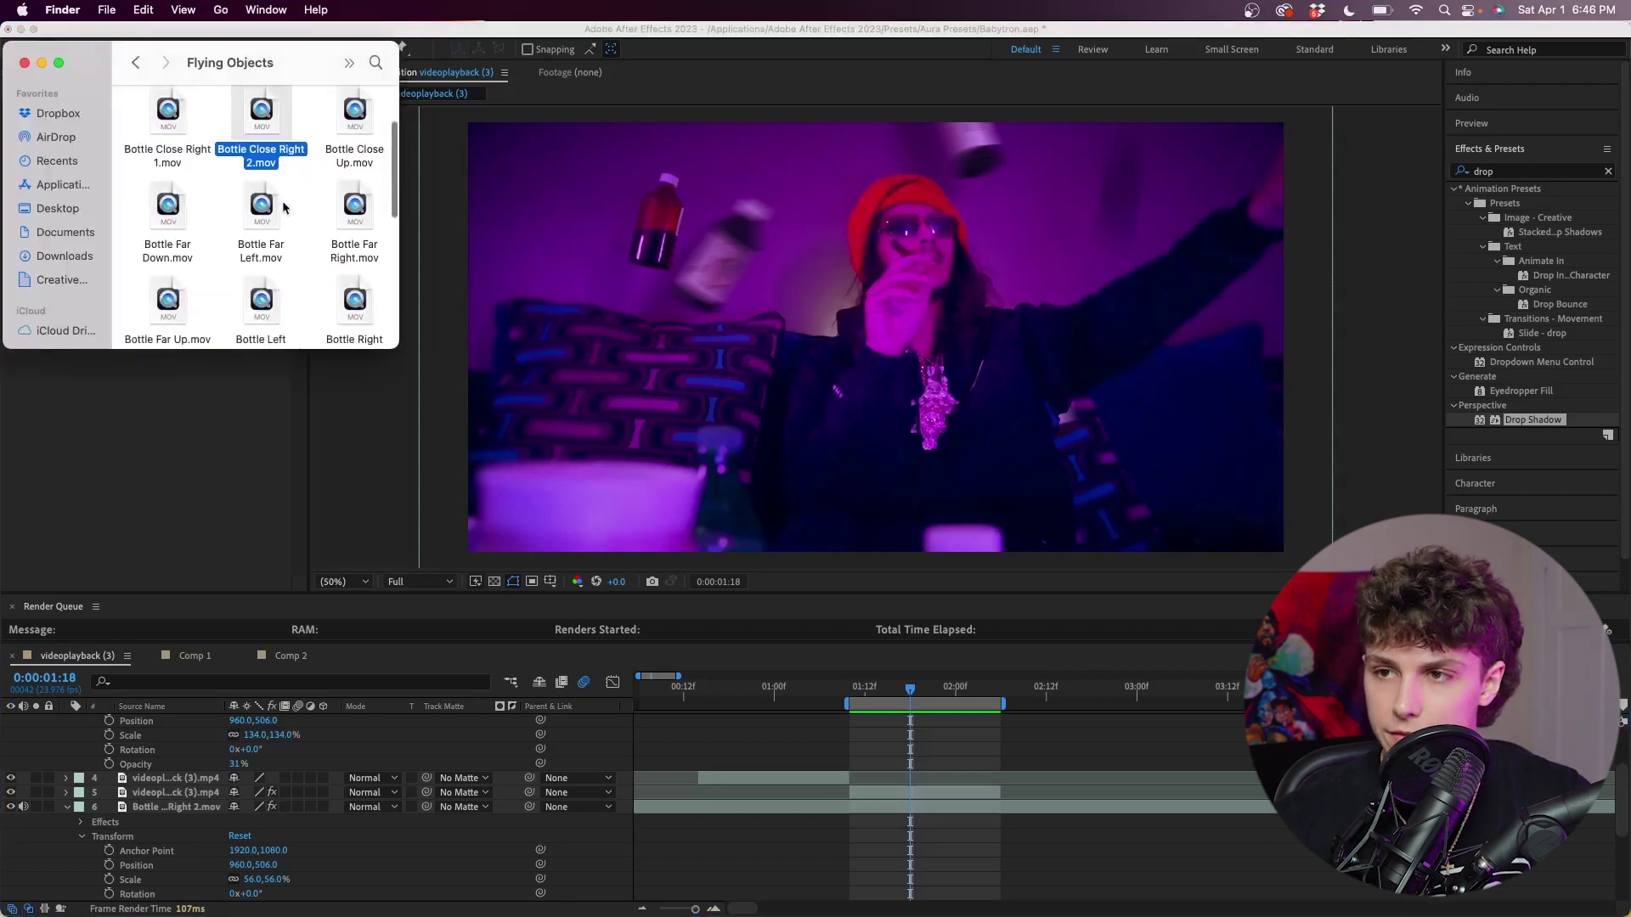
scroll(292, 249, "down", 2)
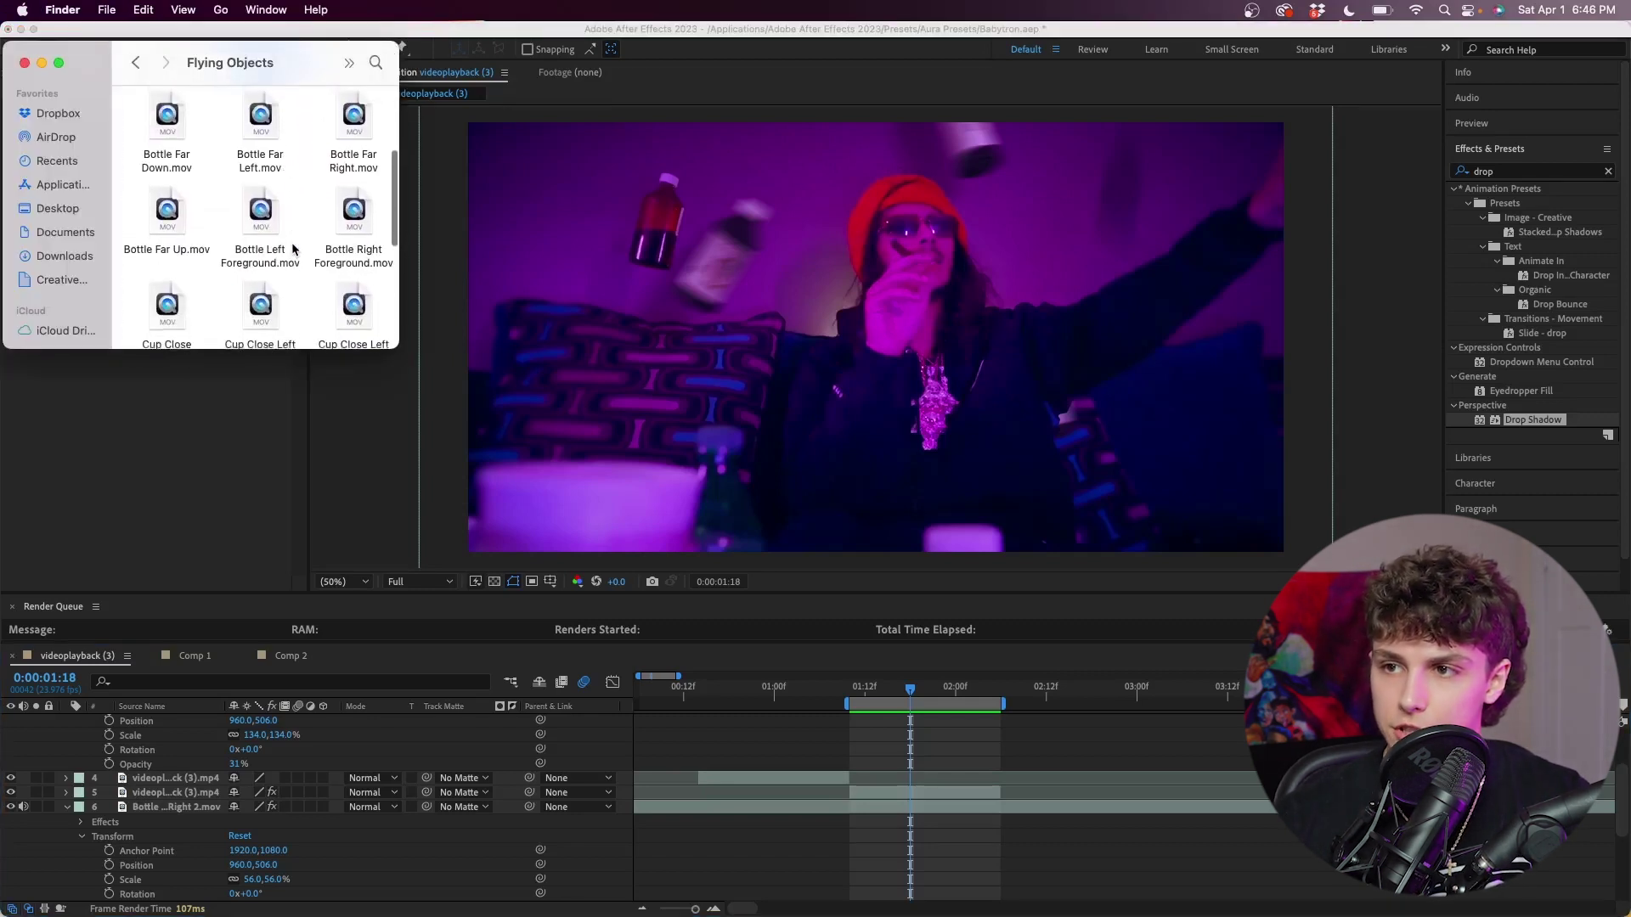
left_click(361, 134)
left_click(286, 130)
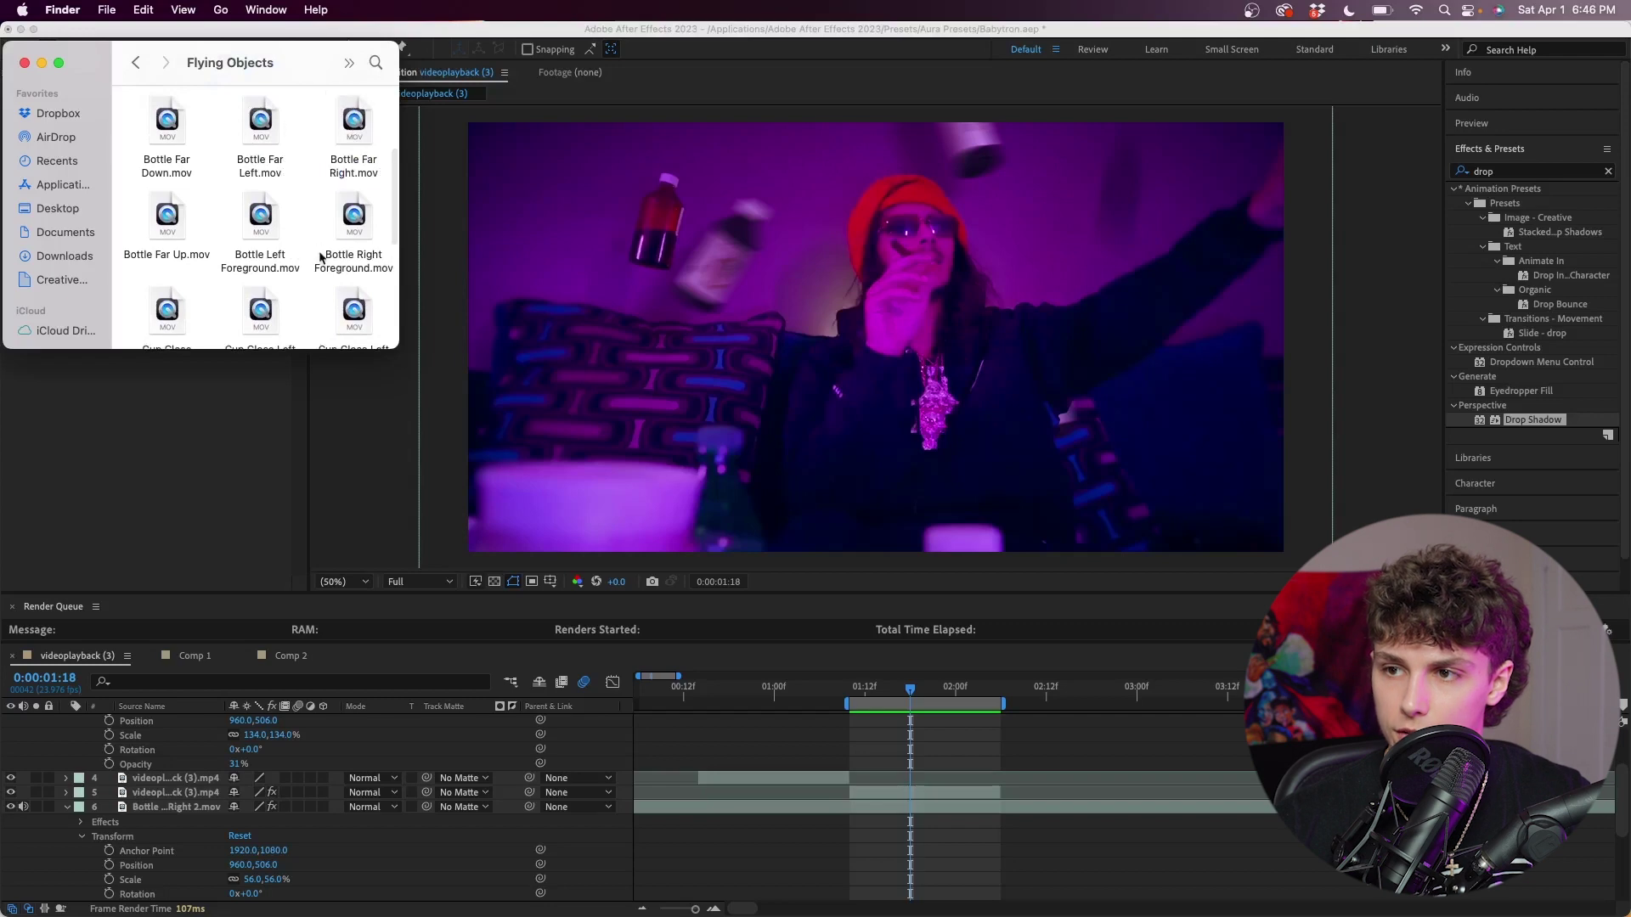
left_click_drag(272, 259, 903, 790)
left_click_drag(184, 799, 188, 815)
Scale the Bottle Left Foreground.mov layer to 52% and move it up to position 960, -93.
left_click_drag(911, 692, 879, 692)
left_click(67, 808)
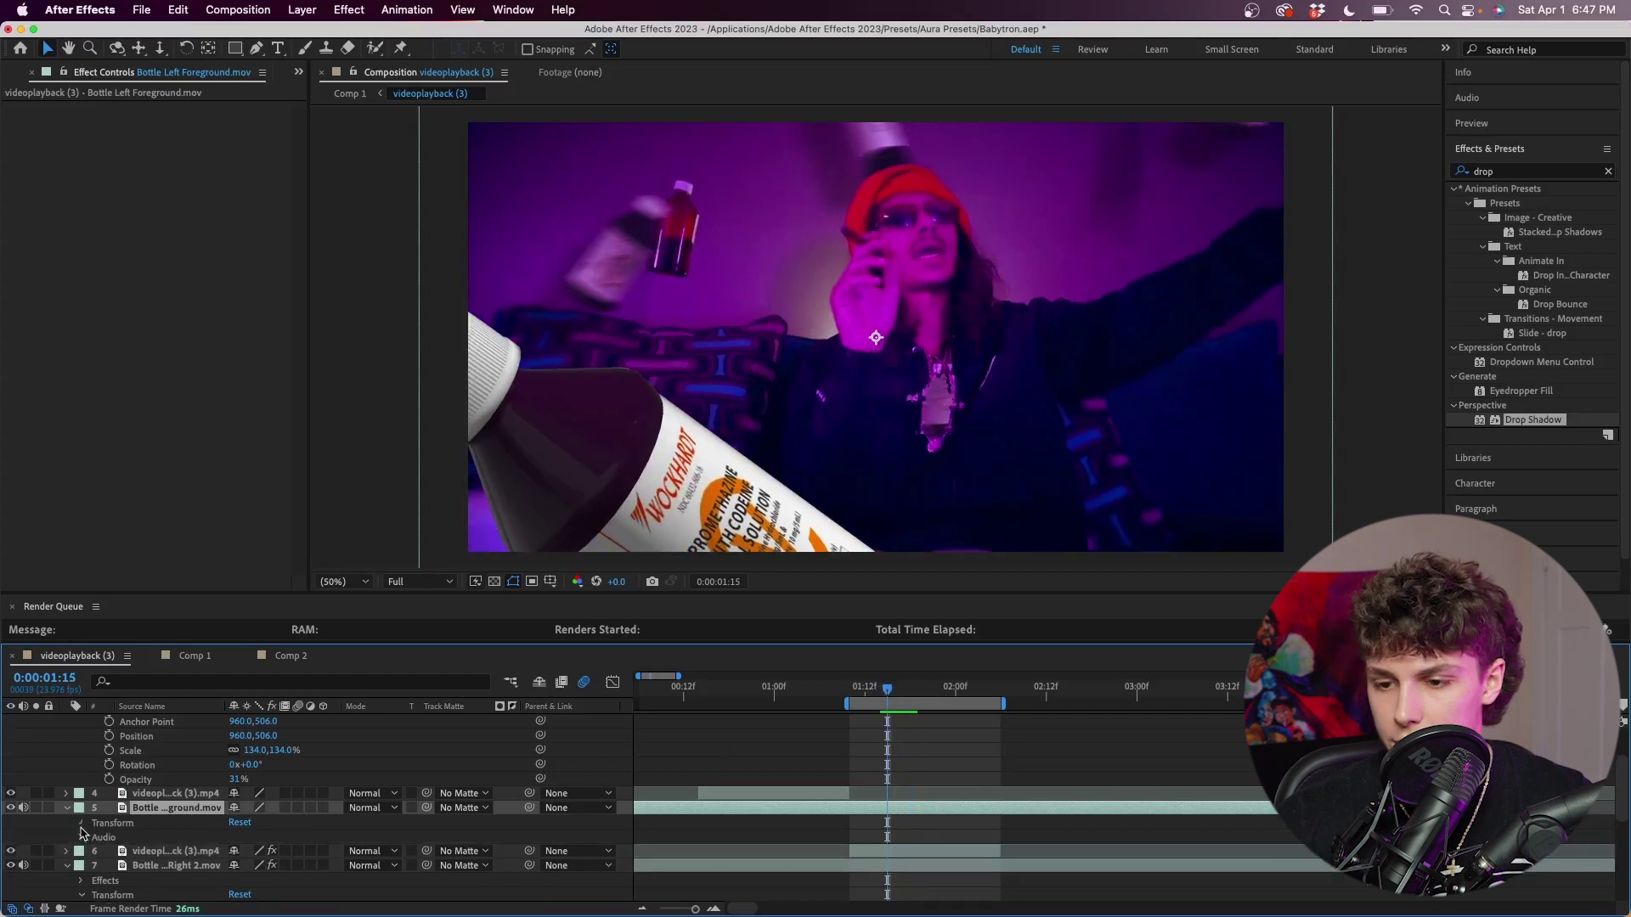
left_click(81, 822)
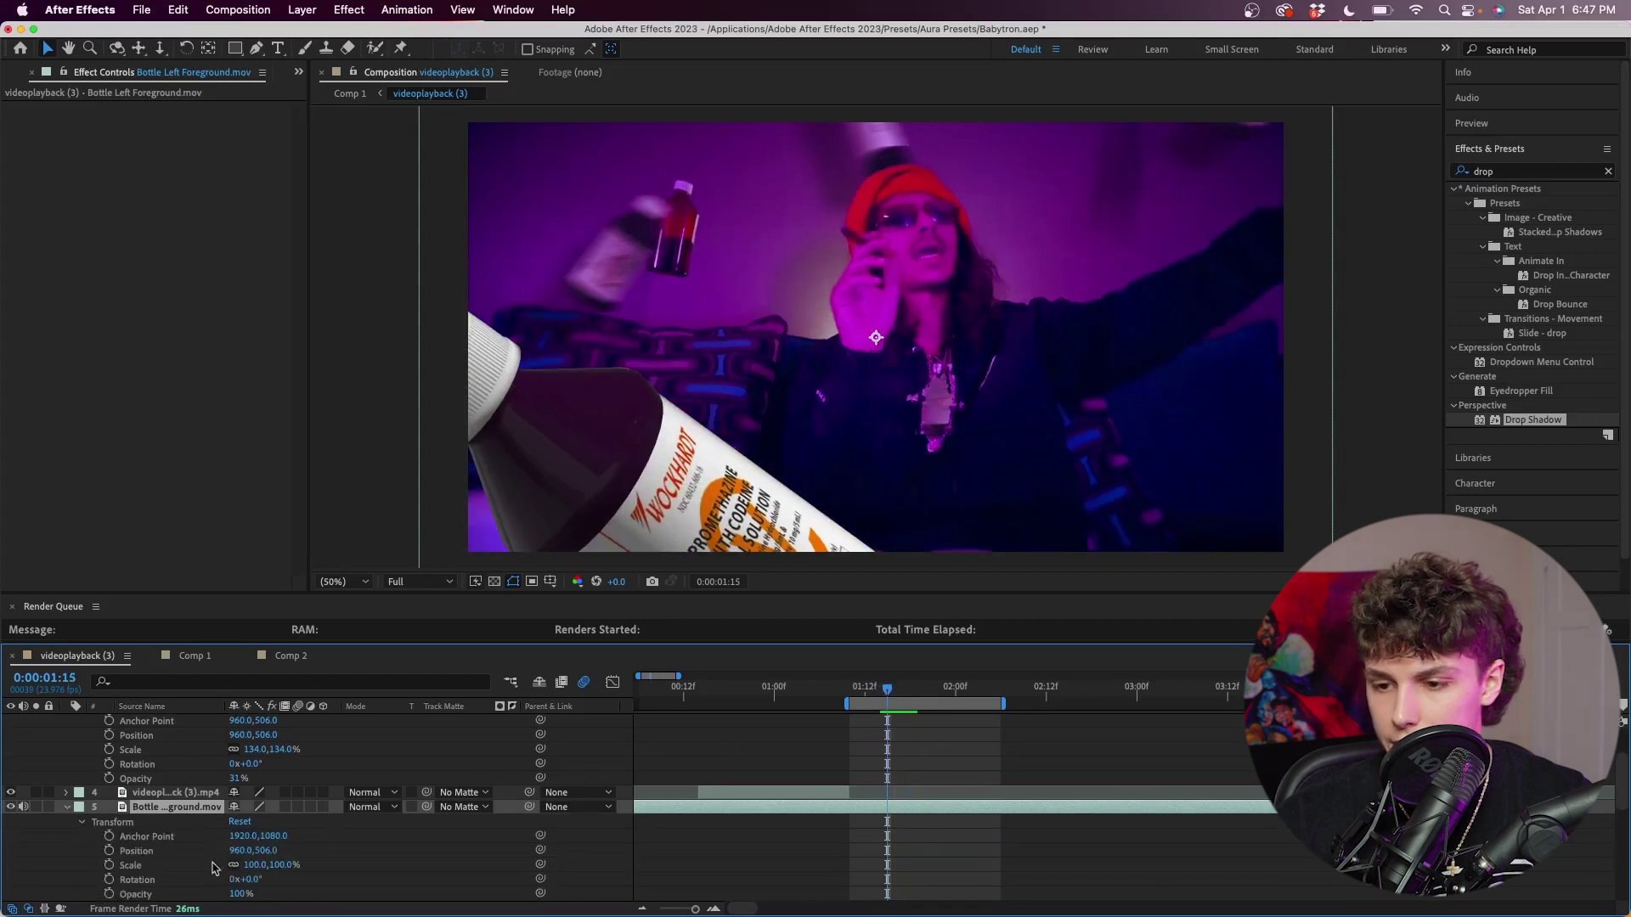
left_click_drag(248, 866, 211, 864)
left_click_drag(267, 850, 163, 845)
left_click_drag(261, 860, 204, 860)
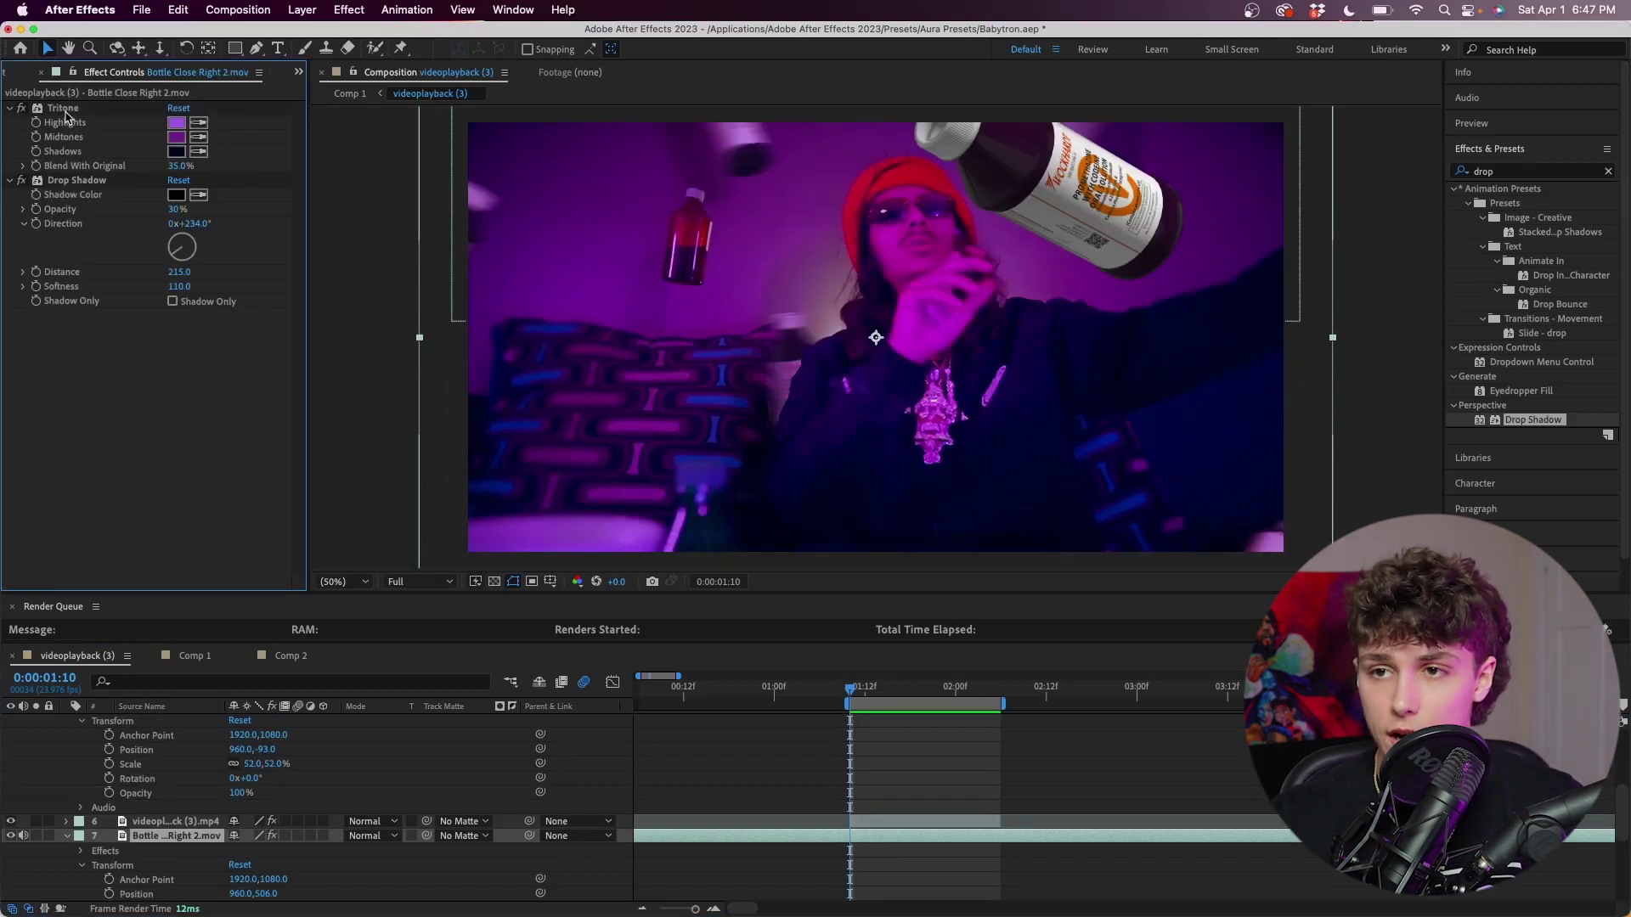
Copy Tritone and Drop Shadow from Bottle Close Right 2.mov to Bottle Left Foreground.mov, setting the copied shadow's opacity to 12% and softness to 563.
left_click(66, 115)
left_click(79, 183, "shift")
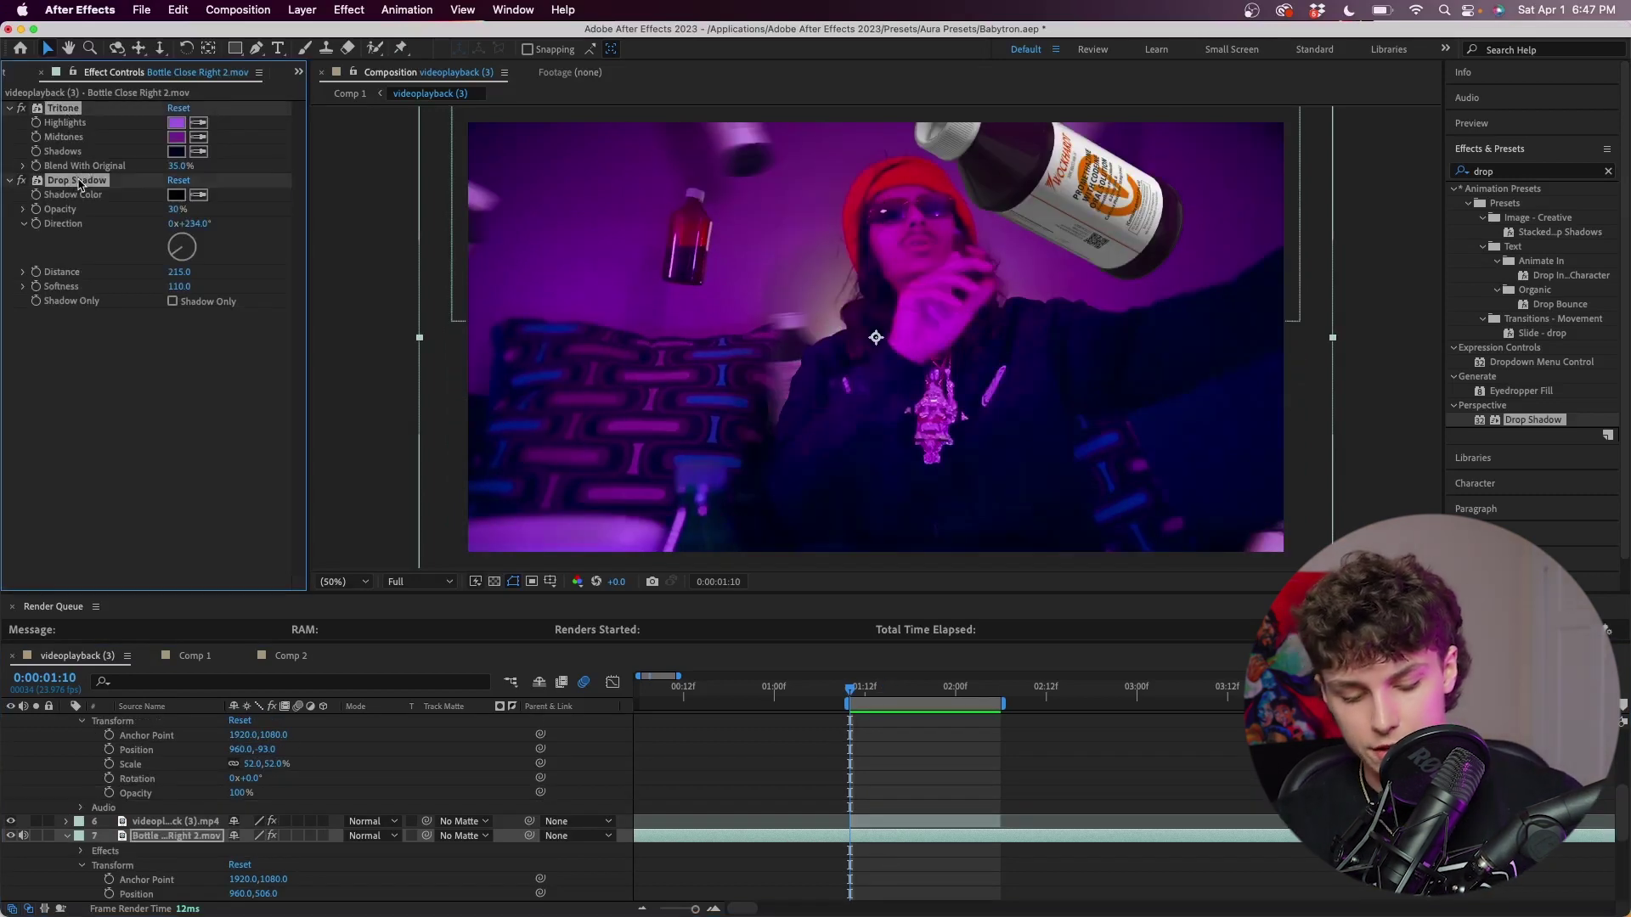
scroll(885, 807, "up", 3)
left_click(885, 806)
key("ctrl+v")
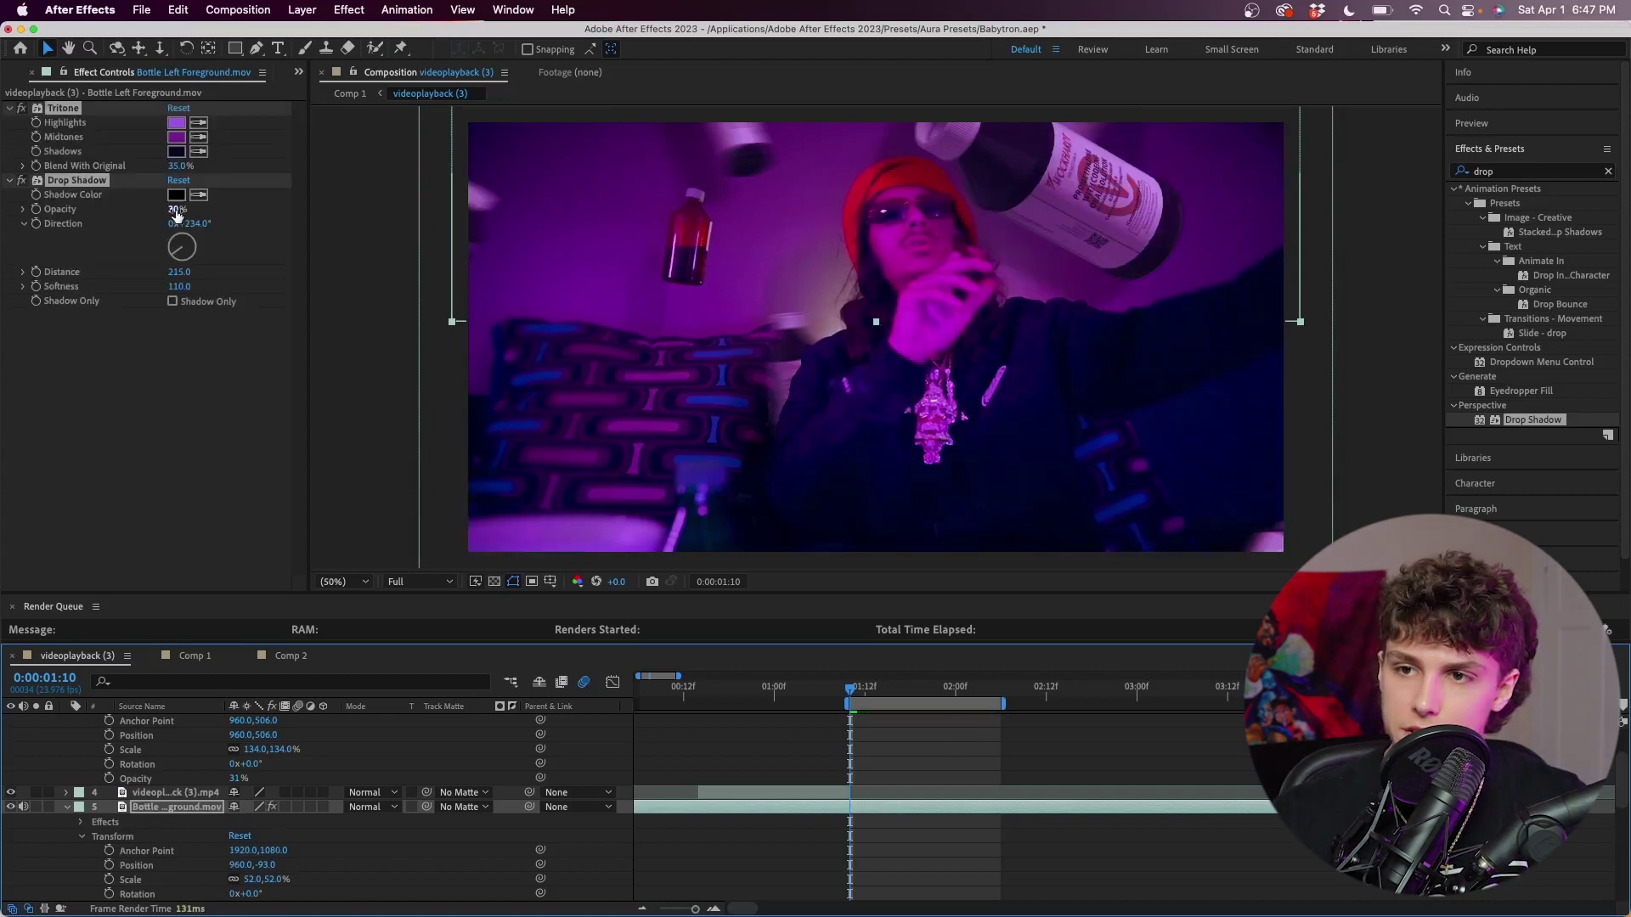
left_click_drag(175, 214, 164, 210)
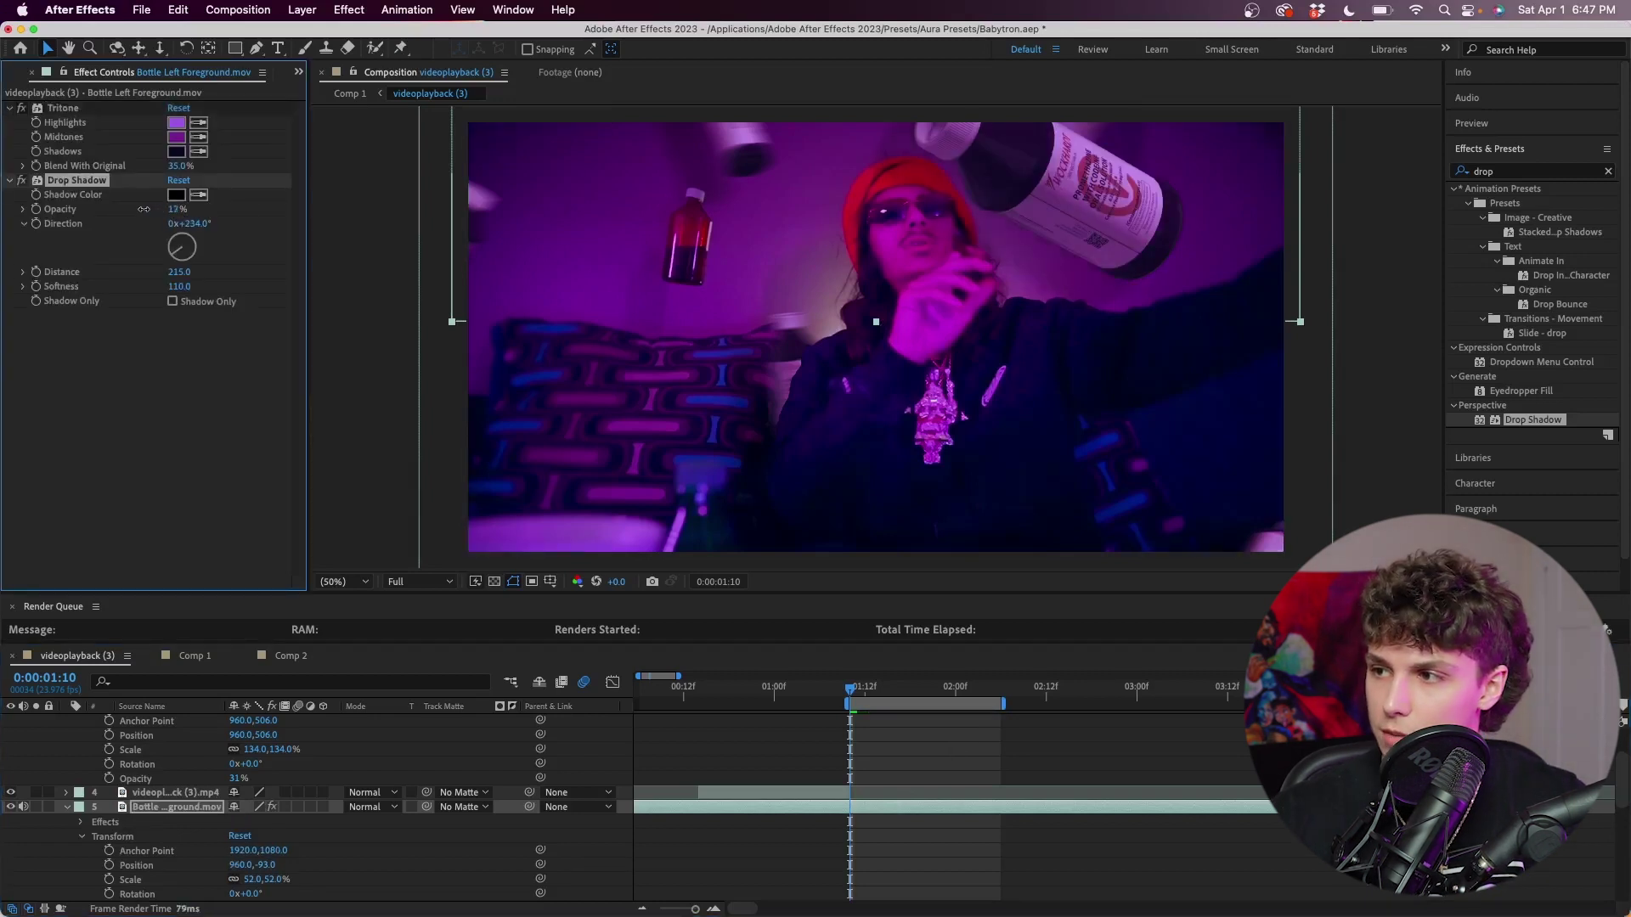
left_click_drag(179, 286, 771, 268)
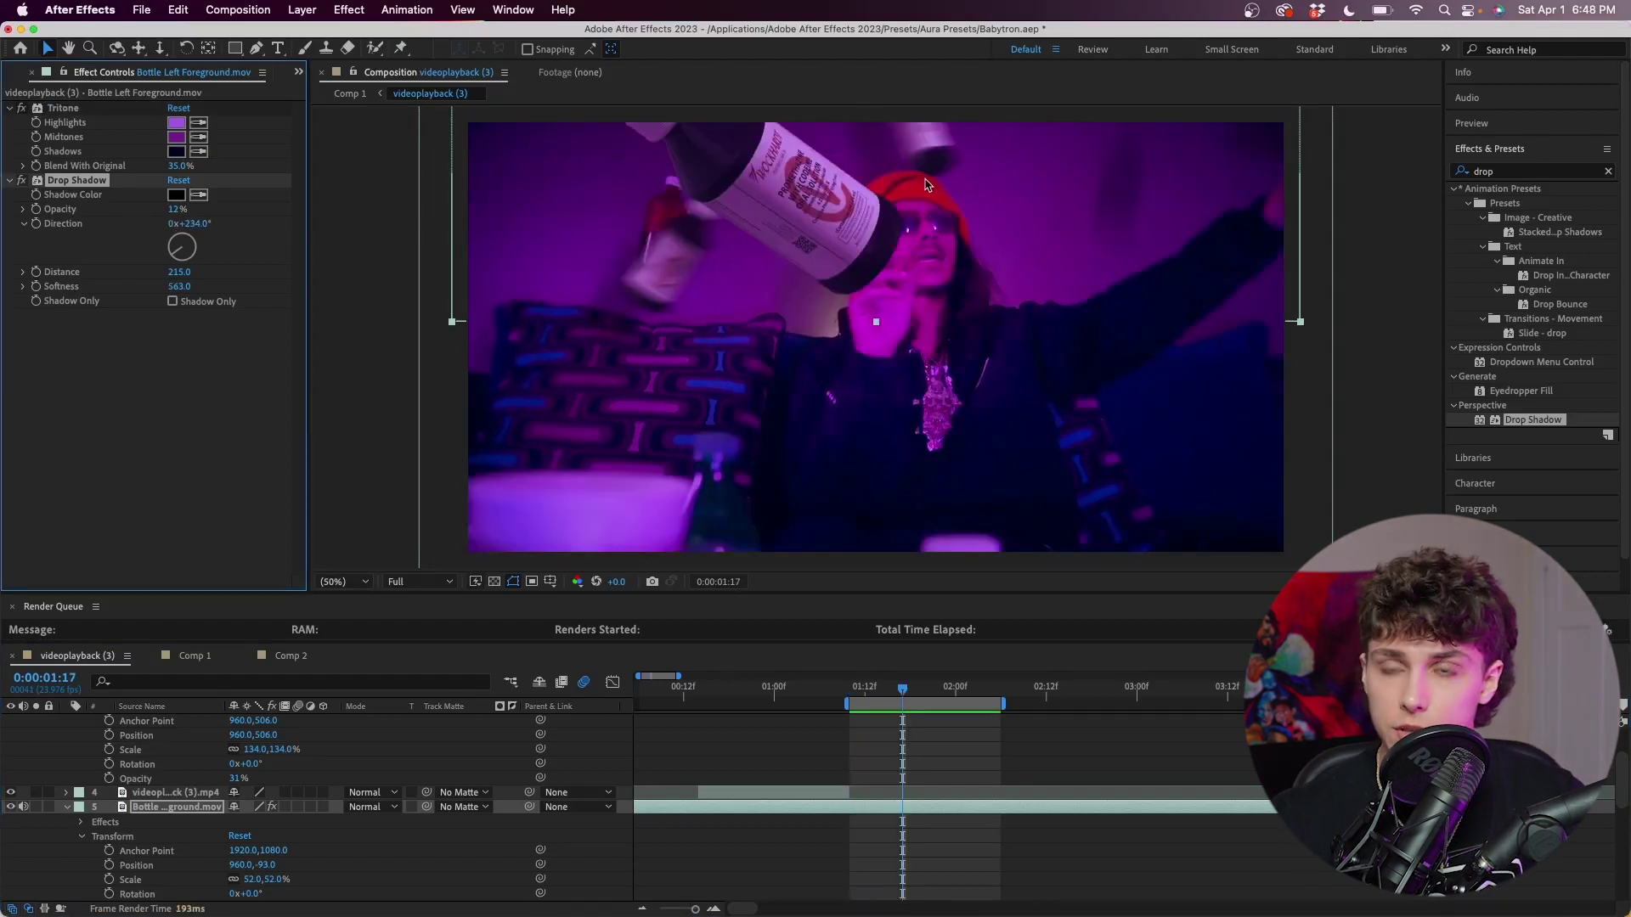
Apply Gaussian Blur to the Bottle Left Foreground.mov layer with a blurriness of about 45.7 and preview it.
left_click(1521, 174)
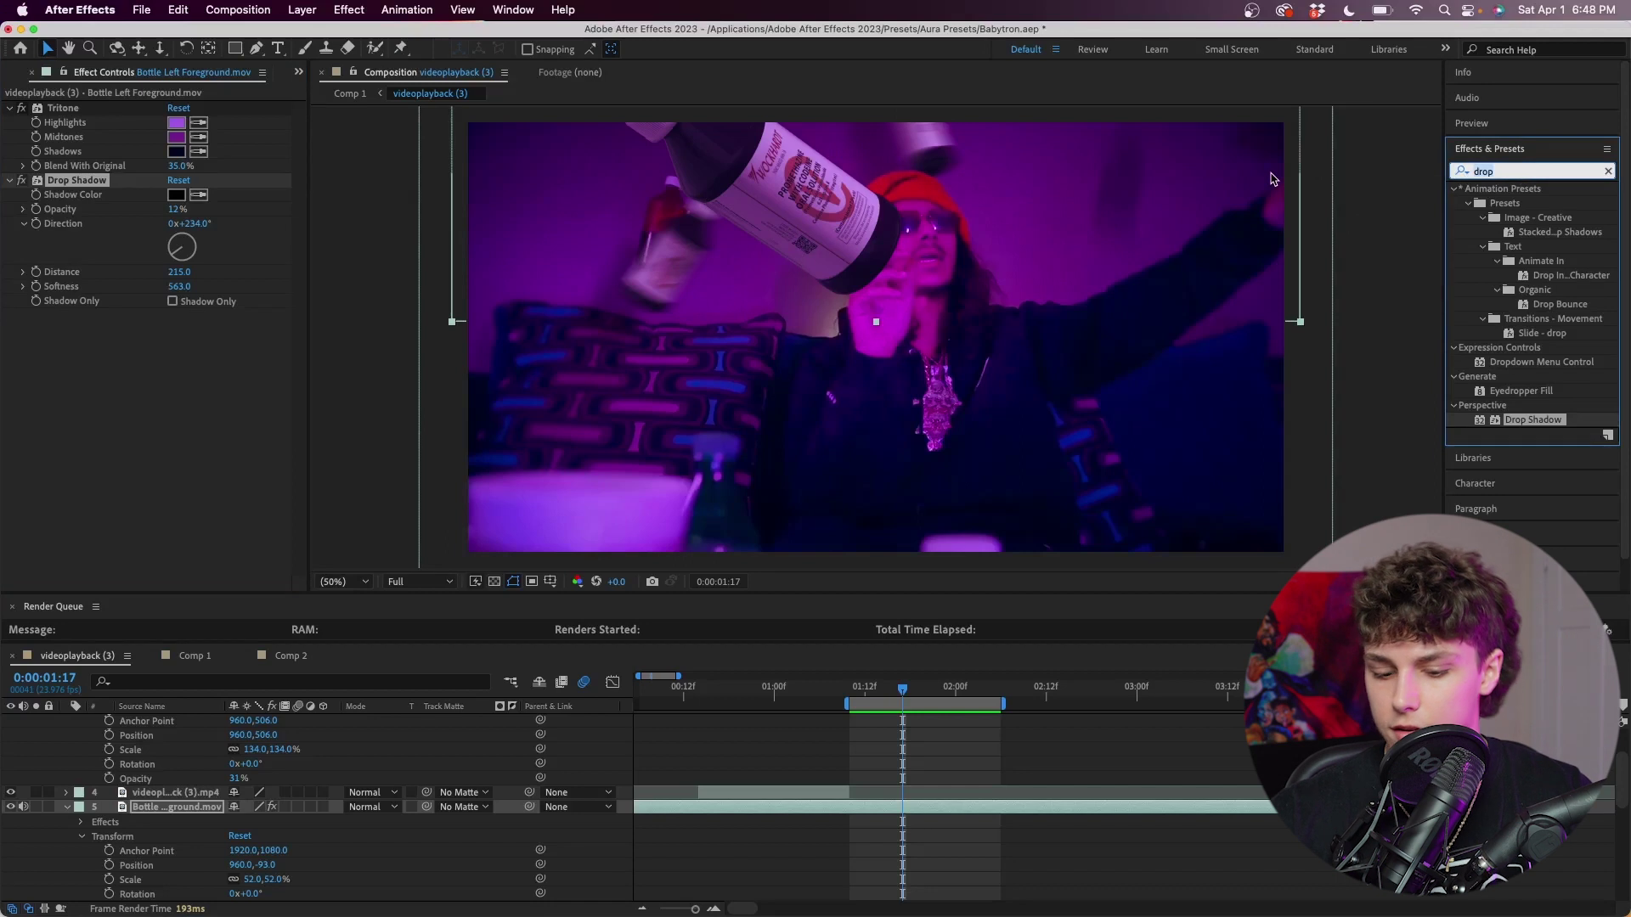
type("gaus")
left_click_drag(1533, 203, 935, 807)
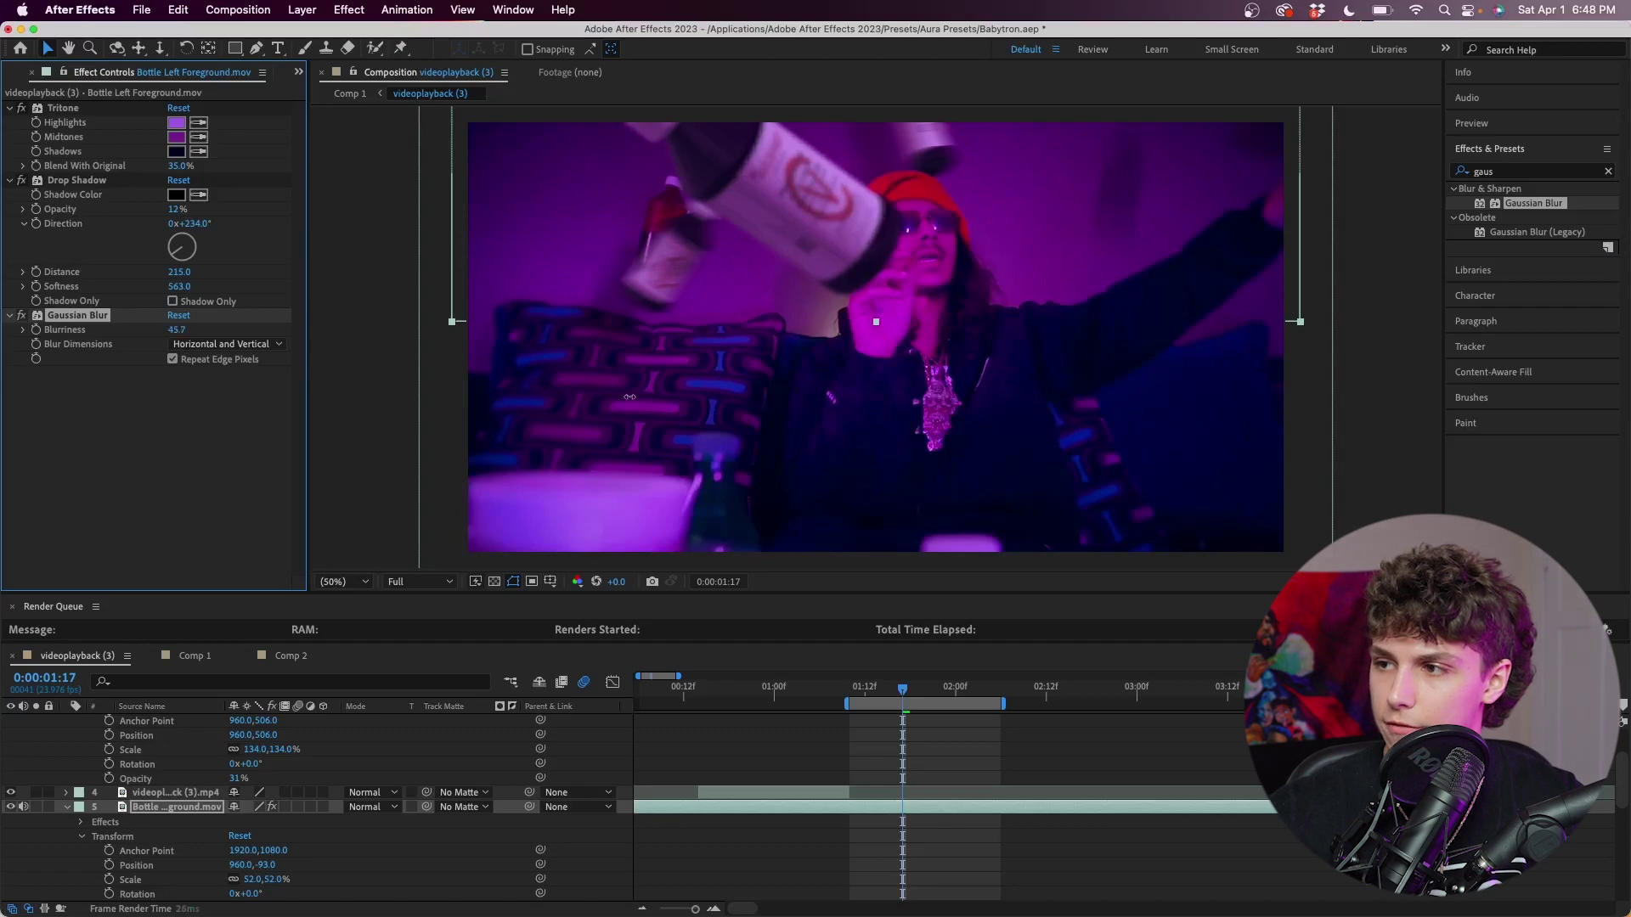
key("space")
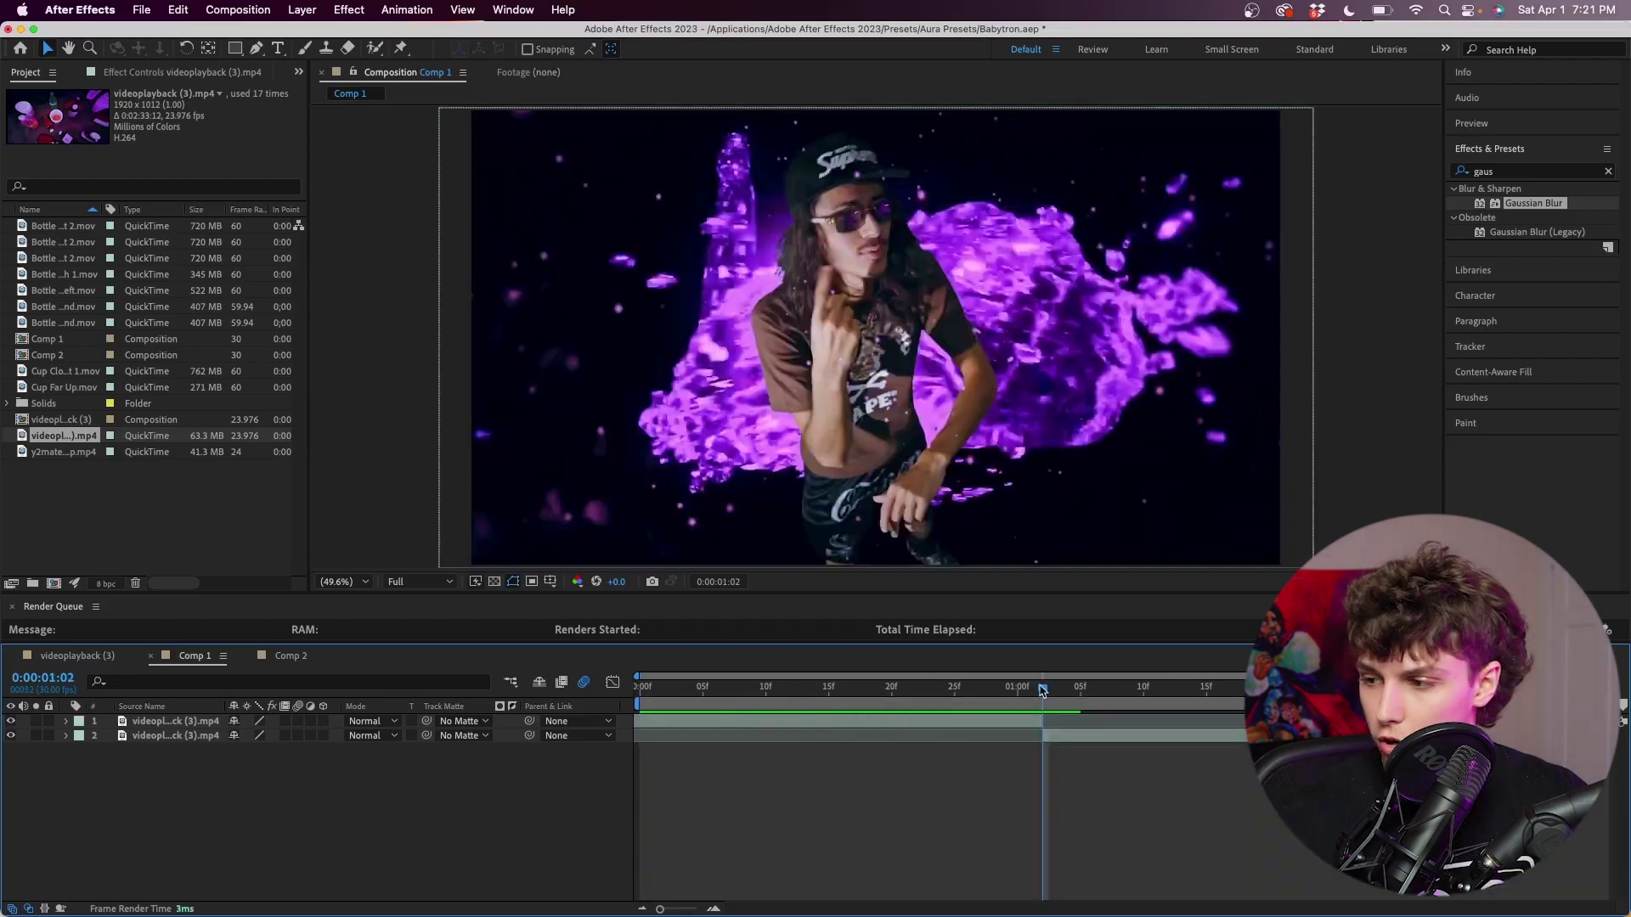
Locate the cut between the two clips in Comp 1 and place the playhead at 0:00:00:29, three frames before it.
left_click_drag(1043, 695, 1029, 729)
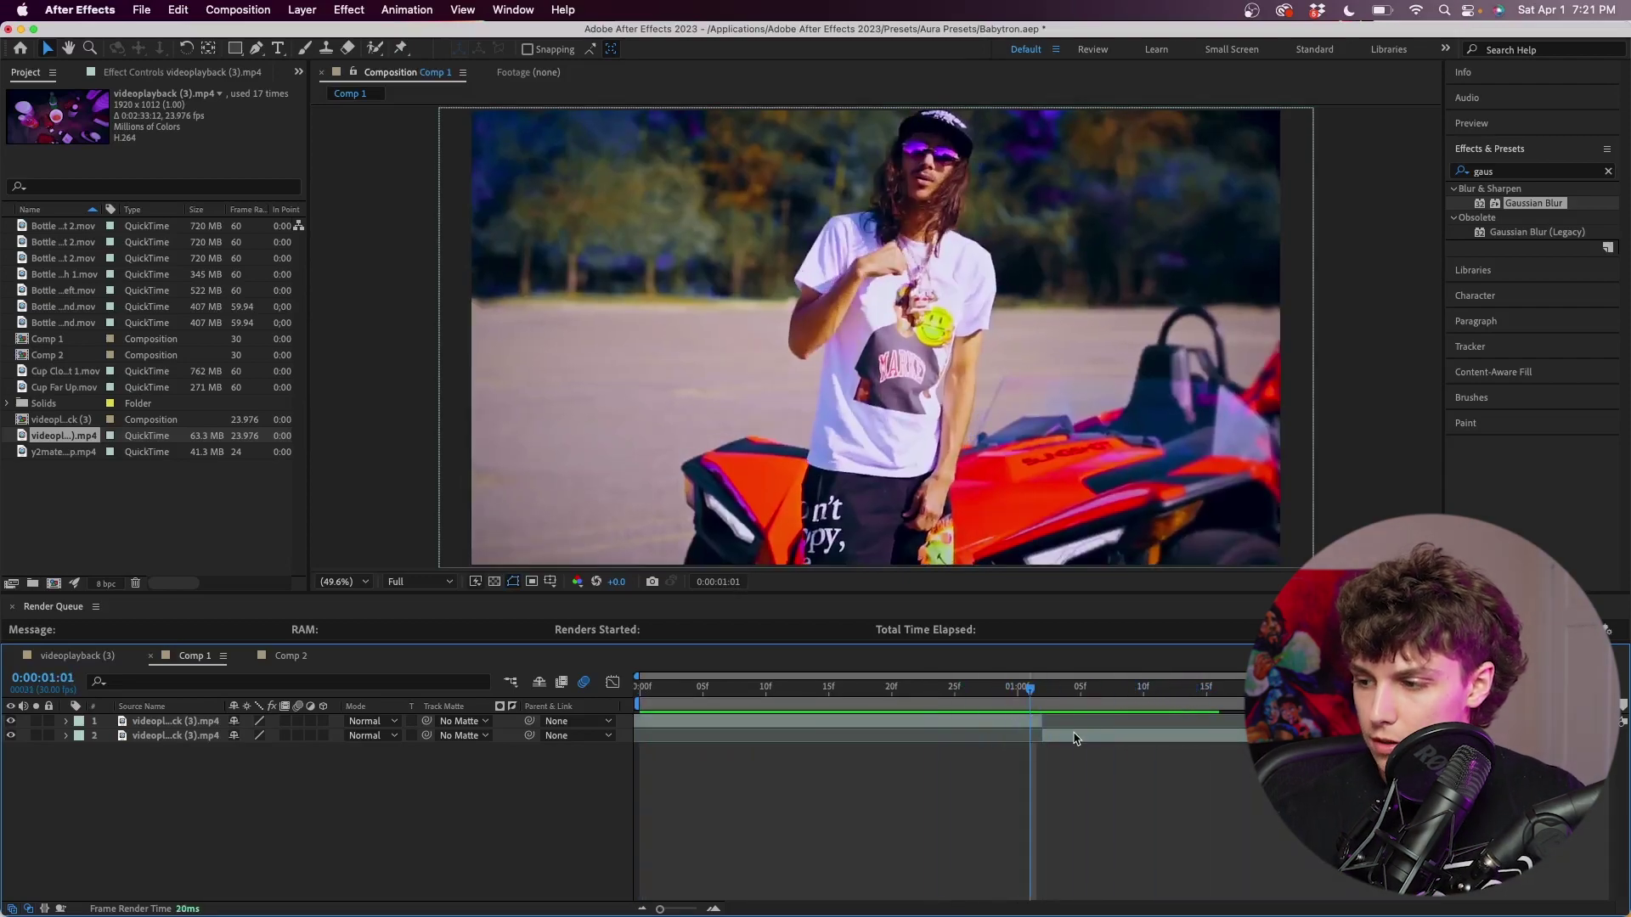
left_click(1075, 738)
left_click(950, 724)
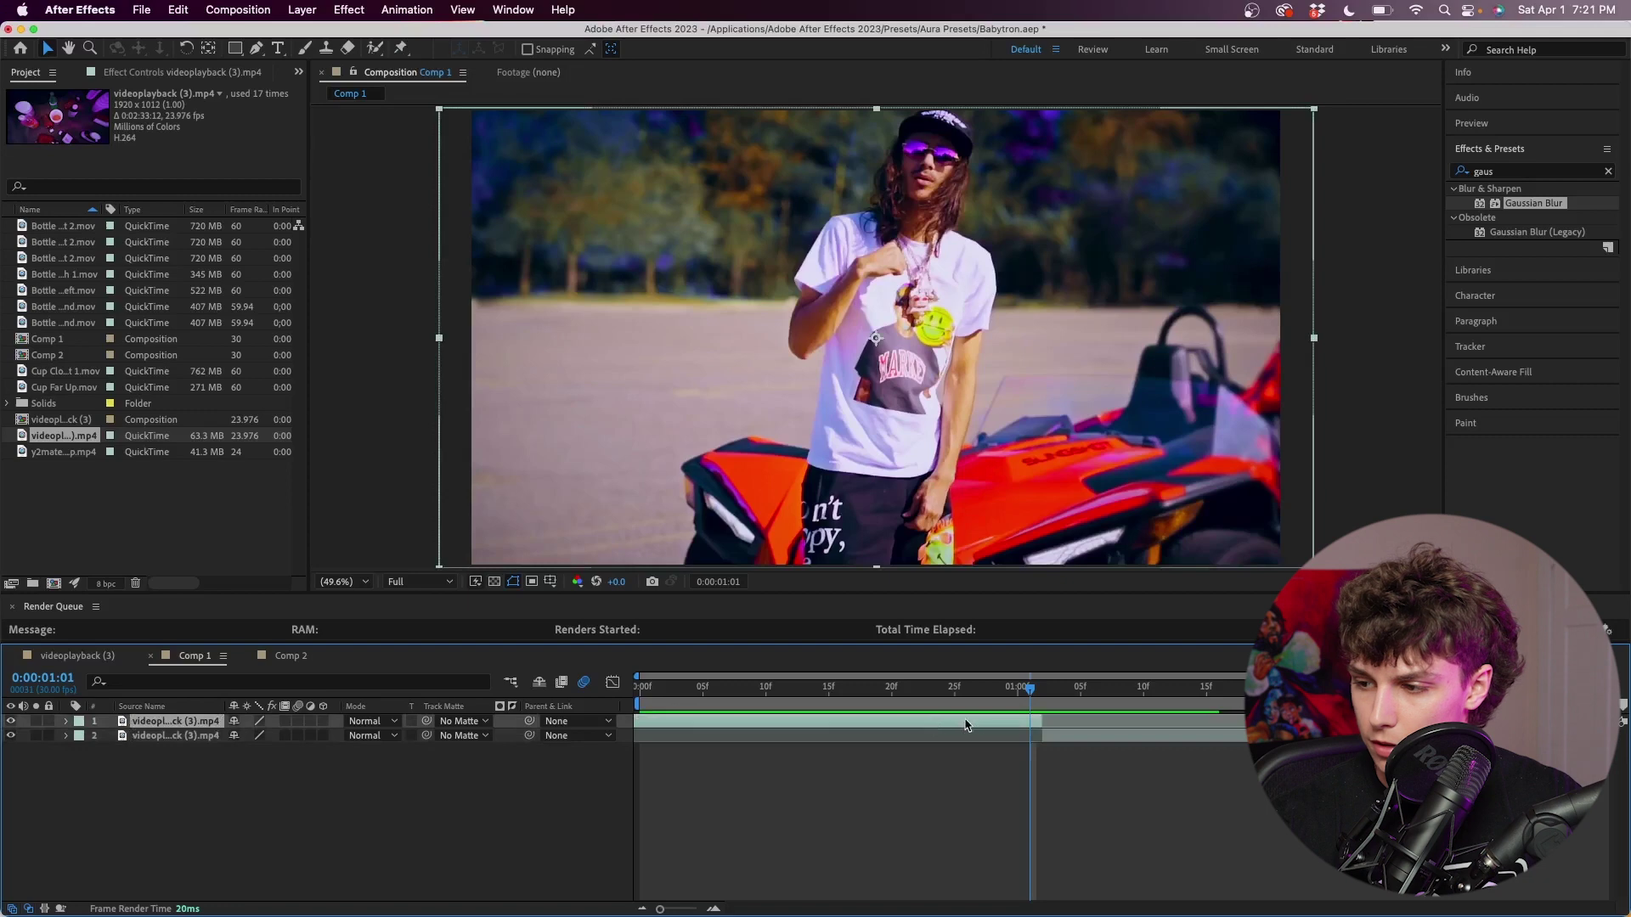
left_click(1103, 738)
key("super+Right")
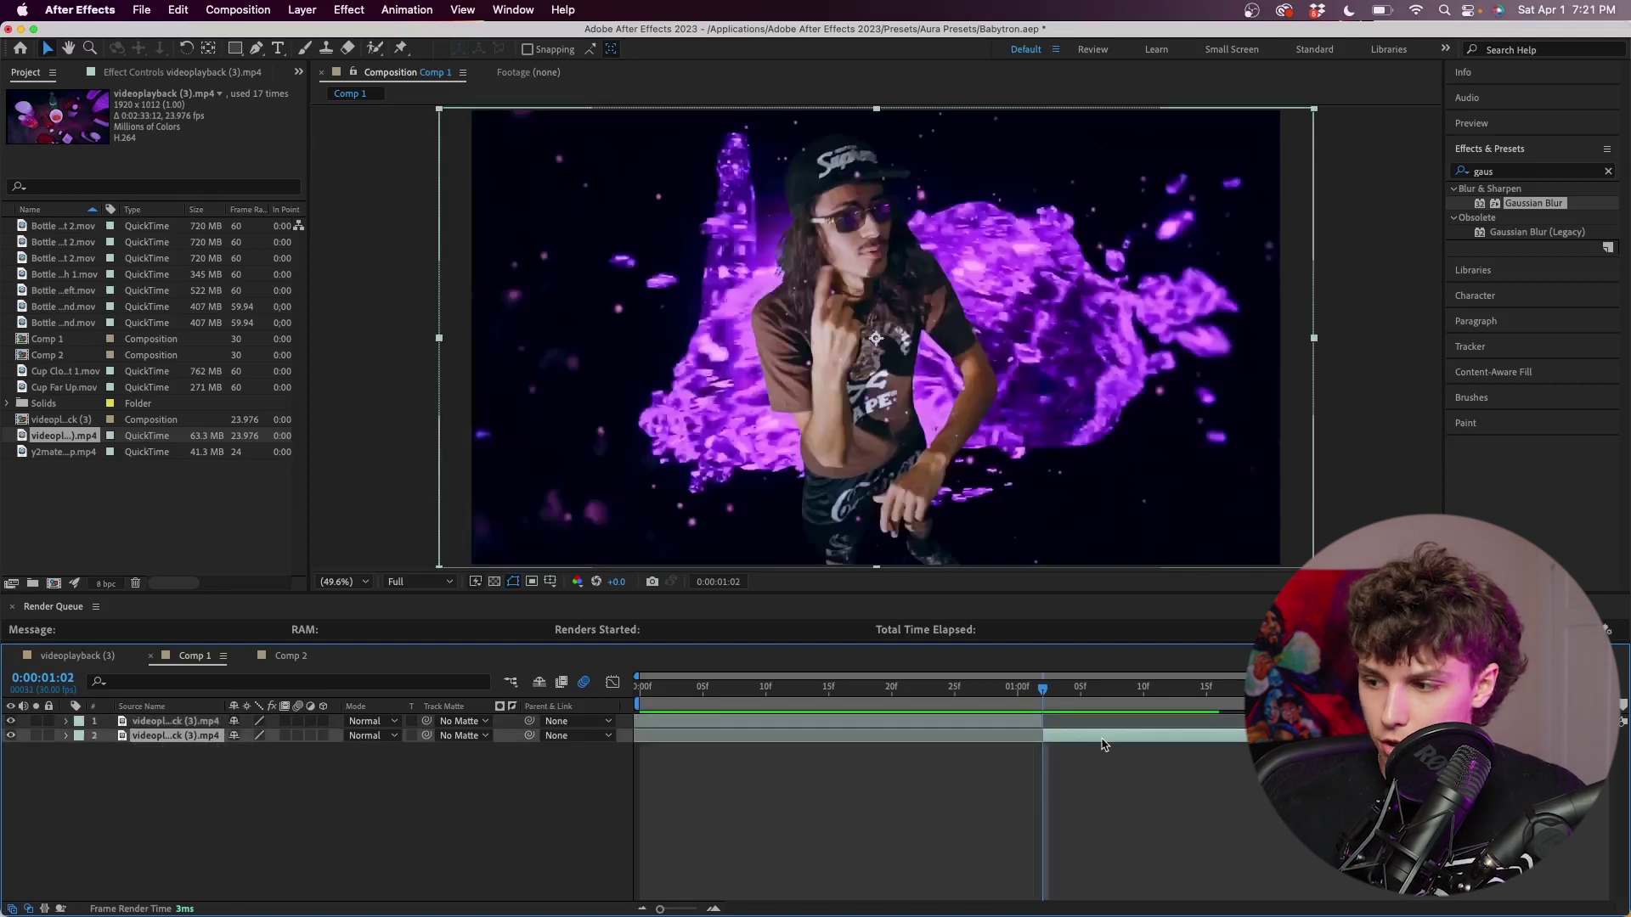
key("Page_Up")
key("Page_Up")
key("Page_Up")
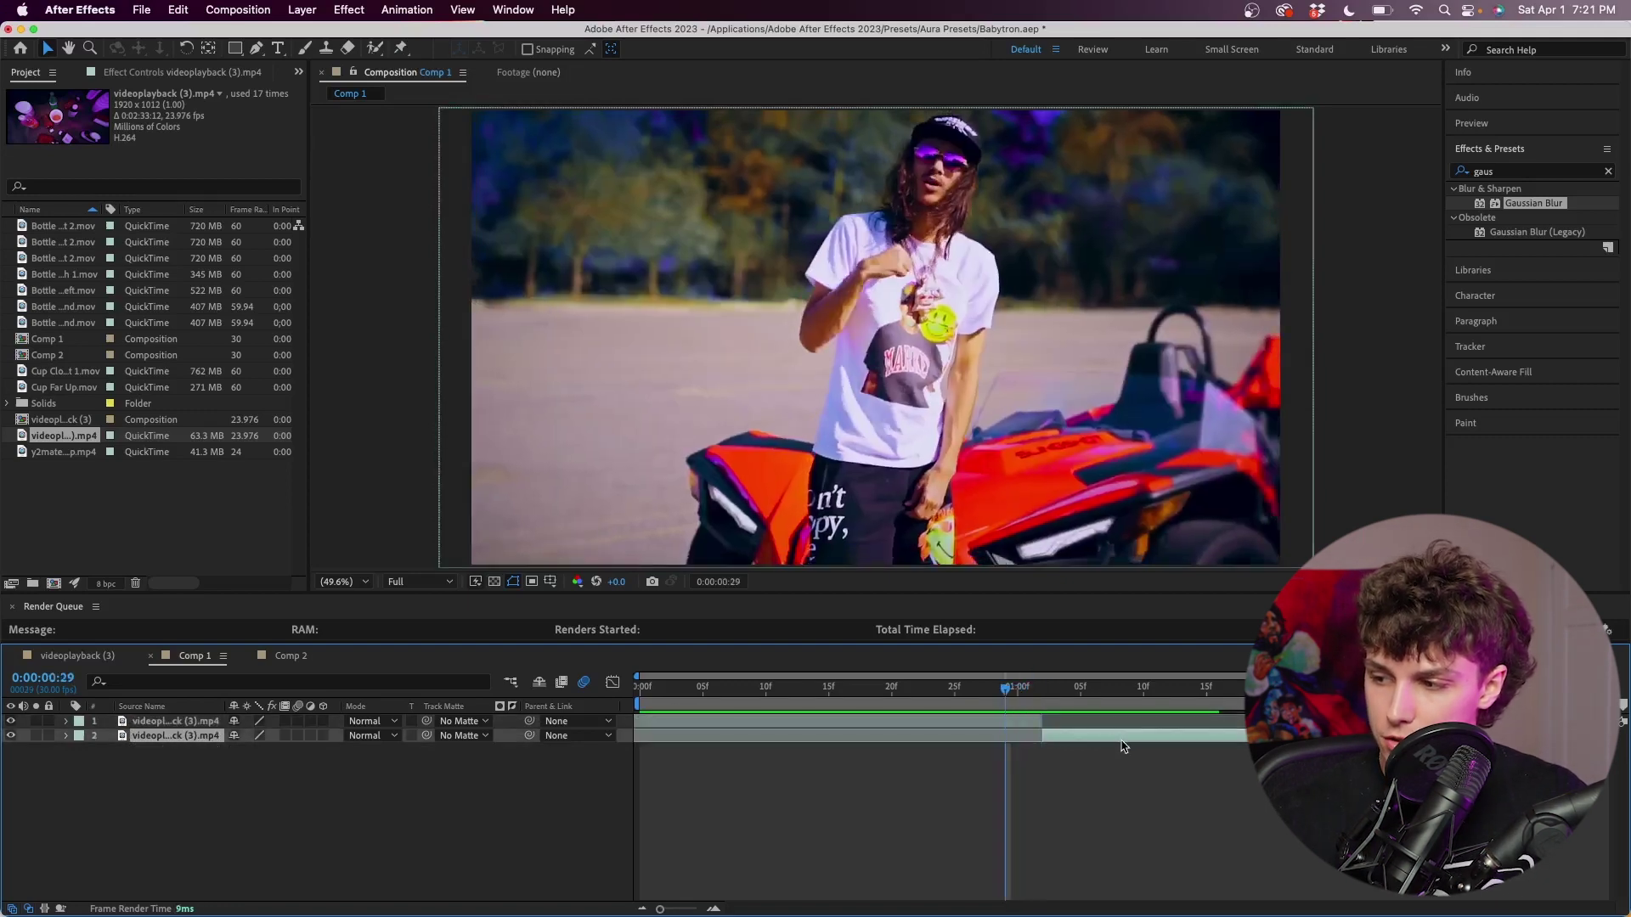
Apply the Transform effect to the first clip's layer and expand the effect's properties in the timeline.
left_click(1100, 723)
left_click(1520, 170)
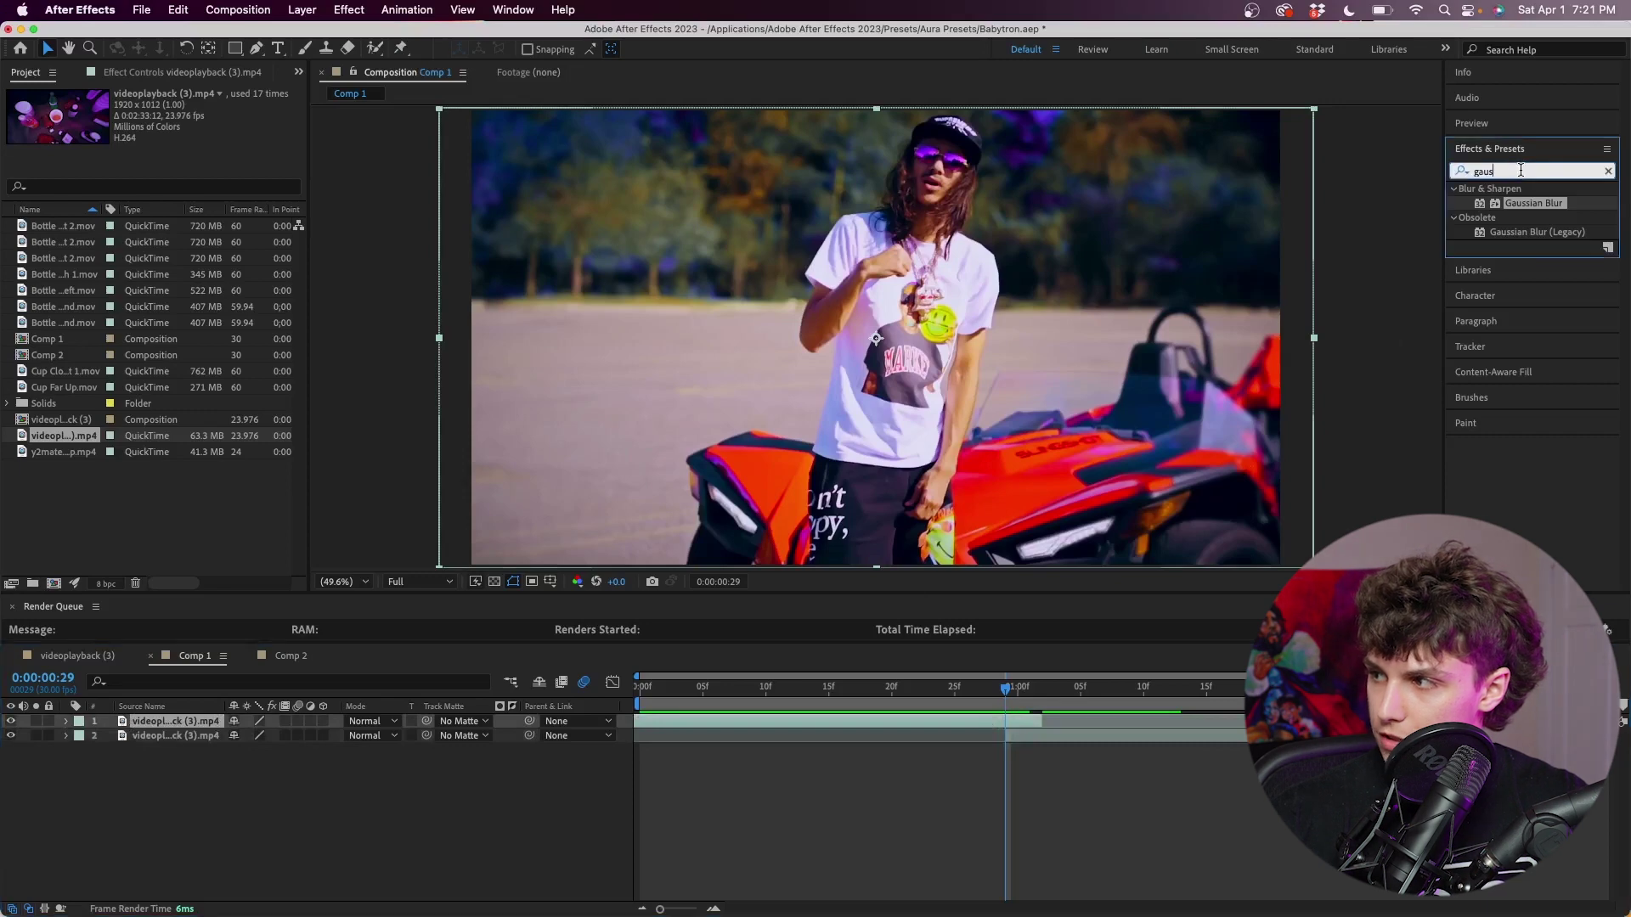
type("transform")
left_click_drag(1526, 203, 1006, 721)
left_click(66, 721)
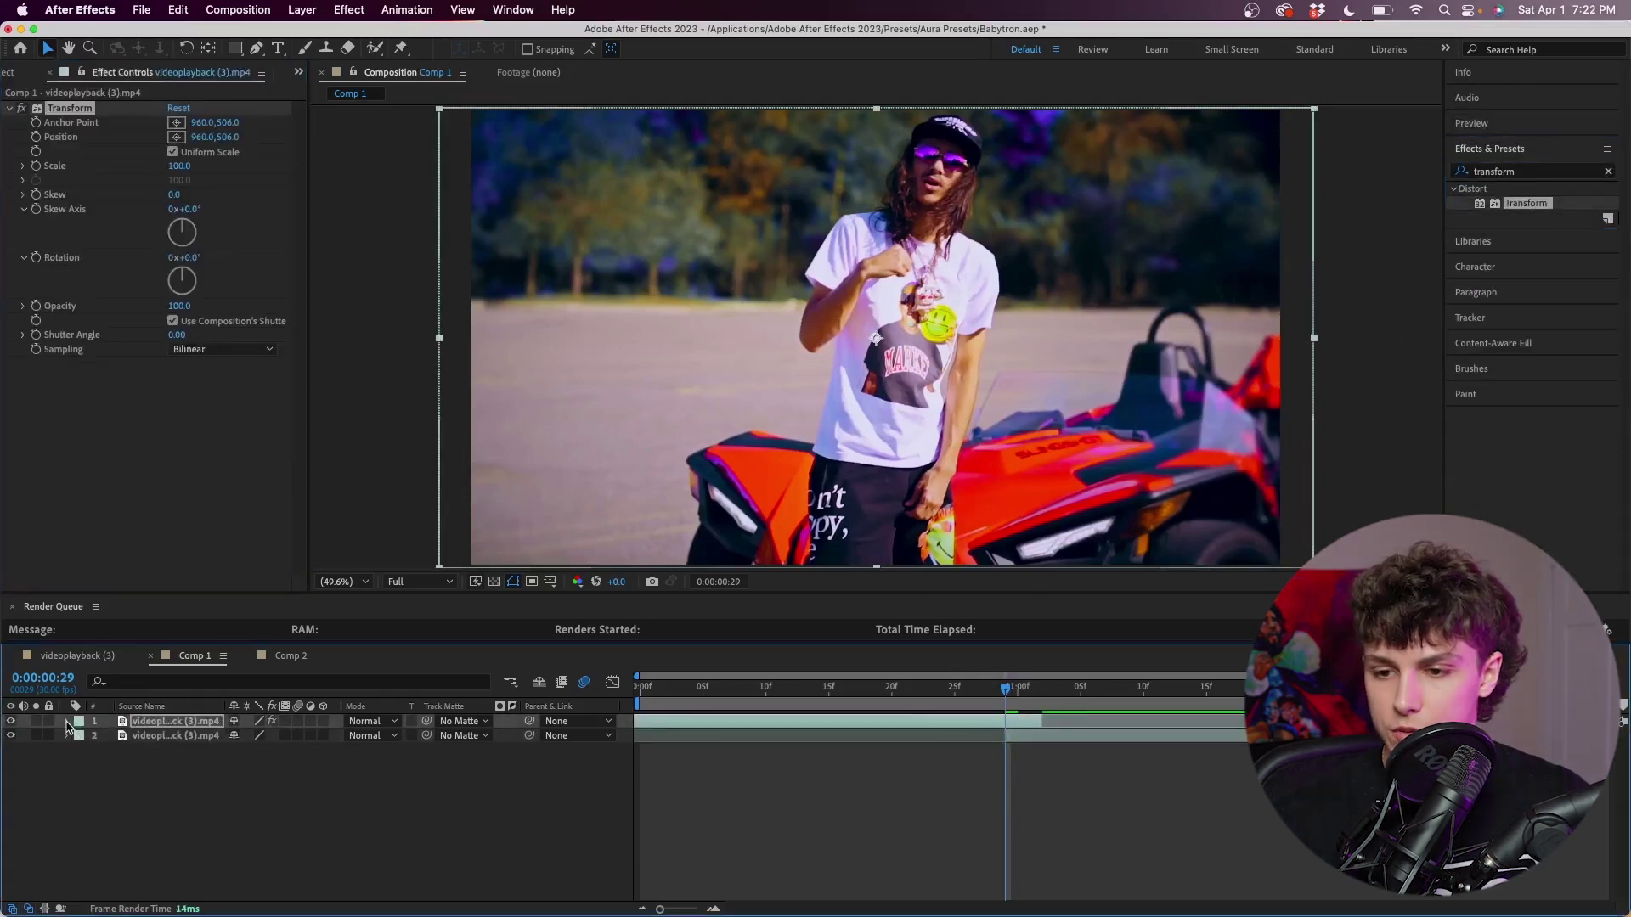
left_click(81, 751)
left_click(79, 737)
left_click(96, 751)
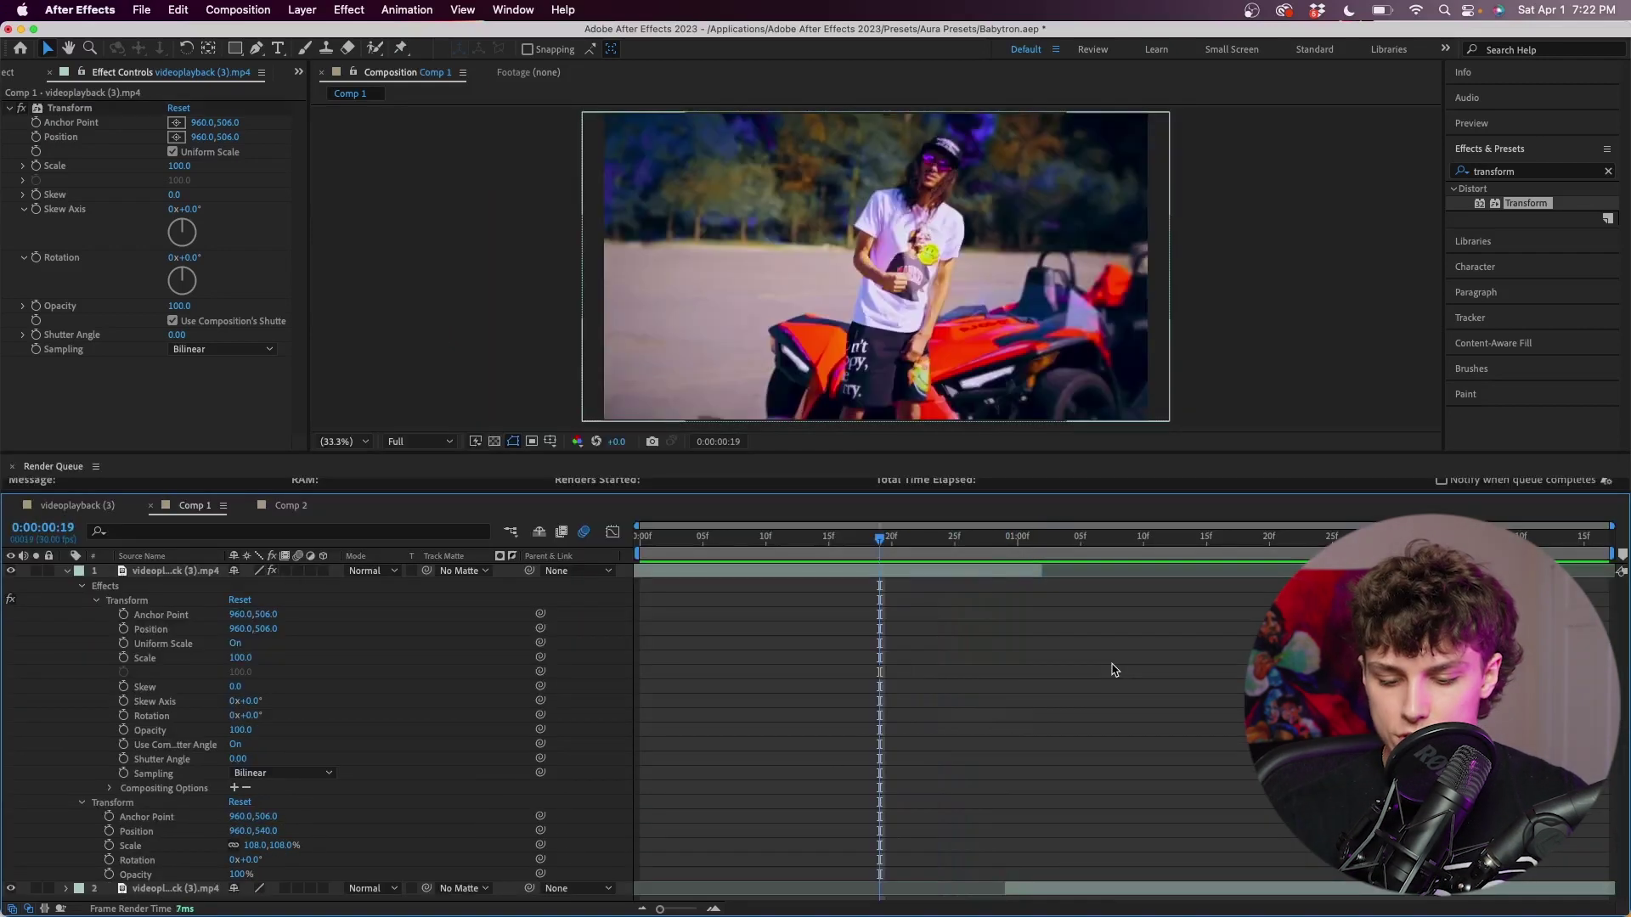
At 0:00:00:18, add starting keyframes for the Transform effect's position, scale and rotation on the first clip.
key("Page_Up")
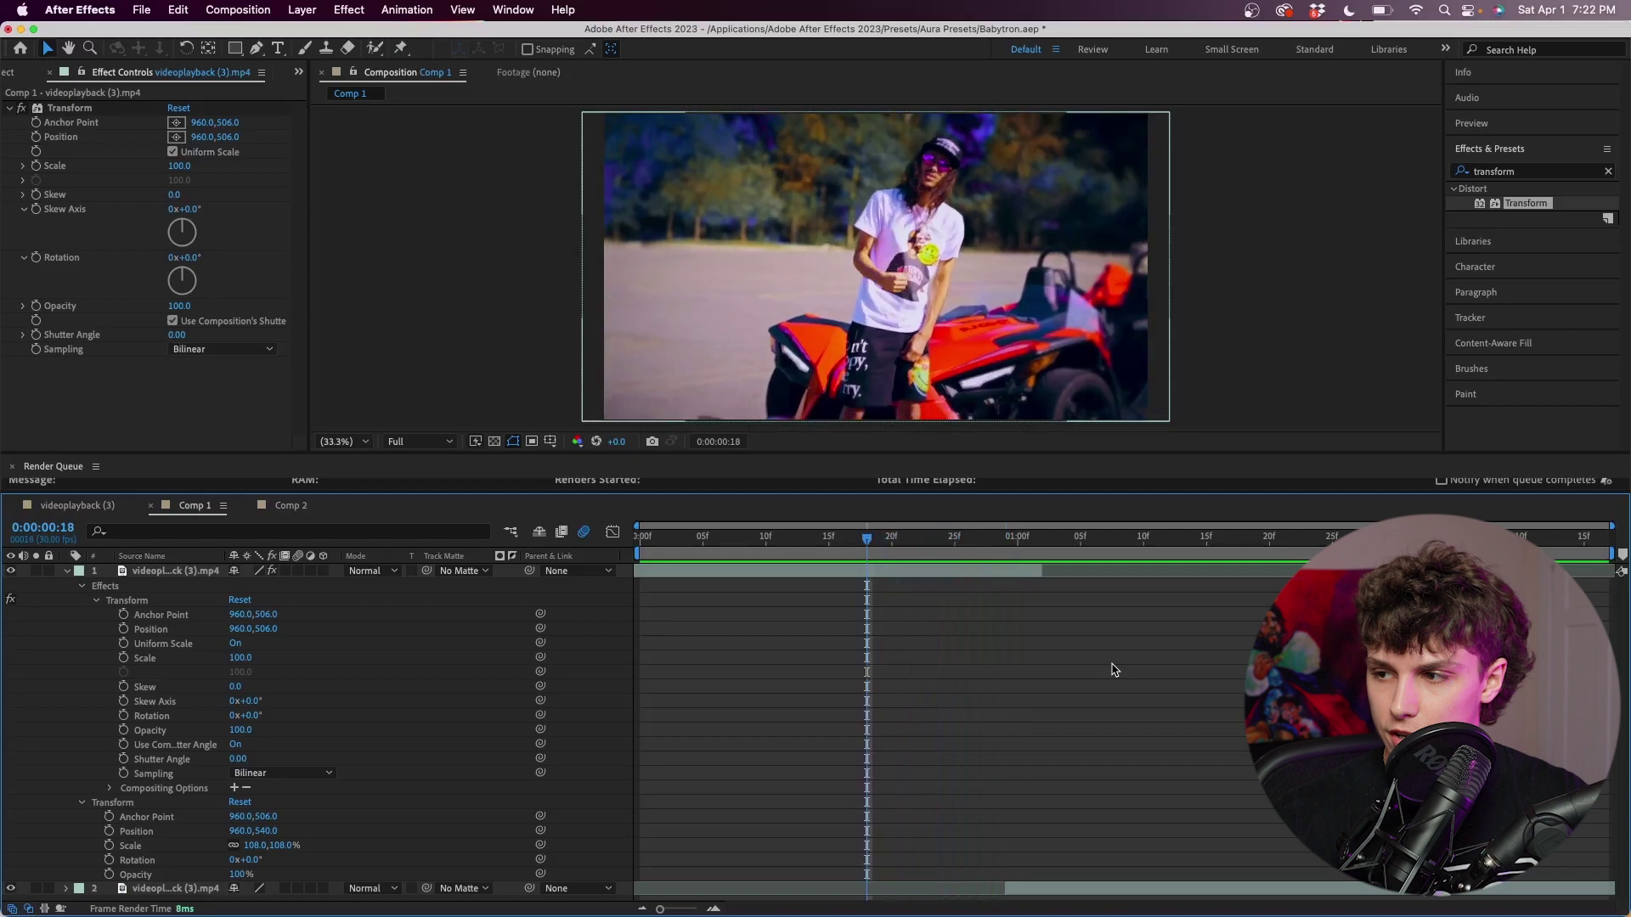
left_click(216, 658)
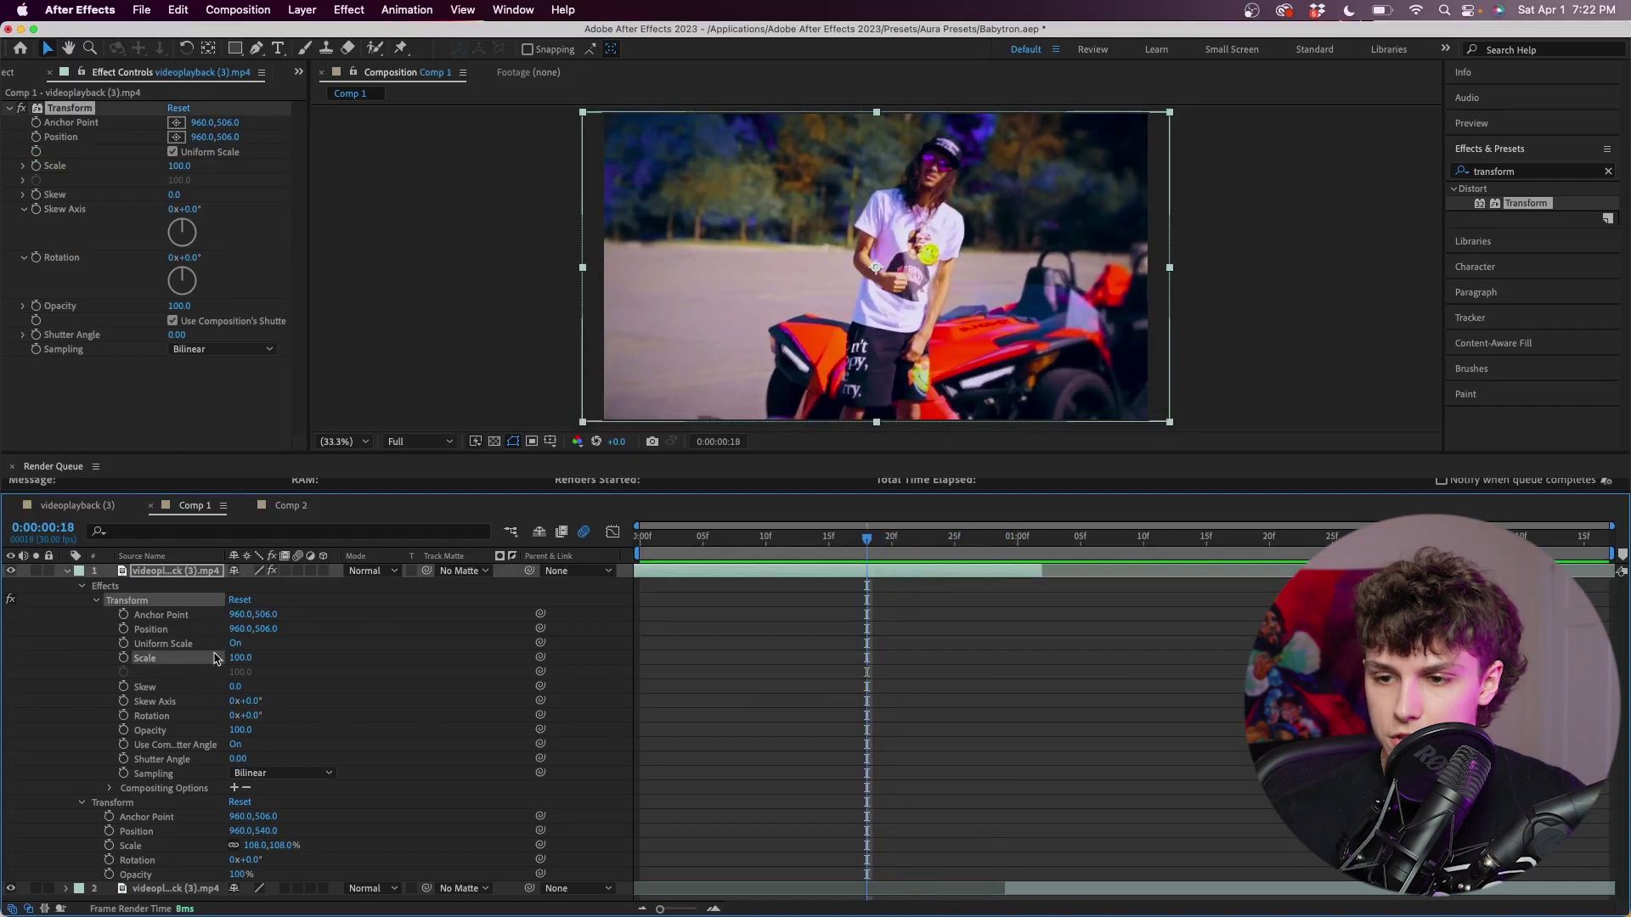
left_click(124, 630)
left_click(124, 658)
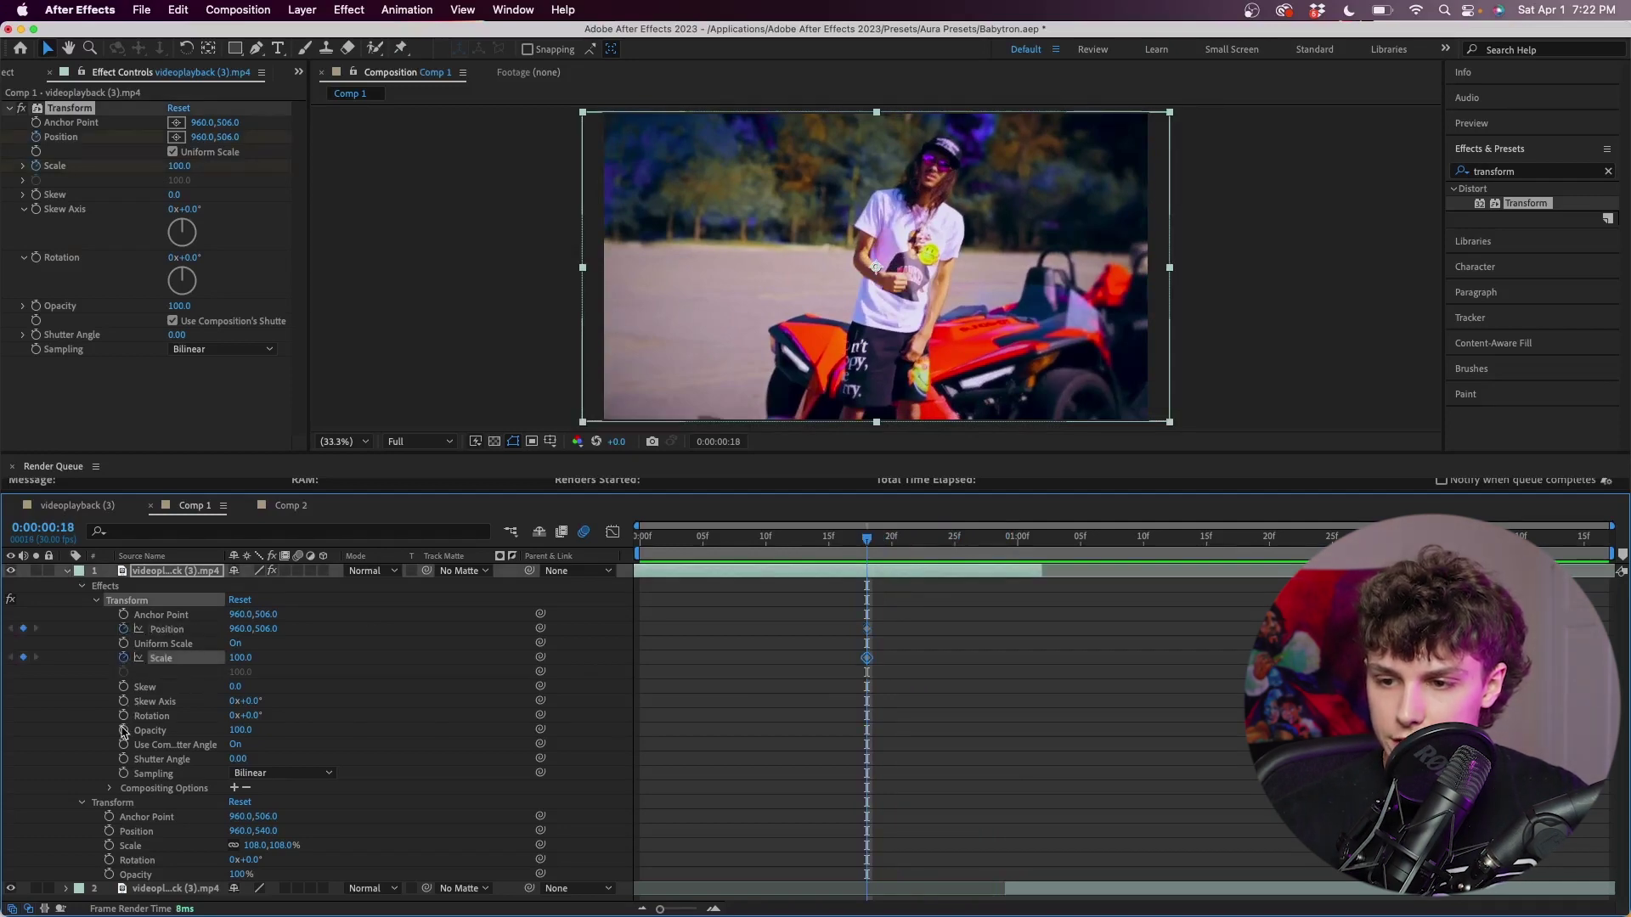
left_click(124, 716)
At 0:00:01:01, keyframe the first clip's Transform effect with scale 213, position 960, 1043 and rotation 56°.
key("space")
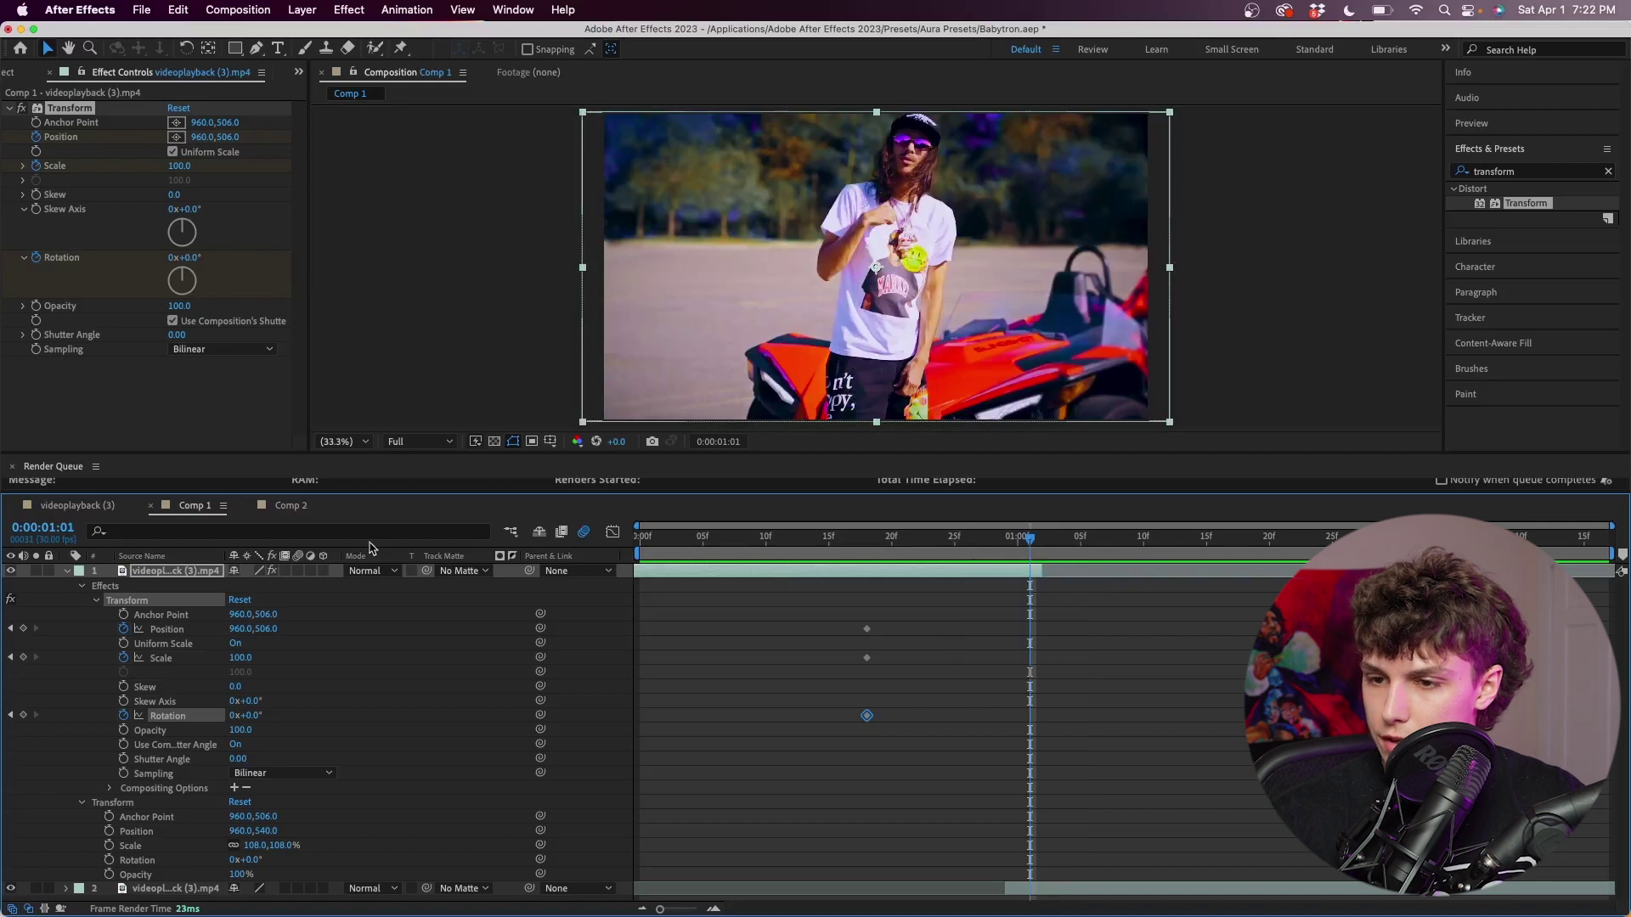
left_click_drag(245, 660, 354, 674)
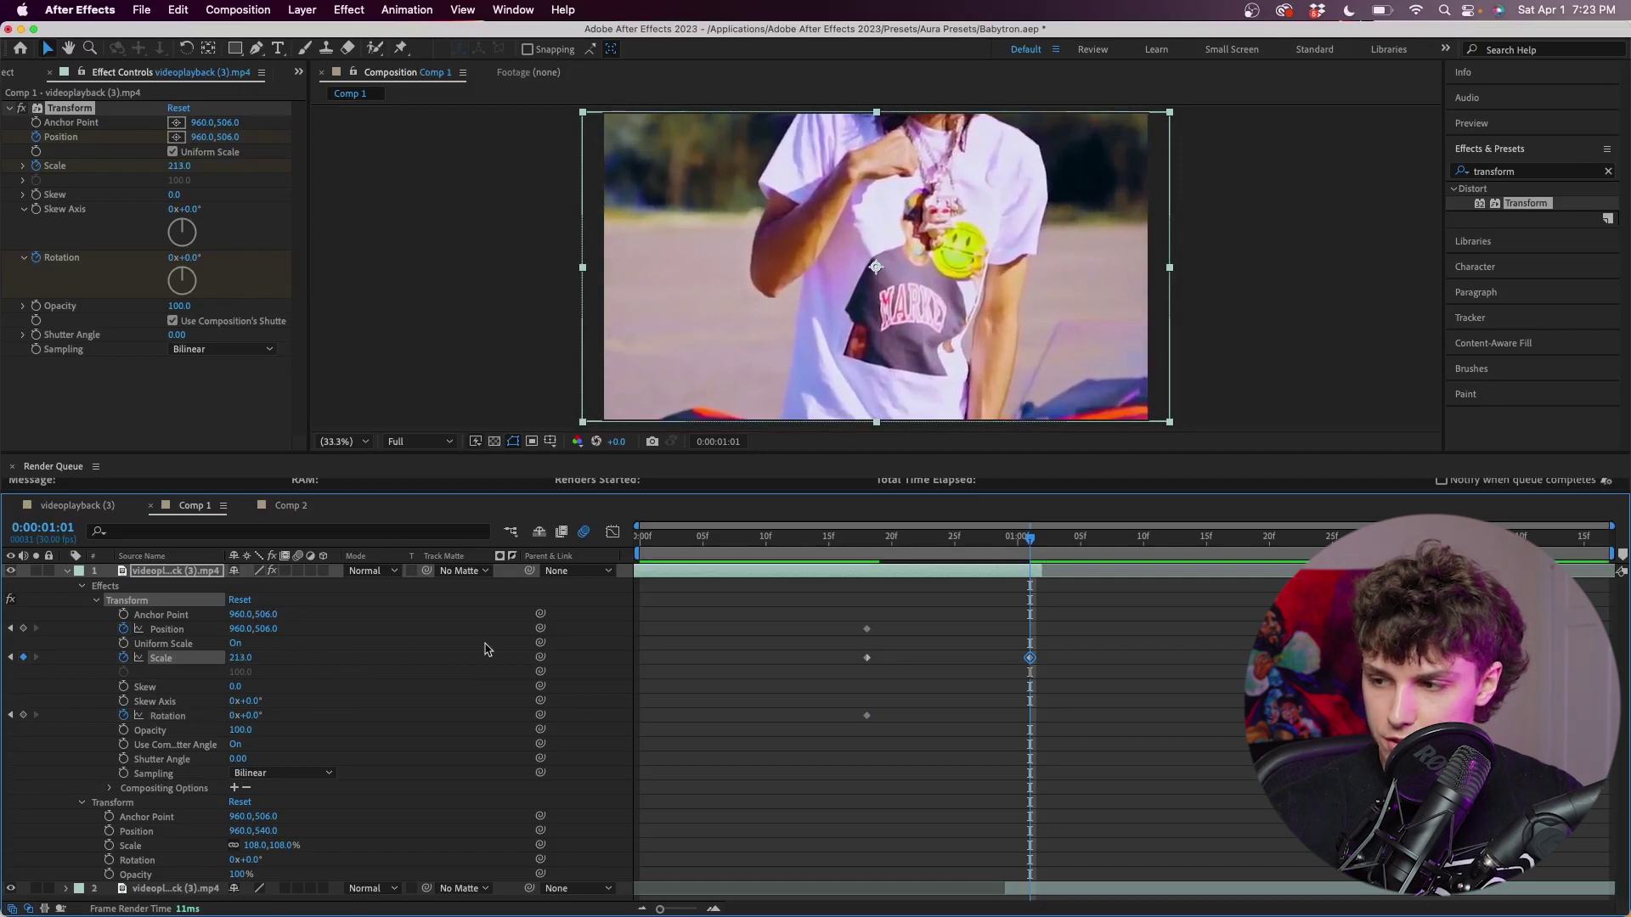
left_click_drag(268, 630, 749, 598)
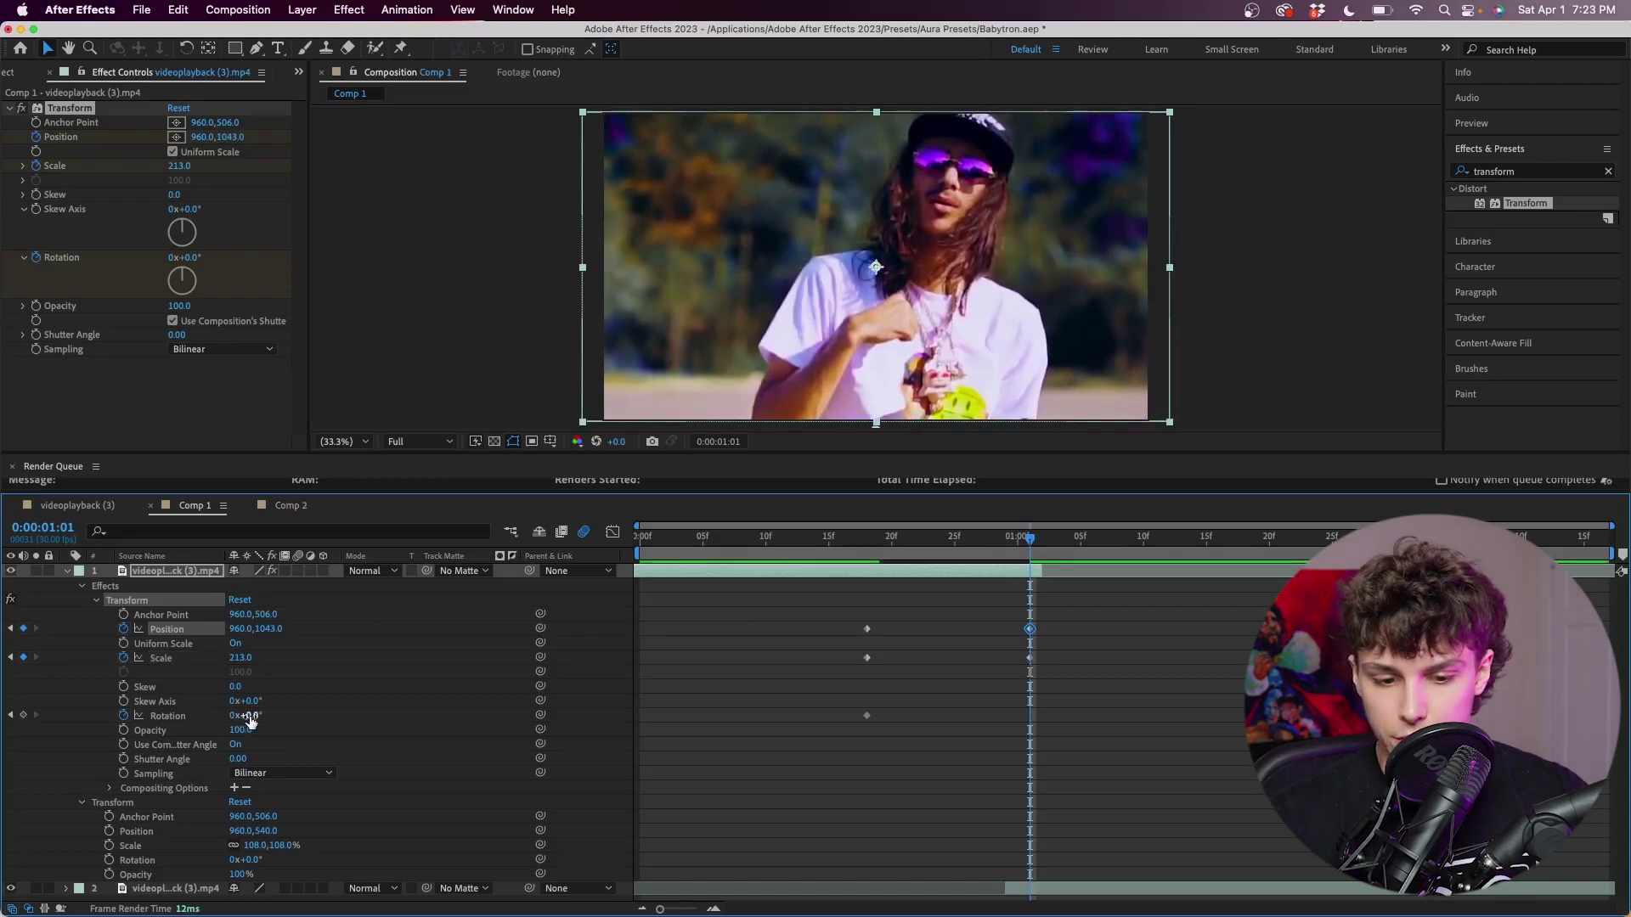
left_click_drag(182, 268, 196, 276)
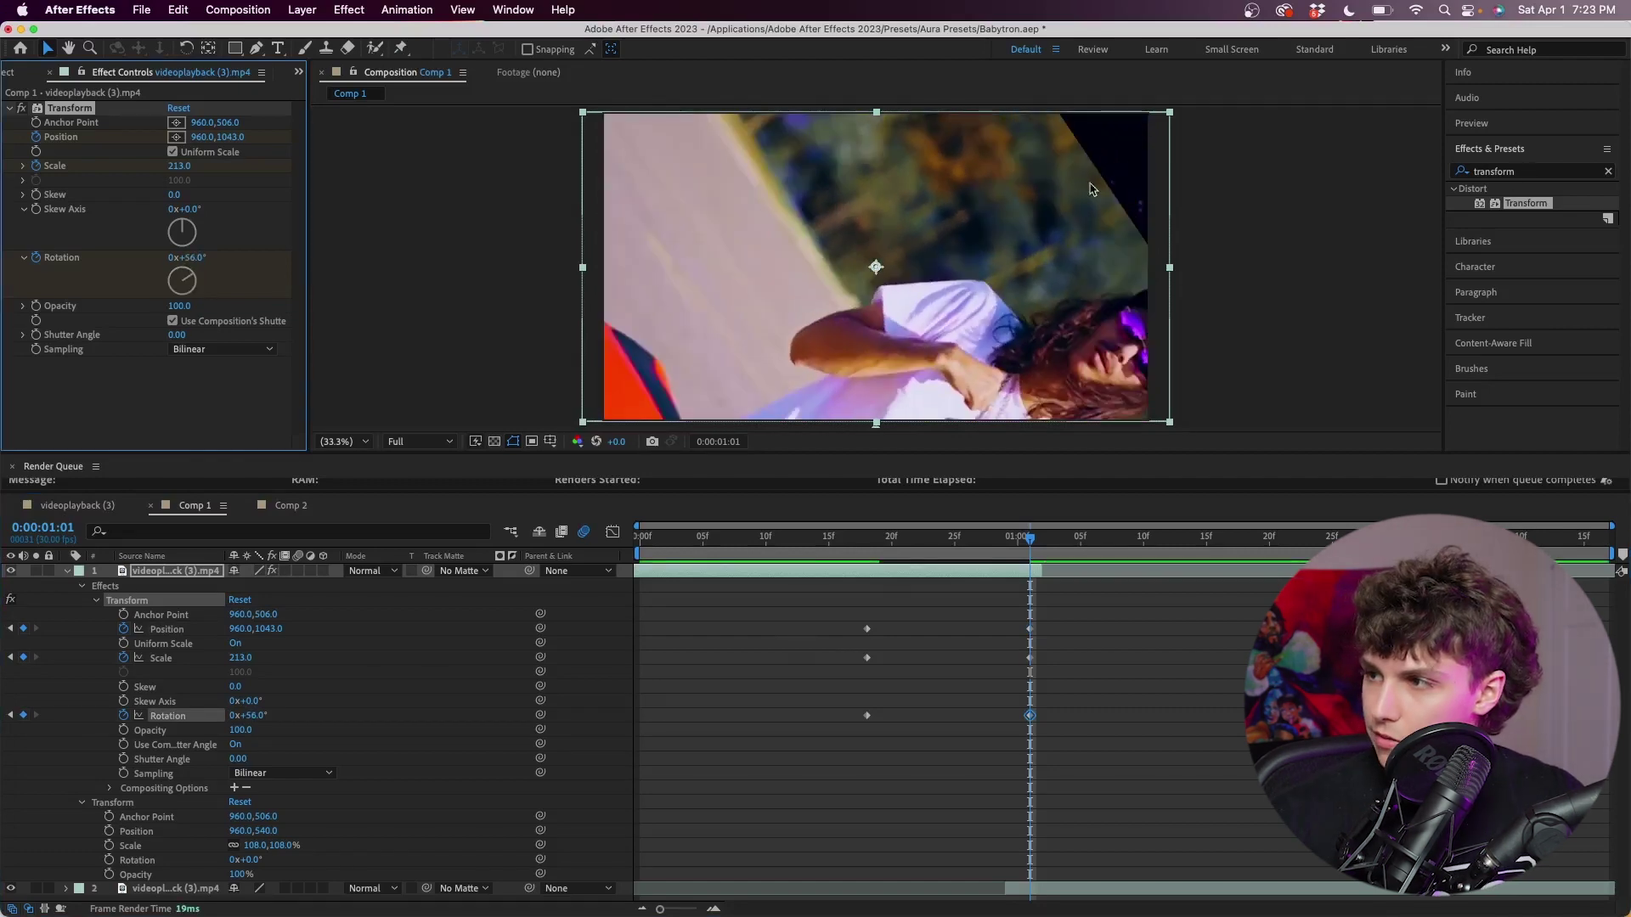
Add Motion Tile above the Transform effect, with output width and height 140 and Mirror Edges enabled.
left_click_drag(1537, 172, 1274, 167)
type("motion tile")
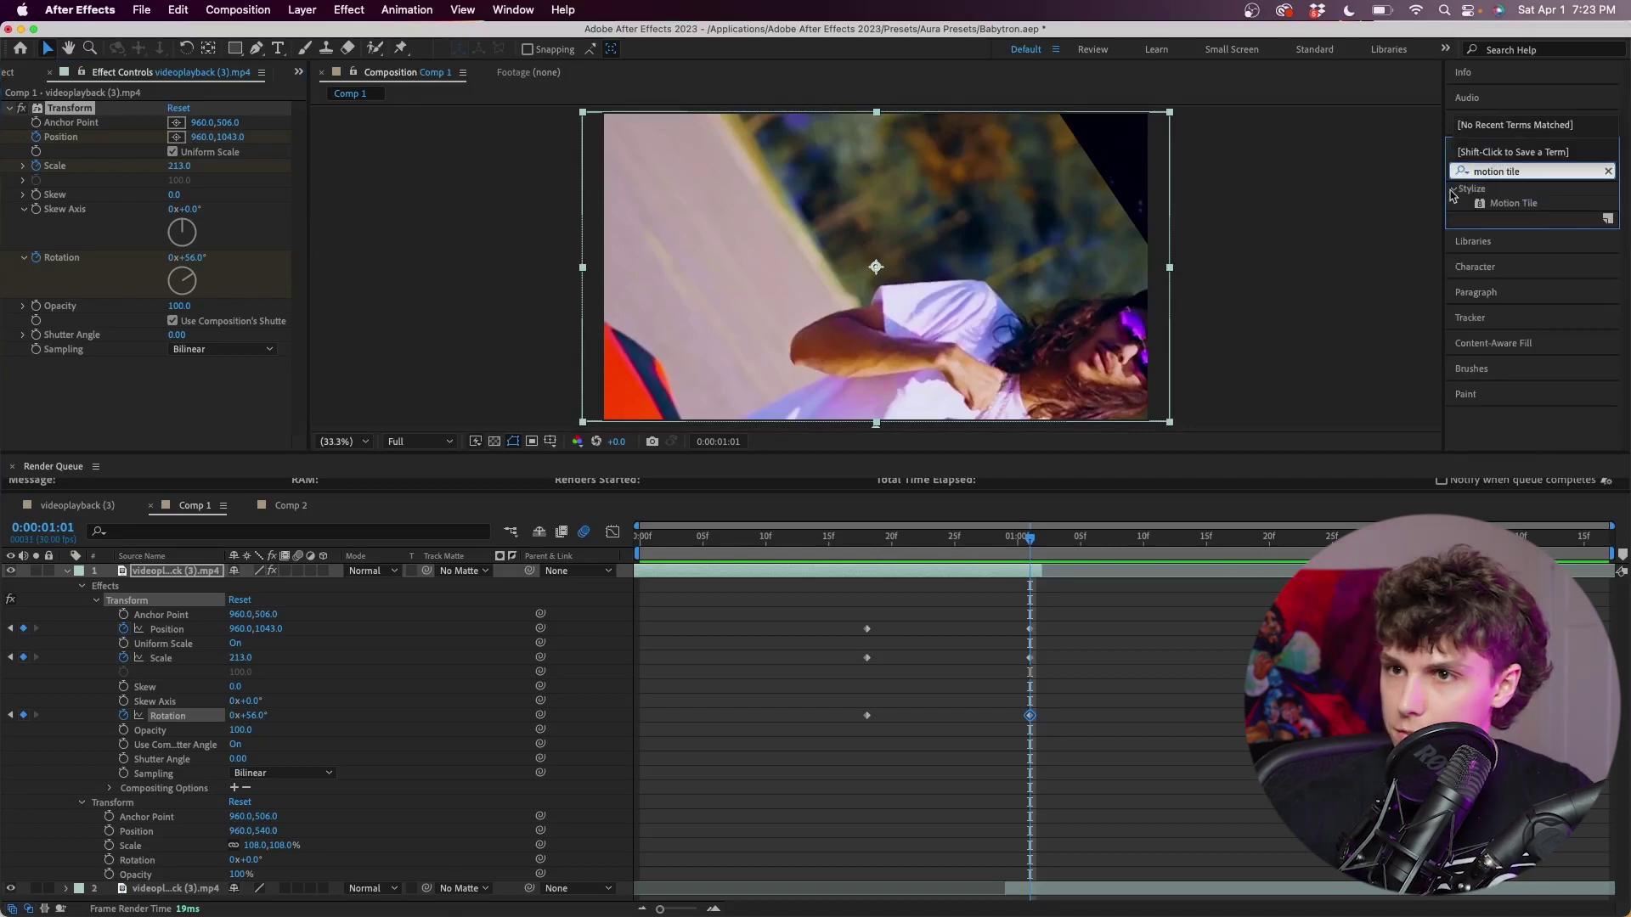
left_click_drag(1510, 203, 215, 104)
left_click_drag(189, 162, 191, 184)
left_click(173, 196)
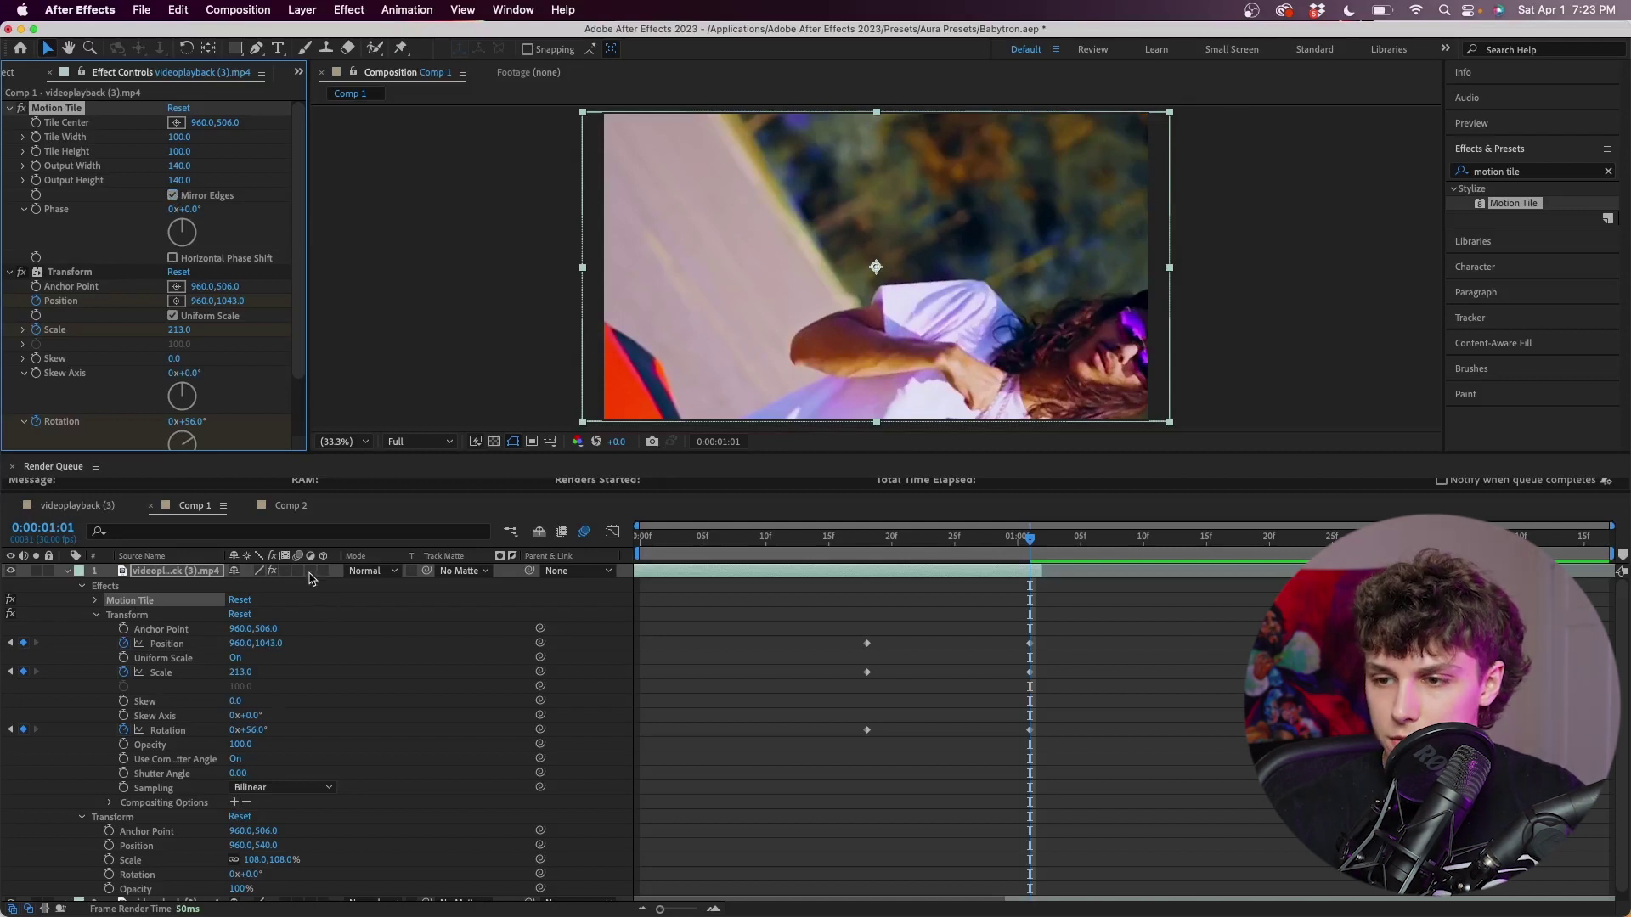
Enable motion blur on the first clip's layer and apply Easy Ease to all its Transform effect keyframes.
left_click_drag(1093, 619, 769, 753)
mouse_move(873, 913)
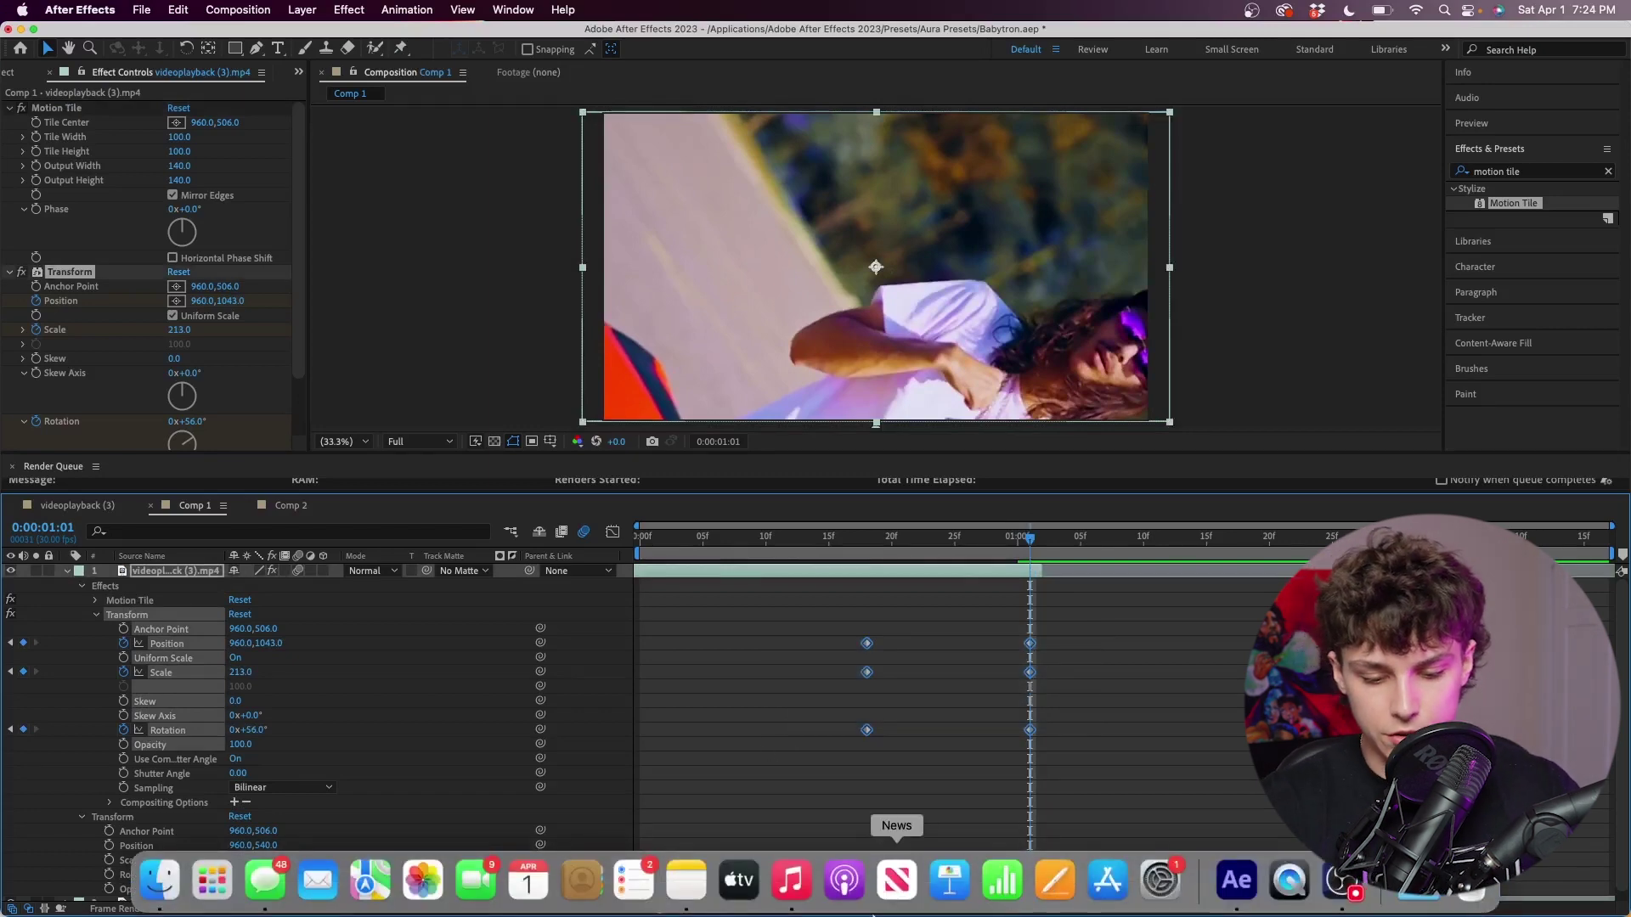
key("F9")
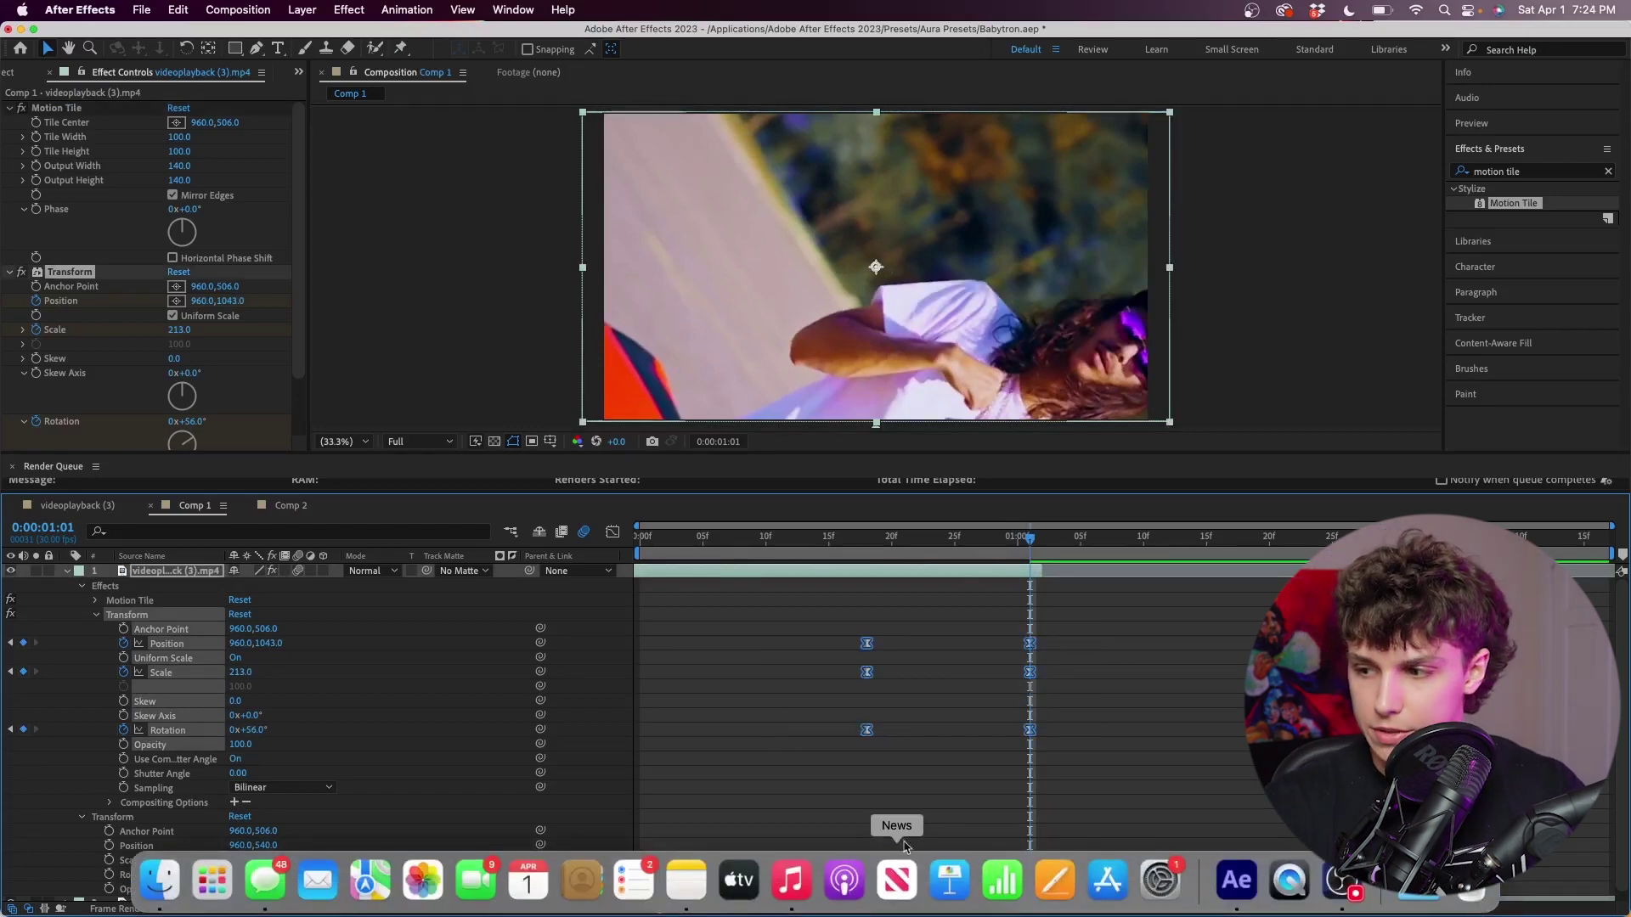
right_click(866, 643)
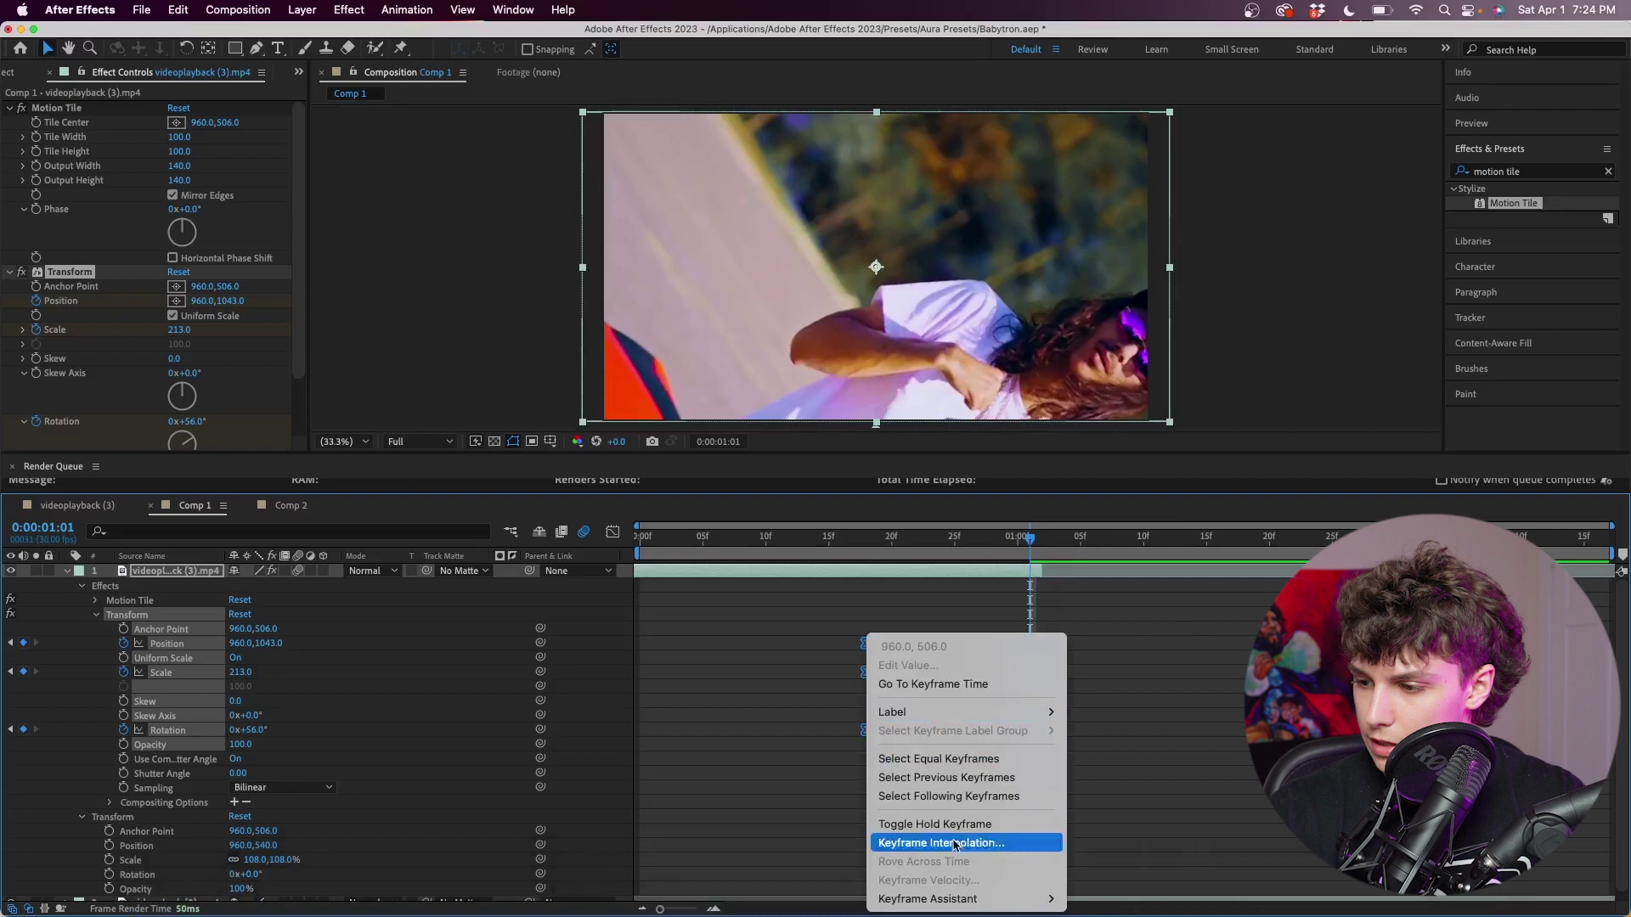
mouse_move(934, 899)
left_click(1121, 775)
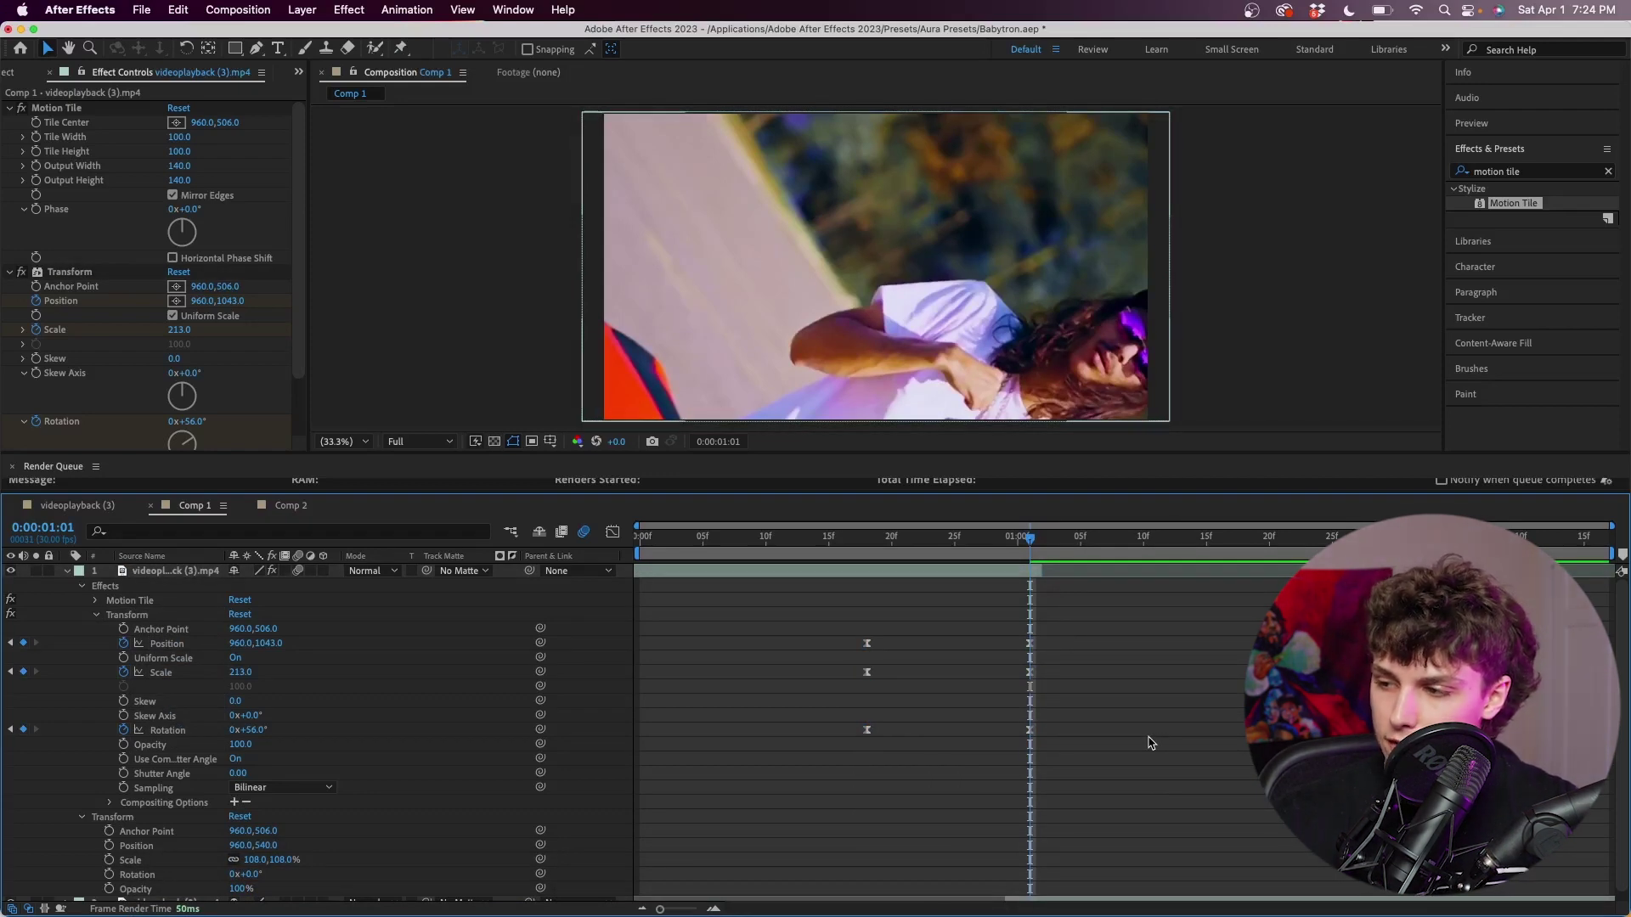
Move the ending position, scale and rotation keyframes to 0:00:01:04, past the clip's end, and preview the motion.
key("super+Right")
key("super+Right")
key("super+Right")
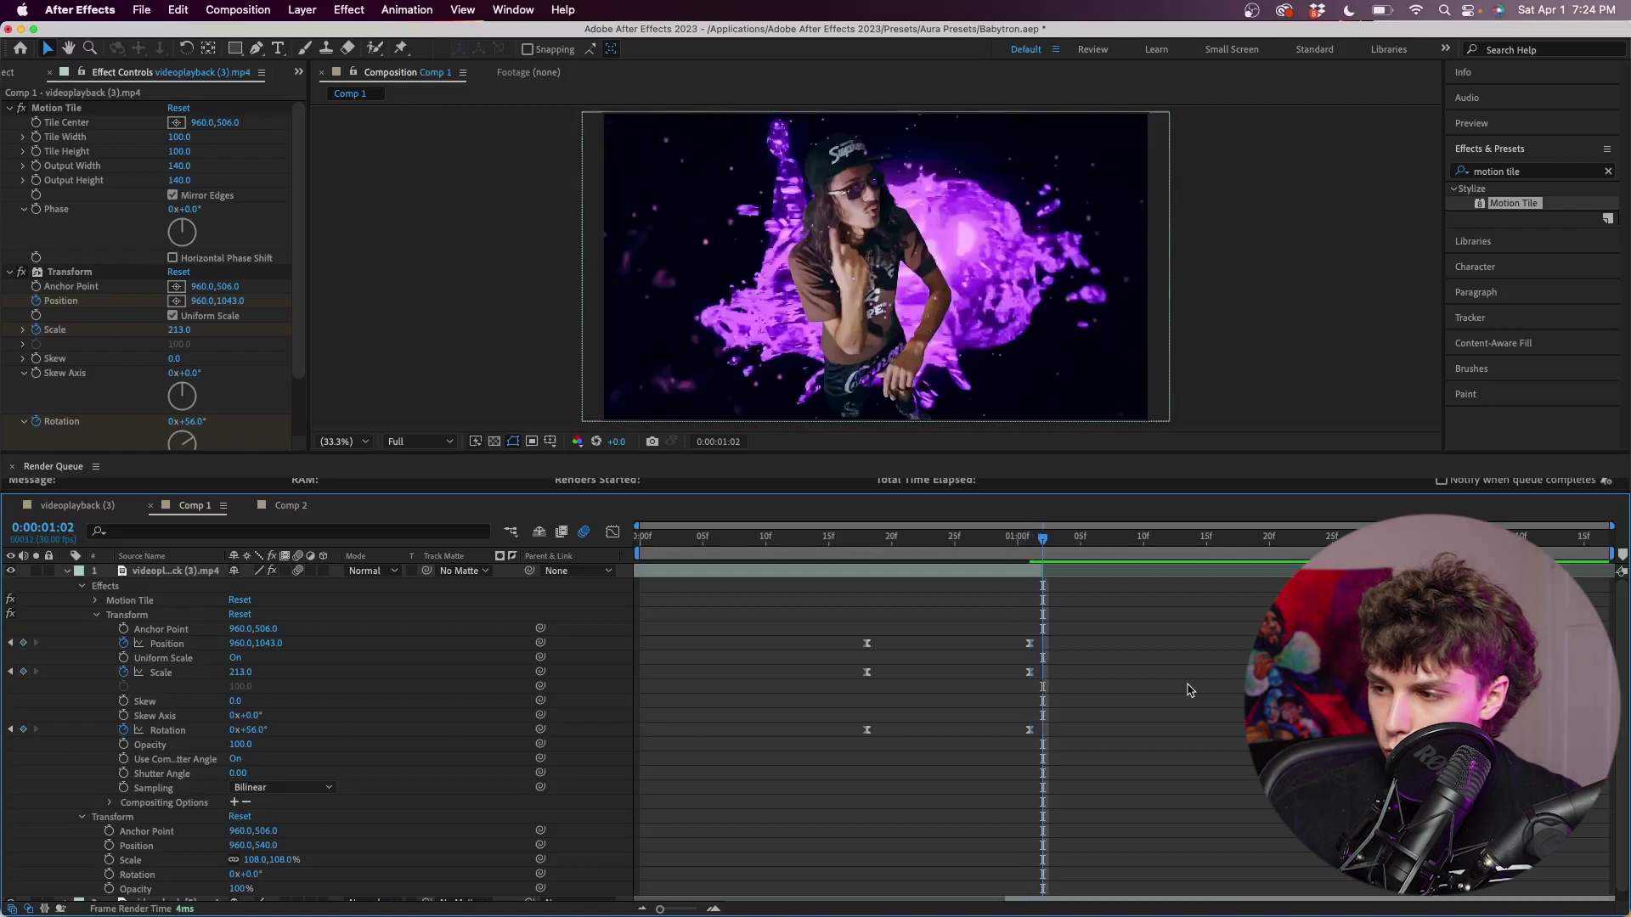
left_click_drag(1043, 613, 1010, 774)
left_click_drag(1030, 646, 1067, 652)
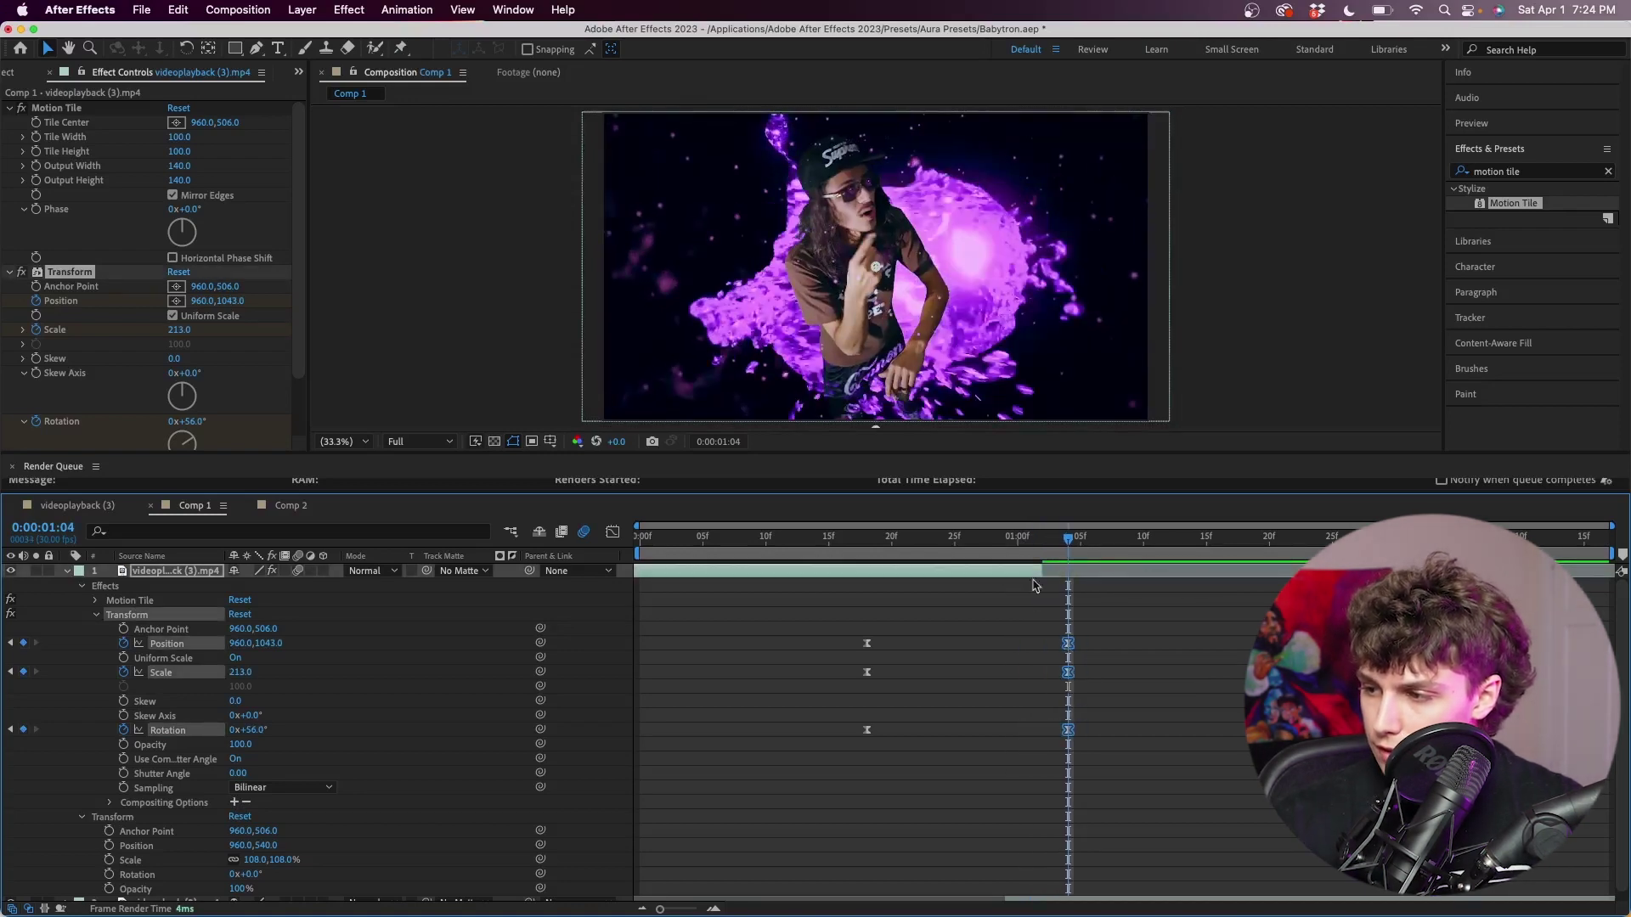
key("space")
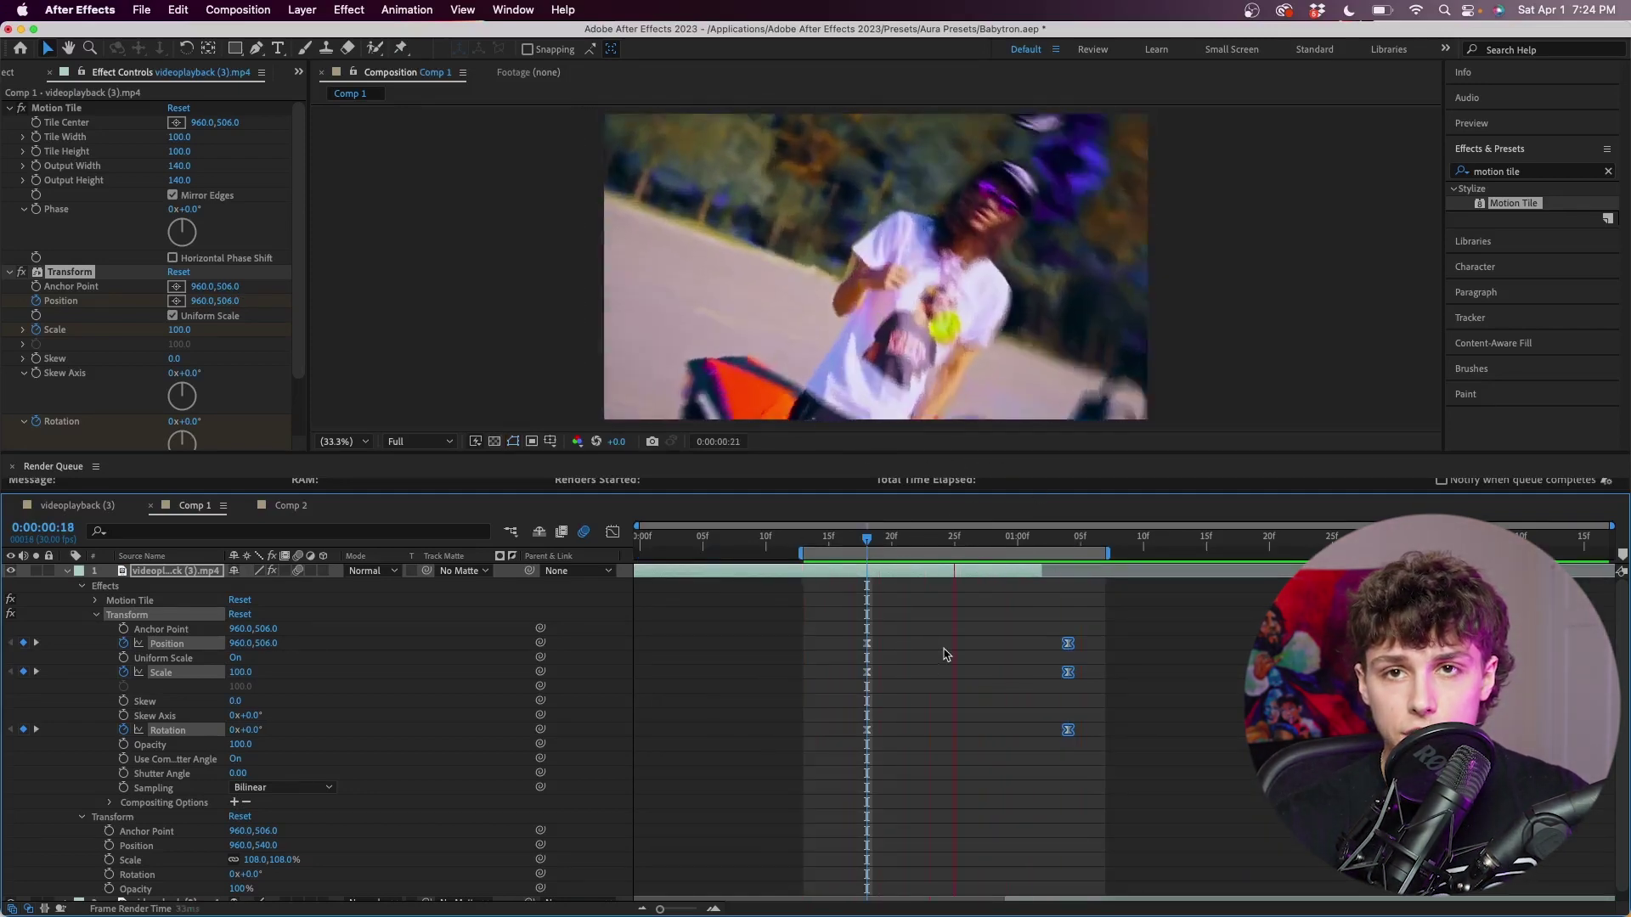
key("space")
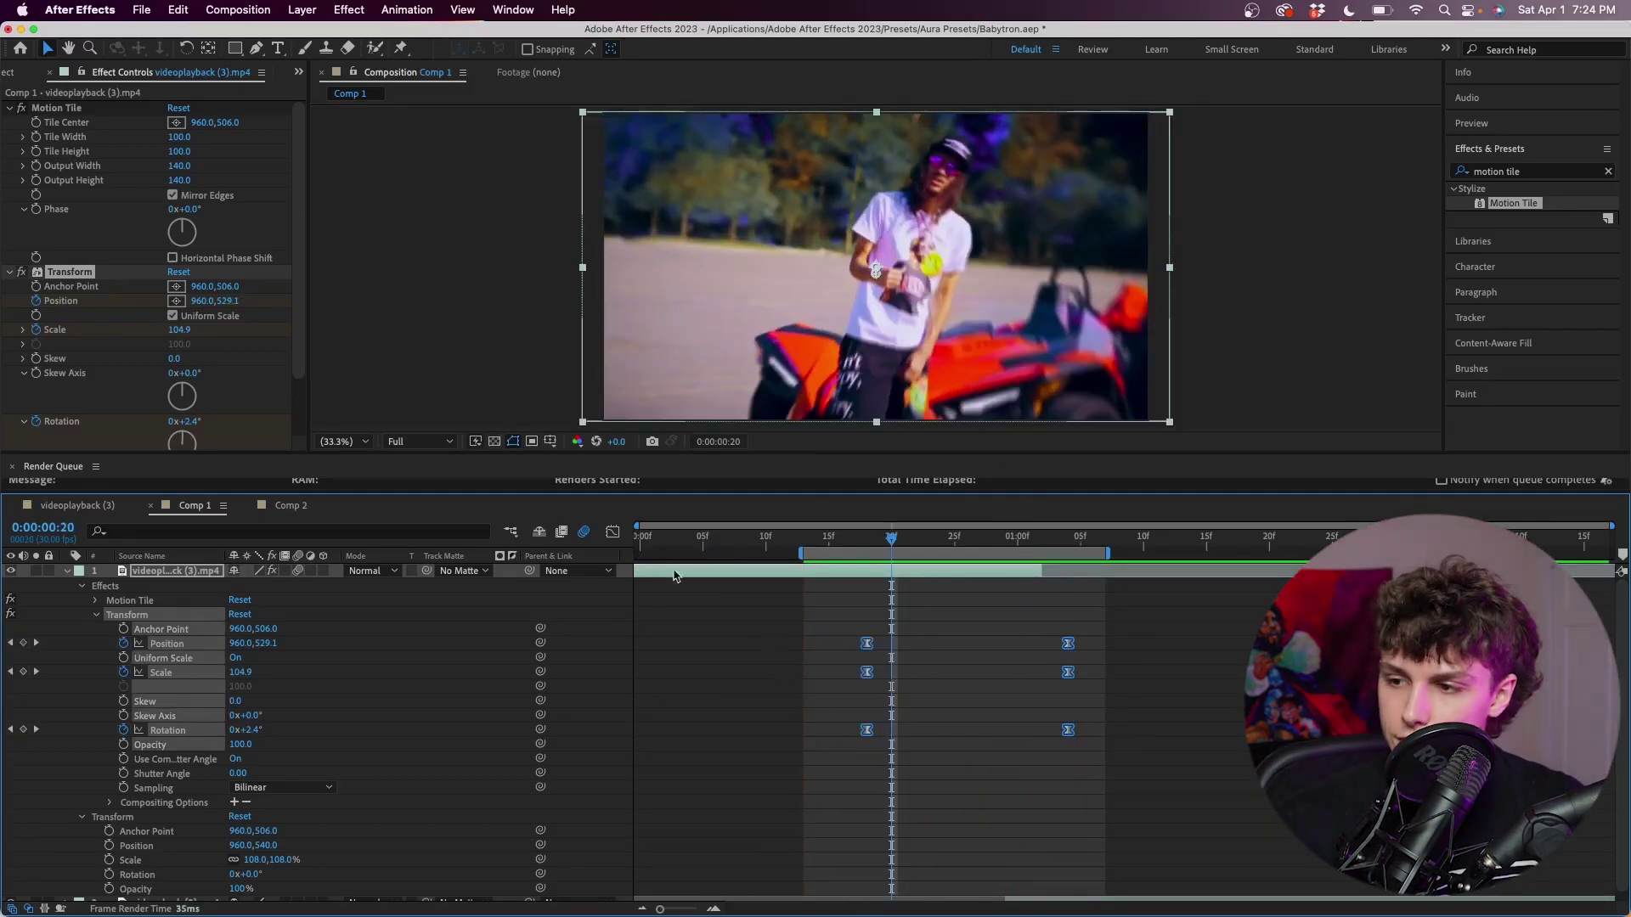
Reshape the position, scale and rotation speed curves to start slowly and peak sharply just before the last keyframes.
left_click(613, 533)
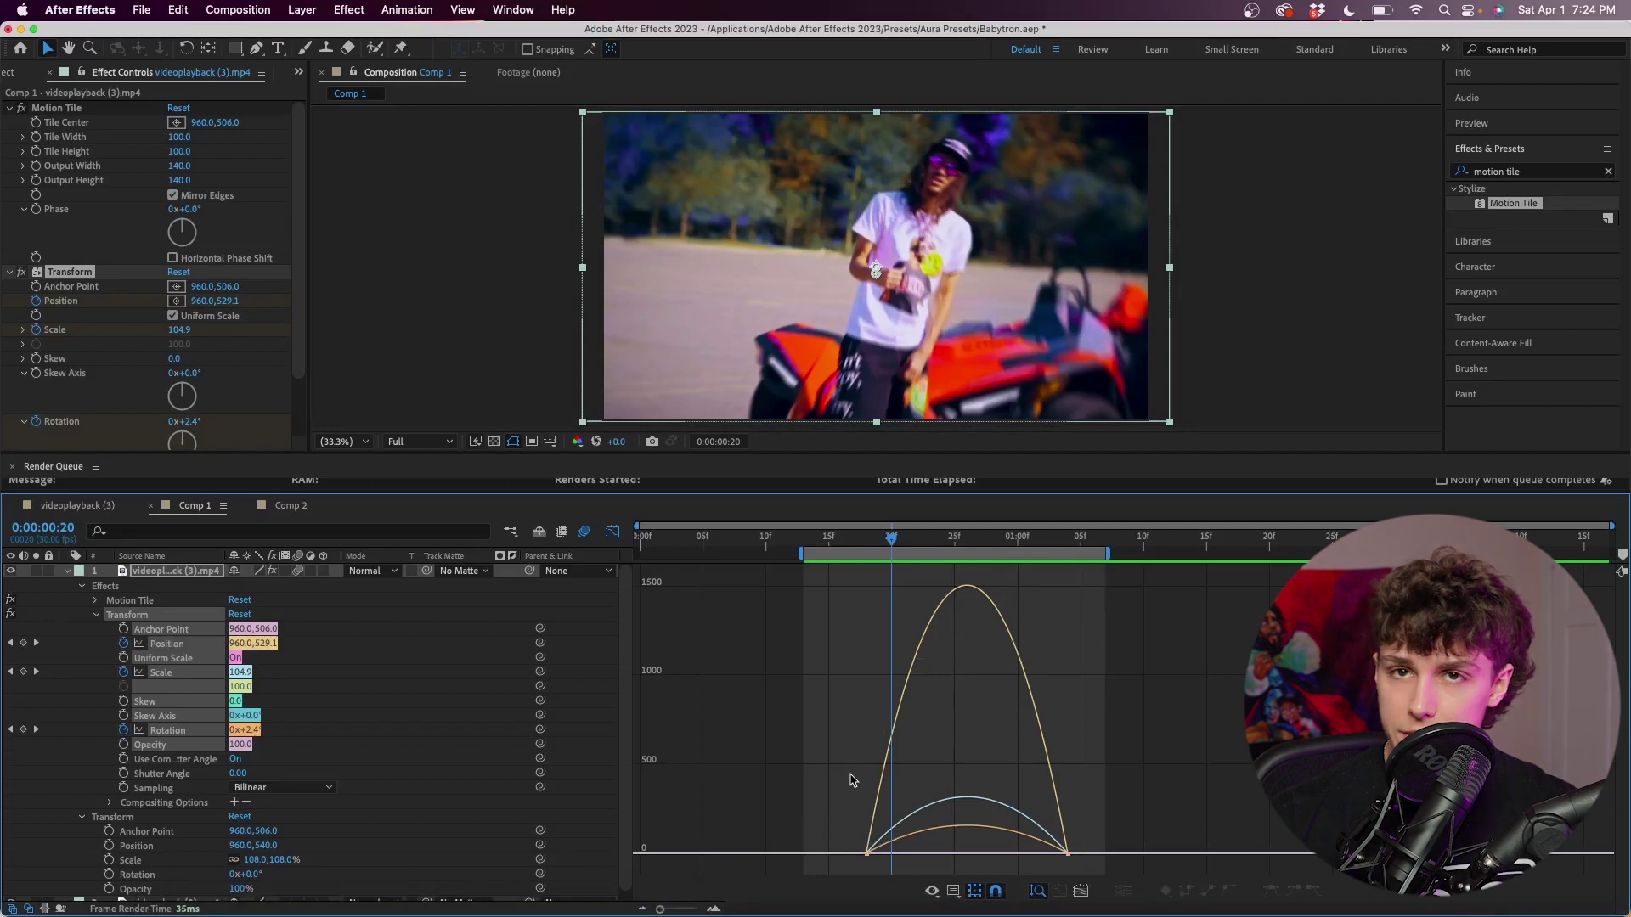
left_click(870, 829)
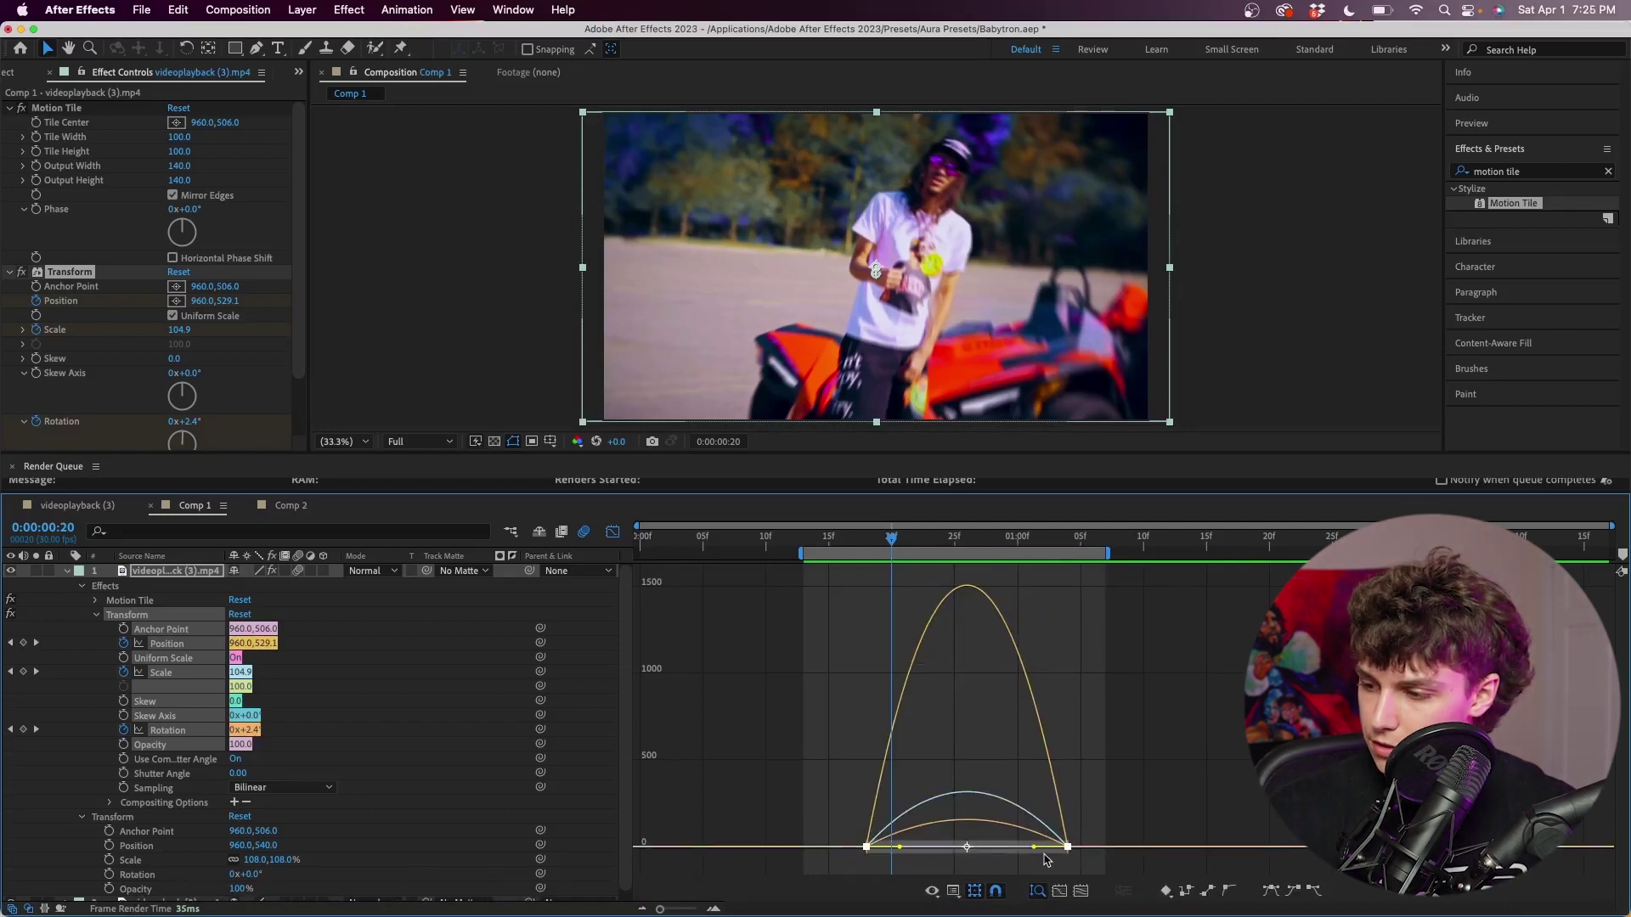
left_click_drag(930, 849, 1001, 840)
left_click_drag(900, 849, 1062, 846)
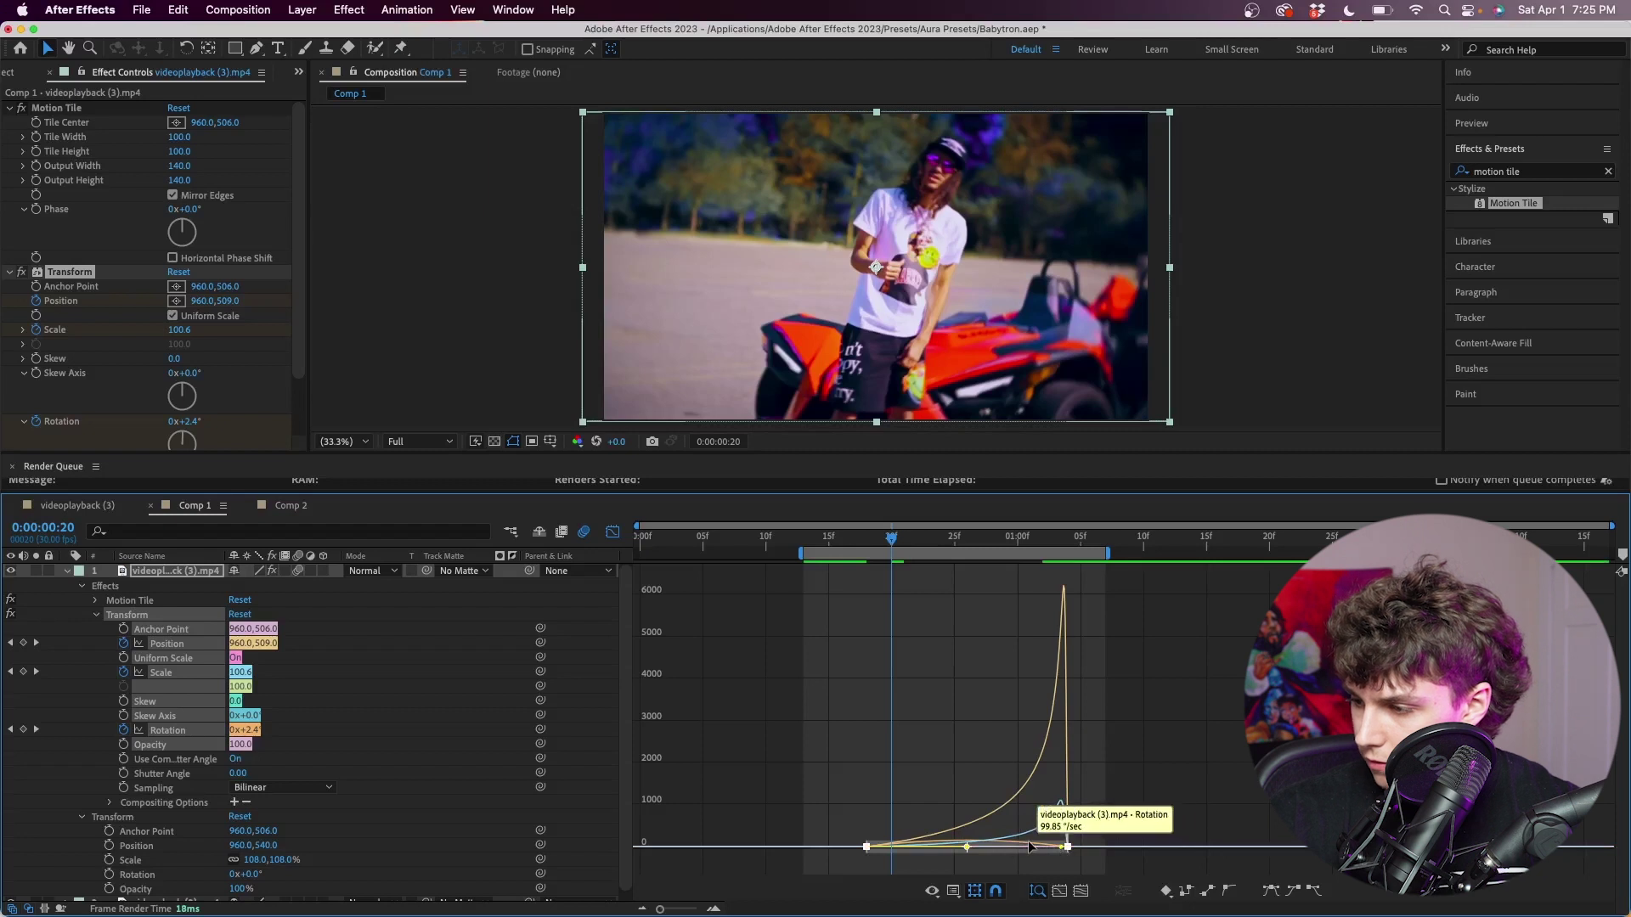
left_click_drag(903, 848, 1054, 846)
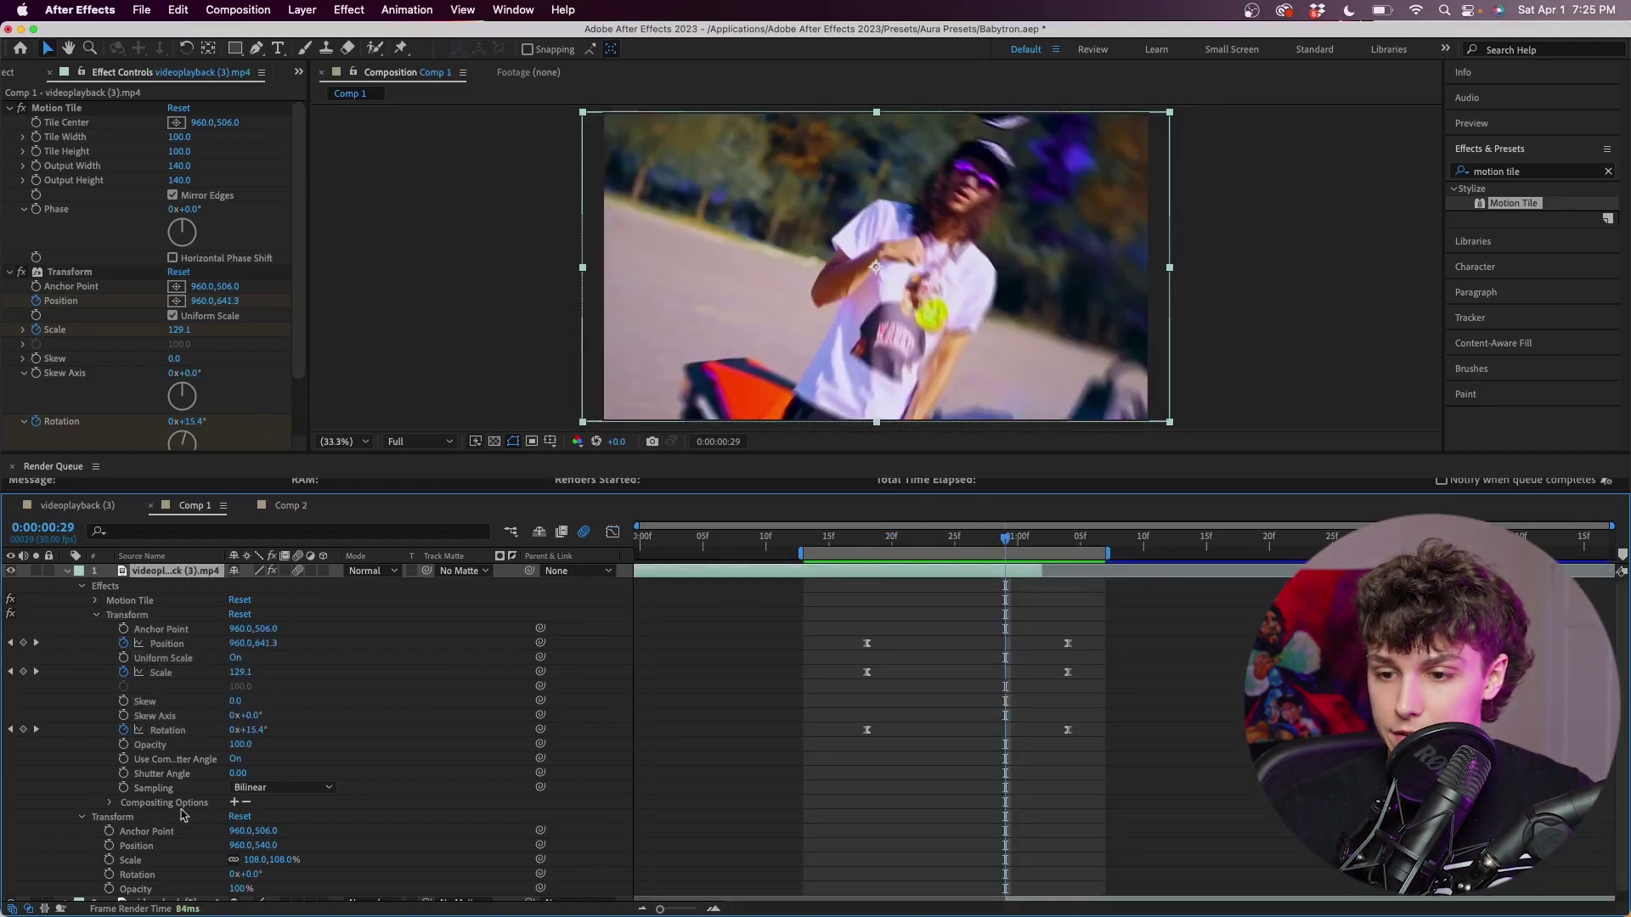
Fade out the first clip with eased Transform opacity keyframes, 100 at 0:00:00:29 and 0 at 0:00:01:02, and preview it.
left_click(124, 746)
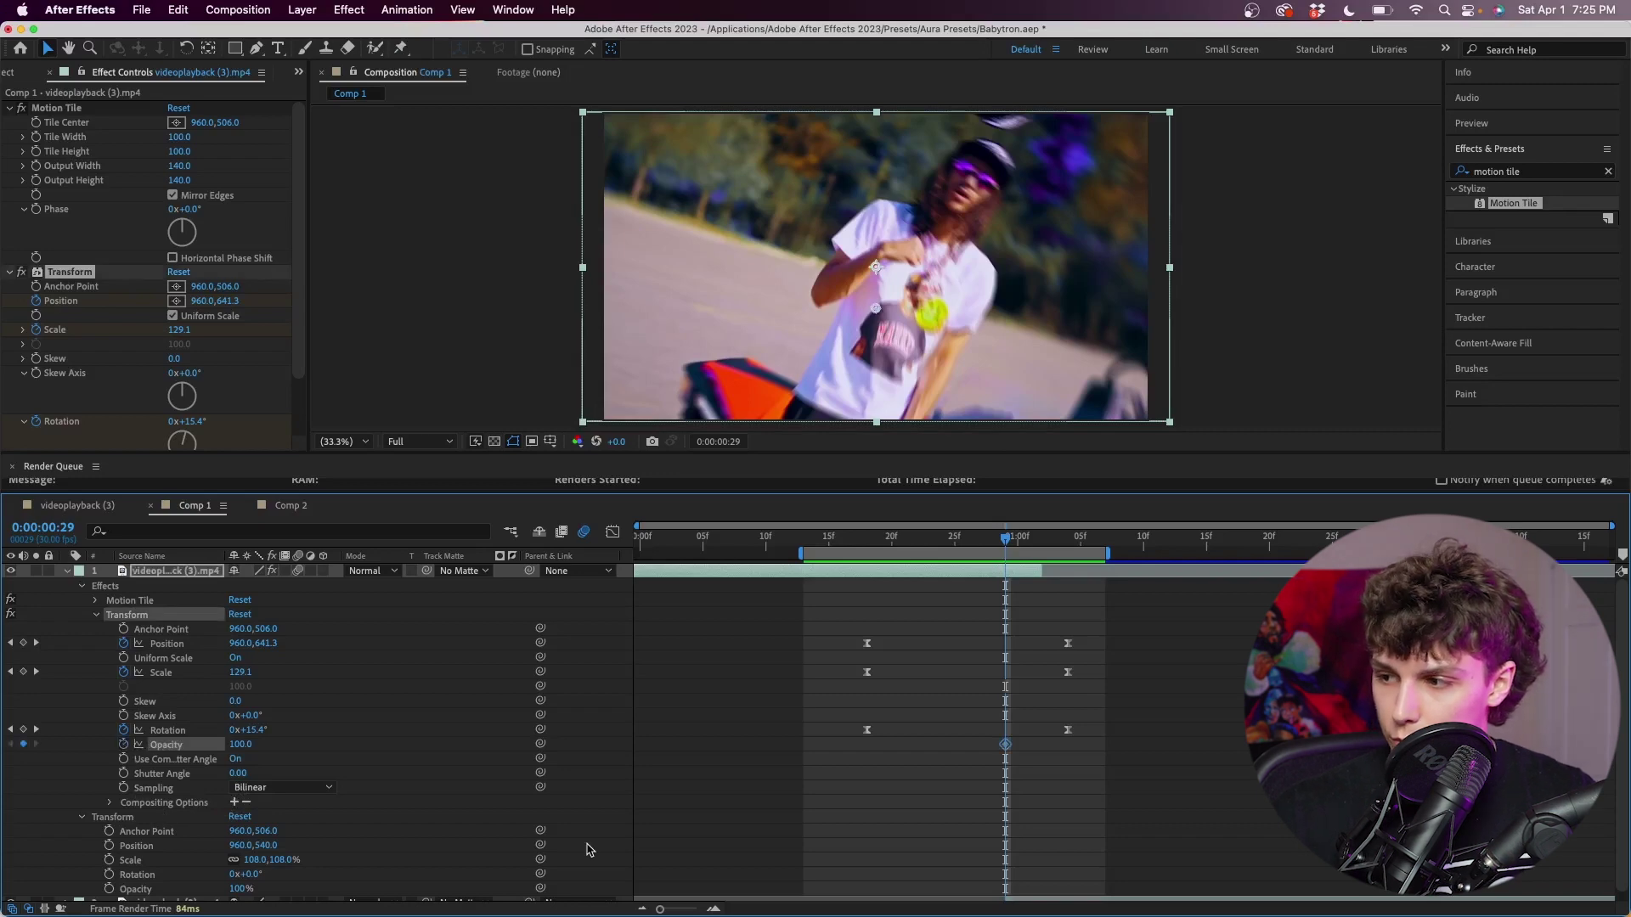
key("space")
scroll(1139, 858, "down", 1)
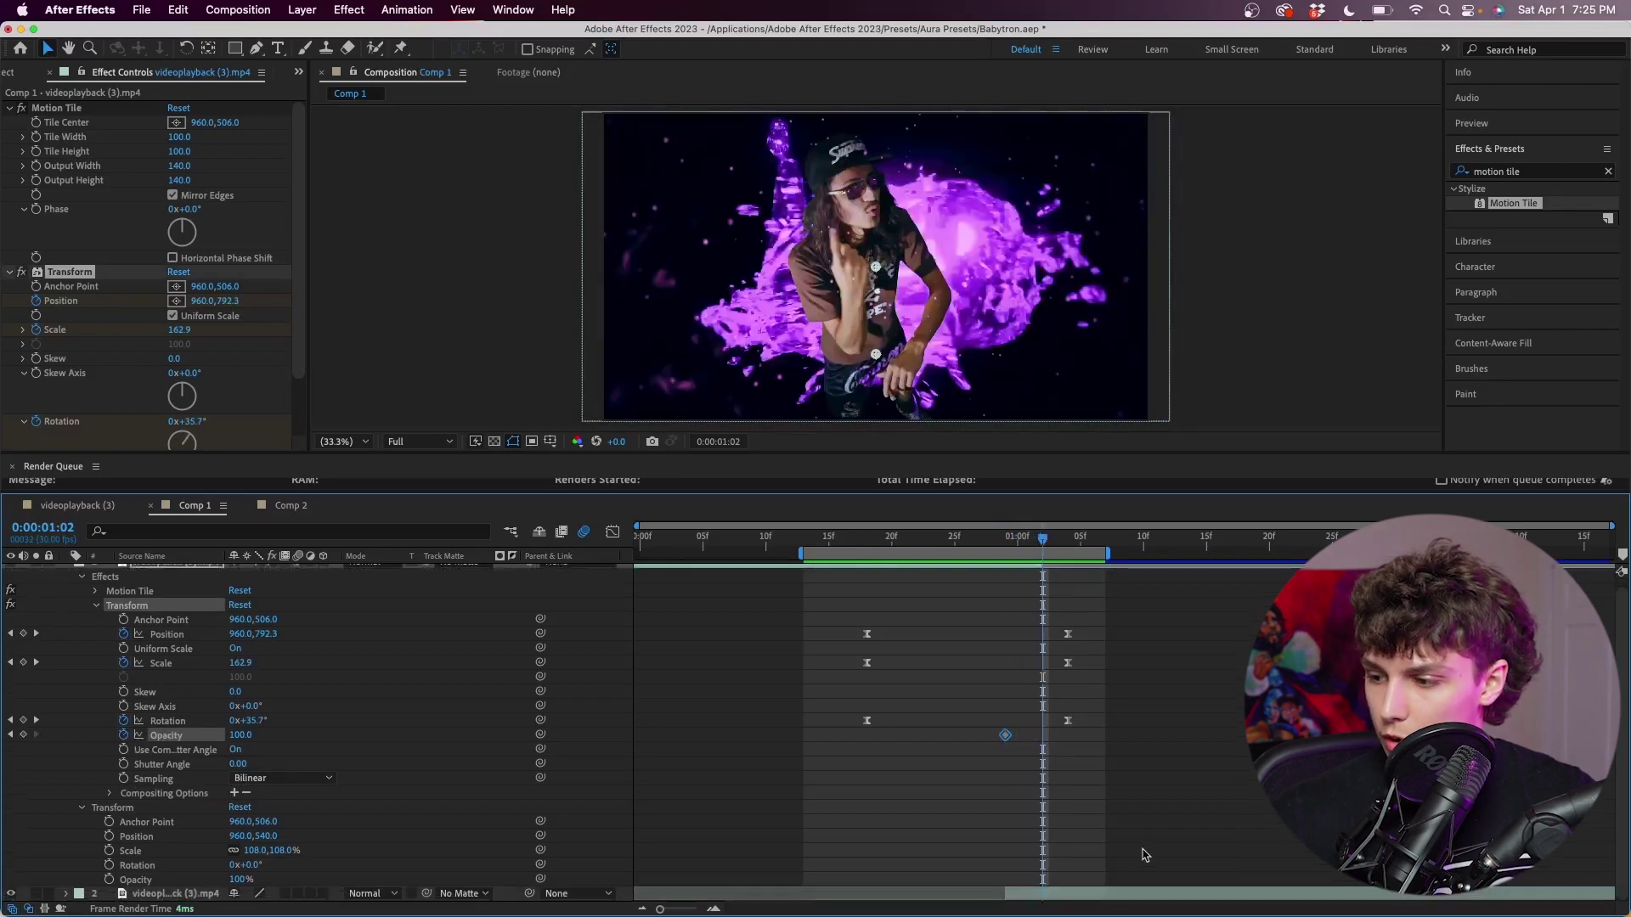
type("0")
key("Return")
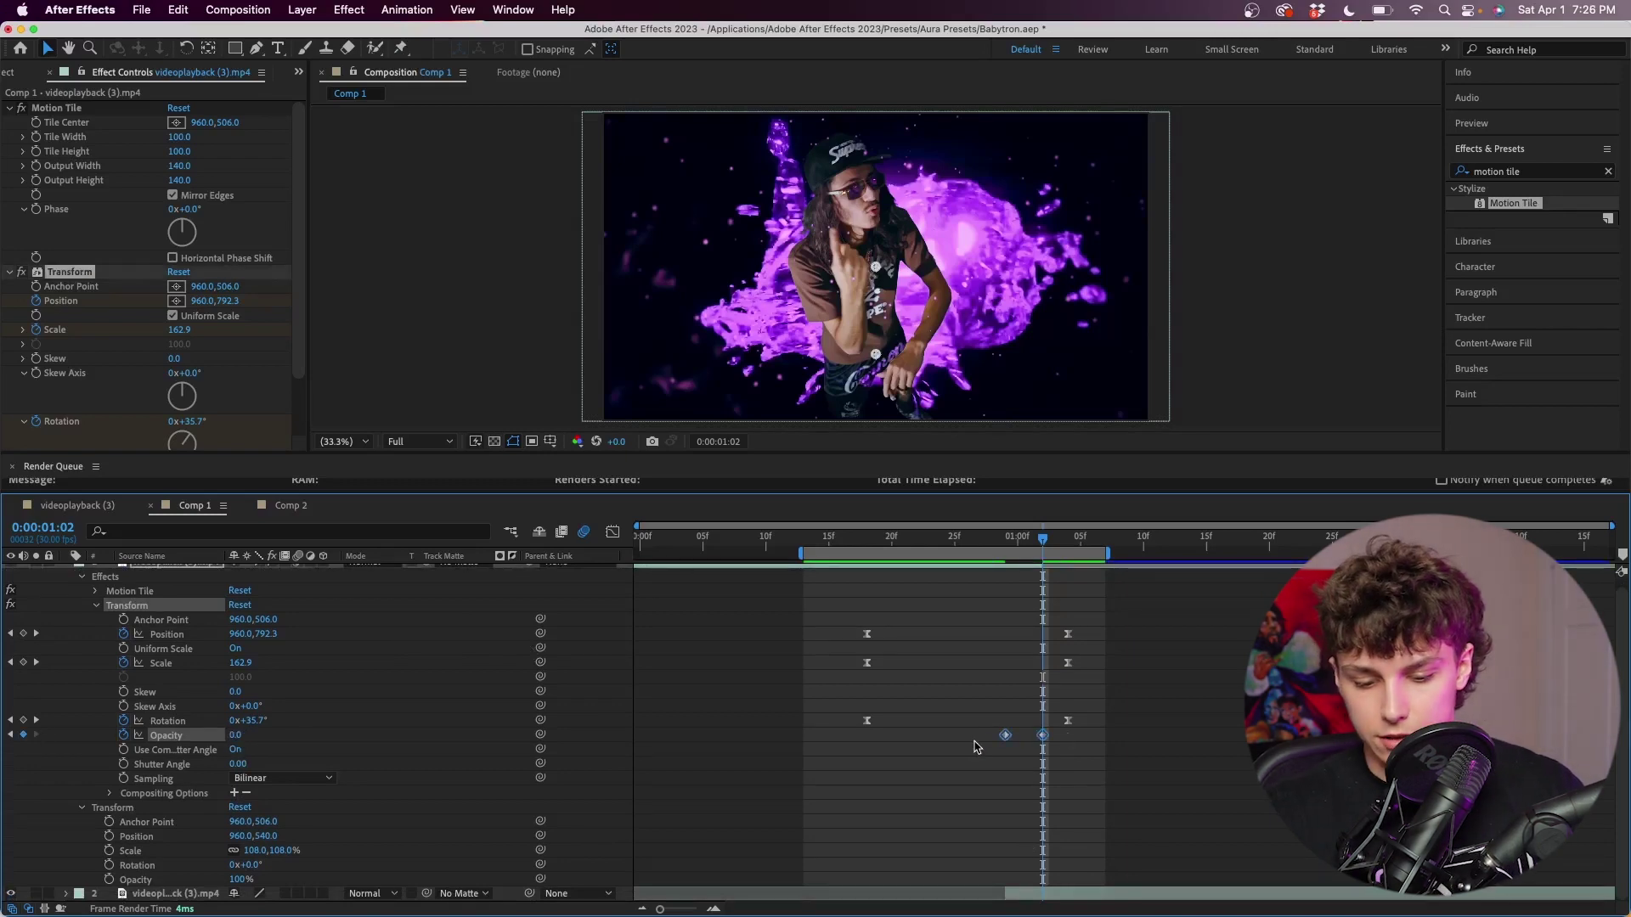
key("space")
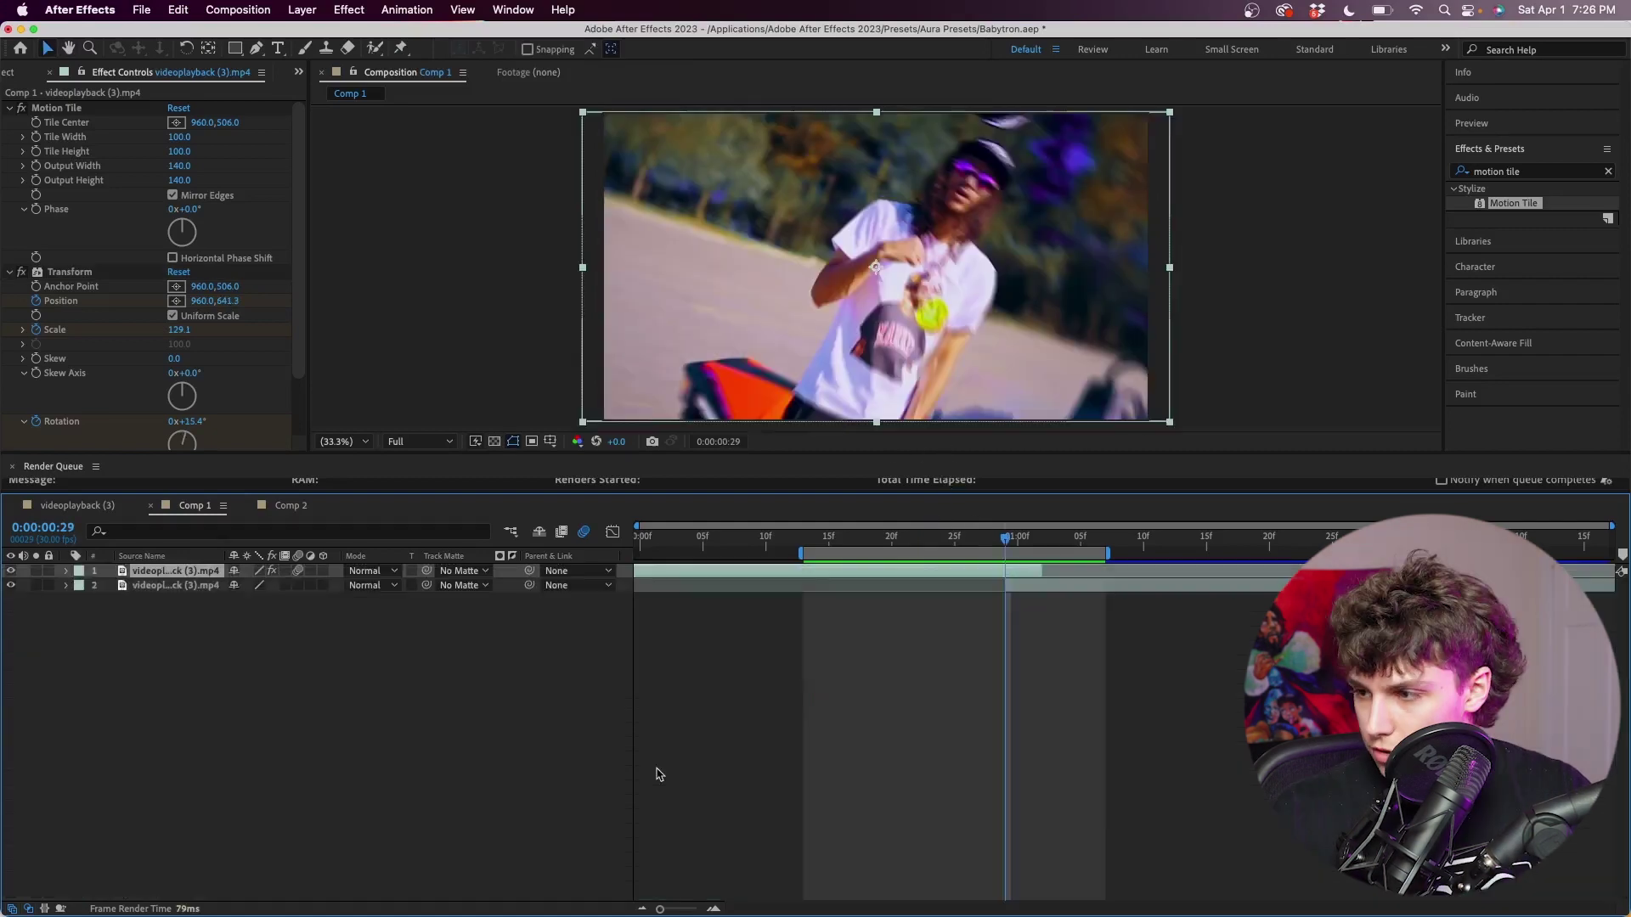
left_click(1104, 622)
Apply the Transform effect to the second clip's layer and show its properties in the timeline.
left_click(1076, 587)
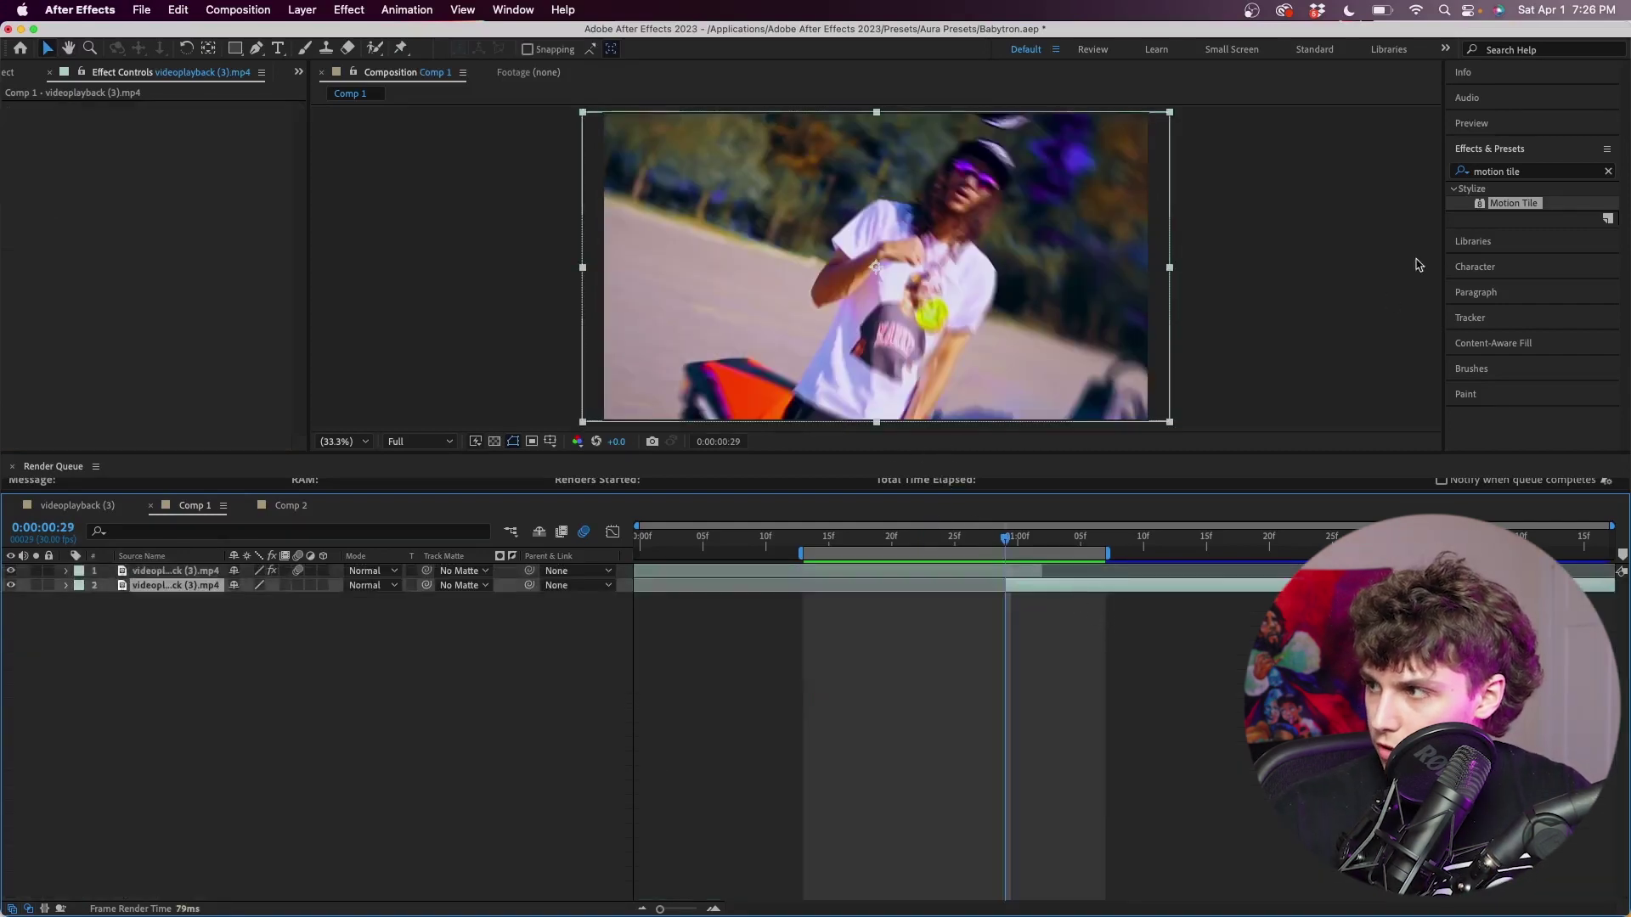
left_click(1529, 172)
type("tra")
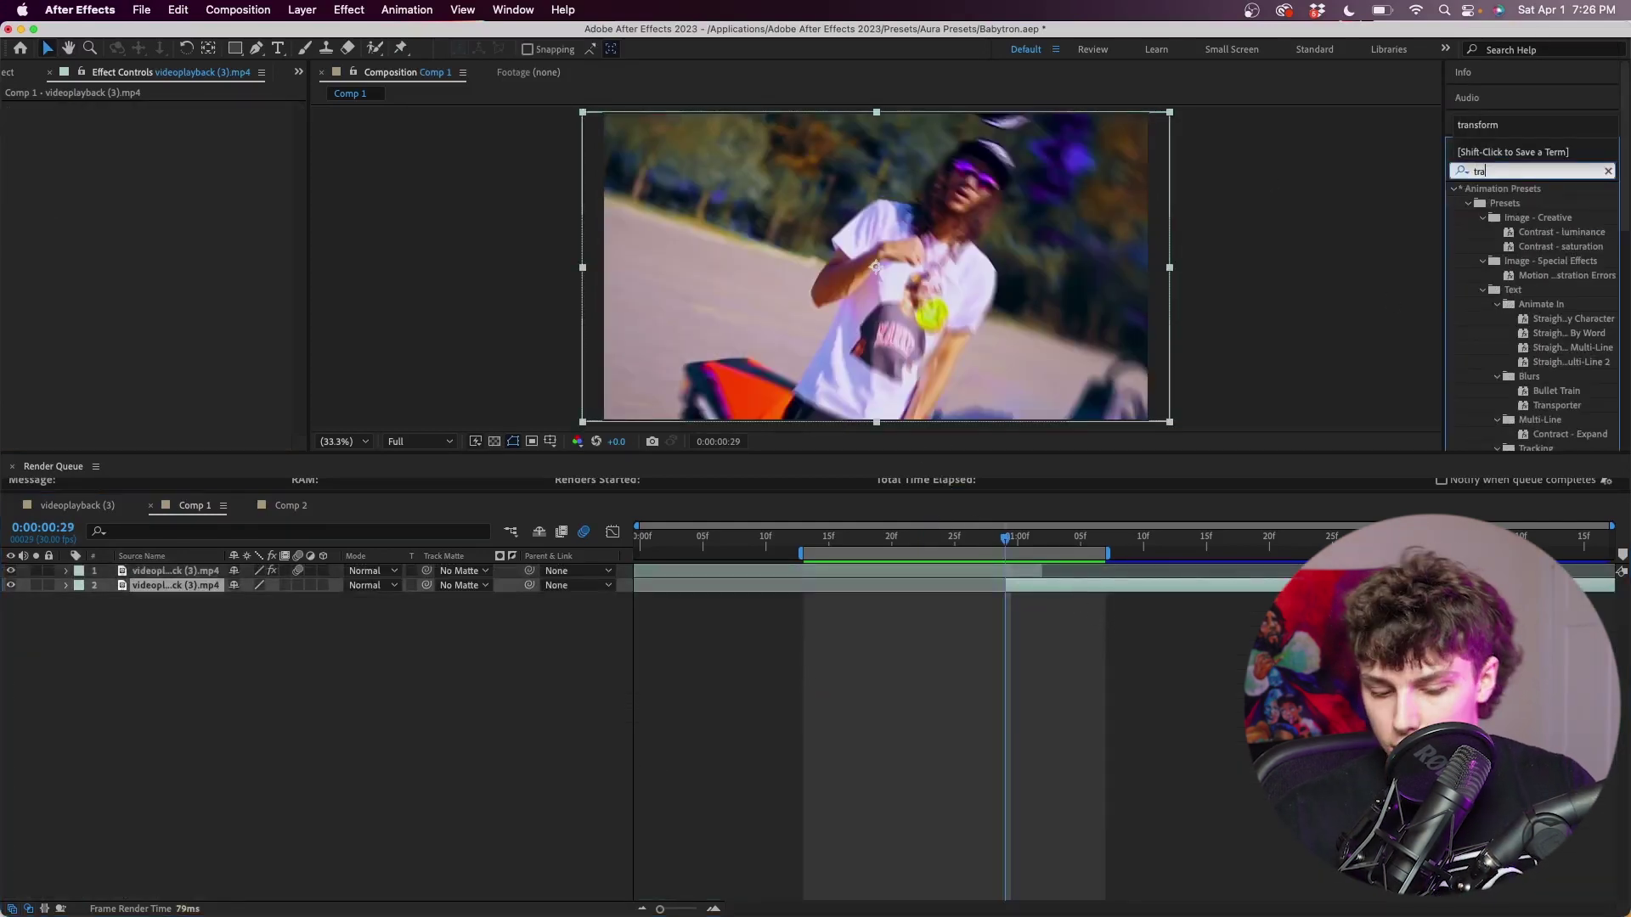
type("nsform")
left_click_drag(1527, 203, 1032, 594)
key("e")
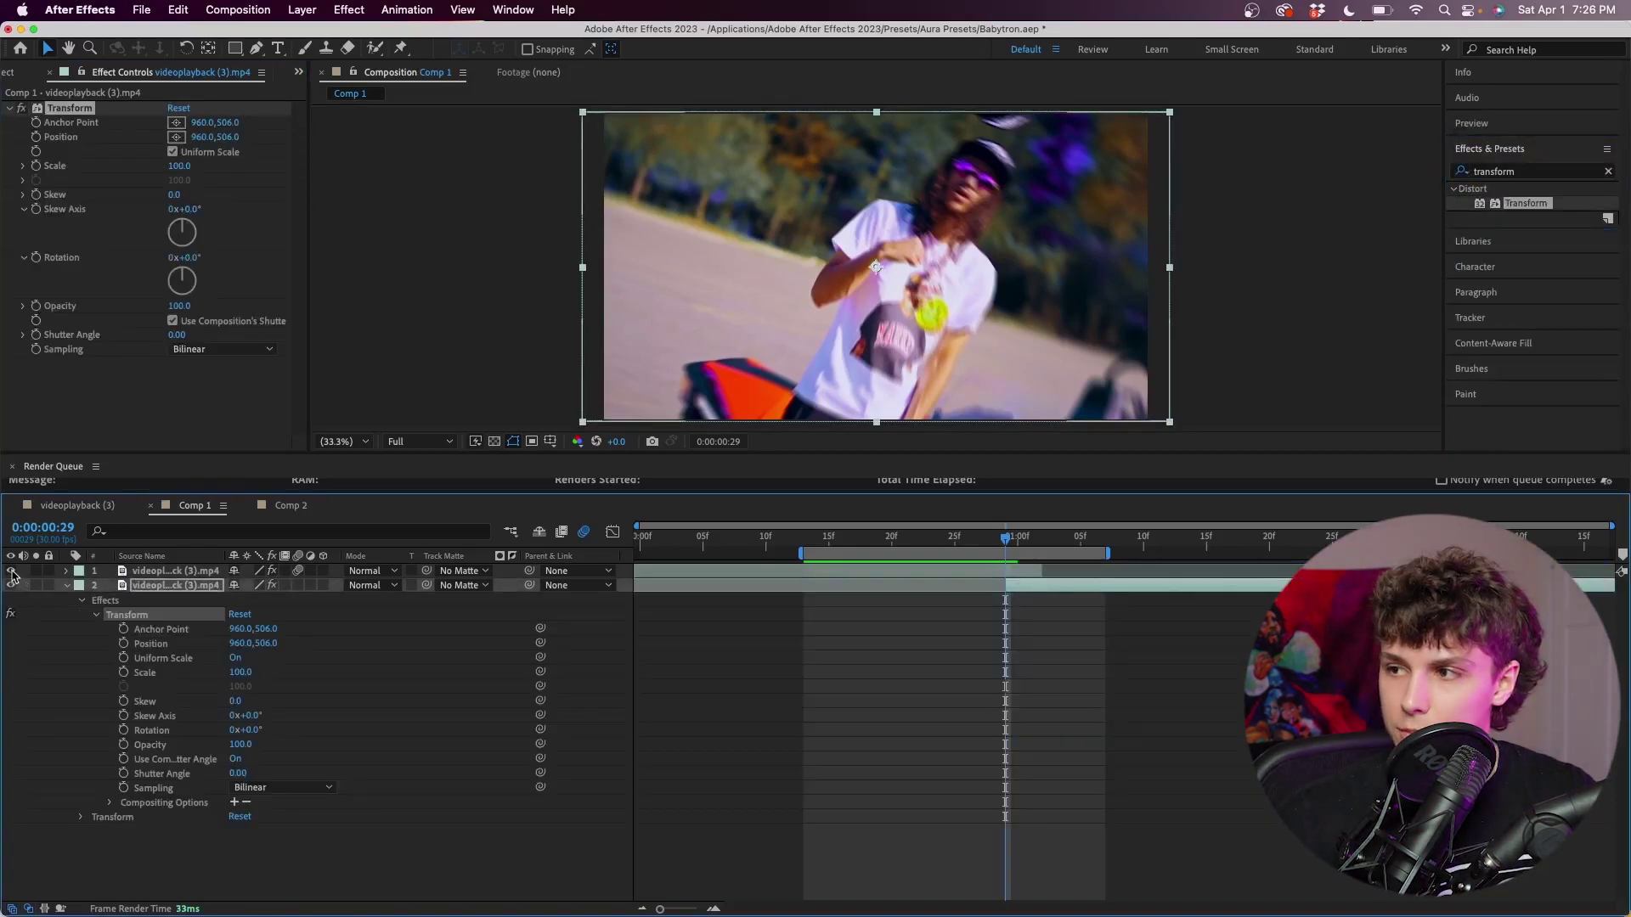
Hide the first clip and, at 0:00:00:29, keyframe the second clip's Transform scale at 42 and rotation at -41°.
left_click(10, 571)
left_click(123, 672)
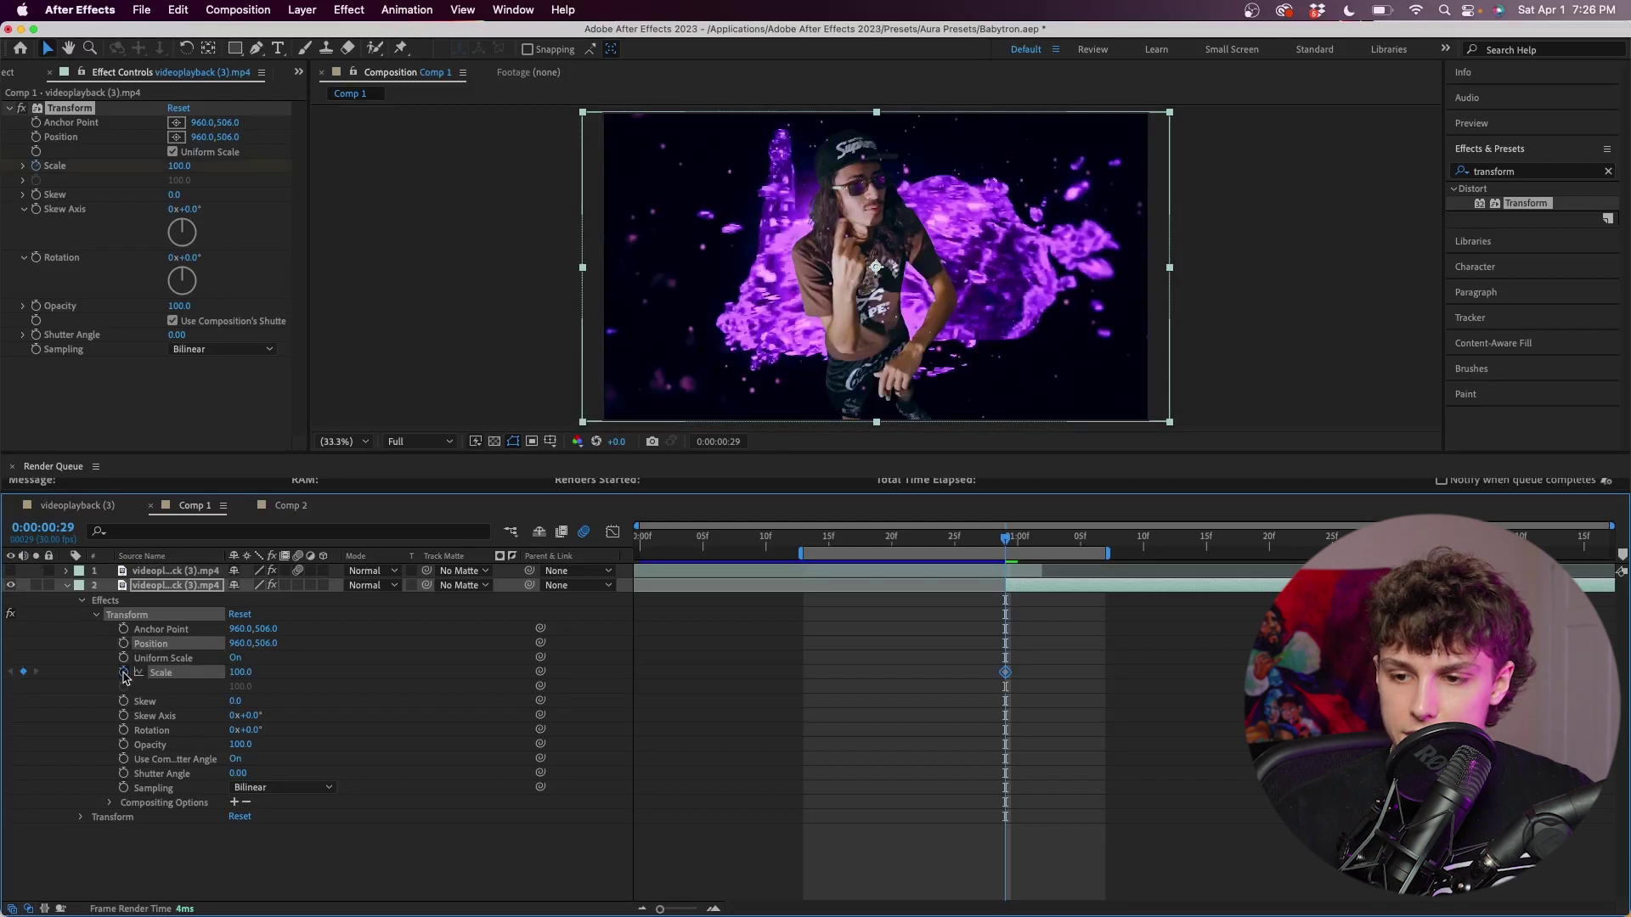
left_click(124, 730)
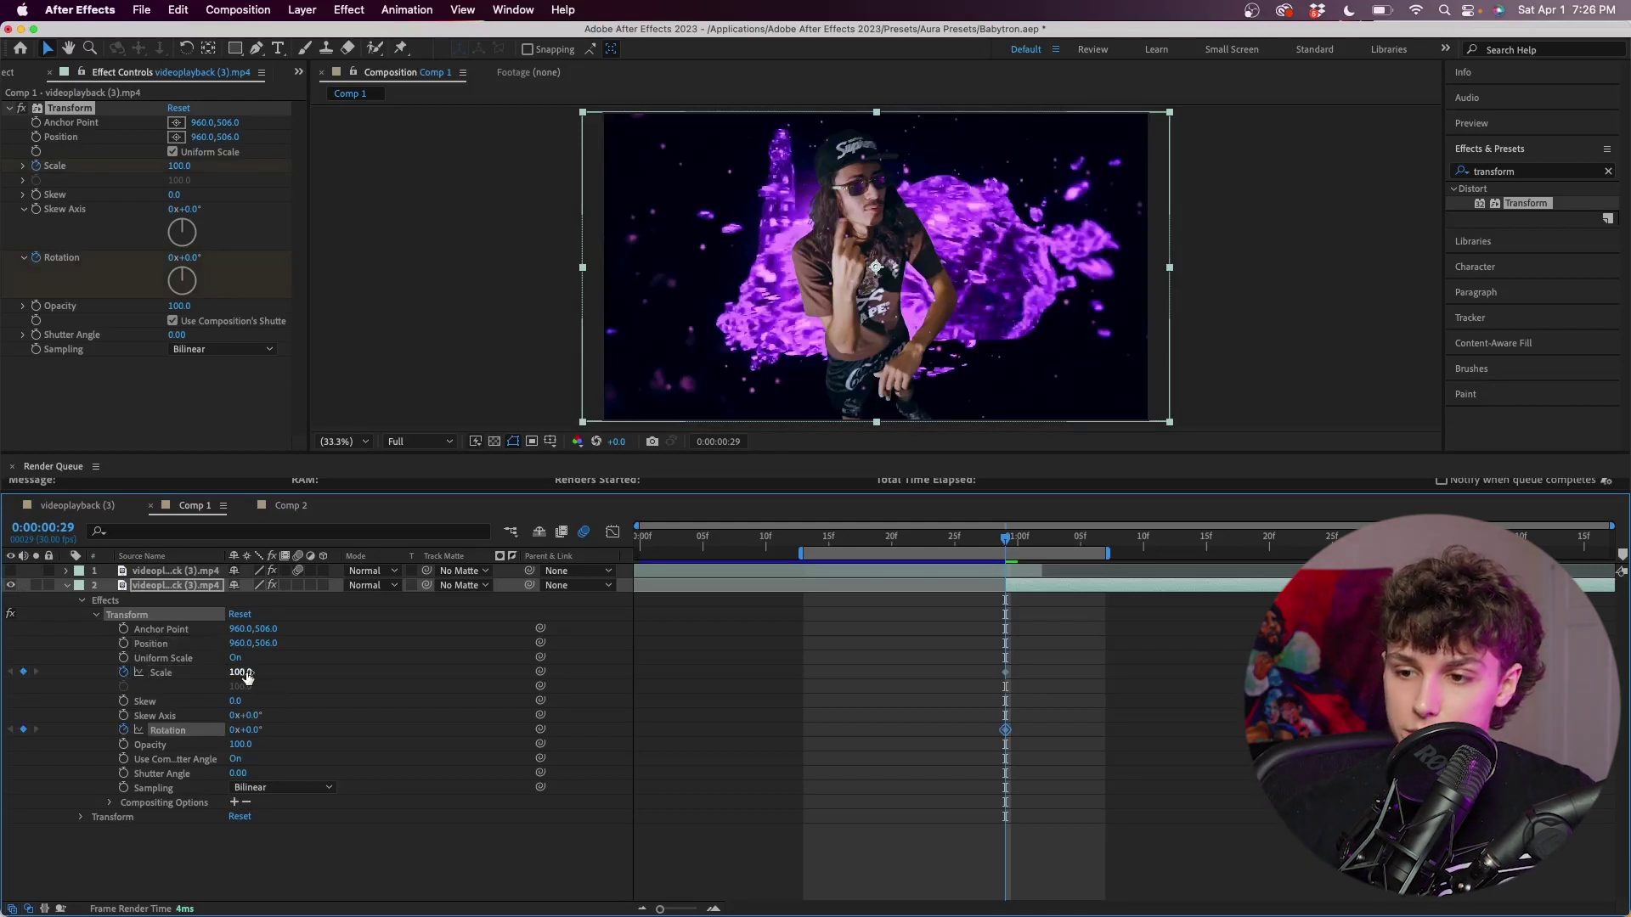
left_click_drag(242, 672, 203, 681)
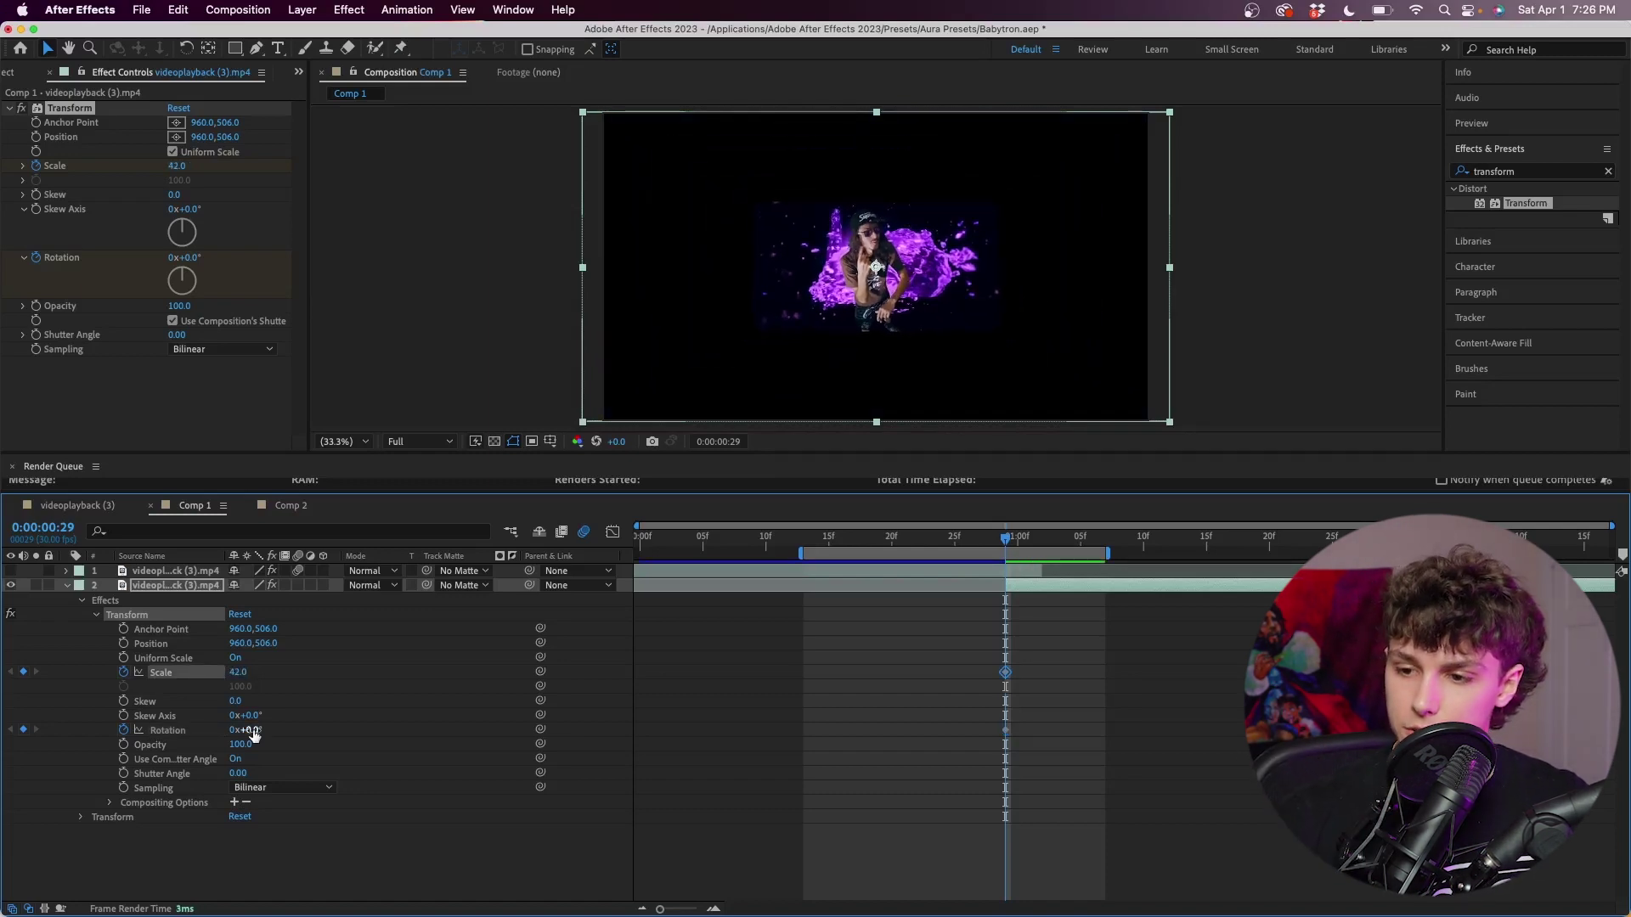
left_click_drag(187, 276, 179, 280)
key("super+shift+a")
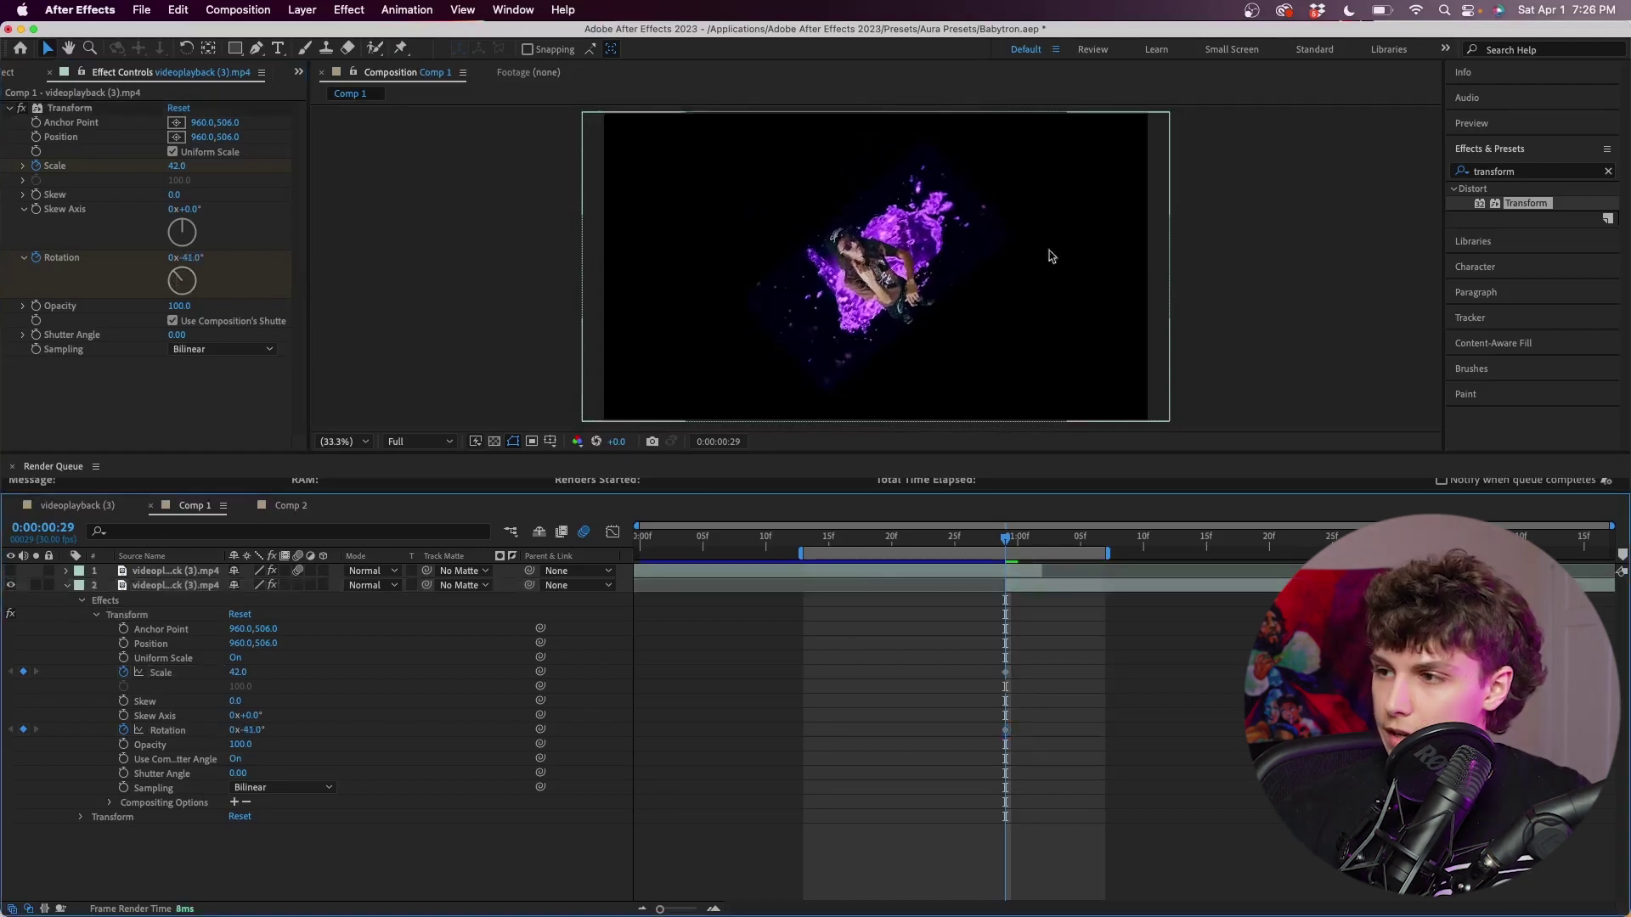
Apply Motion Tile above Transform on the second clip with output width 320, output height 590 and mirrored edges.
double_click(1536, 177)
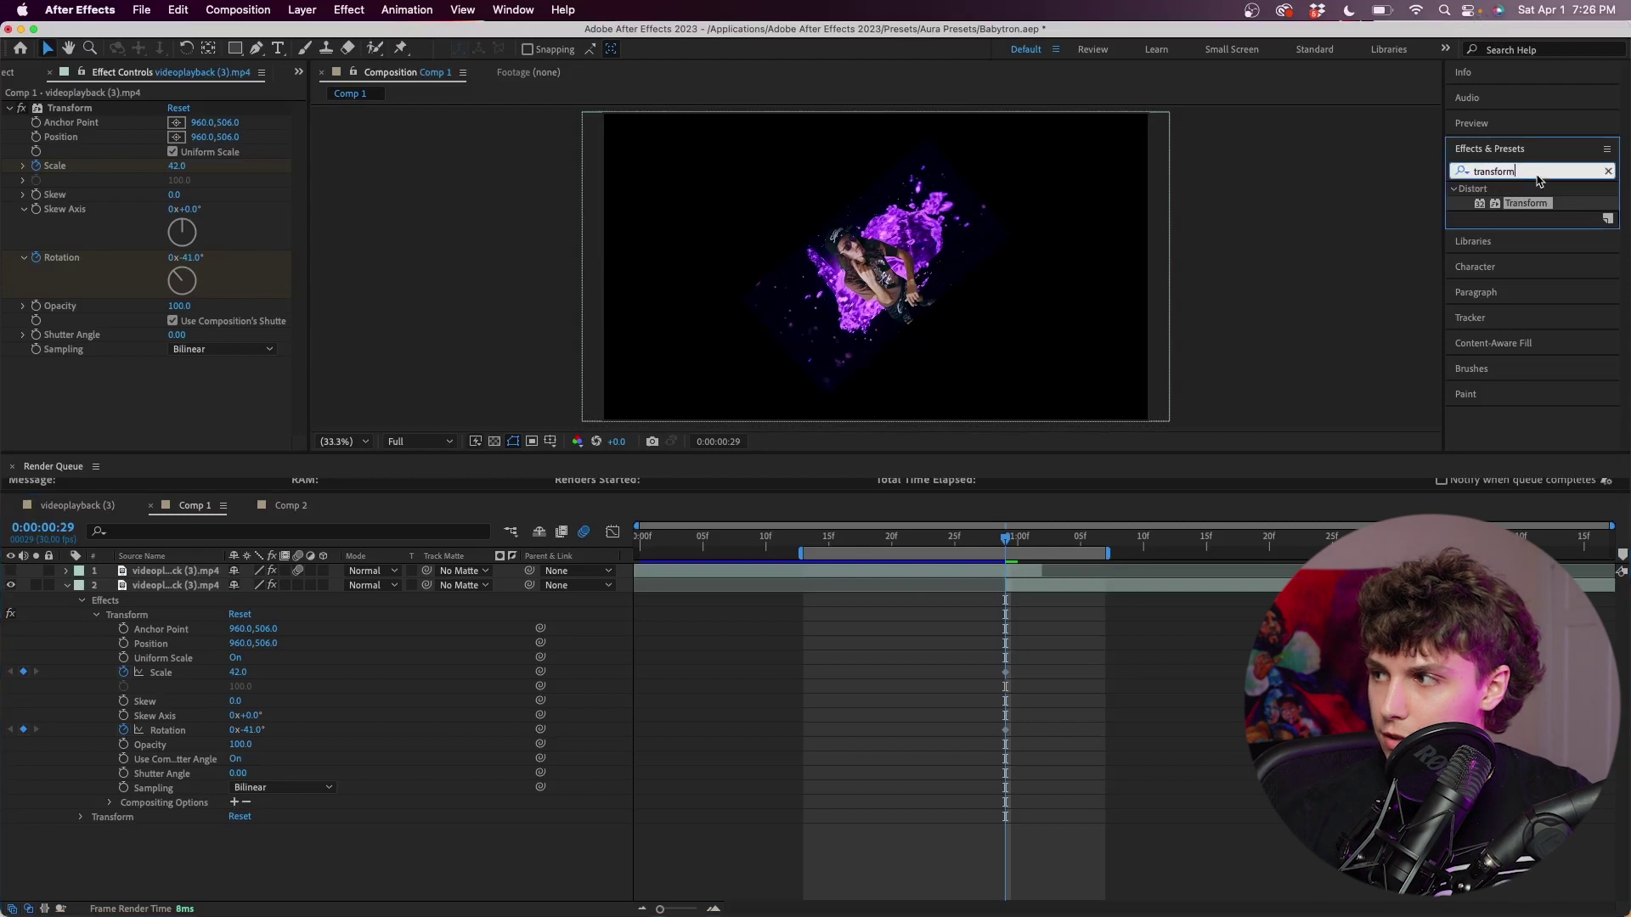
type("motion tile")
left_click_drag(663, 314, 663, 315)
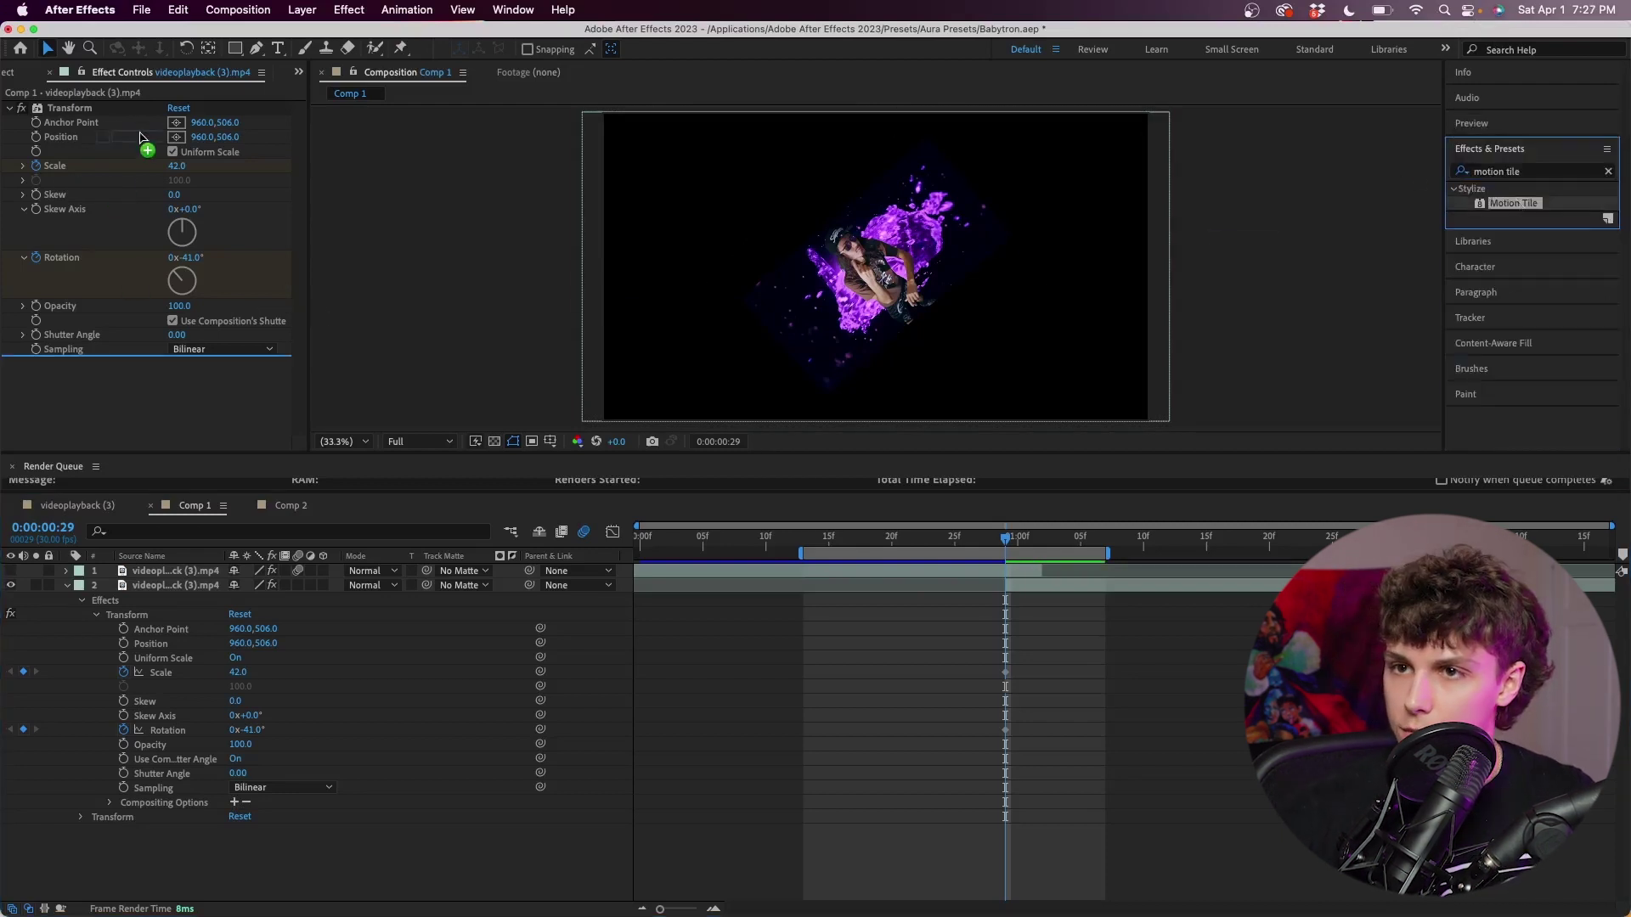
left_click_drag(180, 164, 199, 169)
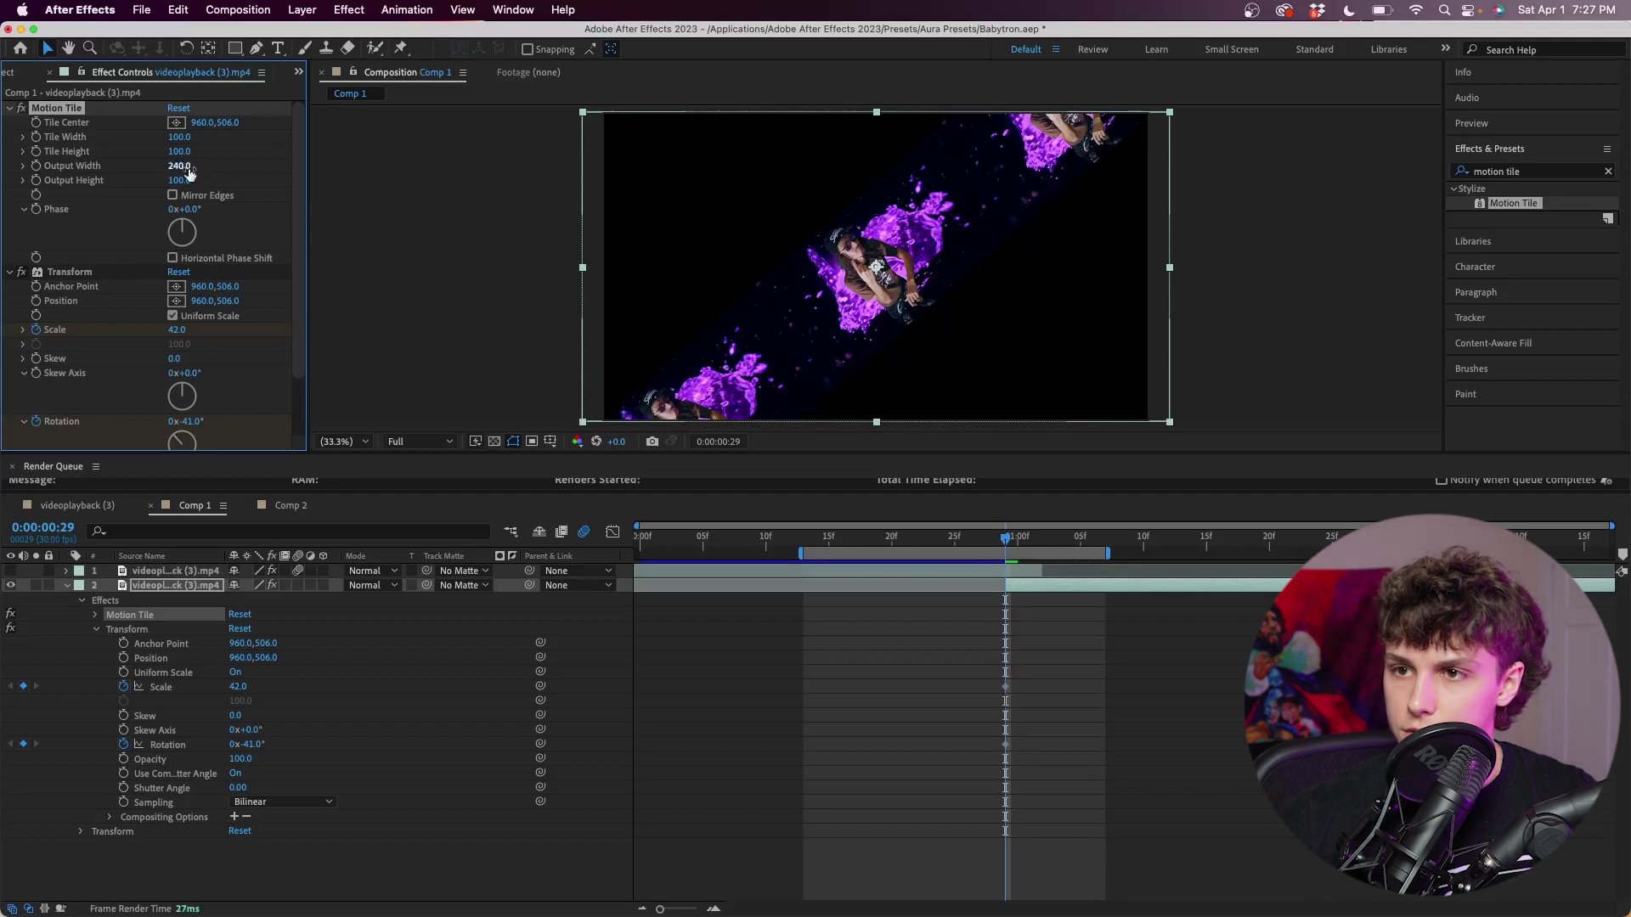
left_click_drag(180, 181, 224, 183)
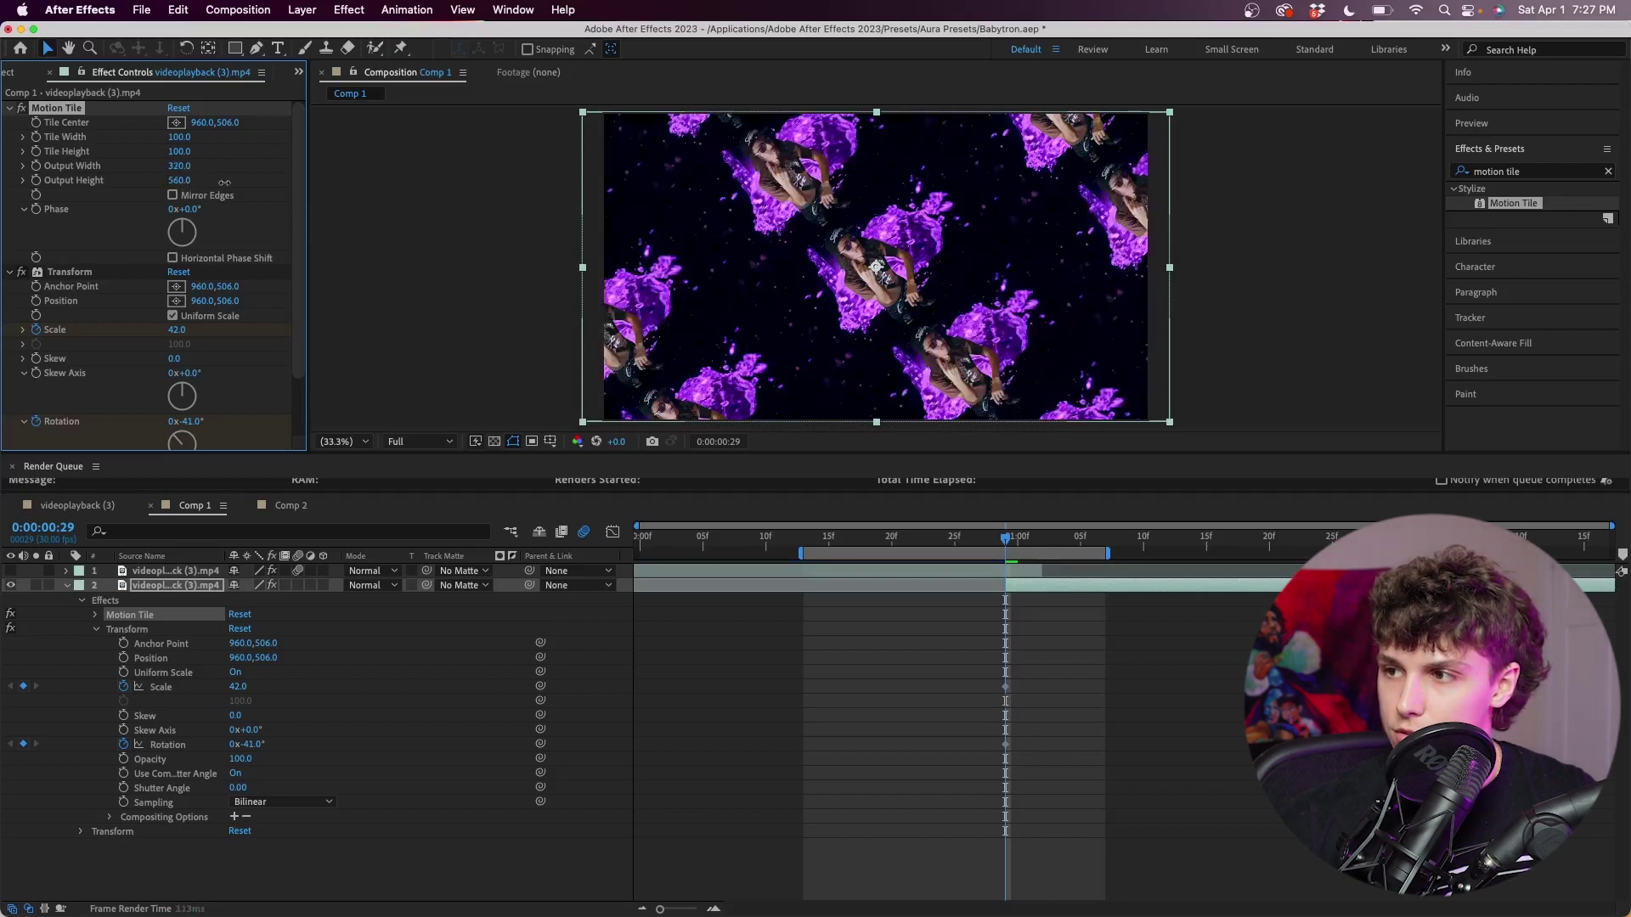
left_click(173, 196)
key("space")
At 0:00:01:11, keyframe the second clip's Transform scale at 100 and rotation at 0°, and ease all its scale and rotation keyframes.
left_click_drag(238, 686, 234, 687)
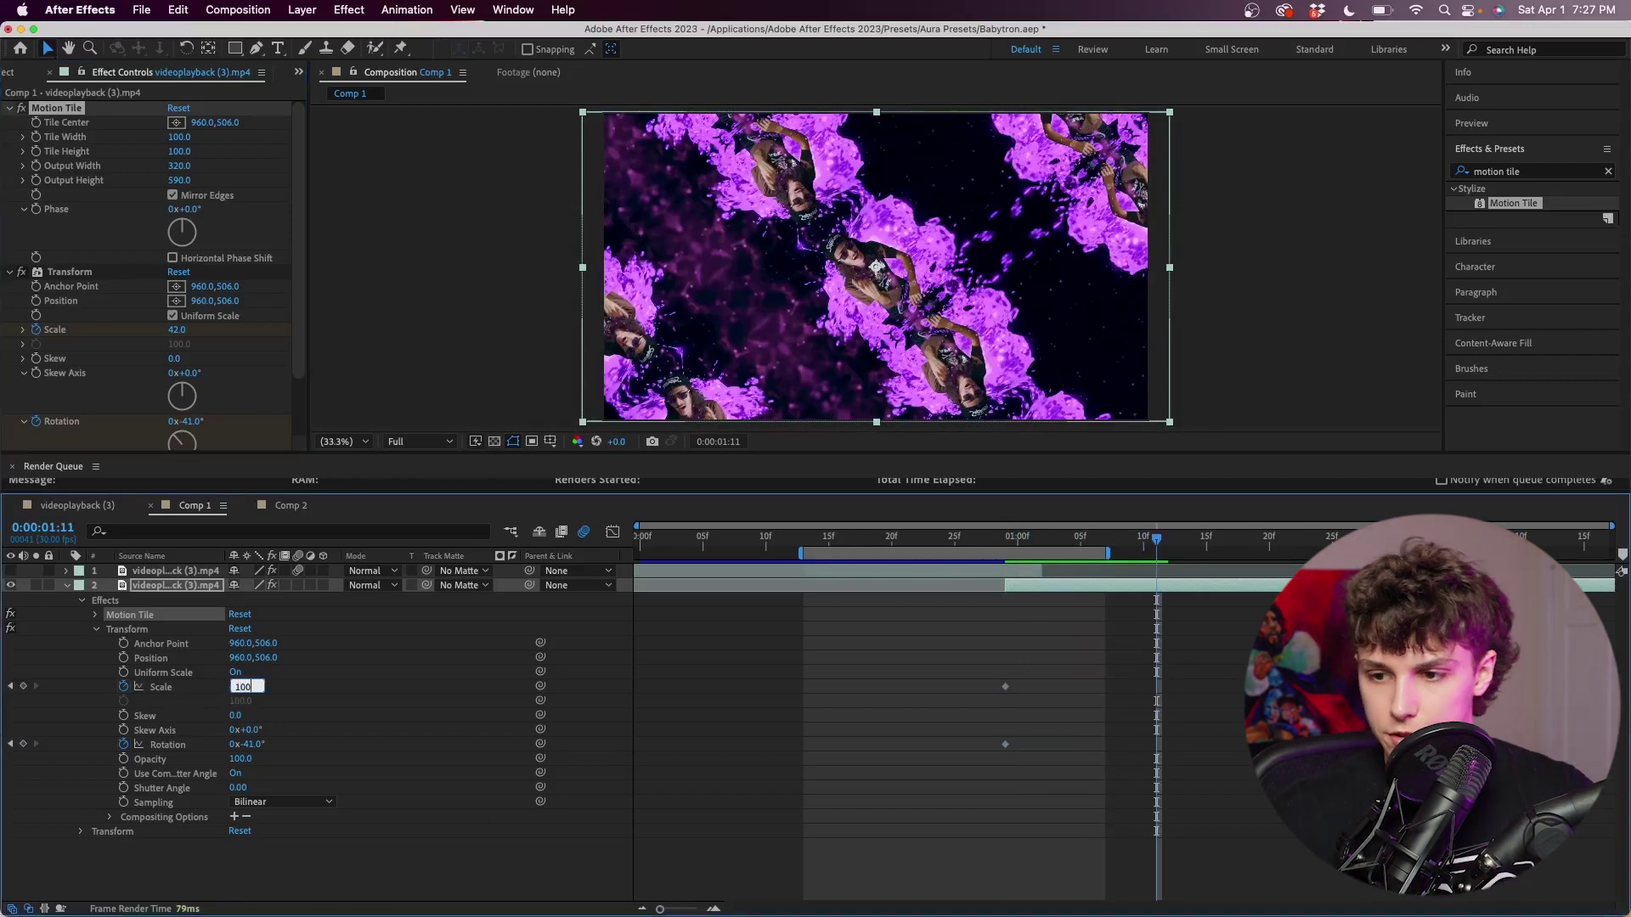
type("100")
key("Return")
type("0")
key("Return")
left_click_drag(1200, 655, 875, 818)
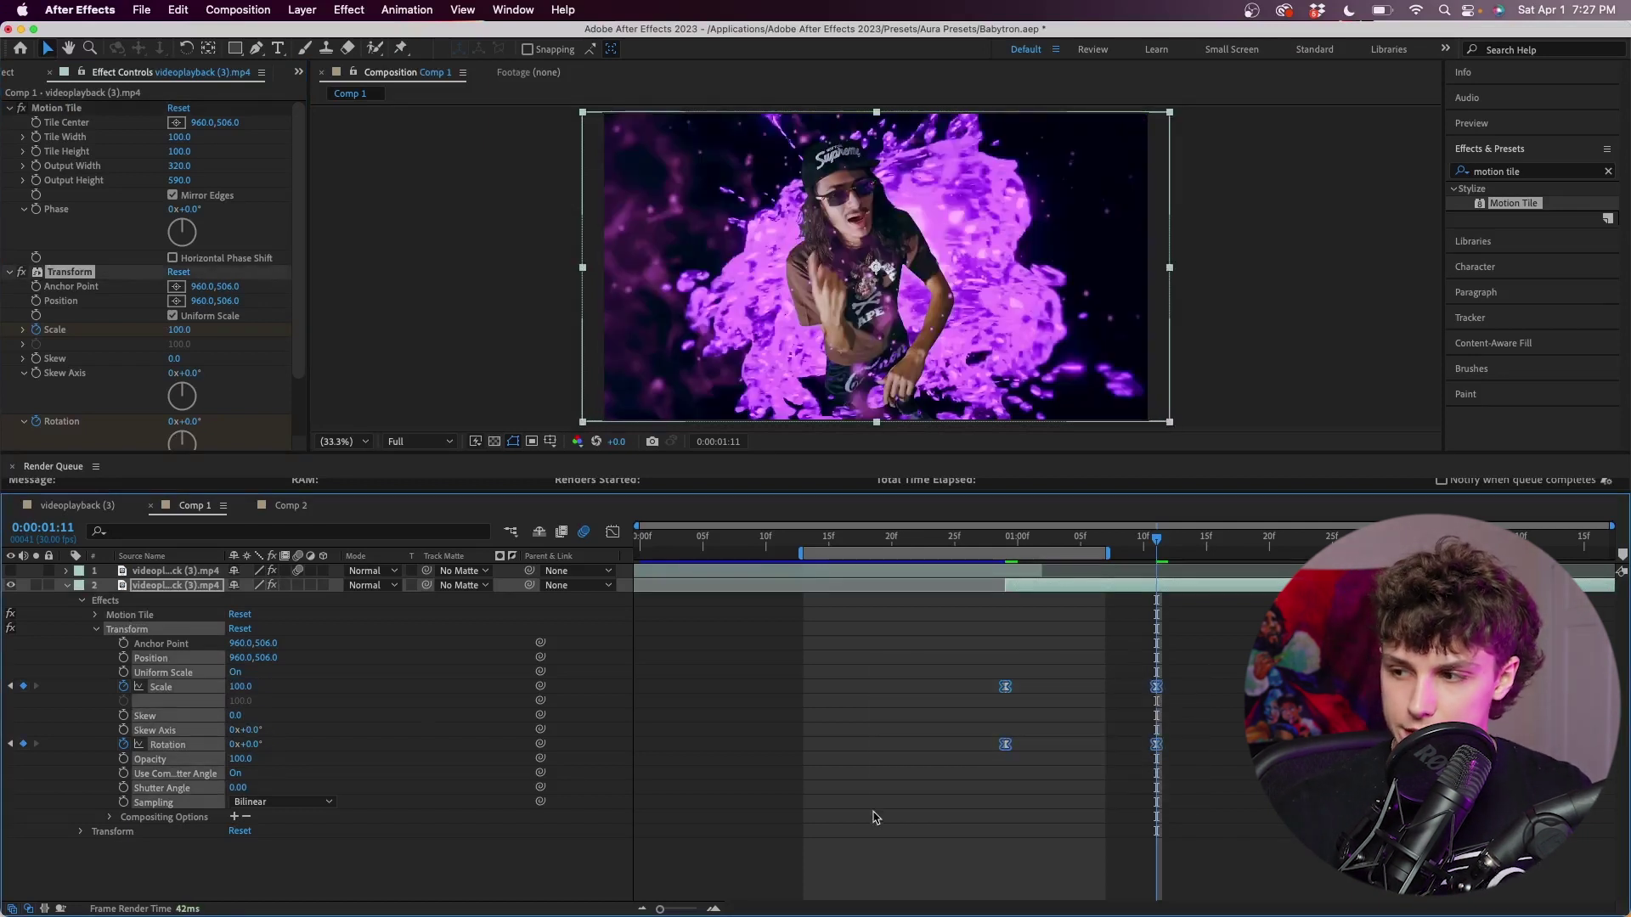
Reshape the second clip's rotation and scale speed curves to peak early and slow down gradually, and preview the transition.
left_click(613, 532)
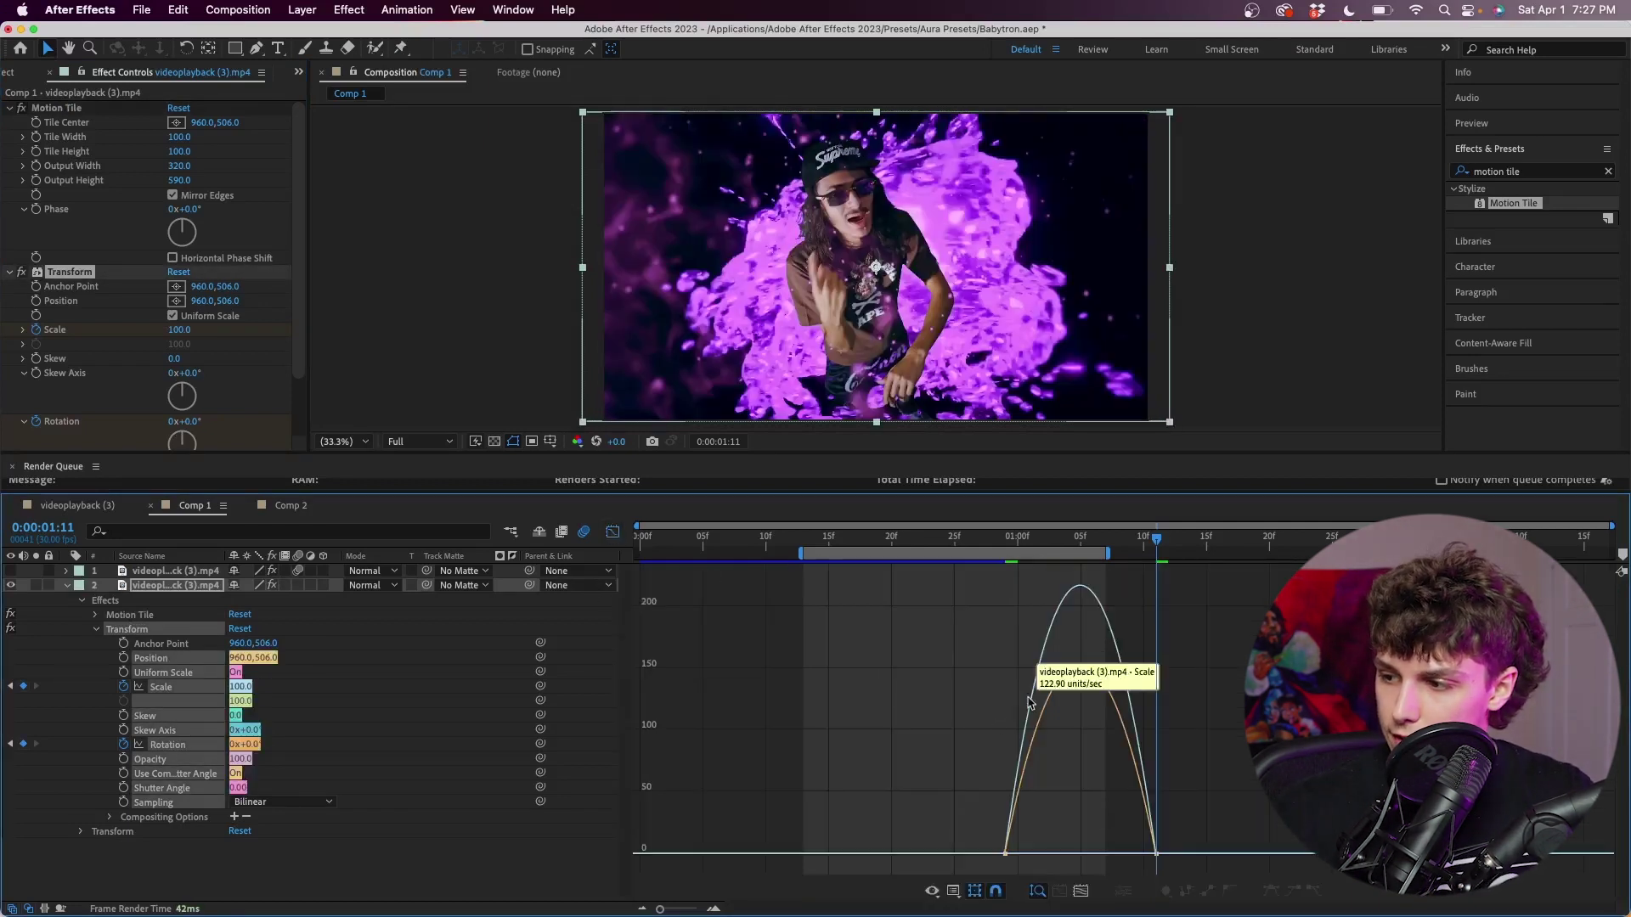
left_click(1060, 686)
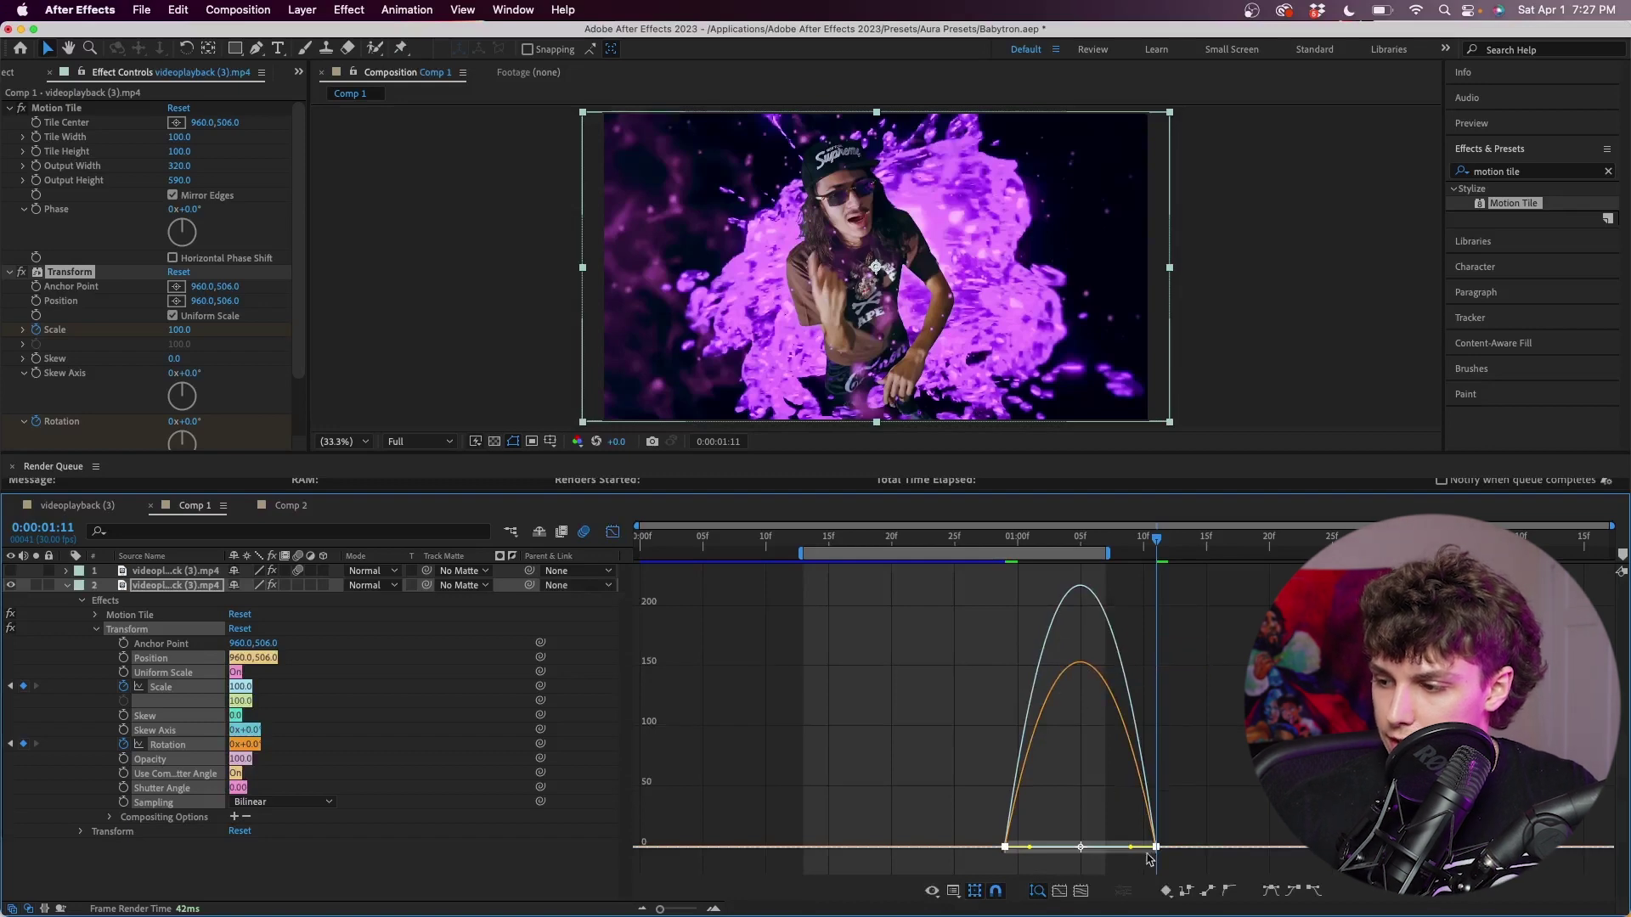
left_click_drag(1131, 847, 1015, 850)
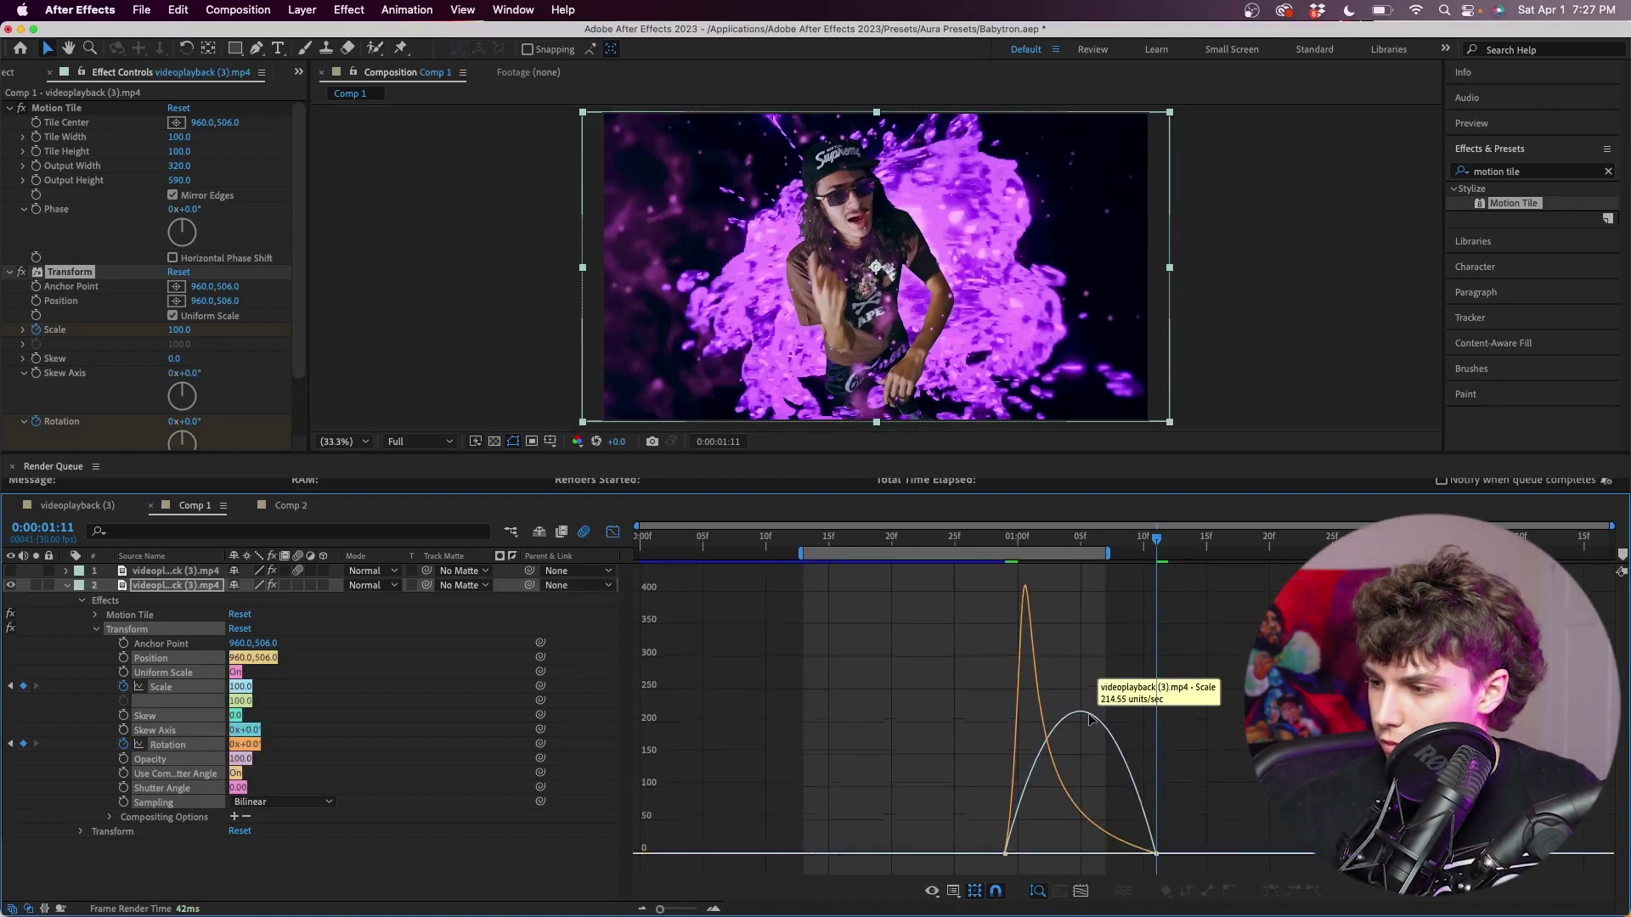
left_click(1088, 714)
left_click_drag(1130, 848, 1063, 848)
left_click(611, 531)
key("space")
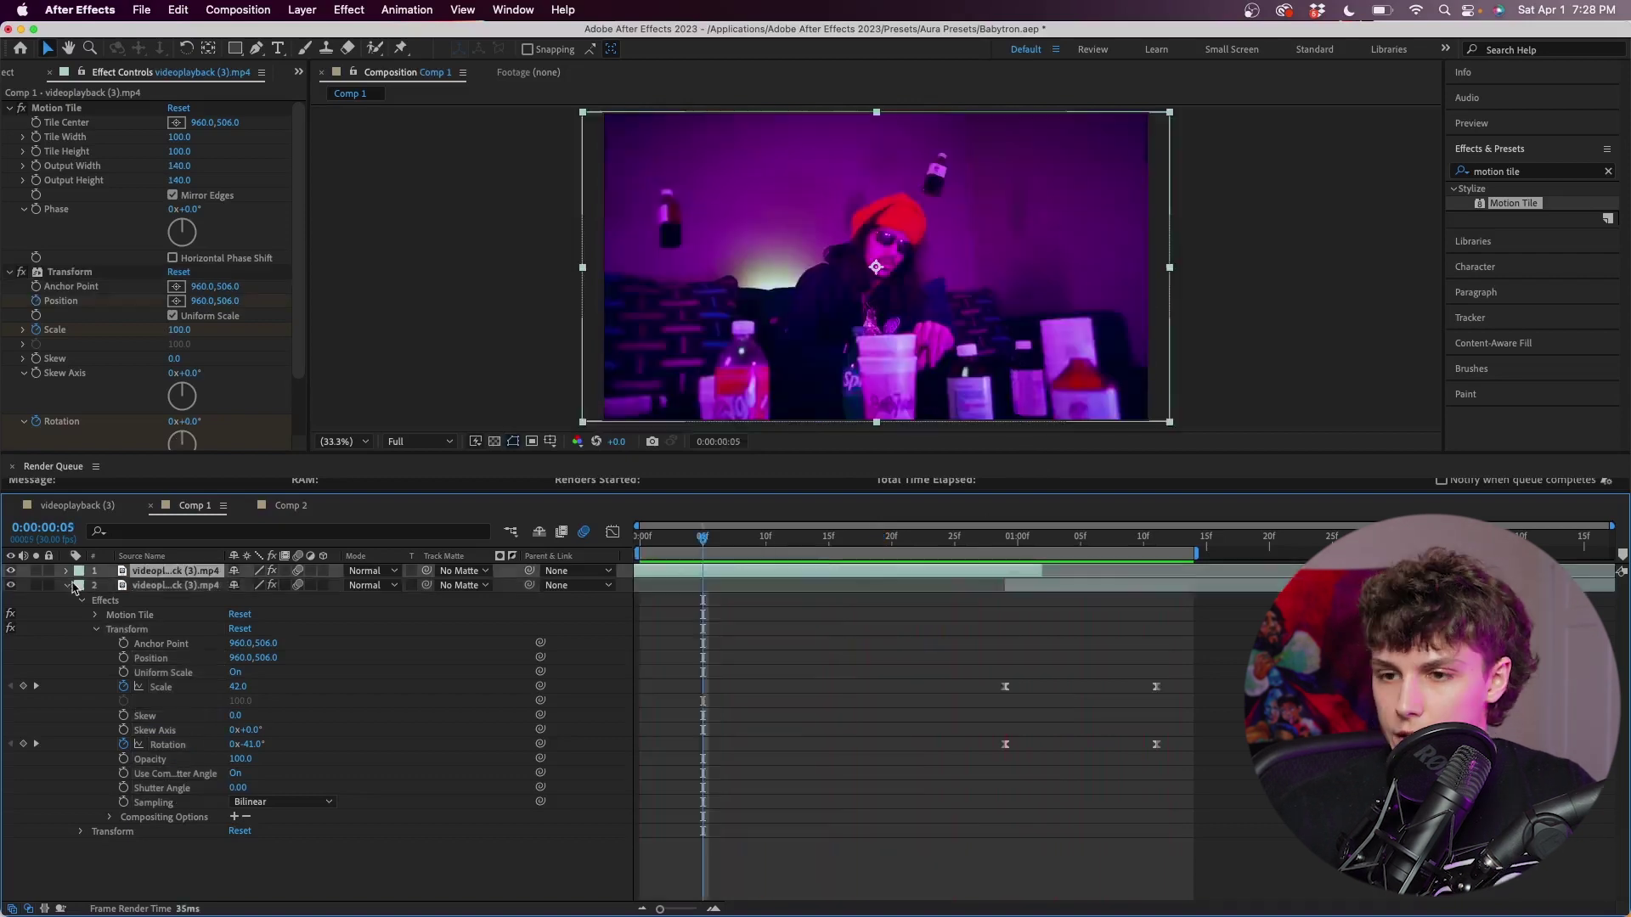
Move the first clip's starting Transform keyframes to 0:00:00:21, remove its position keyframes and preview the transition.
left_click(67, 572)
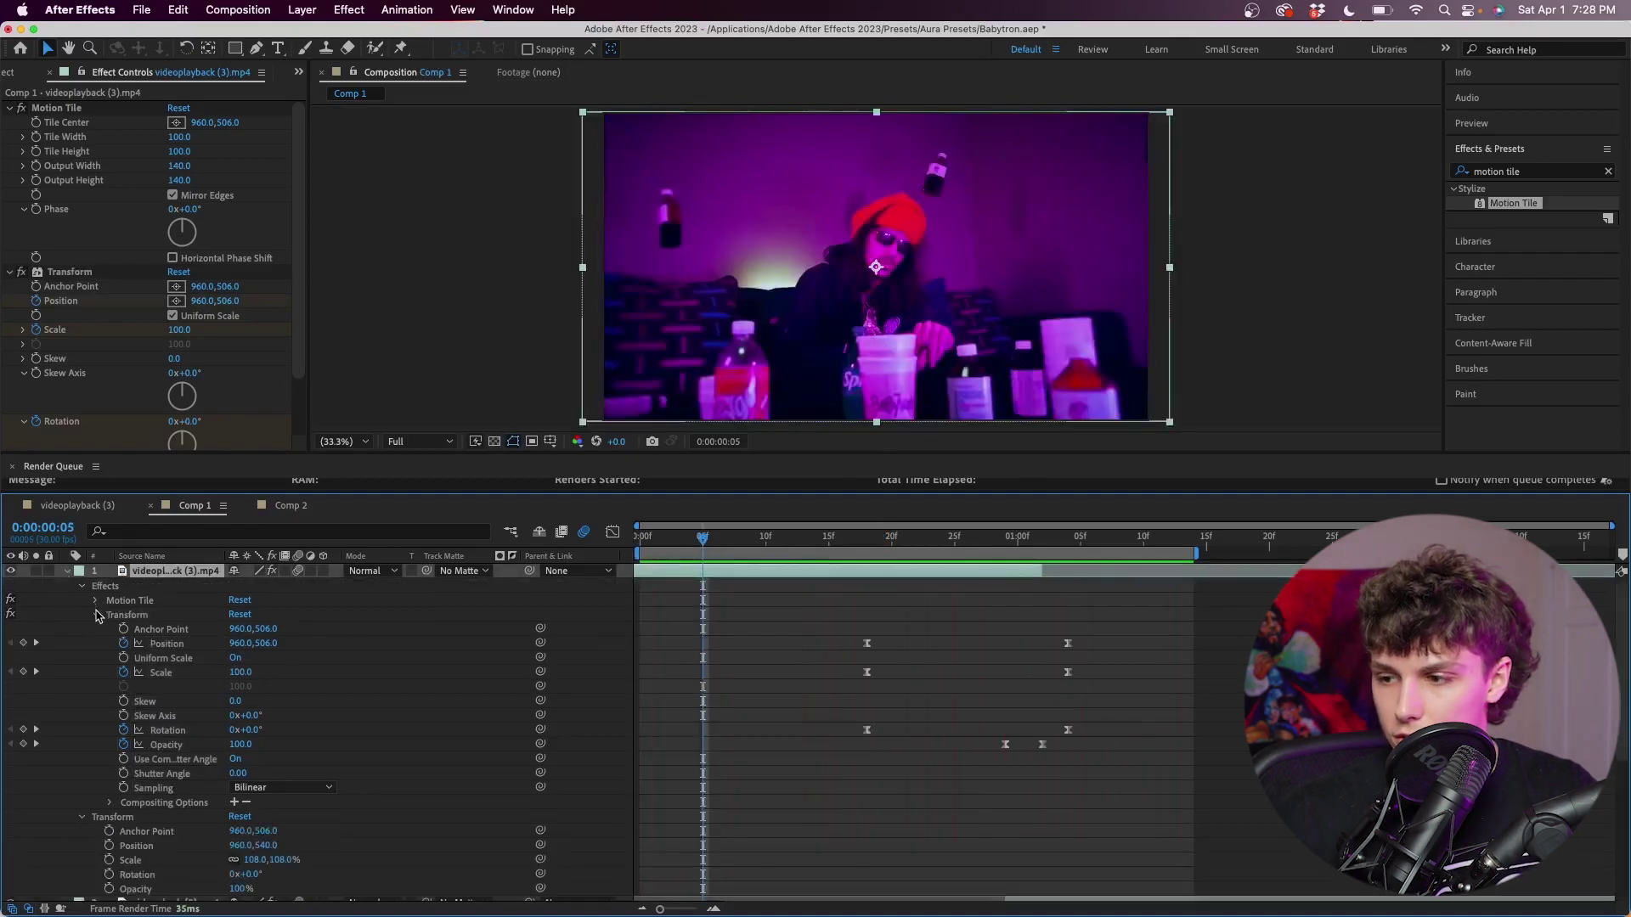
left_click_drag(903, 623, 789, 789)
left_click_drag(866, 645, 903, 645)
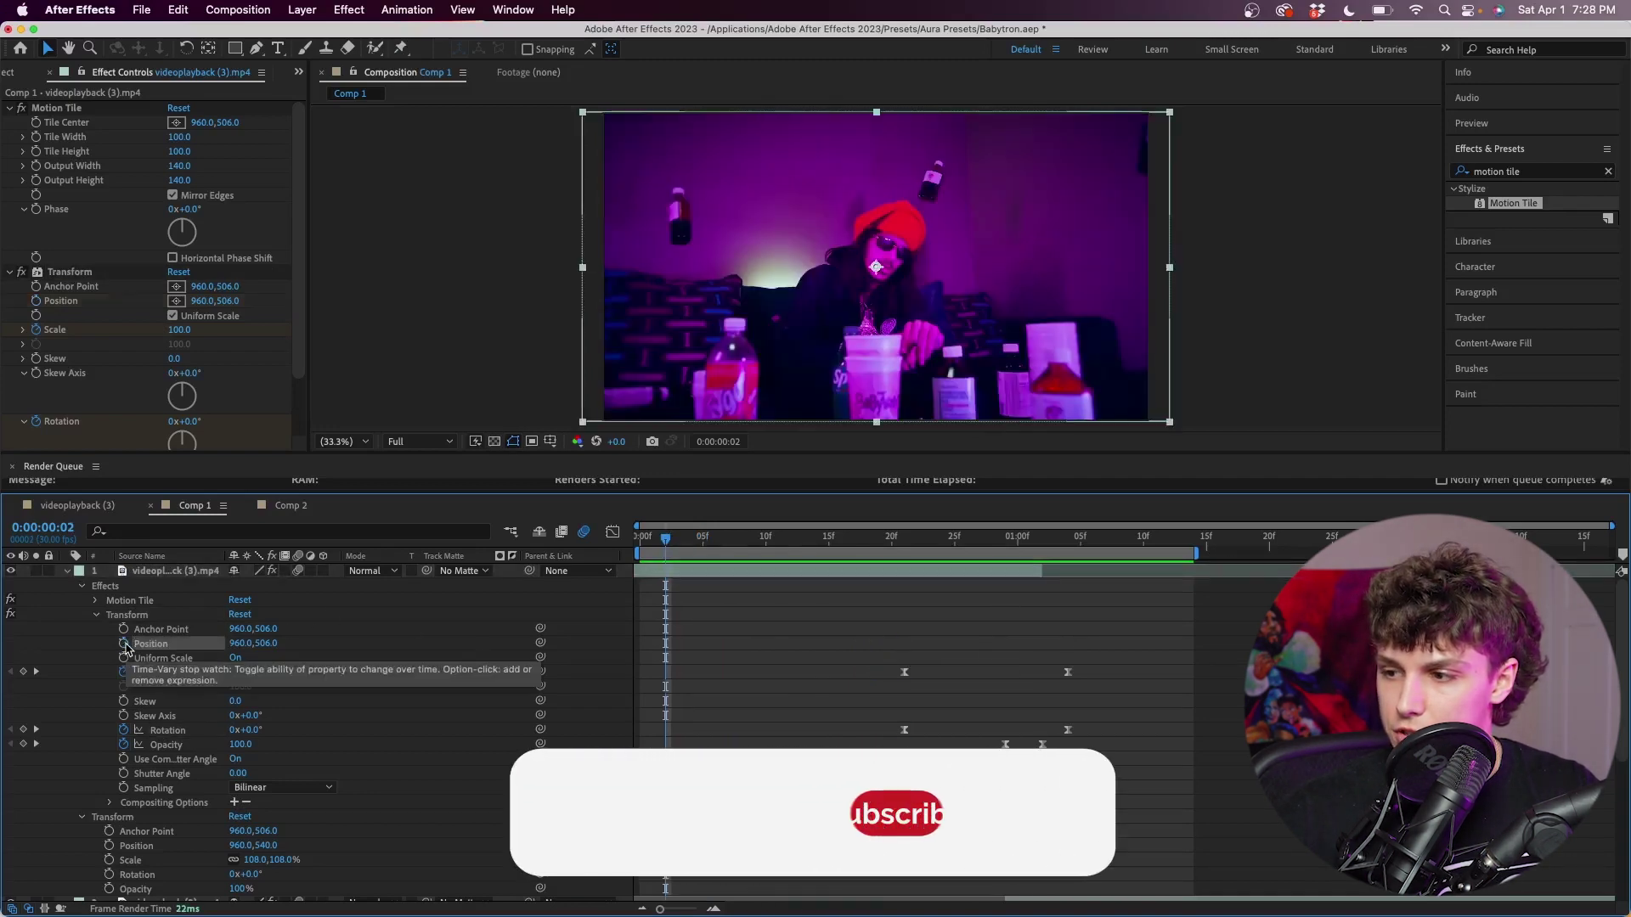
left_click(126, 647)
key("space")
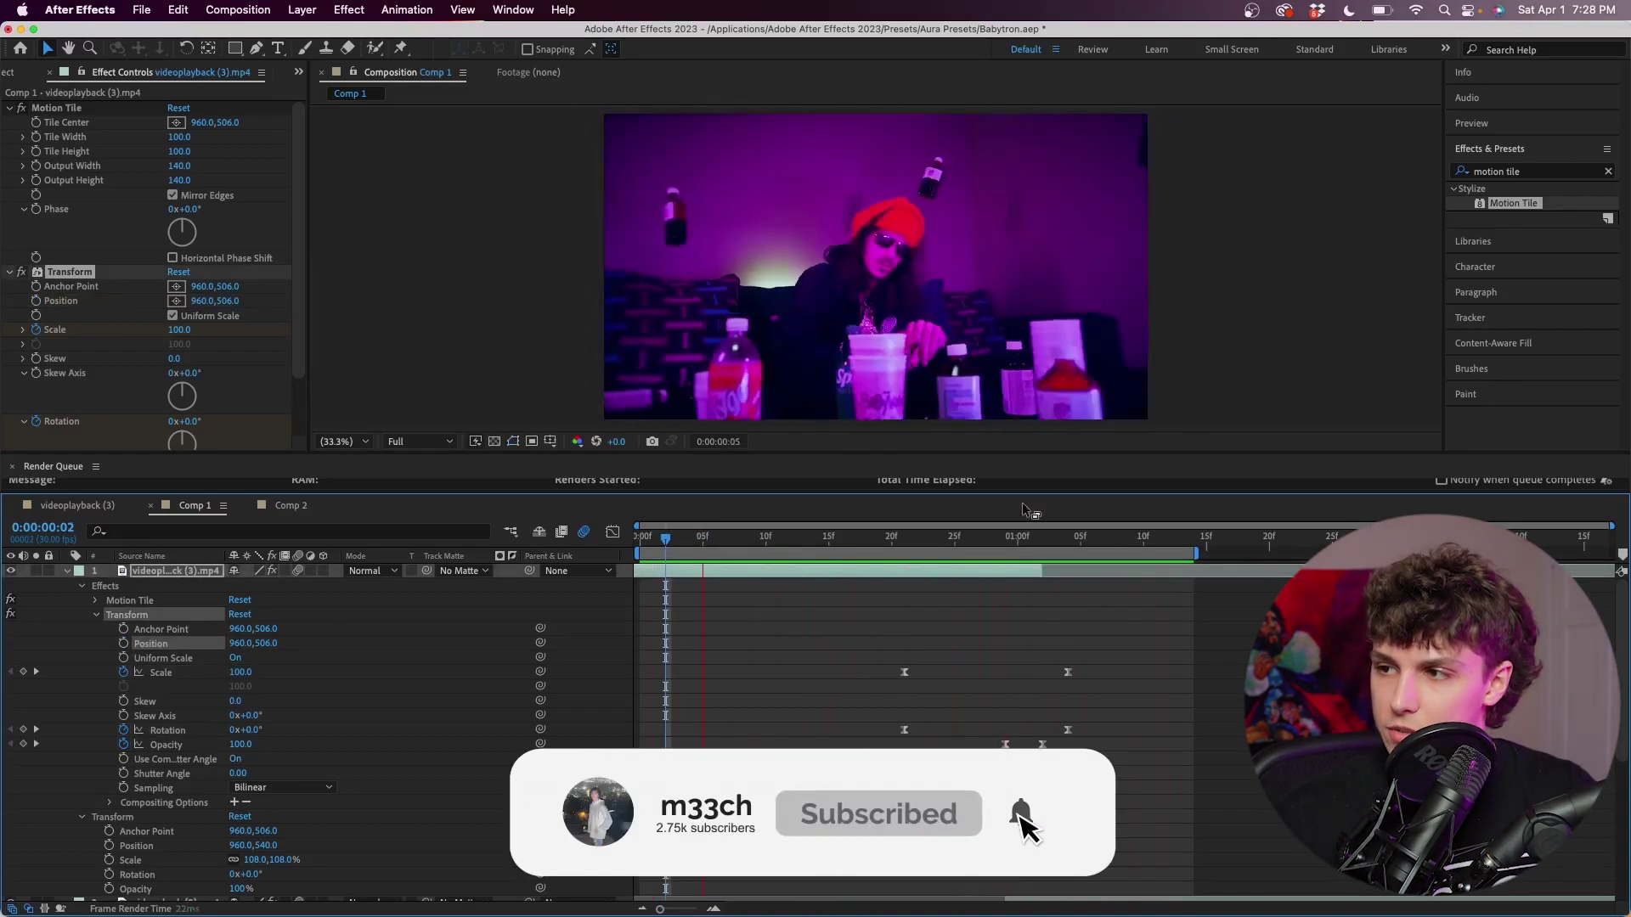
key("space")
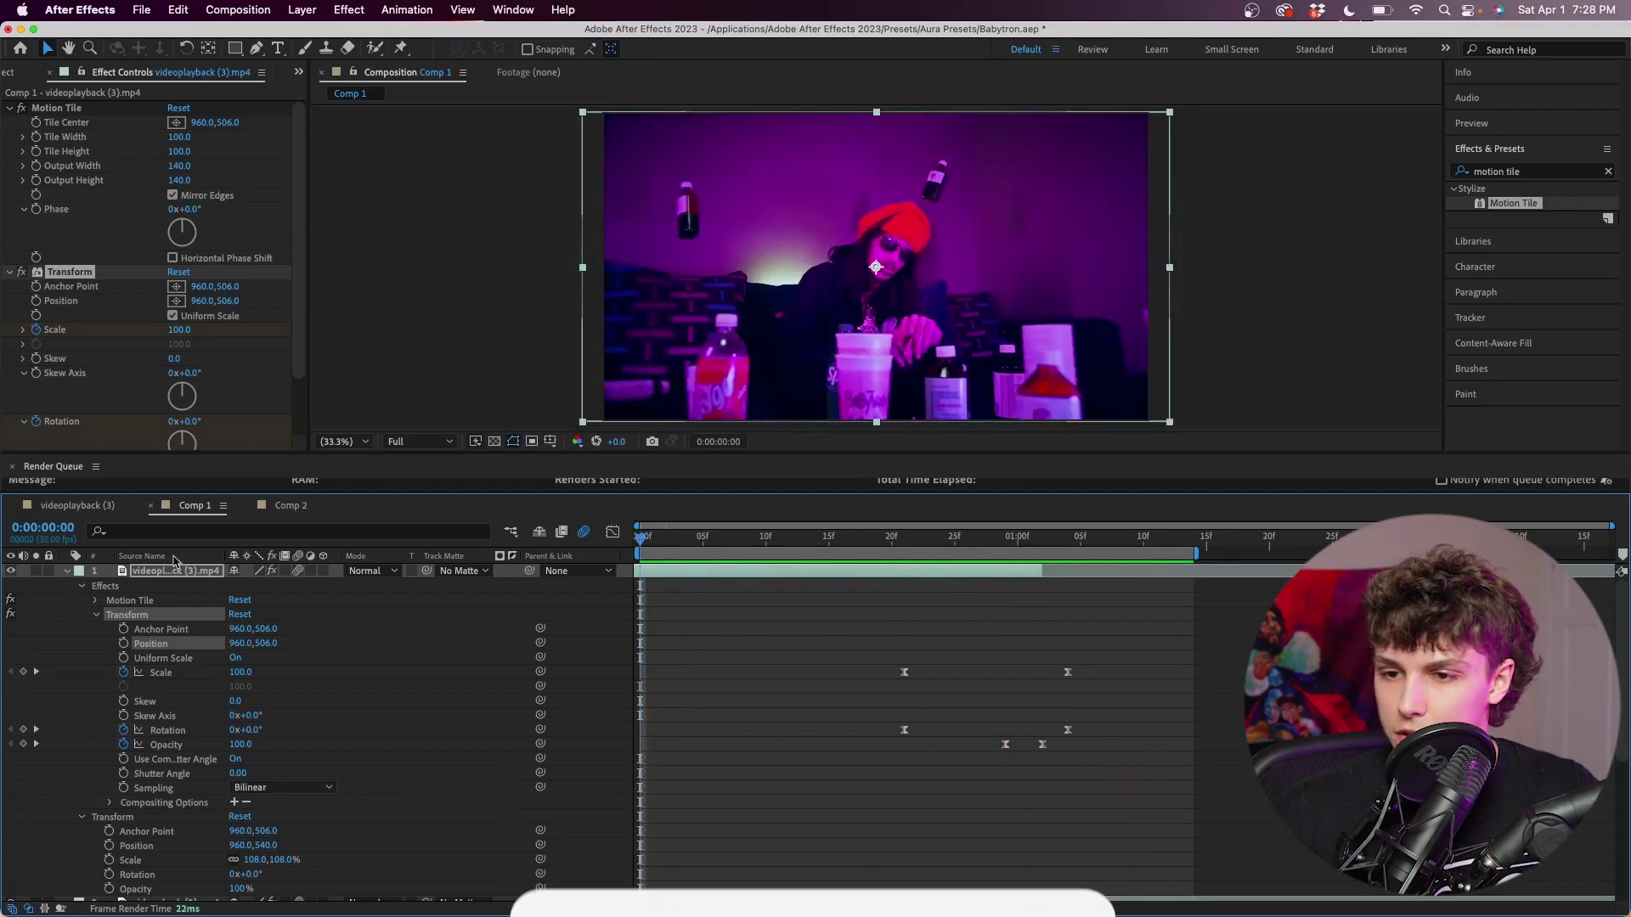
Collapse both clip layers, add an adjustment layer above them and apply Radial Blur to it.
left_click(67, 571)
left_click(67, 586)
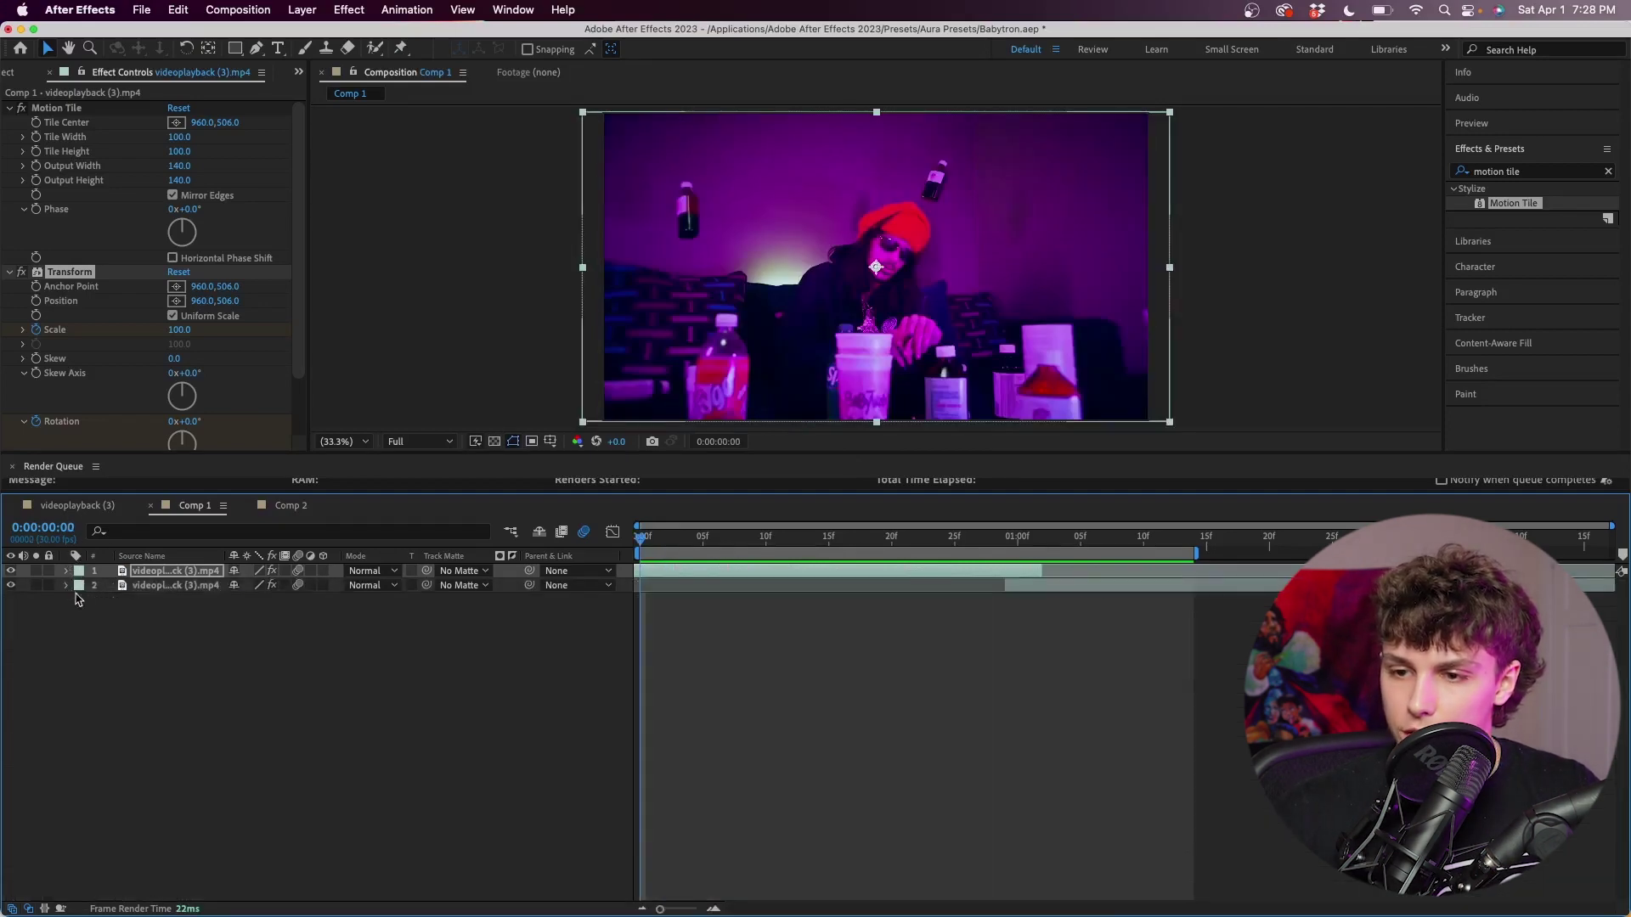
right_click(197, 682)
mouse_move(233, 693)
left_click(447, 833)
left_click(1528, 170)
type("radial")
left_click_drag(1511, 348, 1055, 573)
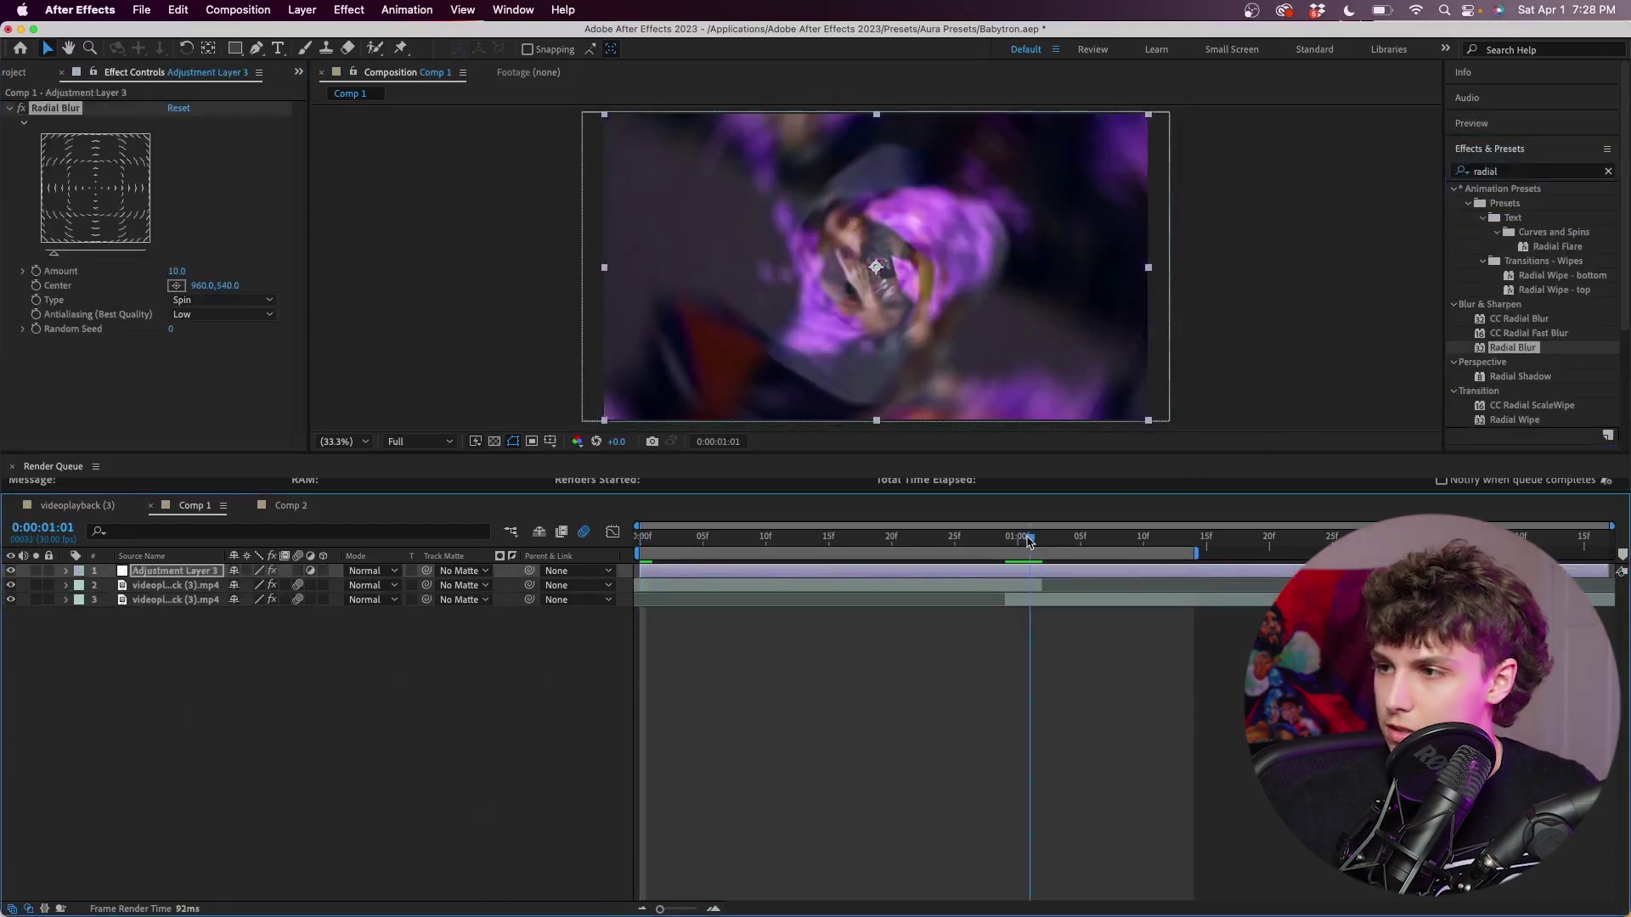
Keyframe the adjustment layer's Radial Blur amount at 20 at 0:00:01:01, in the middle of the transition.
left_click(1005, 538)
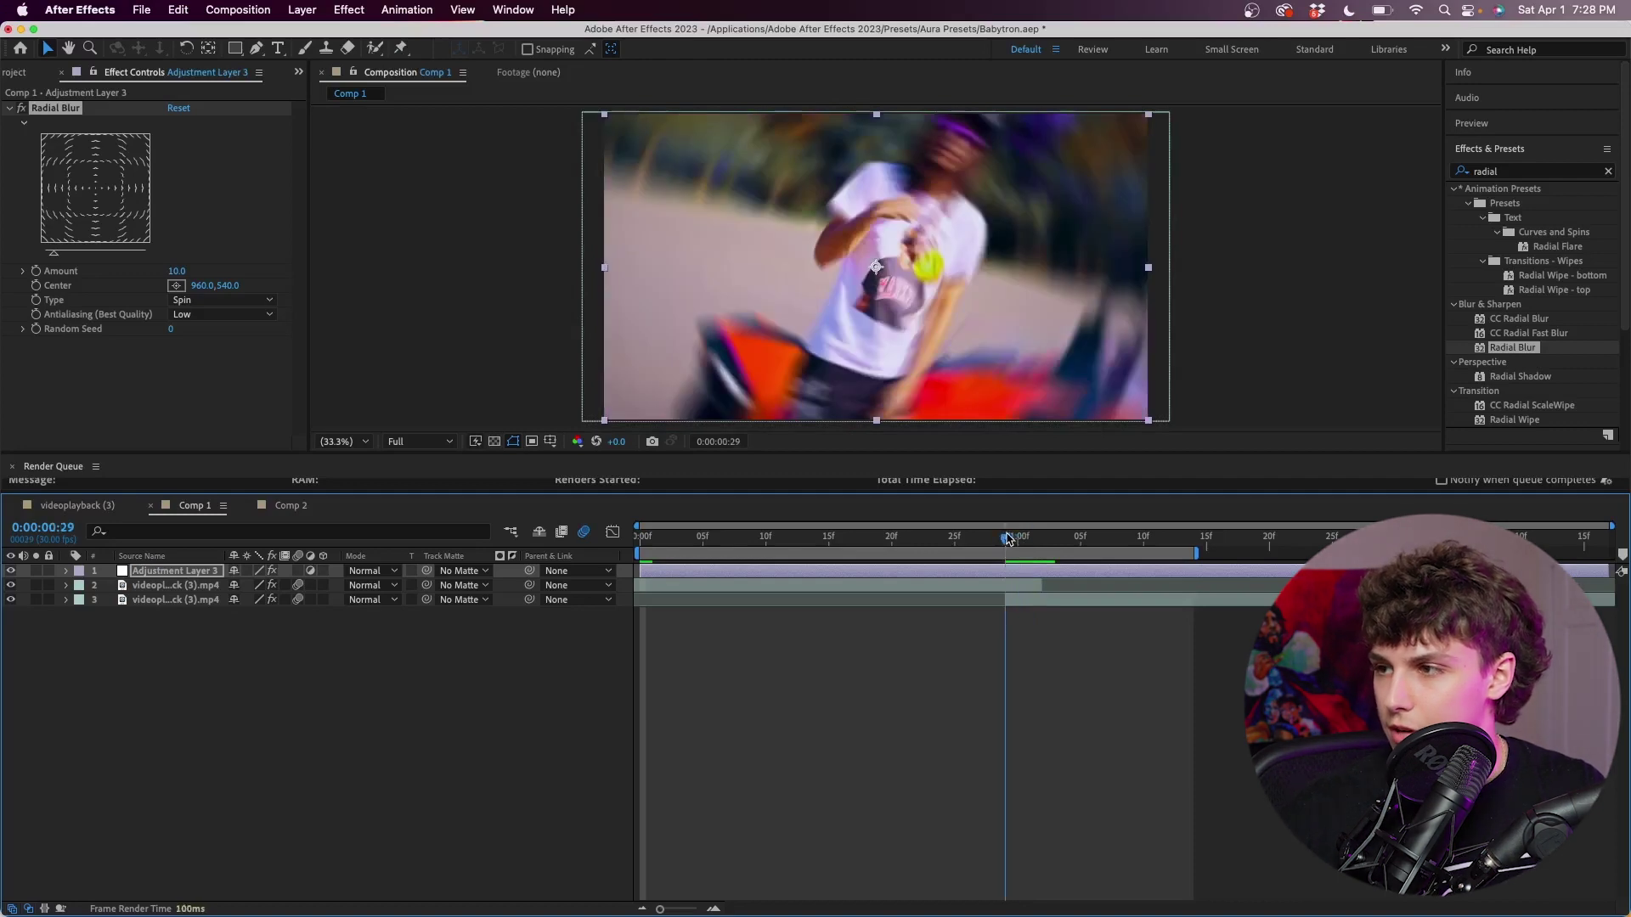
left_click(1024, 532)
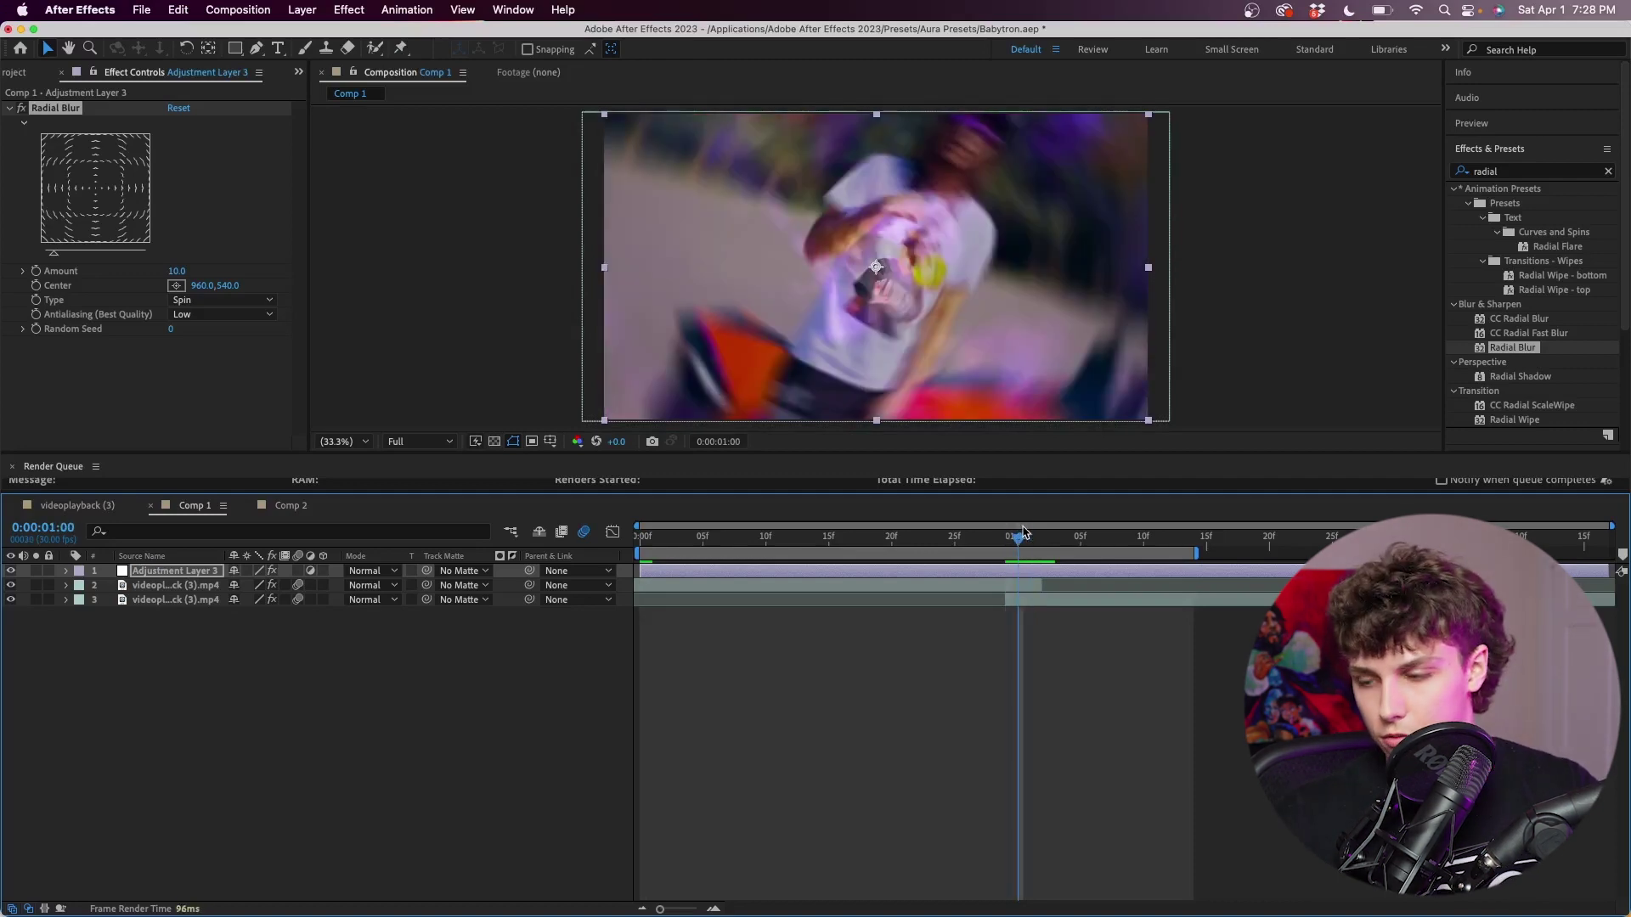
left_click(1027, 533)
left_click(177, 272)
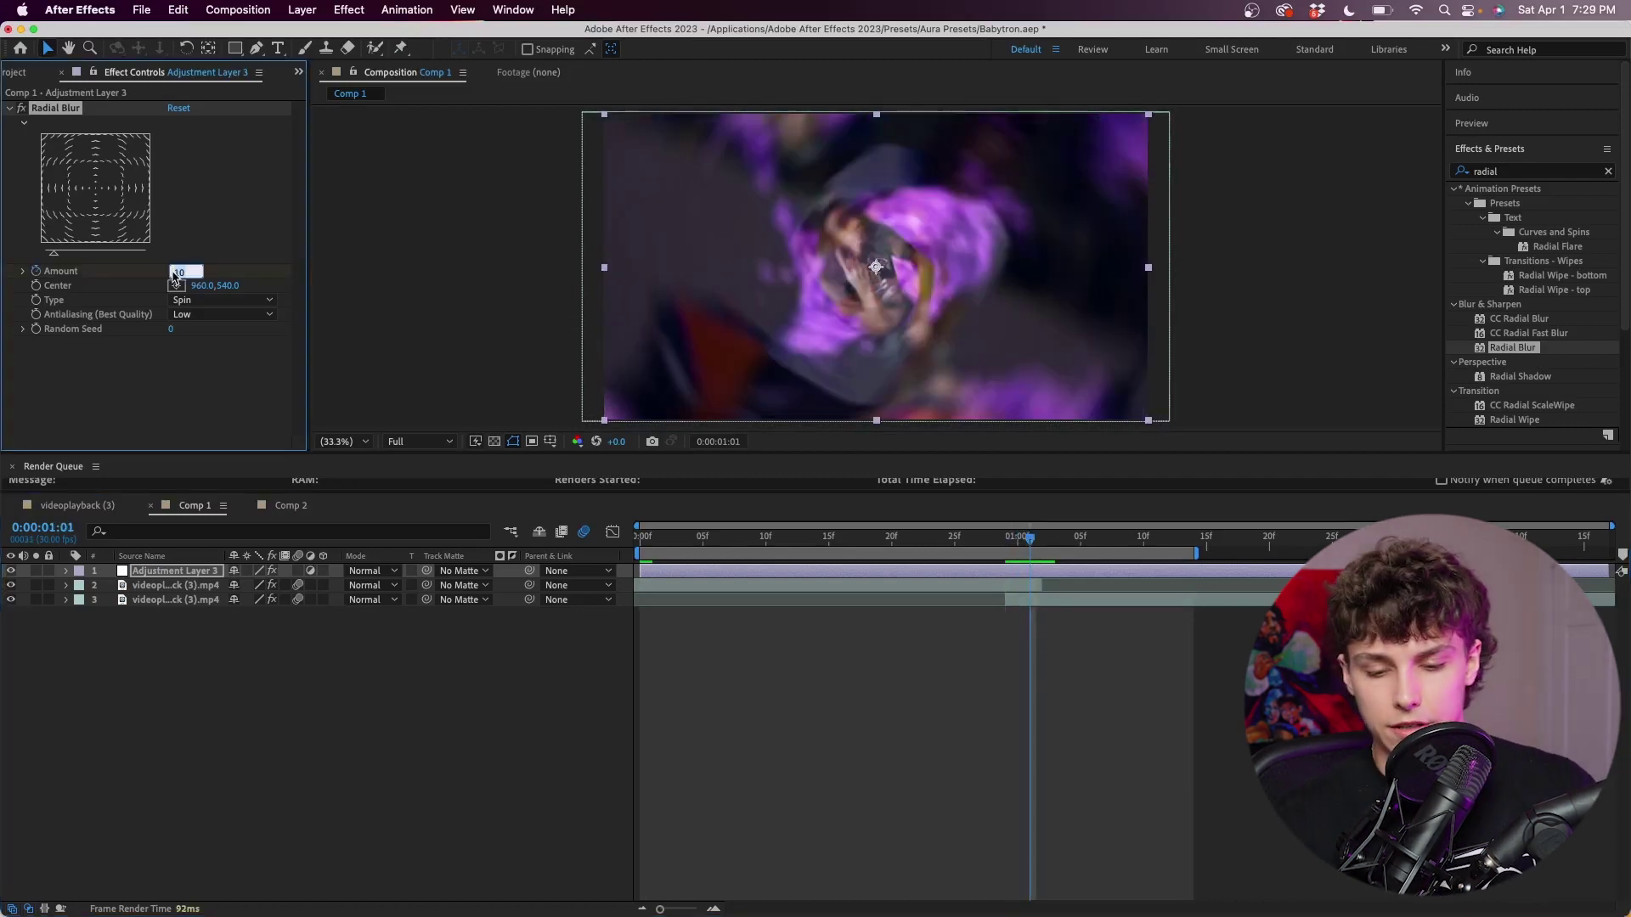
type("20")
key("Return")
Keyframe the Radial Blur amount at 0 at both 0:00:00:27 and 0:00:01:05.
key("Page_Up")
key("Page_Up")
key("Page_Up")
key("Page_Up")
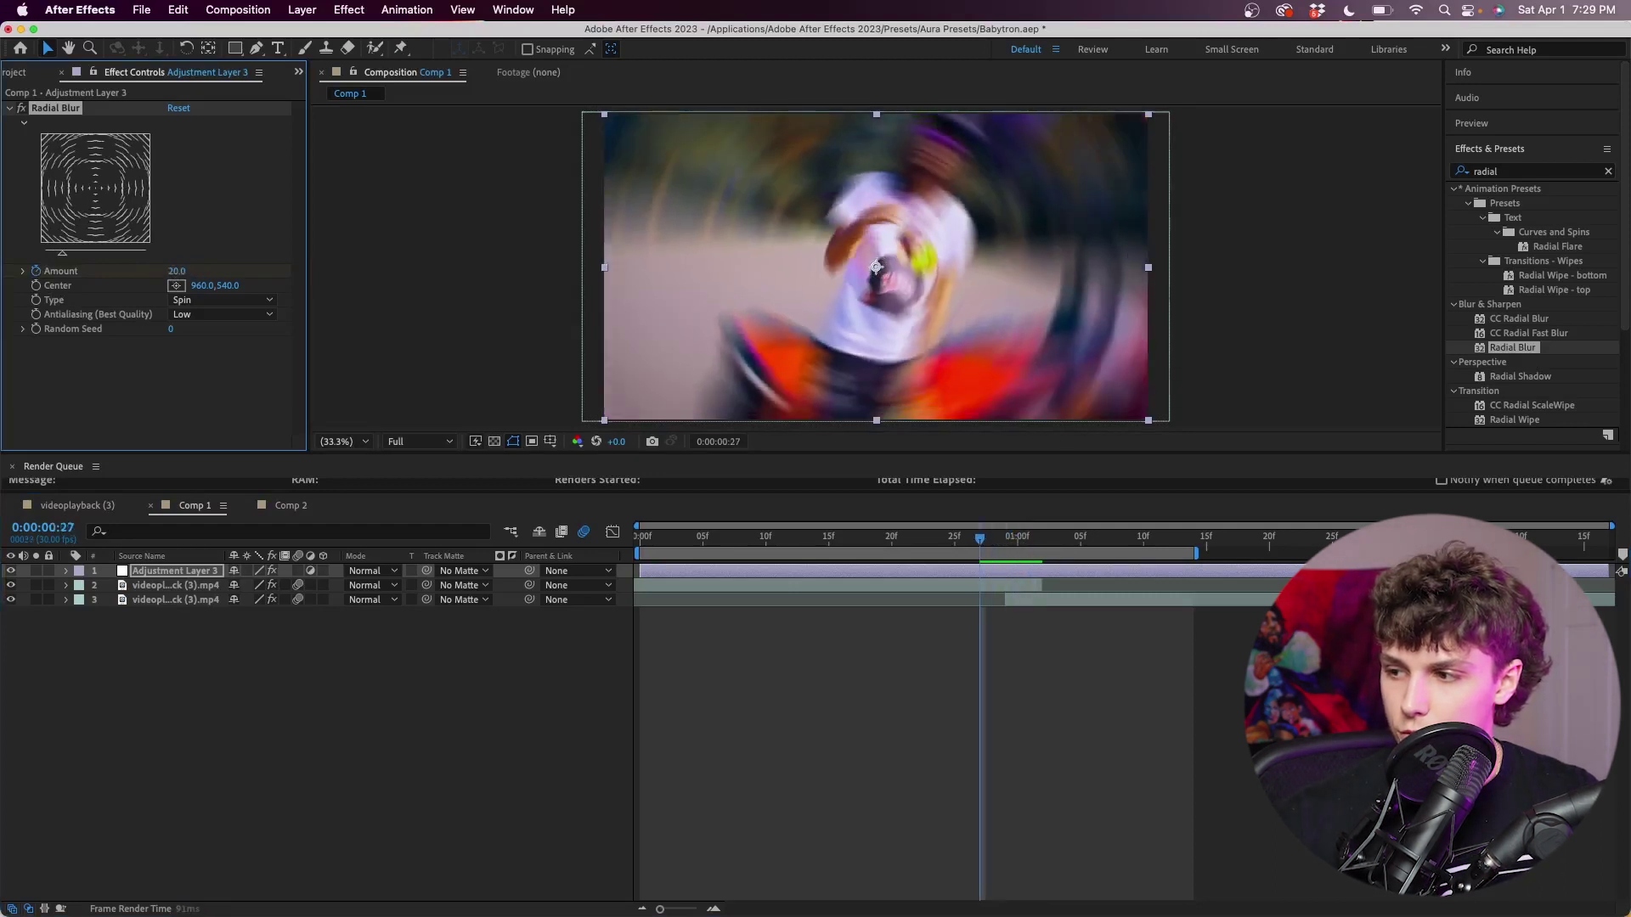
left_click(178, 270)
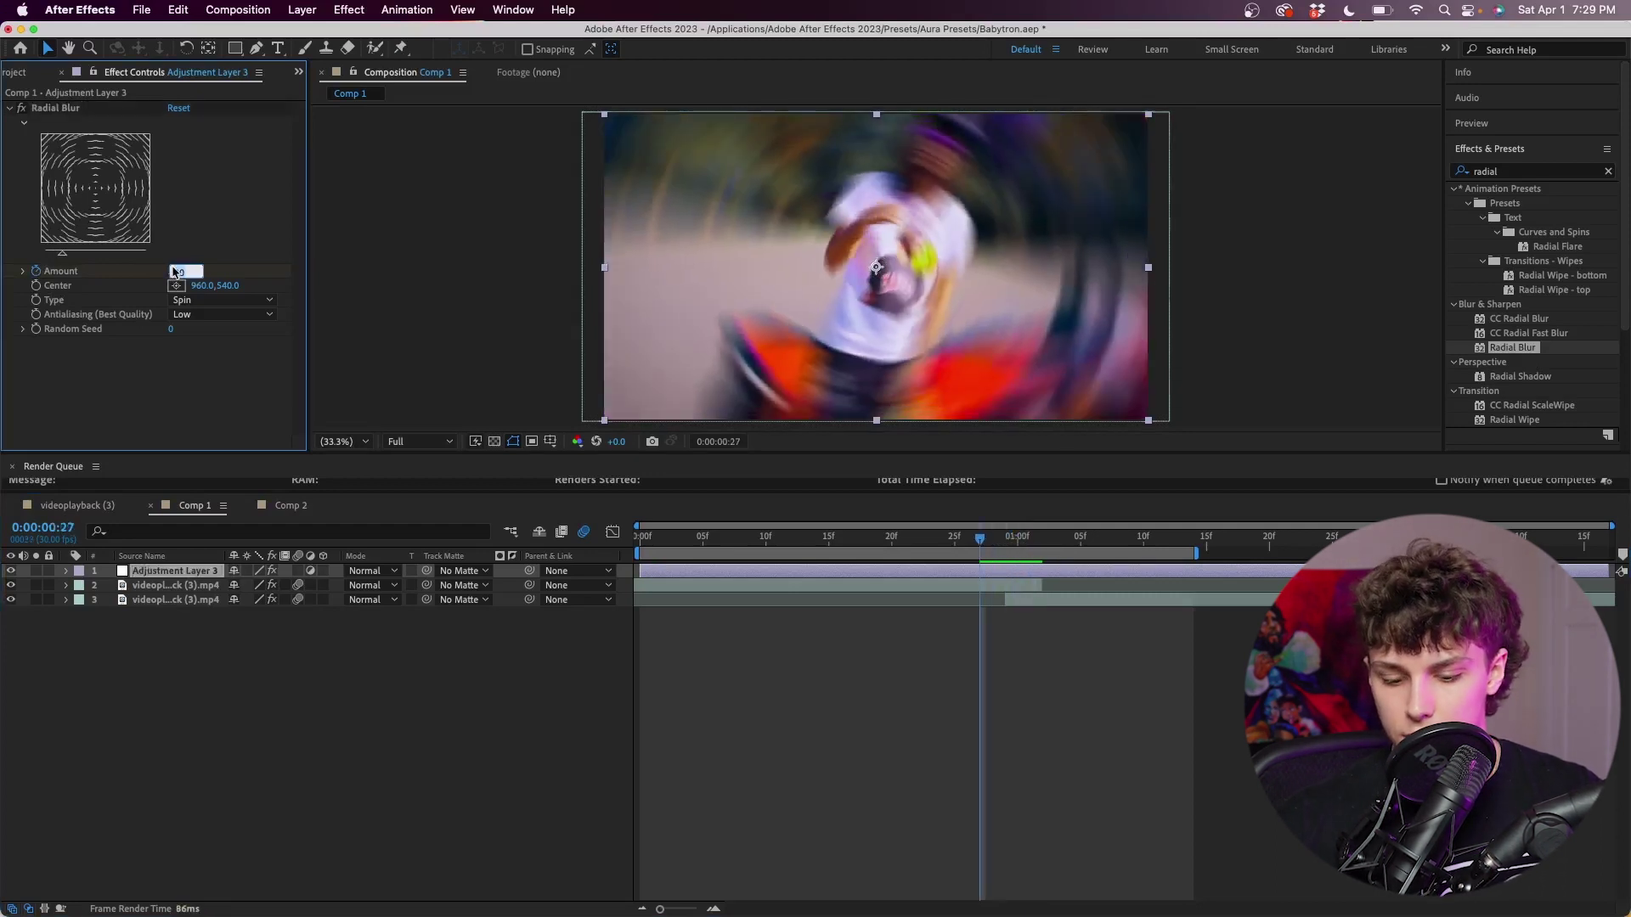
key("Return")
key("space")
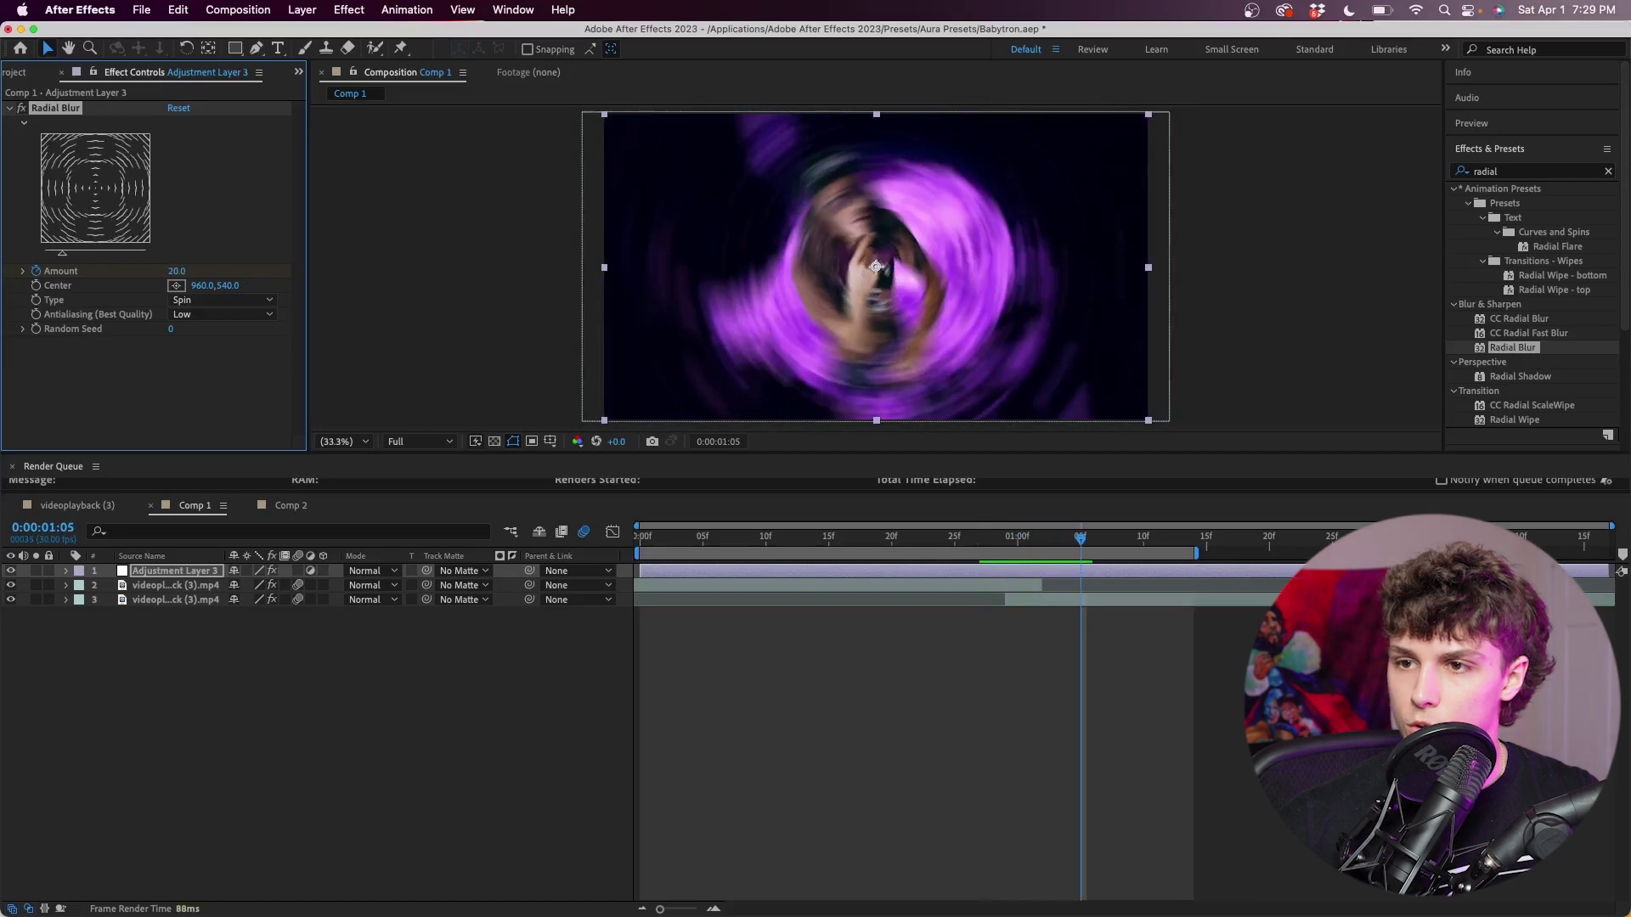
type("0")
key("Return")
Ease all three Radial Blur amount keyframes on the adjustment layer and preview the transition.
left_click(66, 571)
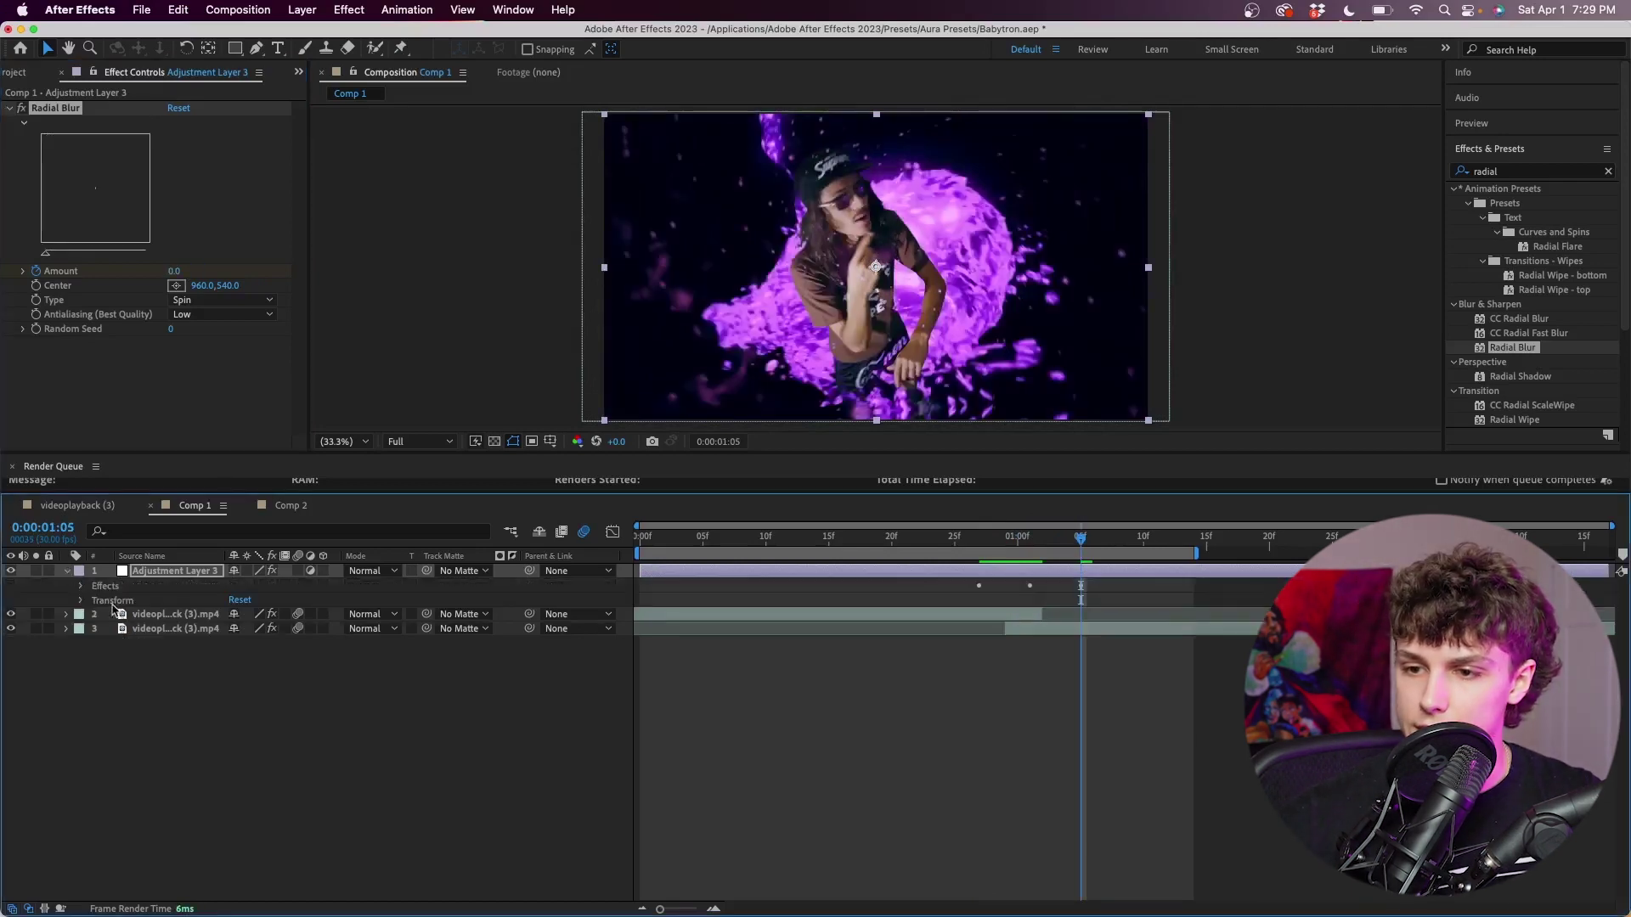
left_click(81, 587)
left_click(96, 601)
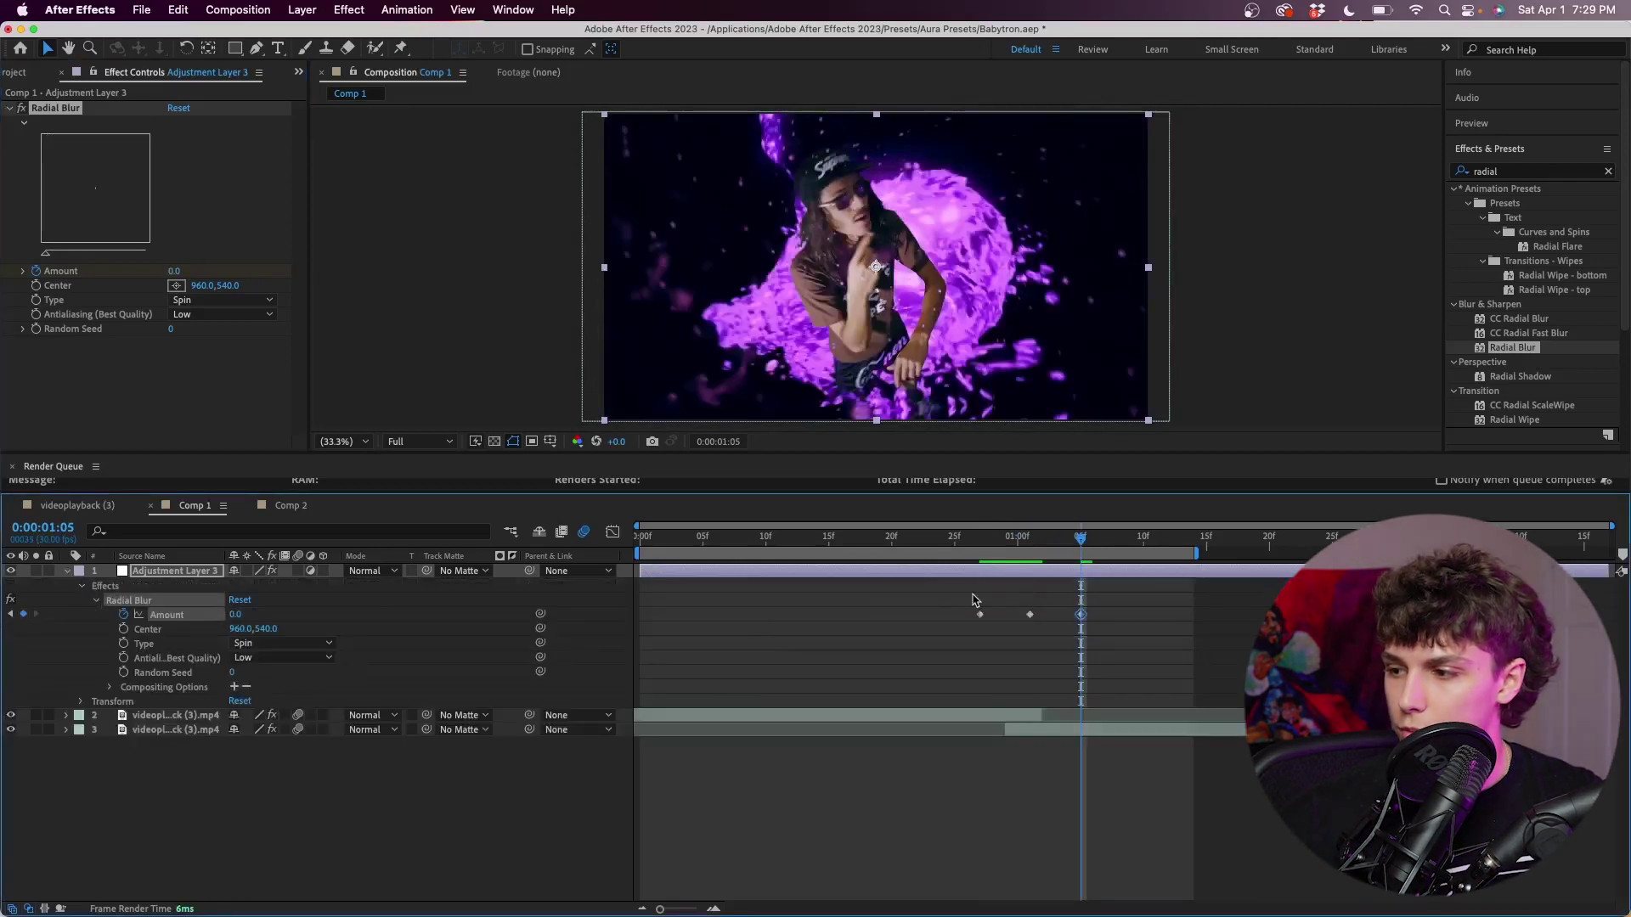
left_click_drag(1128, 601, 814, 652)
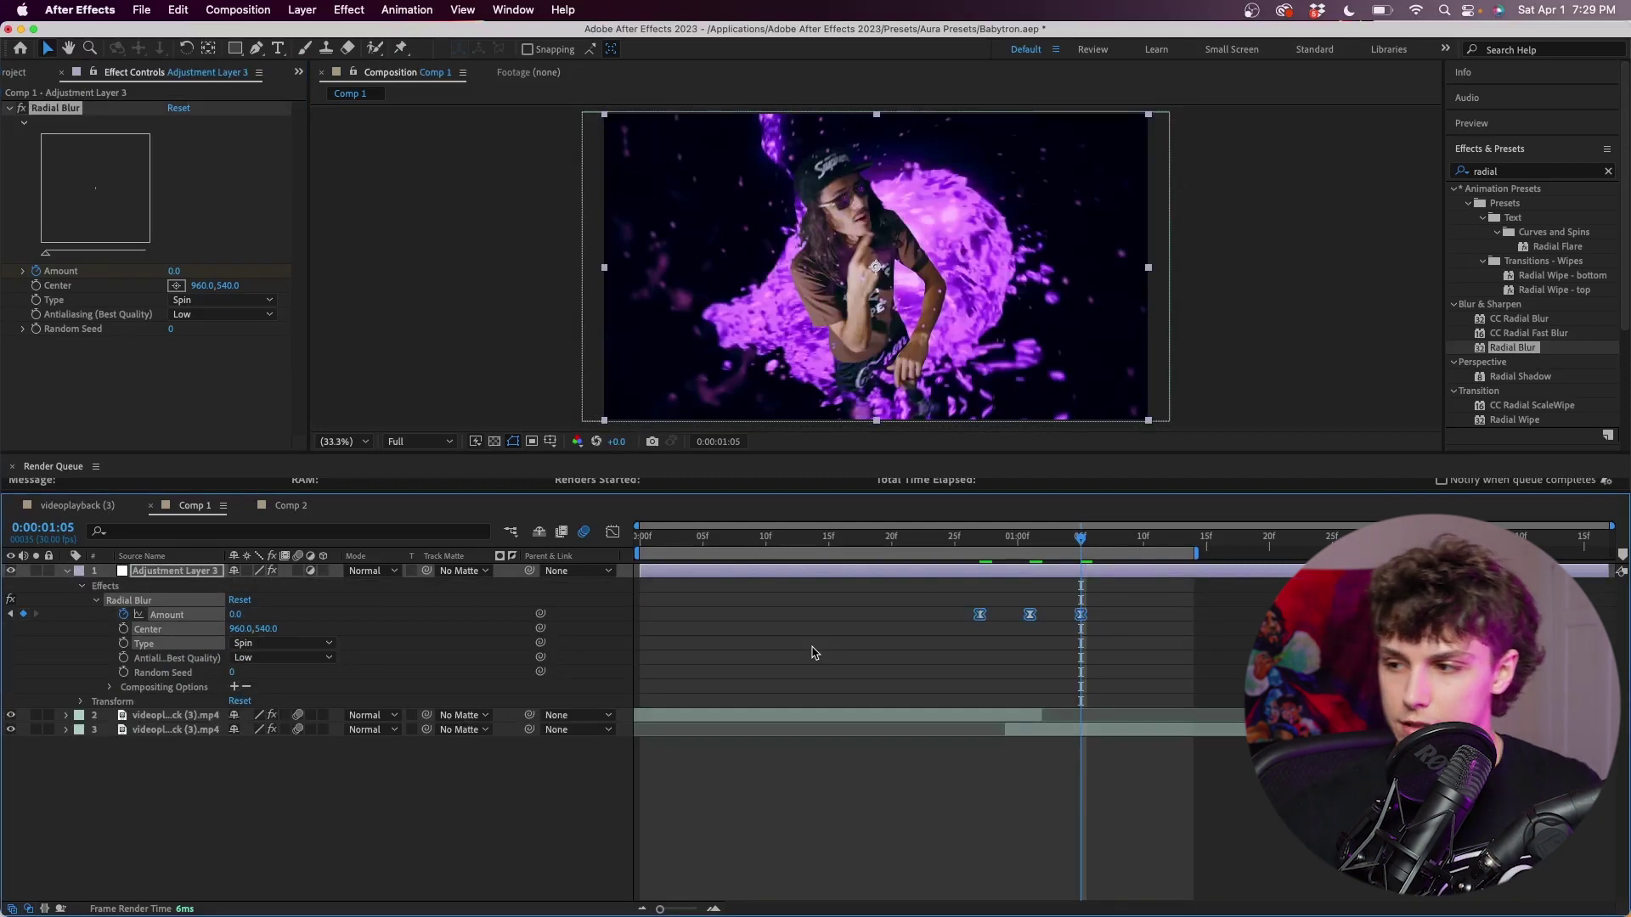
key("space")
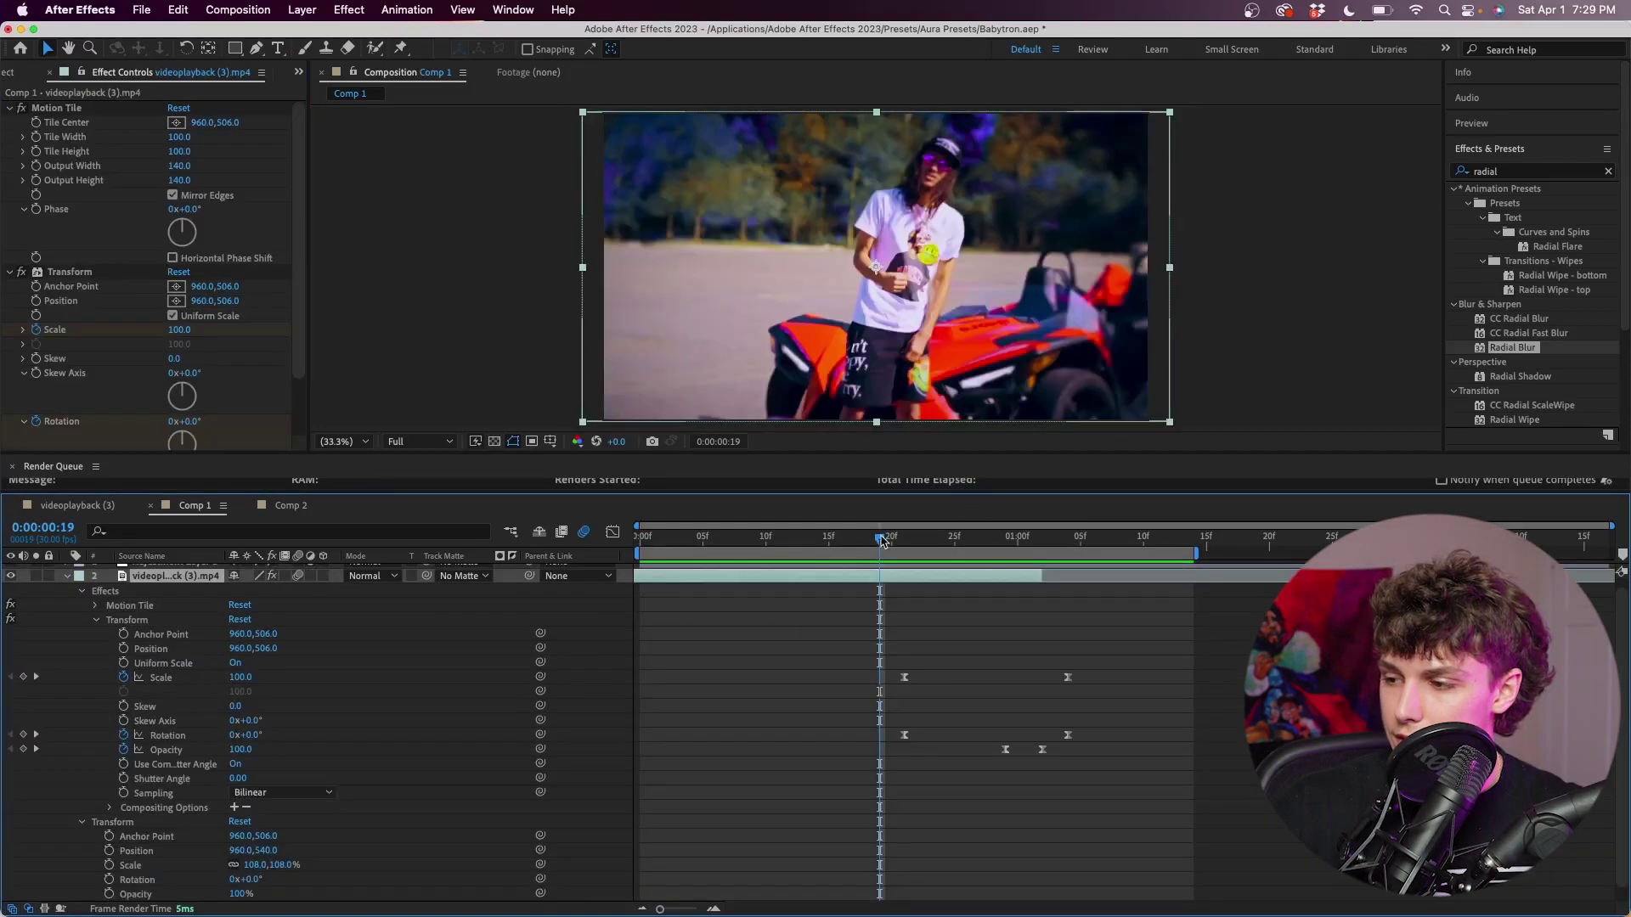
Set the first clip's Transform rotation keyframe at 0:00:01:04 to 87°.
left_click_drag(882, 538, 1072, 538)
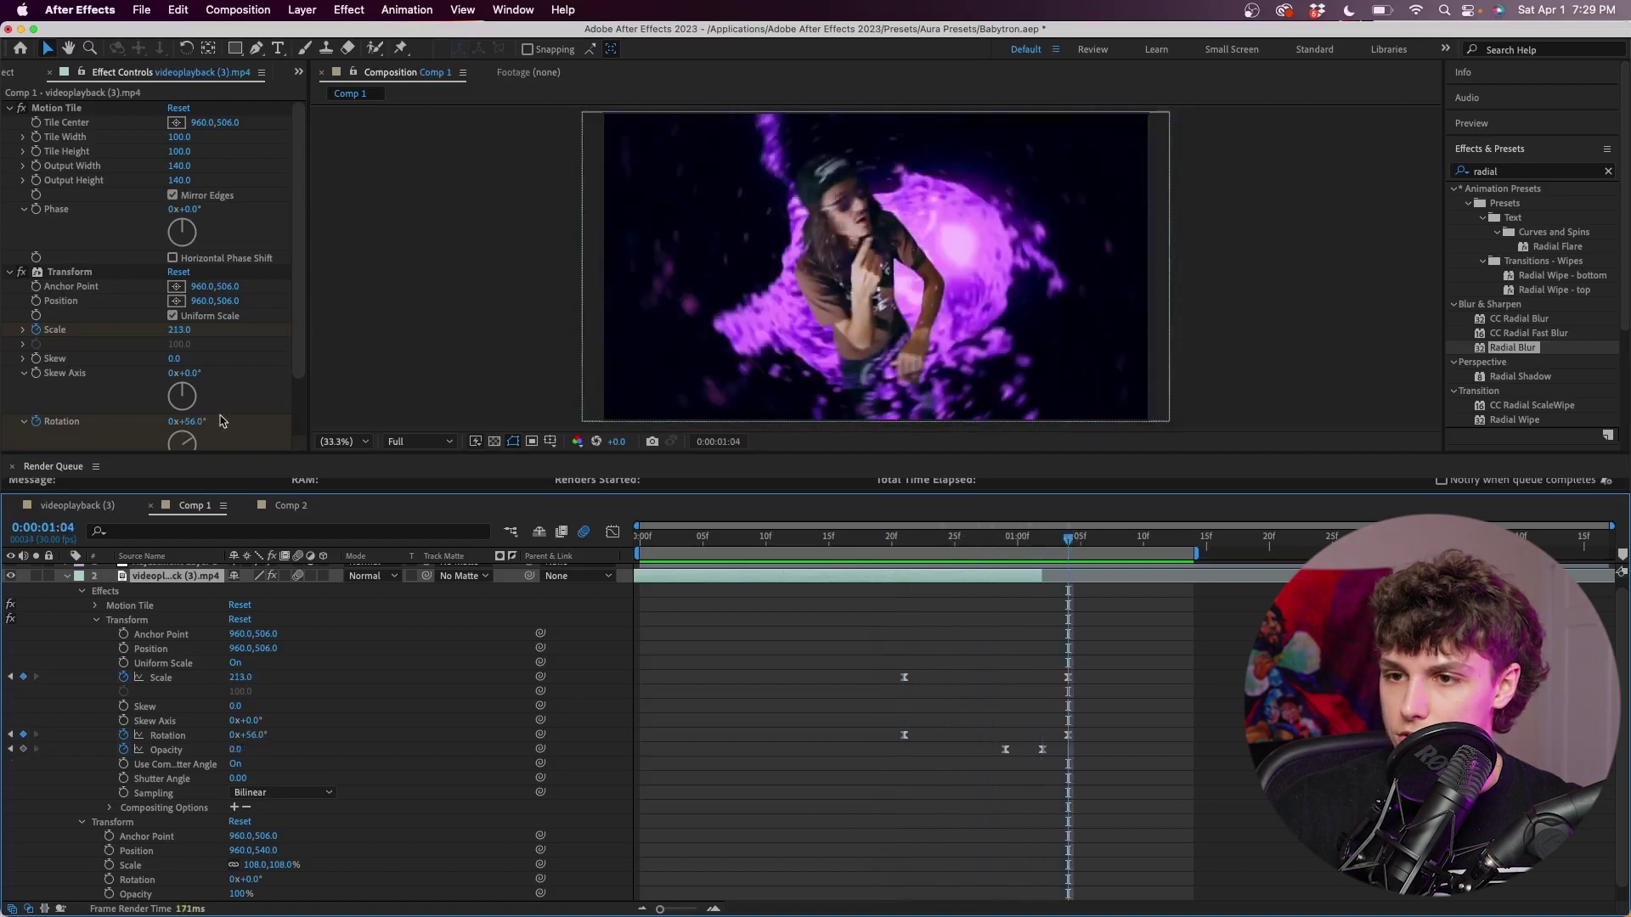
scroll(223, 427, "down", 1)
left_click_drag(198, 433, 192, 433)
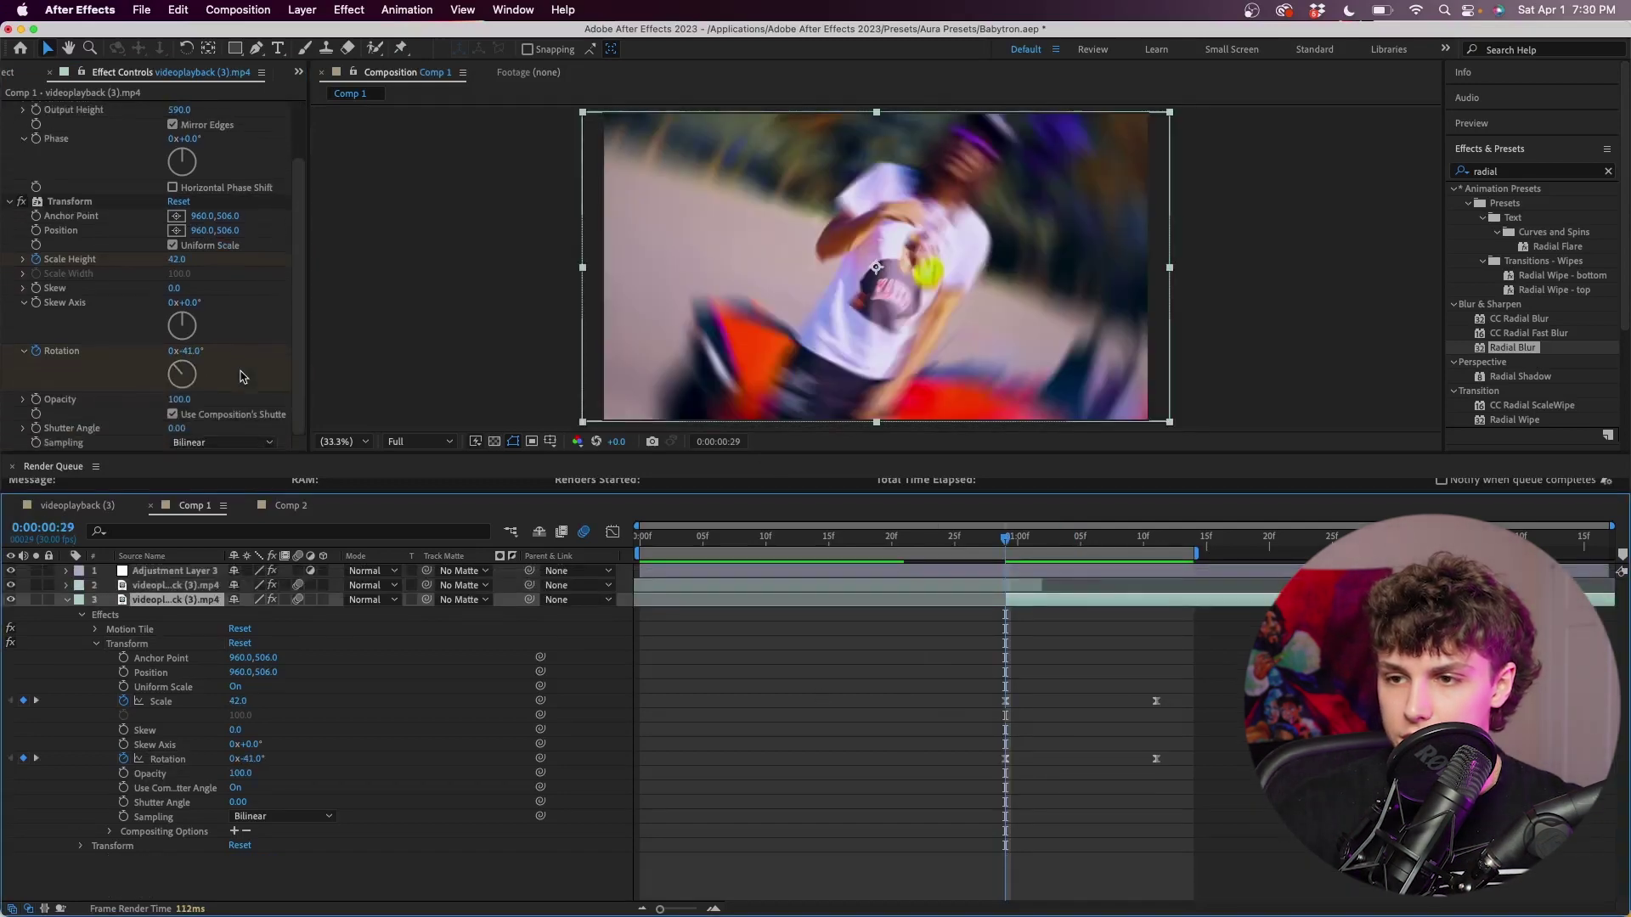
Set the second clip's Transform rotation keyframe at 0:00:00:29 to -76° and preview the transition.
left_click_drag(178, 374, 174, 379)
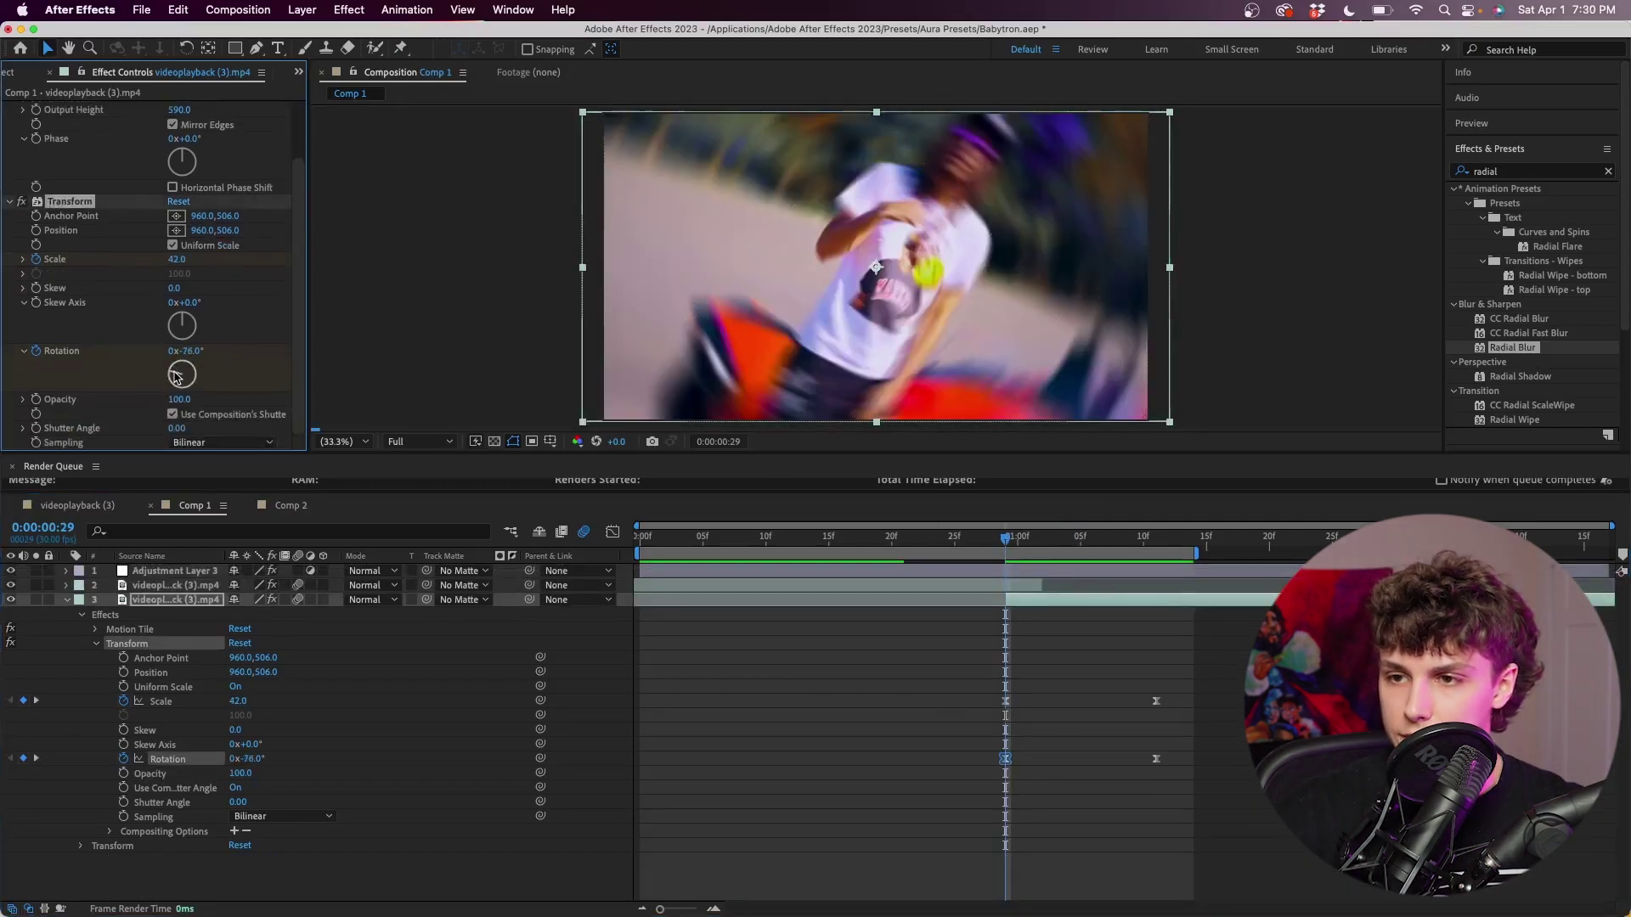
key("space")
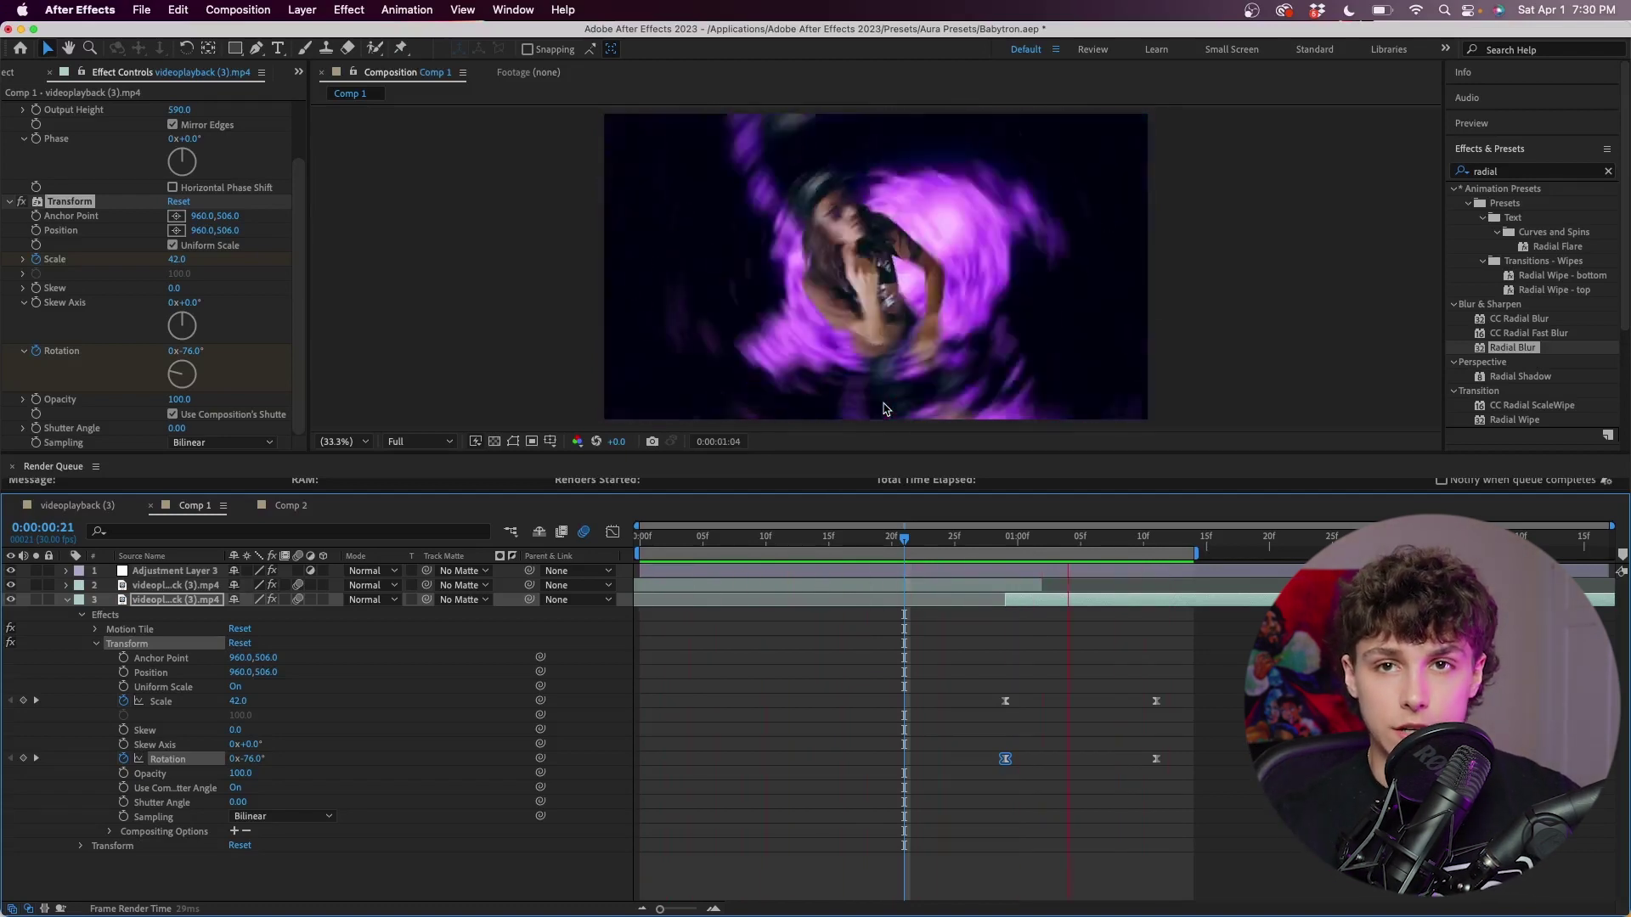
key("space")
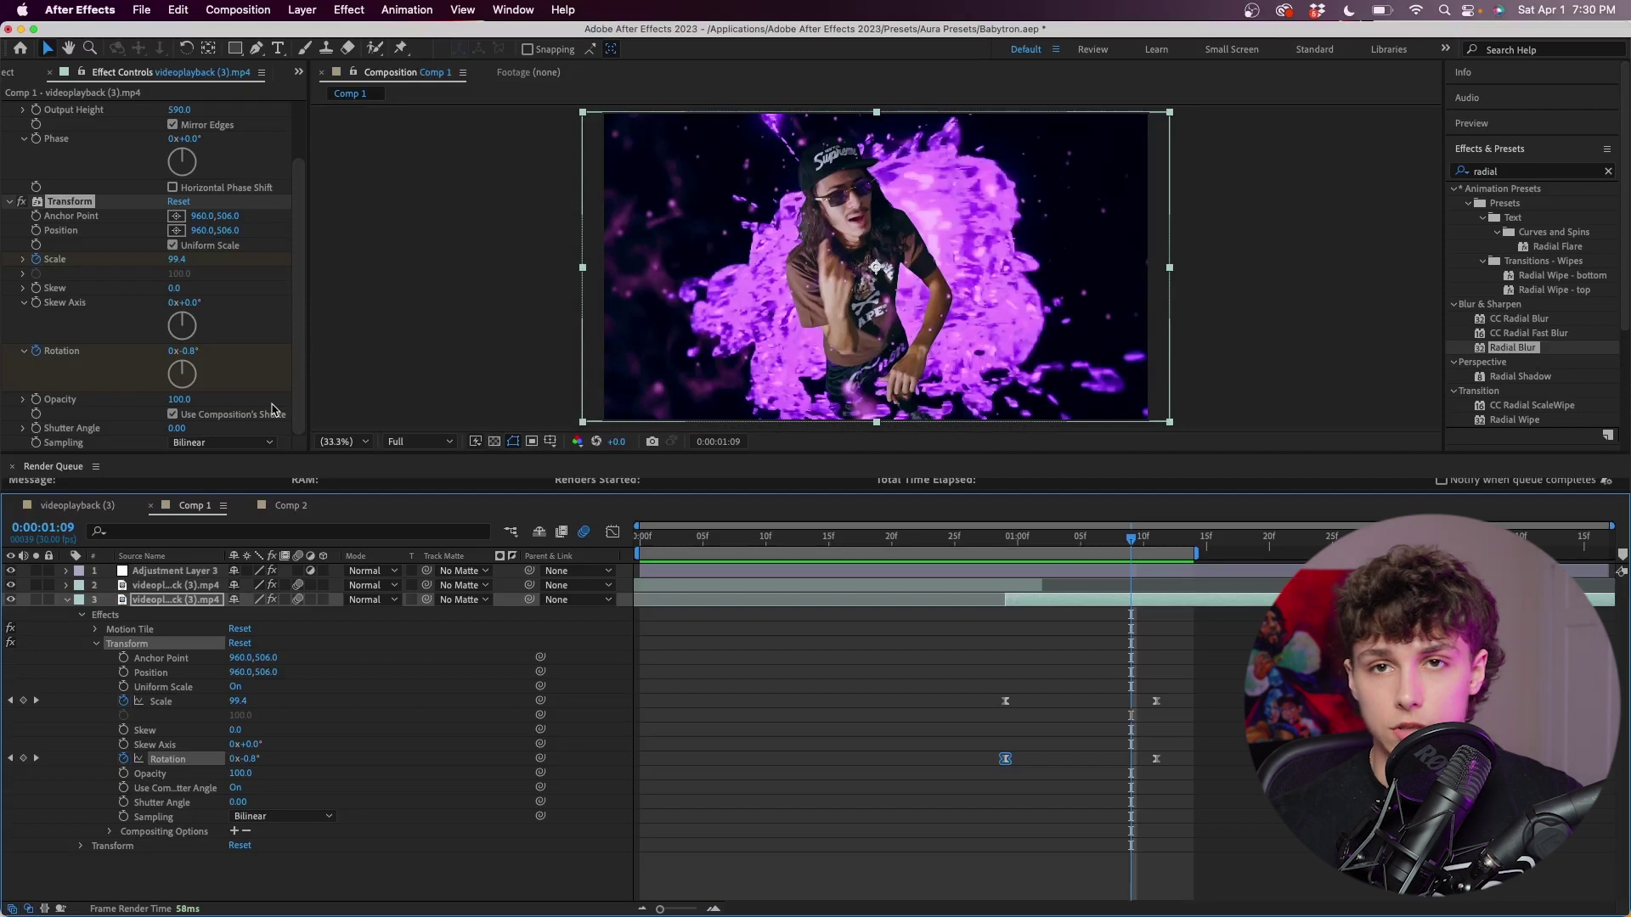
Remove the rotation keyframes from the second clip's Transform effect and show the first clip's properties in the timeline.
left_click(36, 352)
left_click(67, 585)
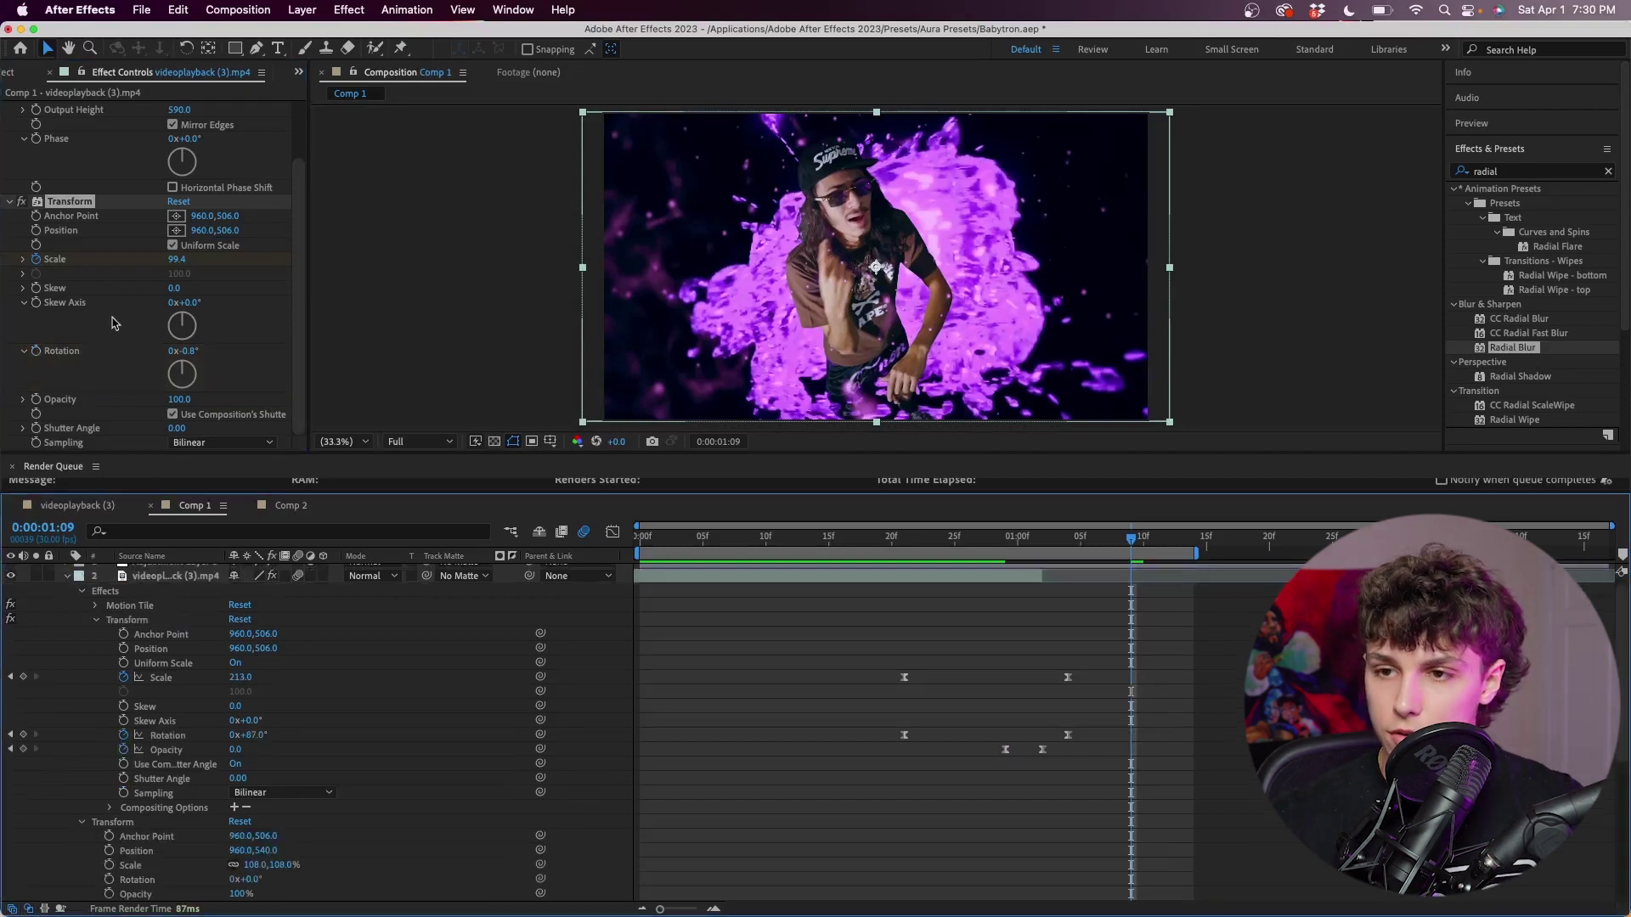